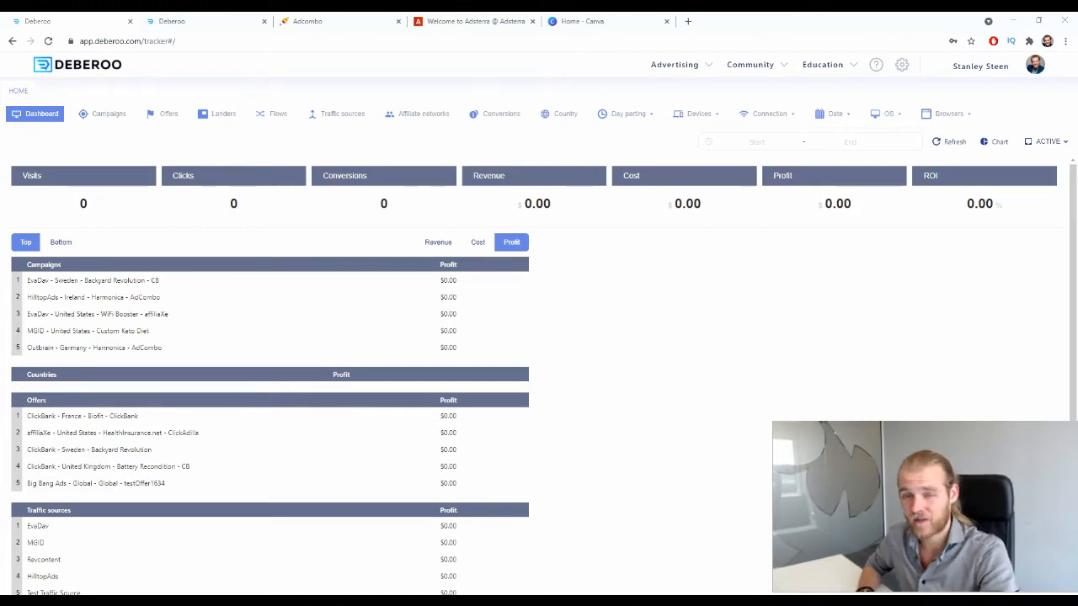
Switch to AdCombo and examine the Bentolit - PT offer's product name, country code and active ingredients
left_click(373, 24)
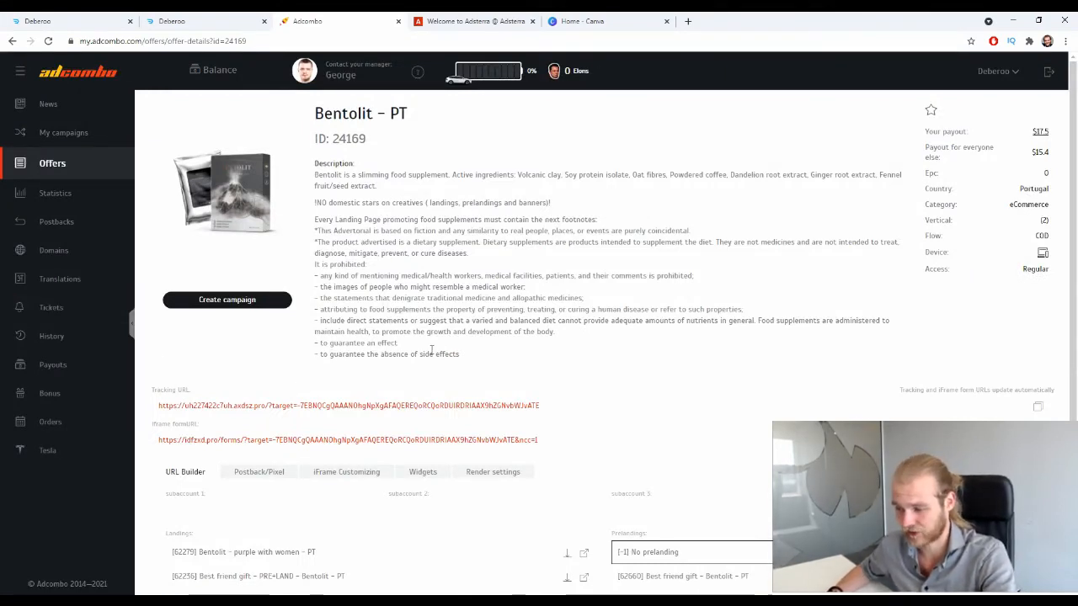
left_click_drag(312, 113, 384, 114)
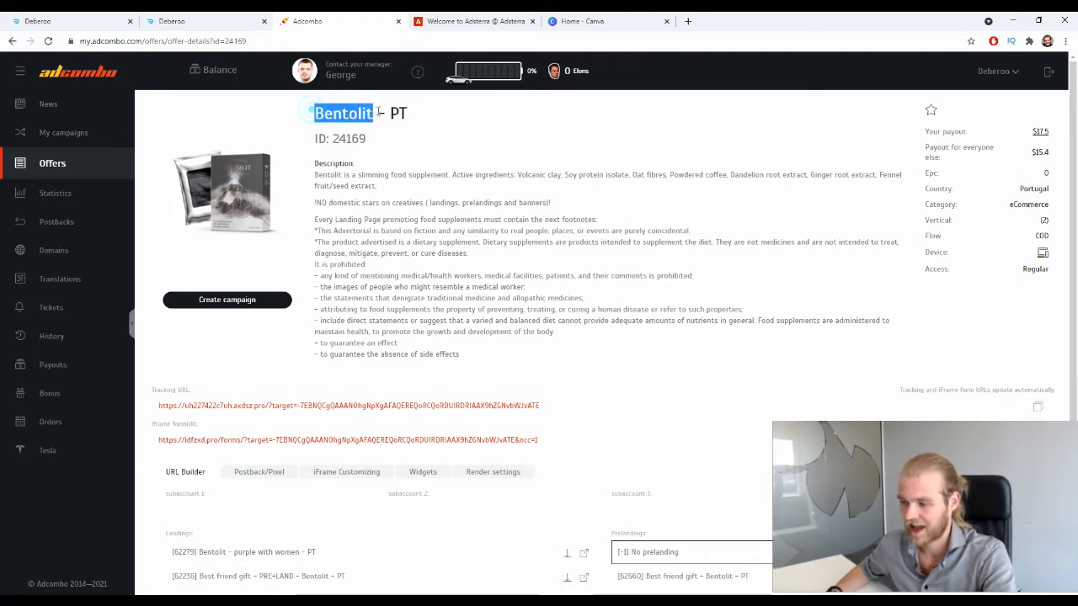
left_click(433, 133)
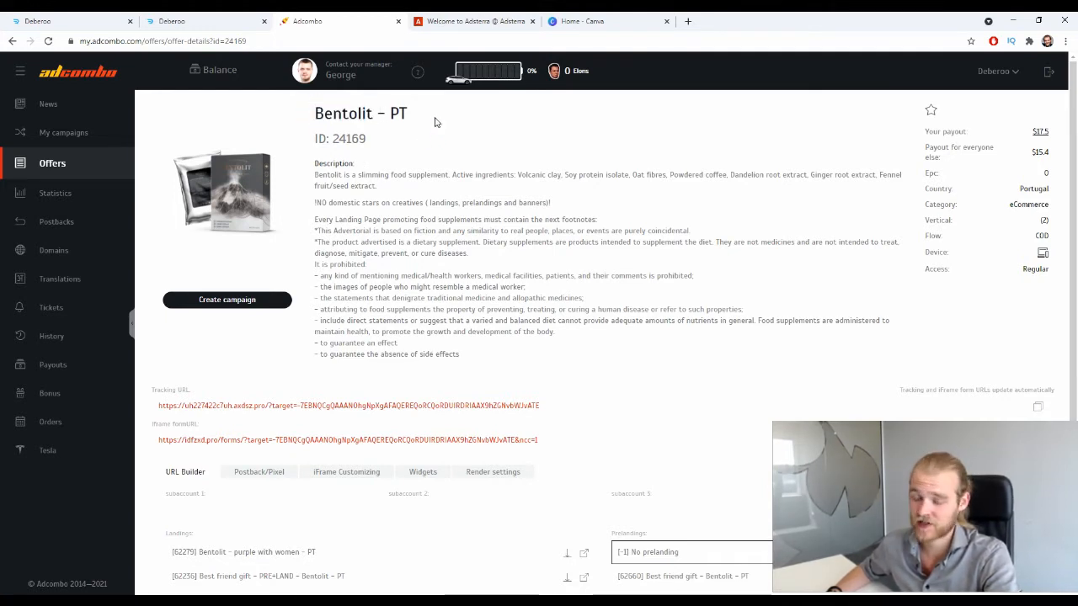
left_click_drag(429, 110, 389, 114)
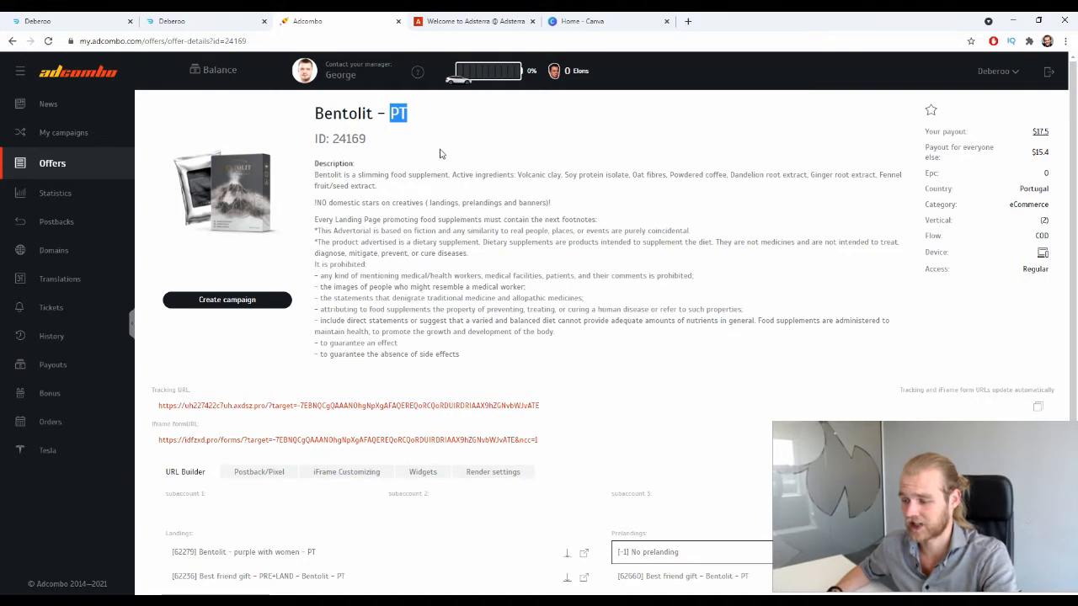
left_click(454, 172)
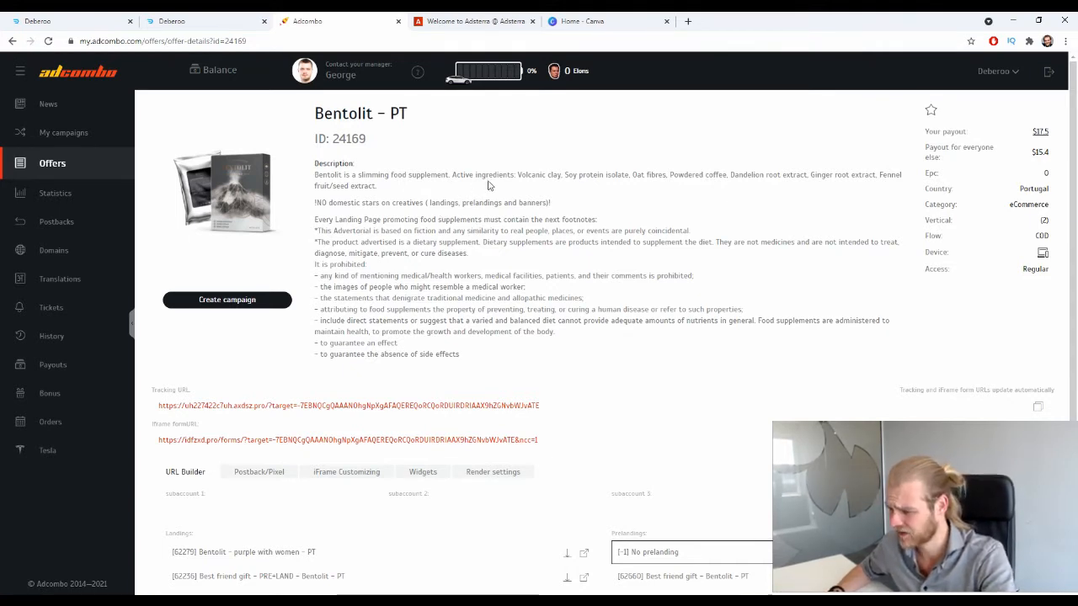
left_click_drag(522, 175, 559, 176)
left_click(541, 204)
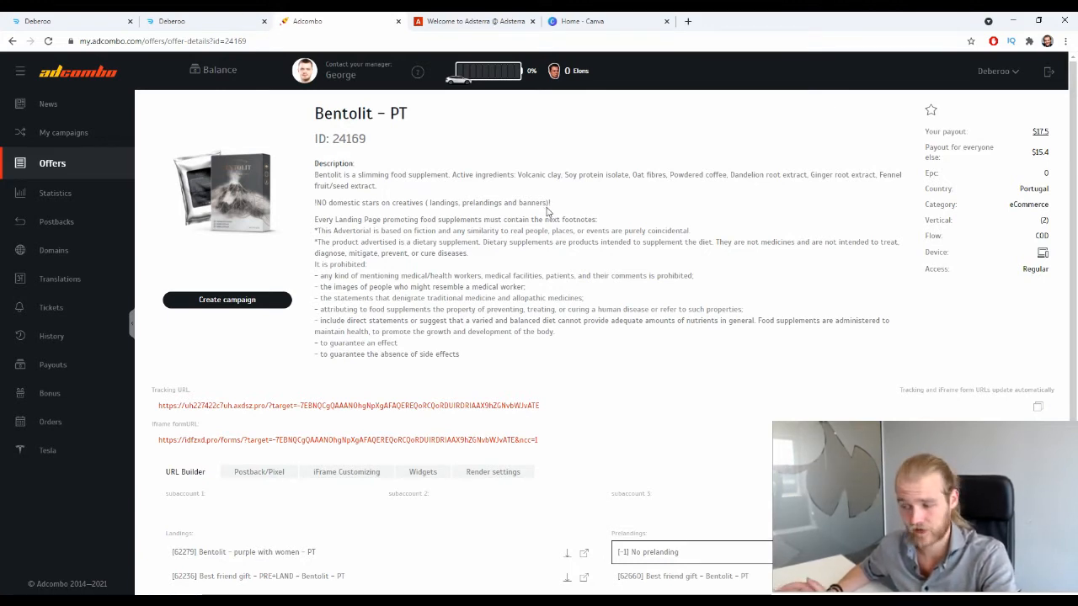
Examine the landings and prelandings available for the Bentolit - PT offer
scroll(471, 289, "down", 2)
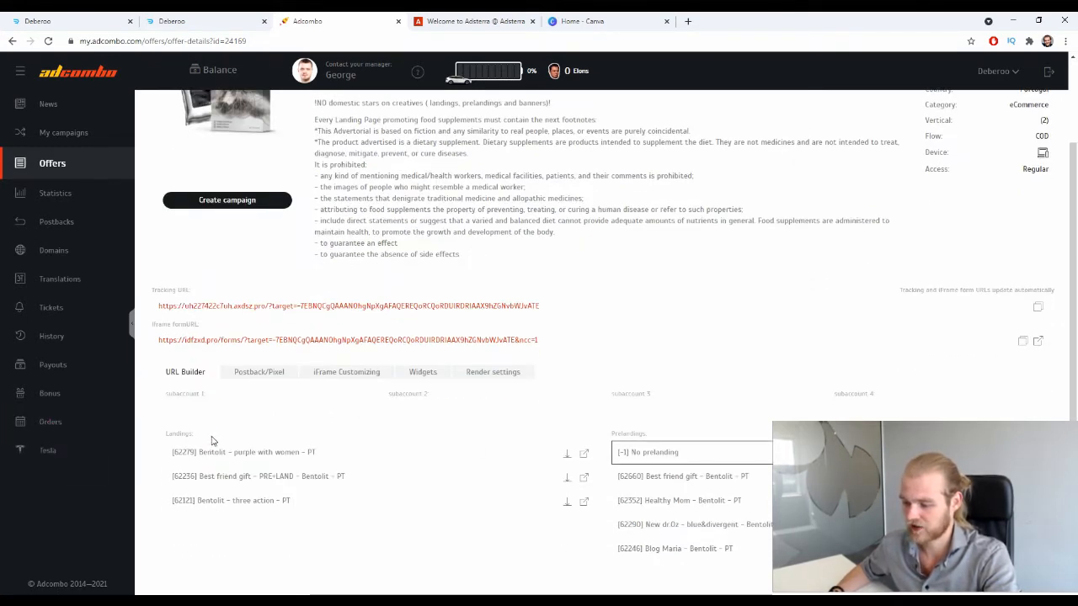
left_click_drag(211, 434, 168, 435)
left_click_drag(664, 431, 611, 436)
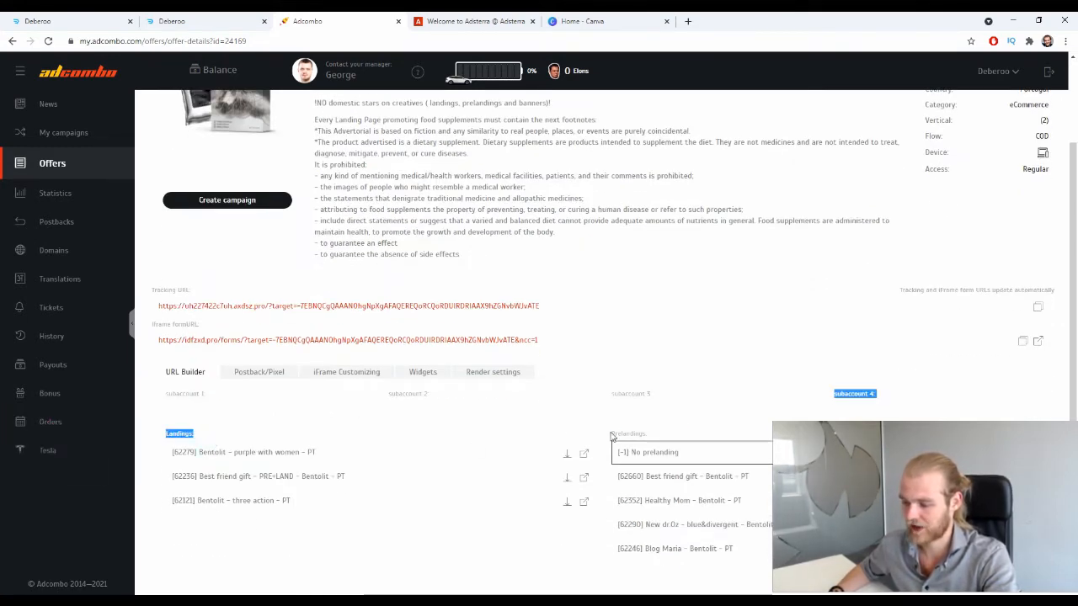
left_click_drag(212, 435, 165, 435)
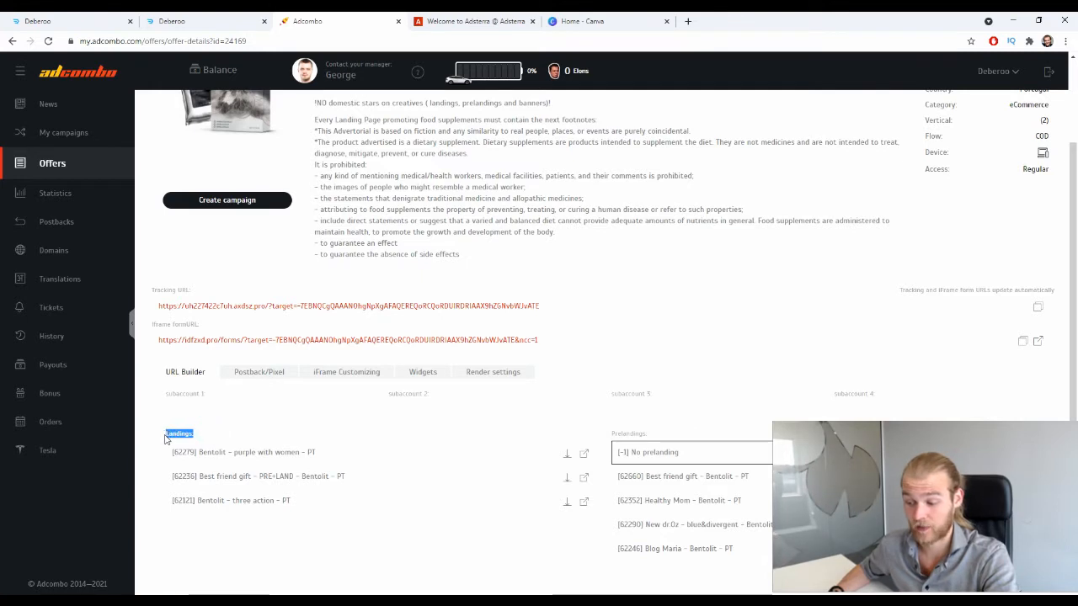
left_click_drag(667, 432, 649, 434)
left_click(654, 433)
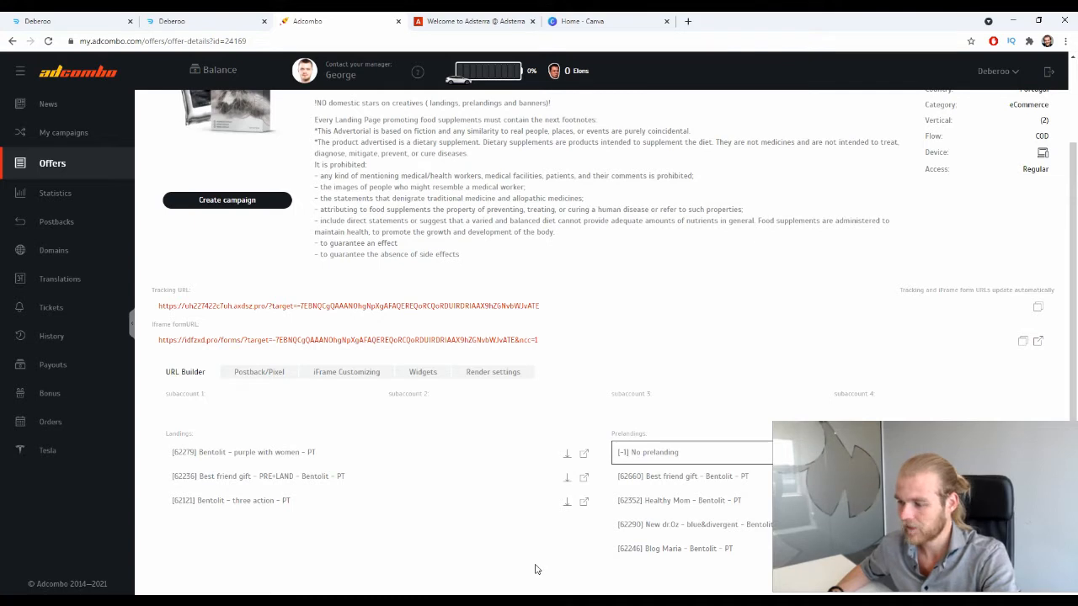
Switch to Deberoo's tracker and look up AdCombo among the affiliate networks
left_click(37, 21)
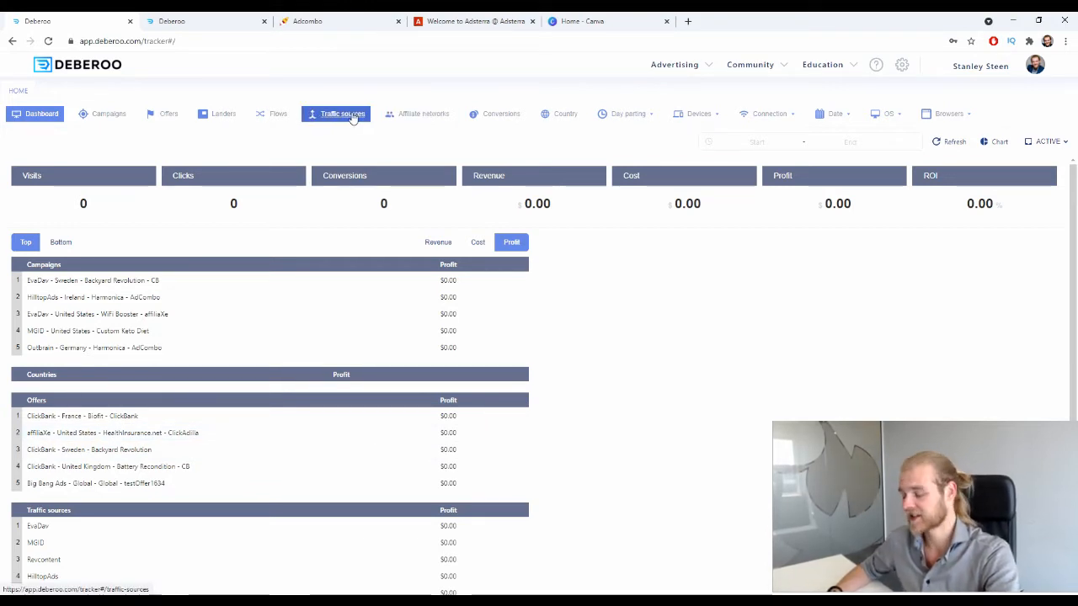
left_click(416, 115)
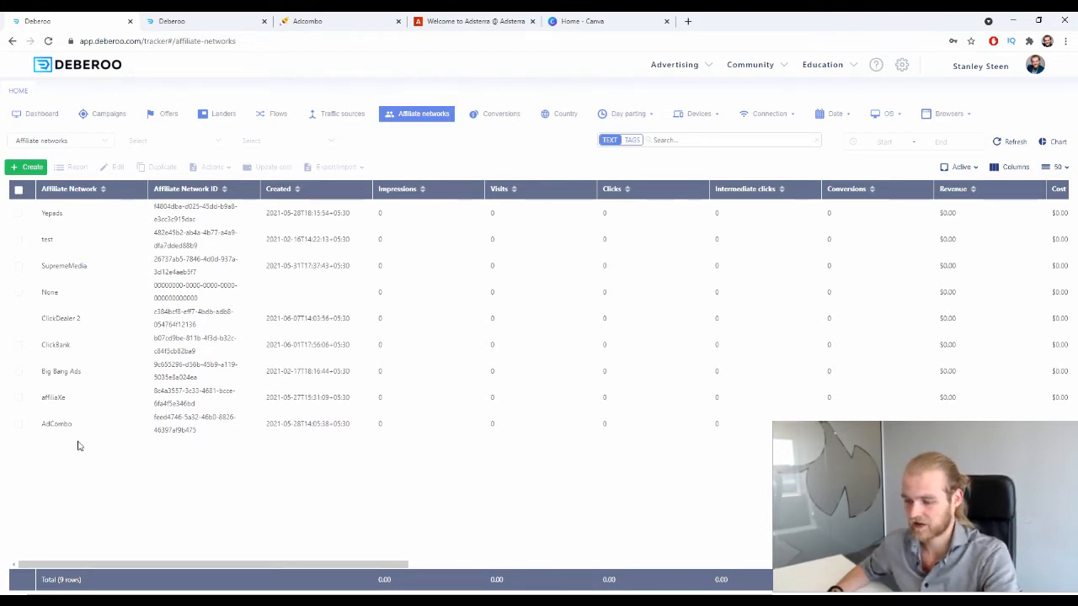
left_click_drag(81, 423, 41, 423)
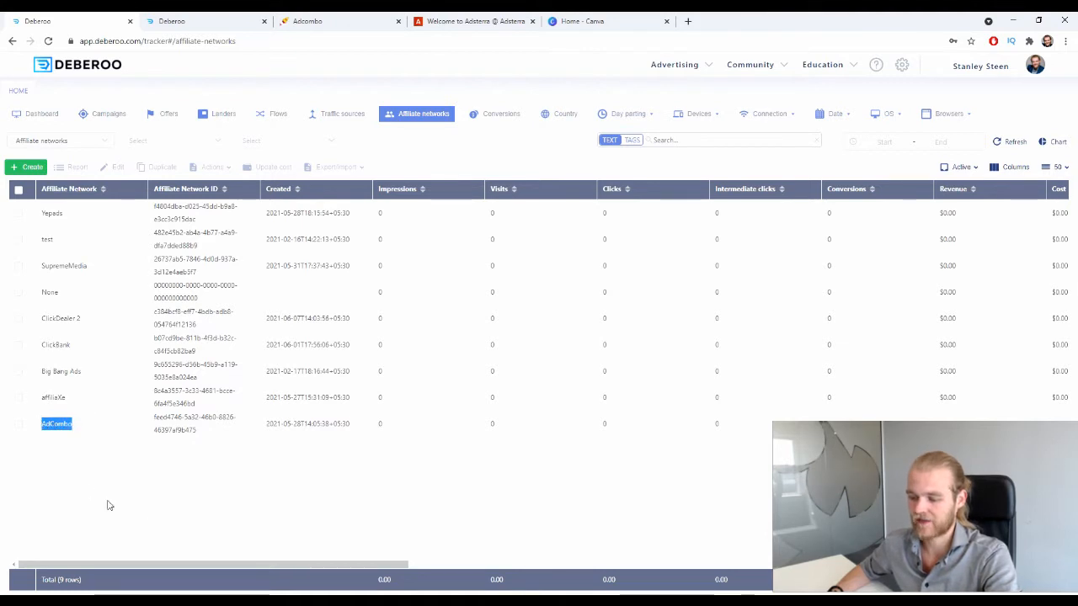
left_click(256, 461)
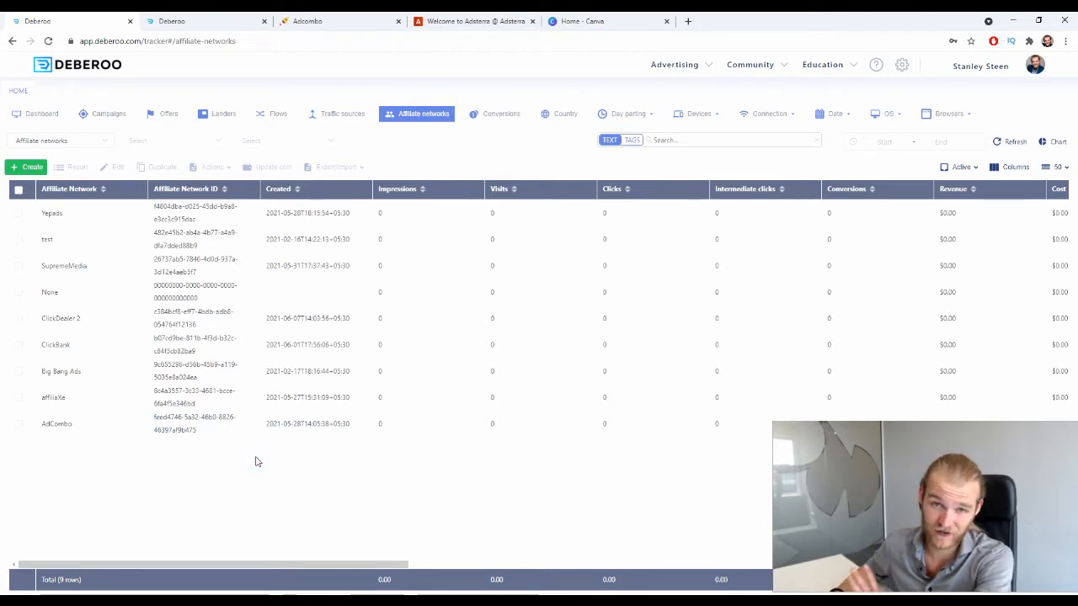
Try setting up a new affiliate network from the AdCombo template in the Initial workspace
left_click(25, 167)
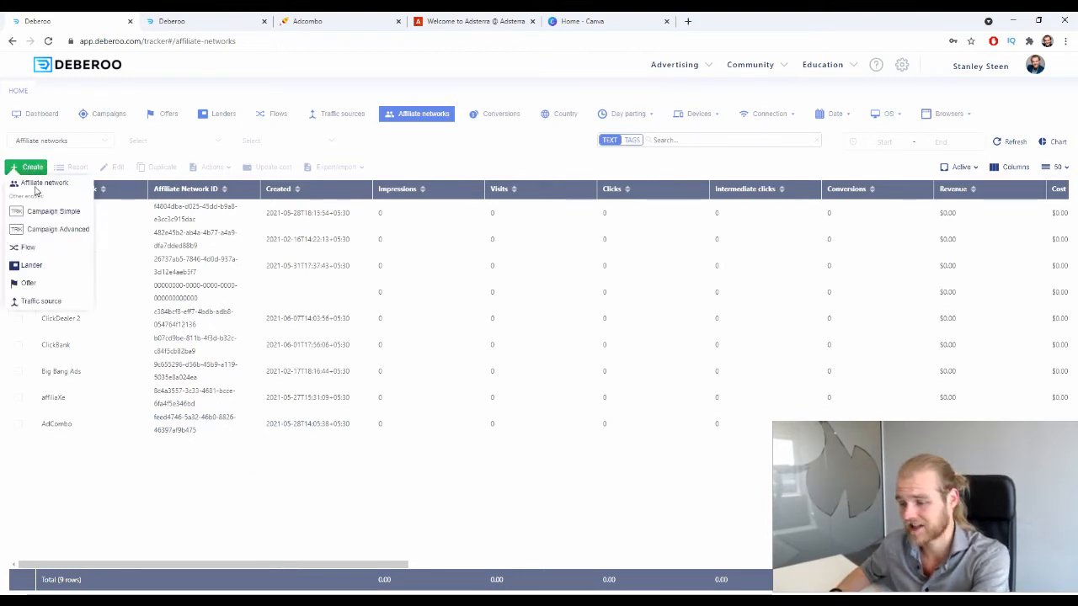
left_click(37, 185)
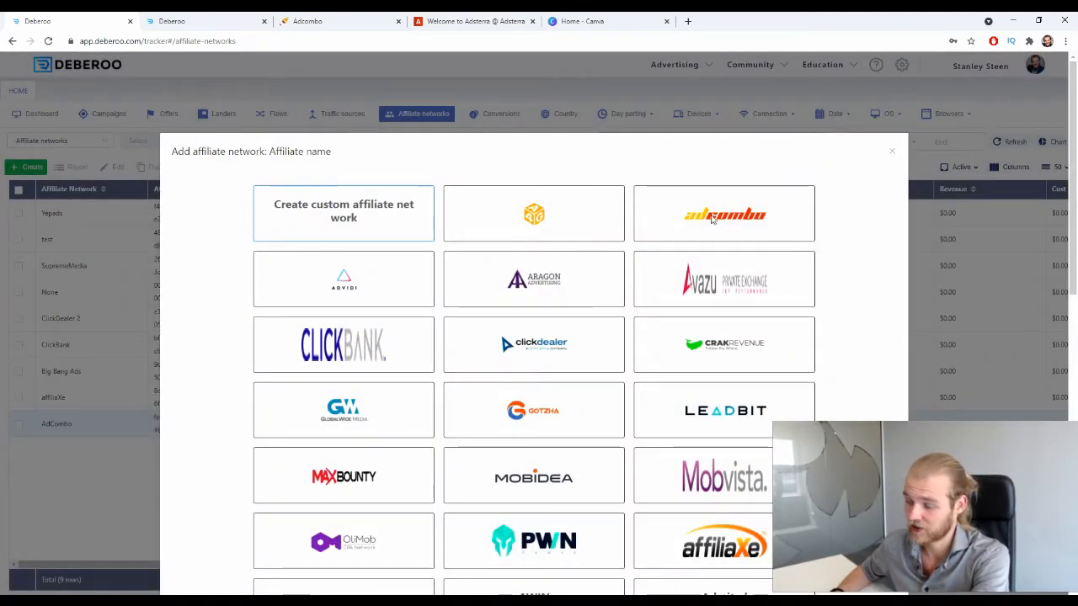
left_click(712, 217)
scroll(825, 295, "down", 7)
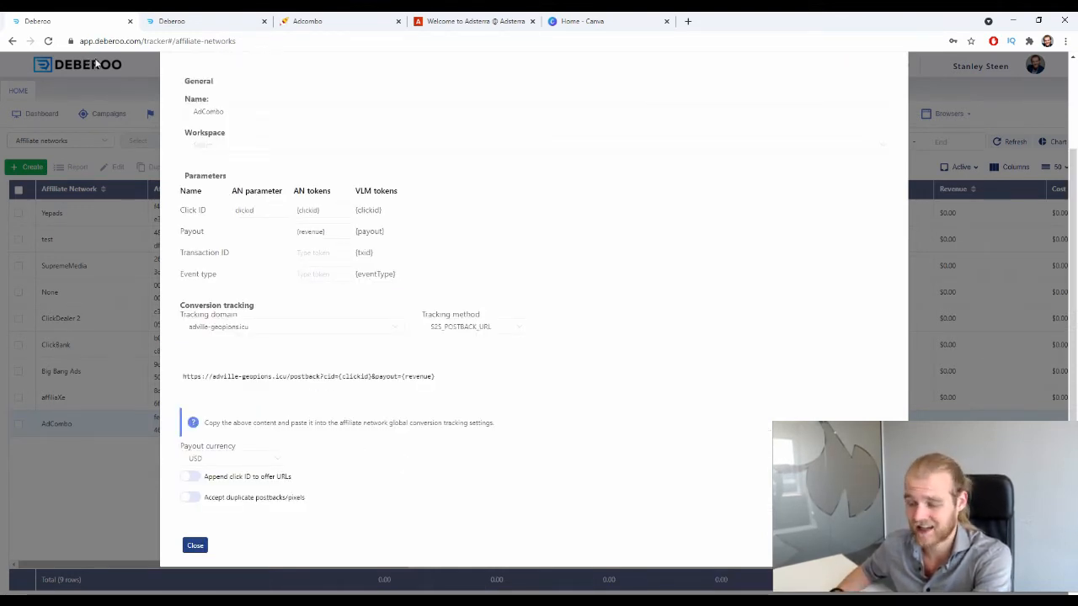
left_click(222, 145)
left_click(224, 173)
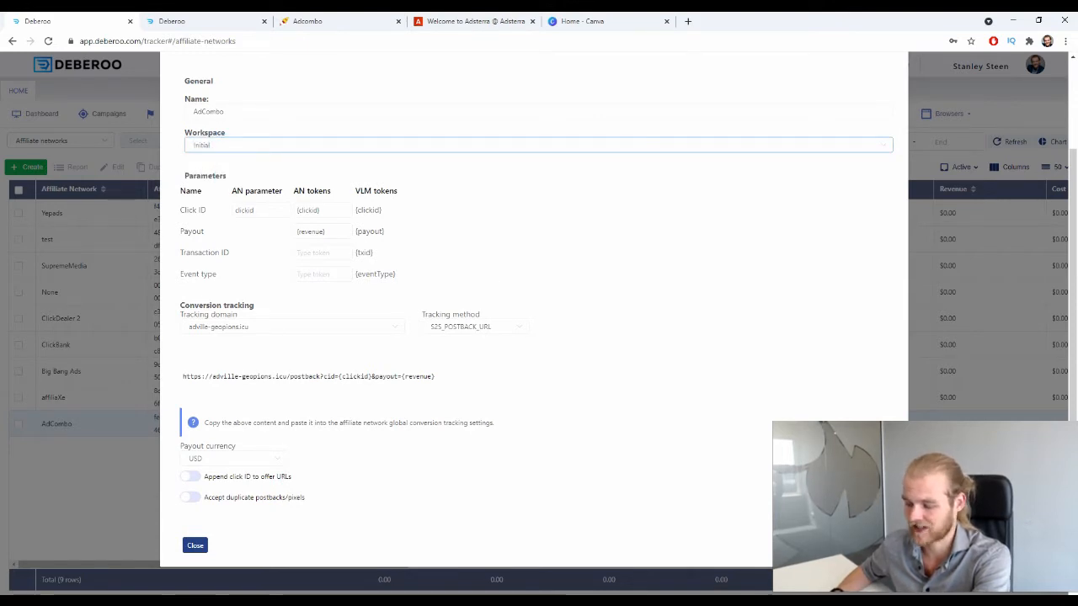
left_click(194, 544)
double_click(68, 425)
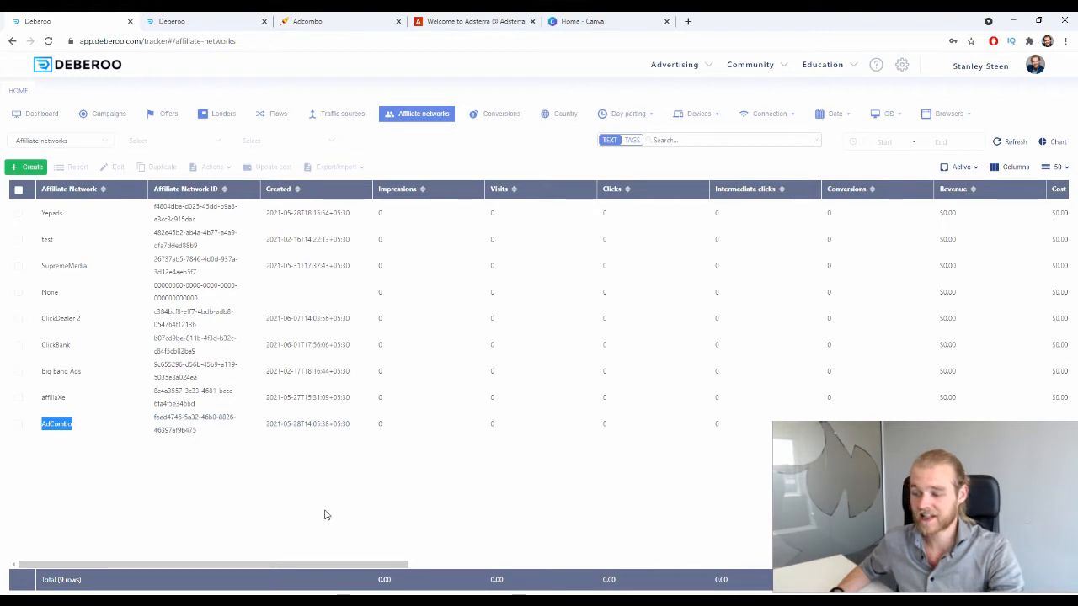
Look up Adsterra among the tracker's traffic sources
left_click(340, 113)
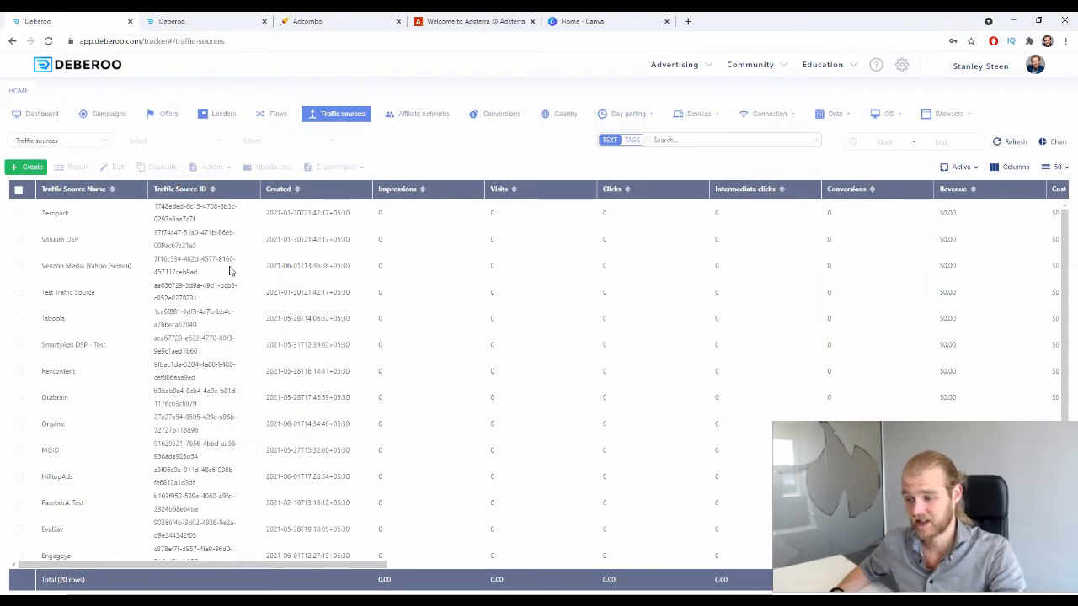
scroll(229, 270, "down", 2)
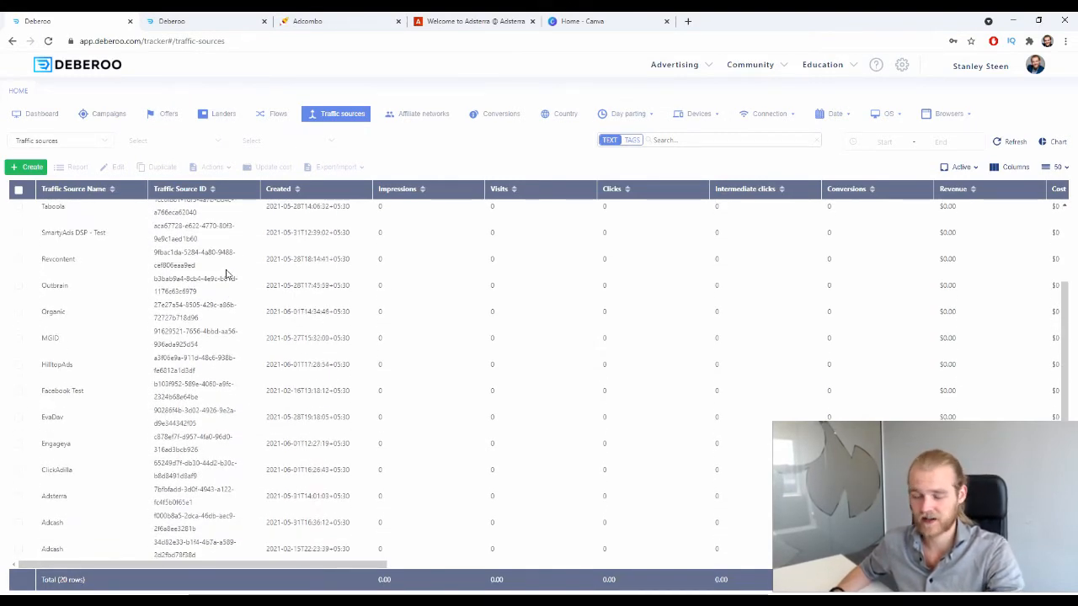
scroll(228, 275, "down", 1)
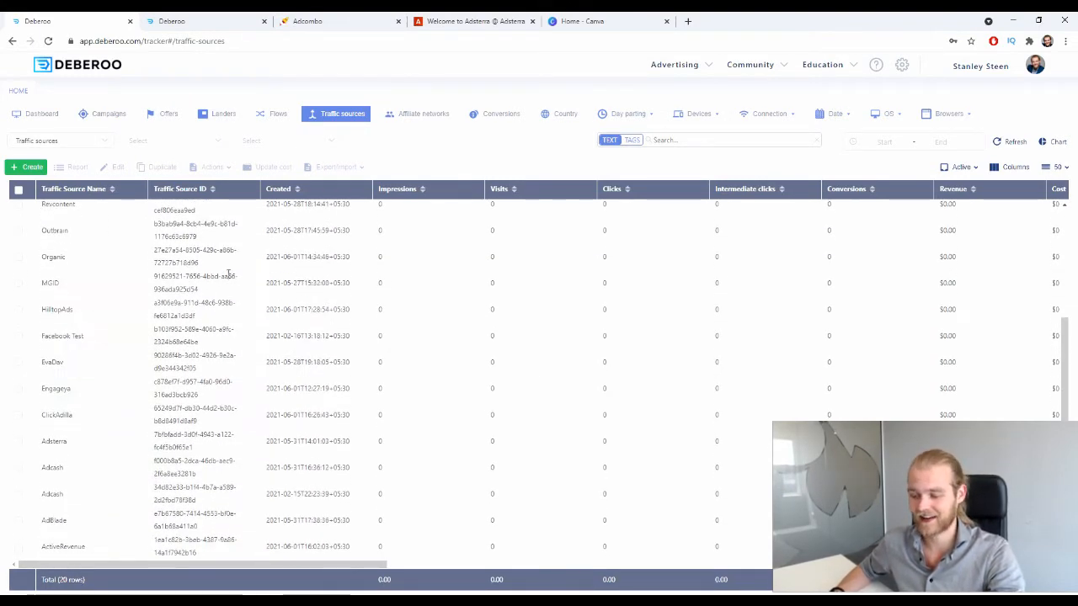
left_click_drag(80, 439, 41, 441)
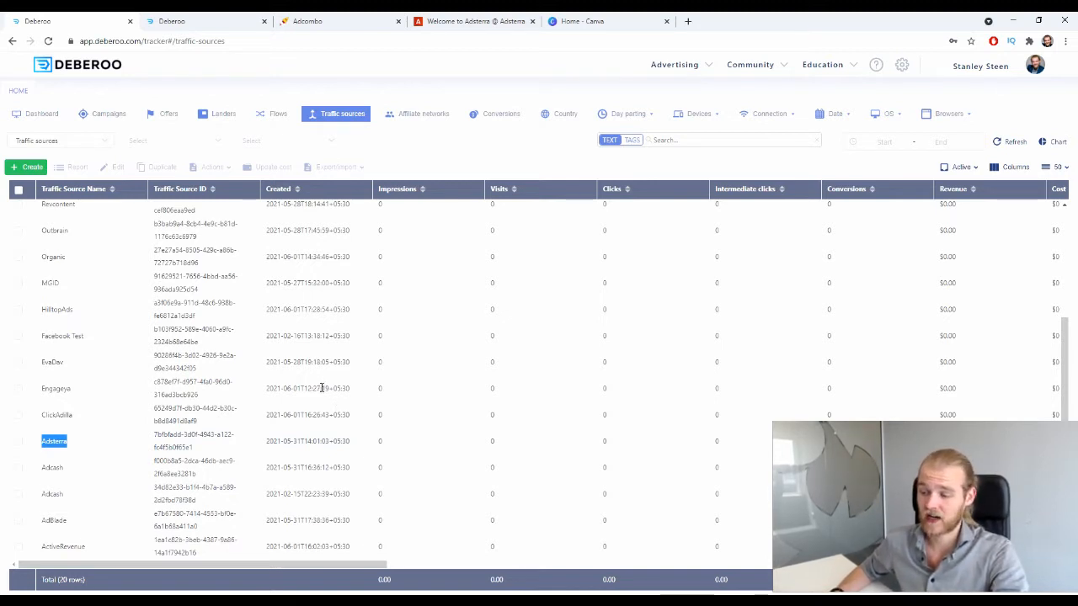
Examine the parameters and postback settings of the Adsterra template for a new traffic source, and close the form
left_click(36, 168)
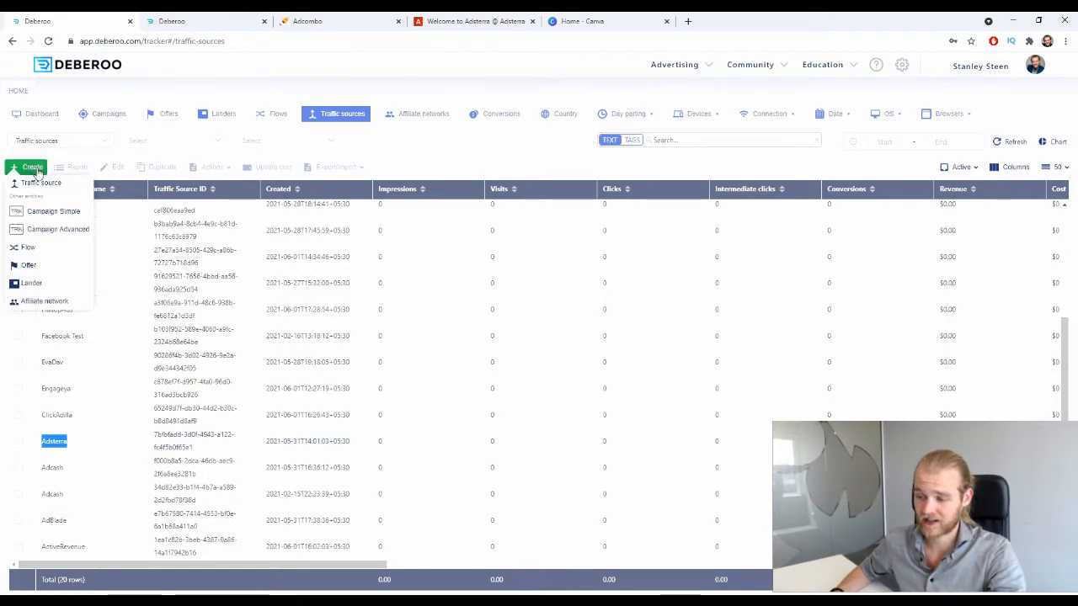
left_click(41, 183)
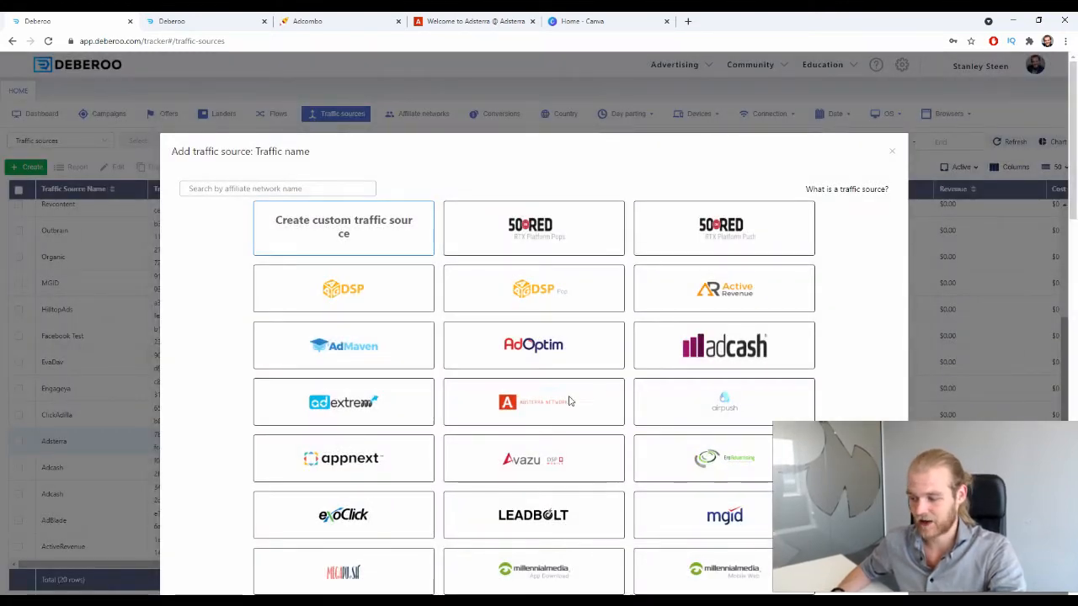
left_click(532, 402)
scroll(532, 402, "down", 20)
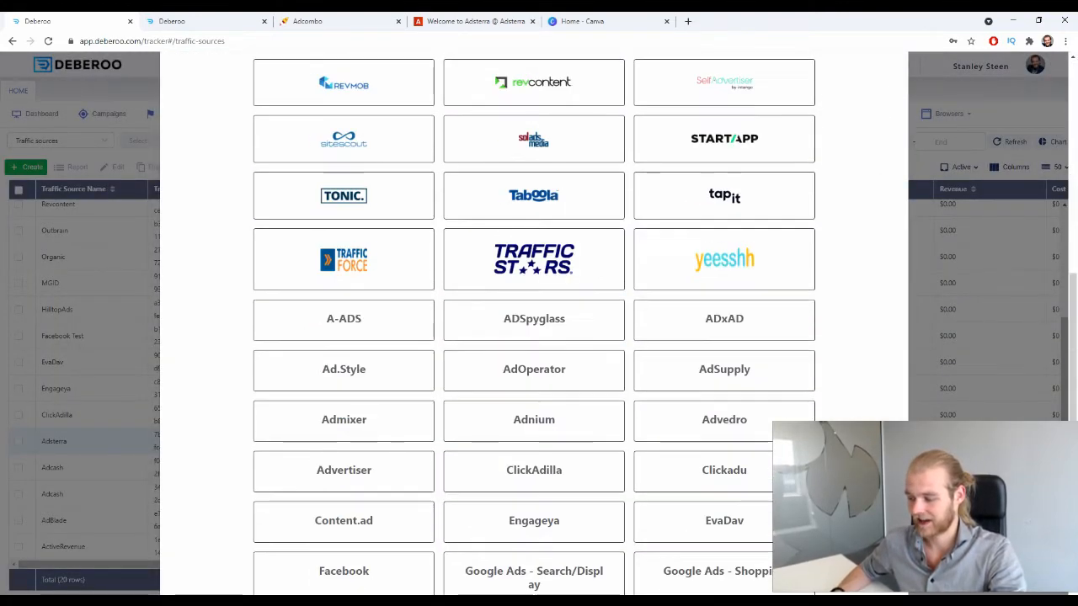
scroll(474, 384, "up", 4)
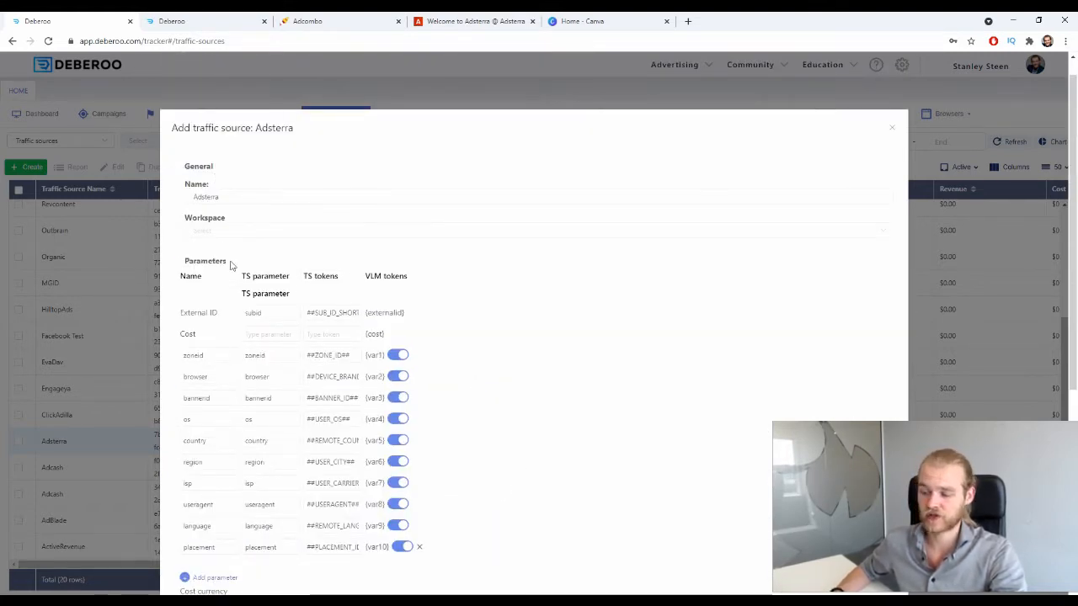
left_click(226, 231)
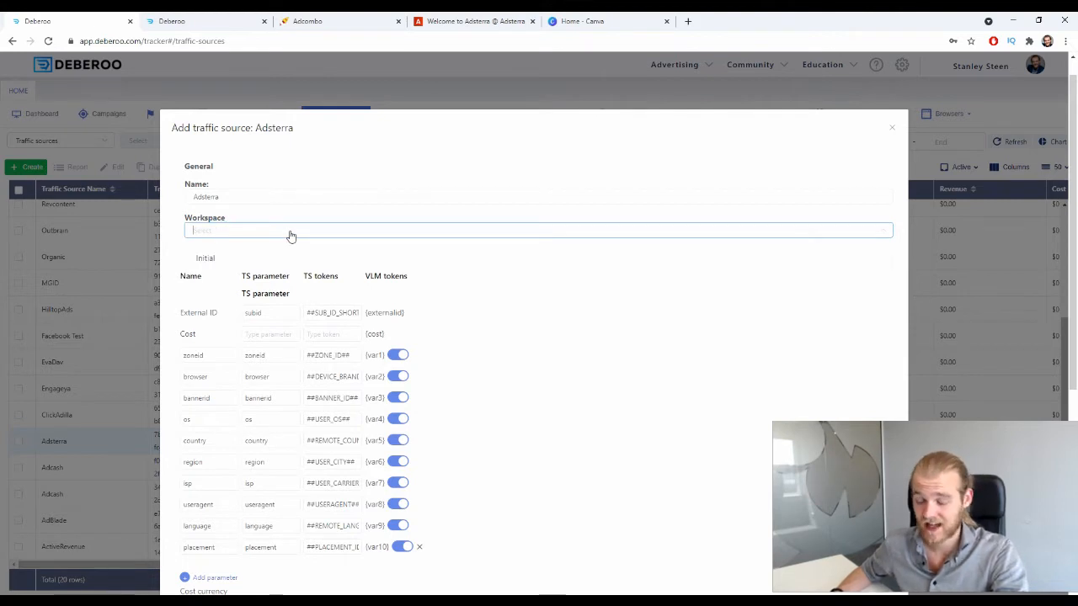
scroll(463, 435, "down", 4)
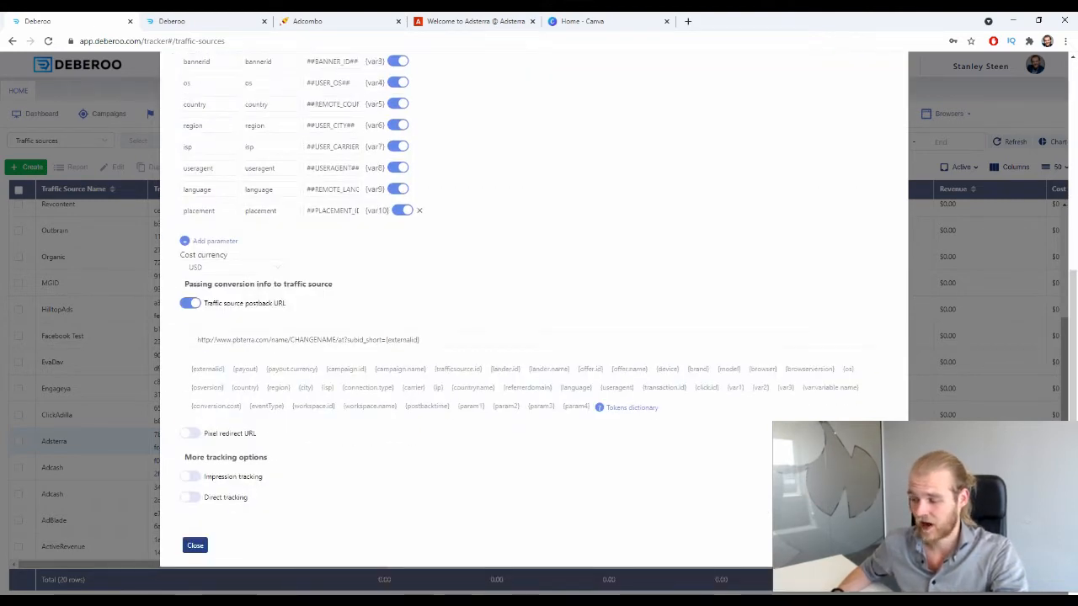
left_click(192, 549)
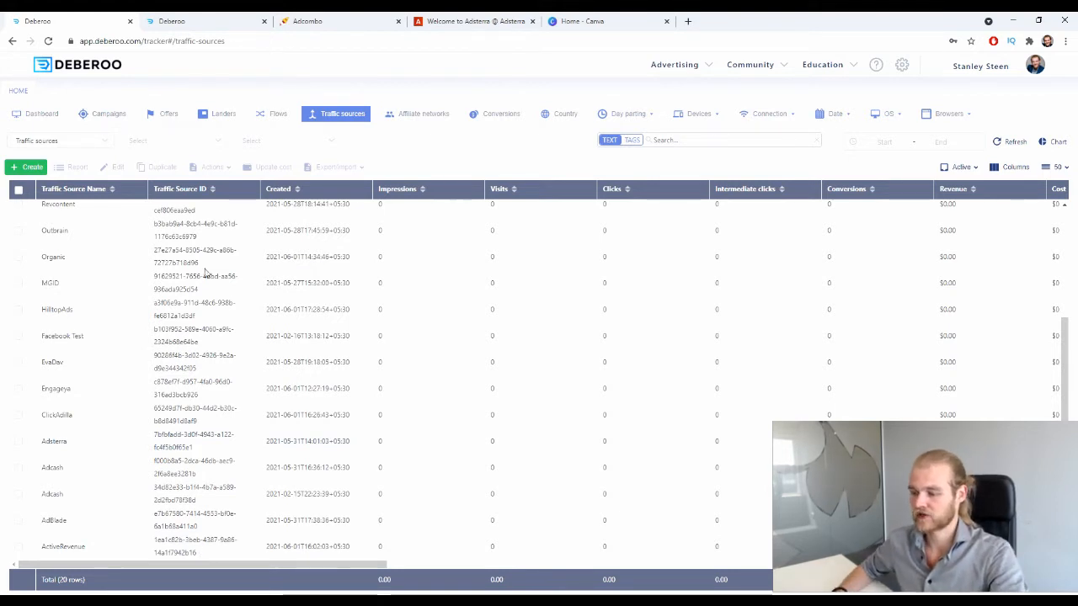
Start a new tracker offer in the Initial workspace with AdCombo as affiliate network and Portugal as country tag
left_click(160, 115)
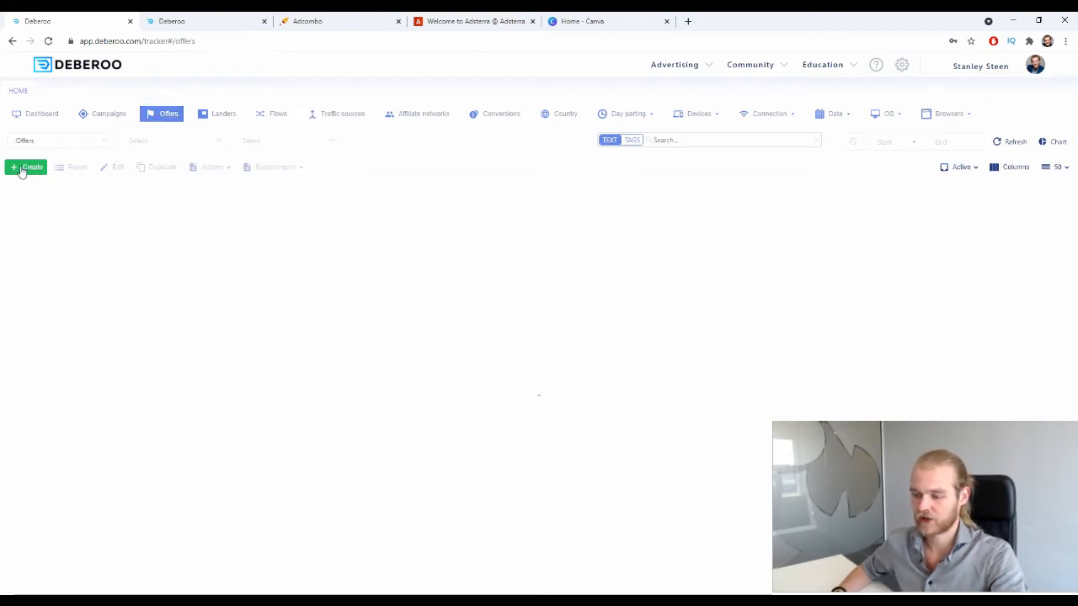
left_click(25, 168)
left_click(32, 184)
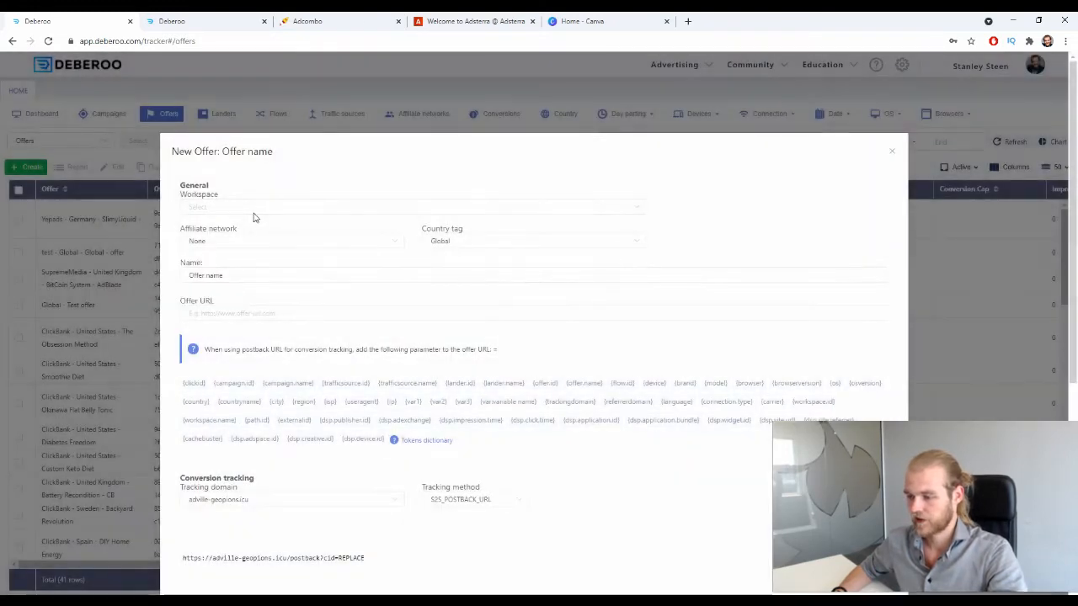
left_click(246, 208)
left_click(237, 233)
left_click(243, 239)
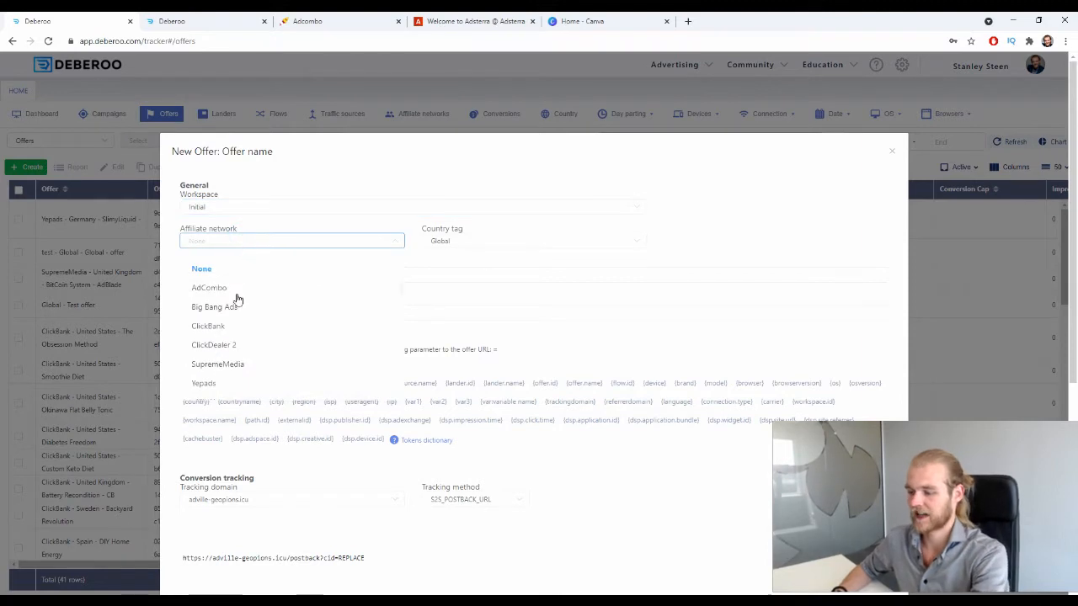
left_click(231, 287)
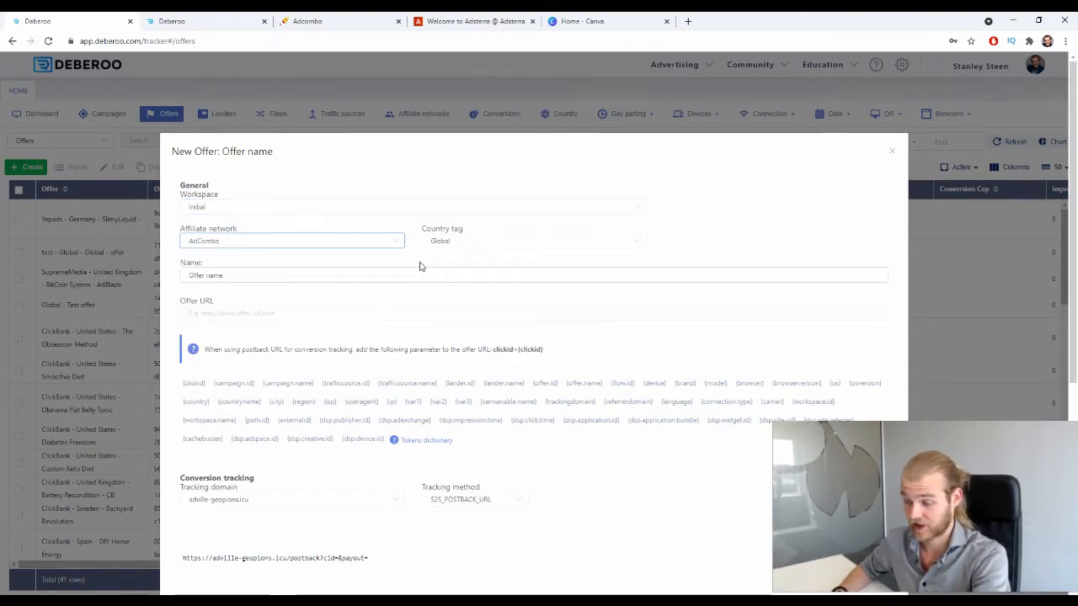
left_click(456, 244)
type("port")
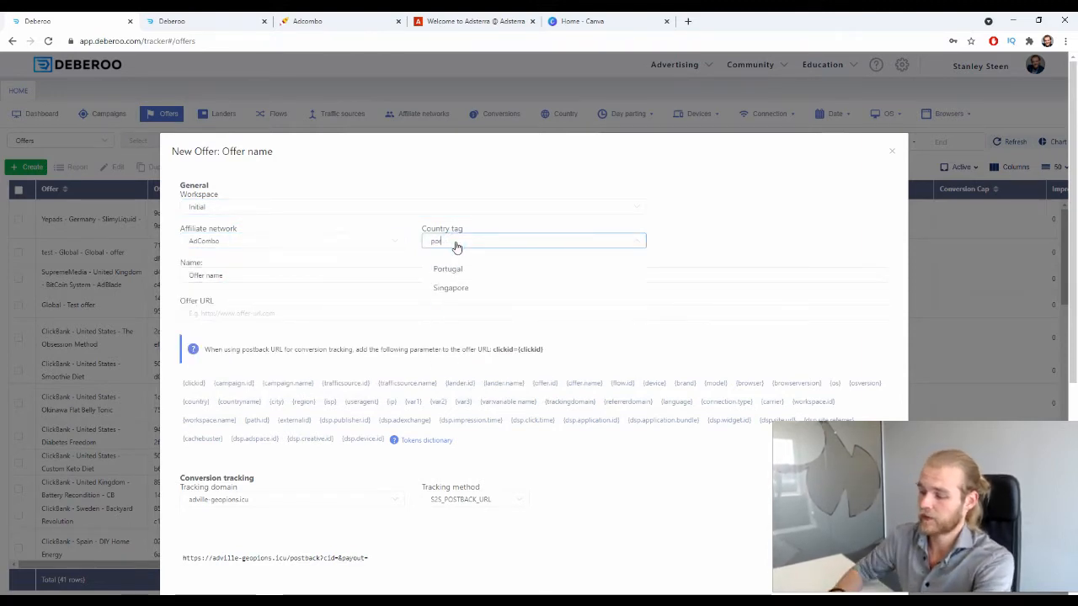
left_click(462, 268)
Name the new offer Bentolit
triple_click(241, 275)
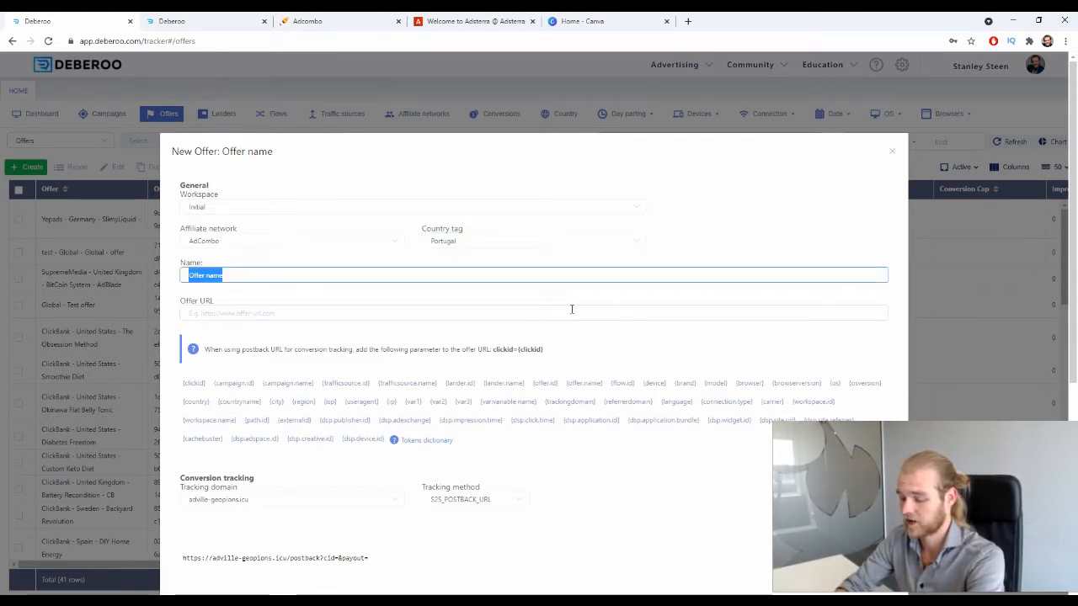
type("Be")
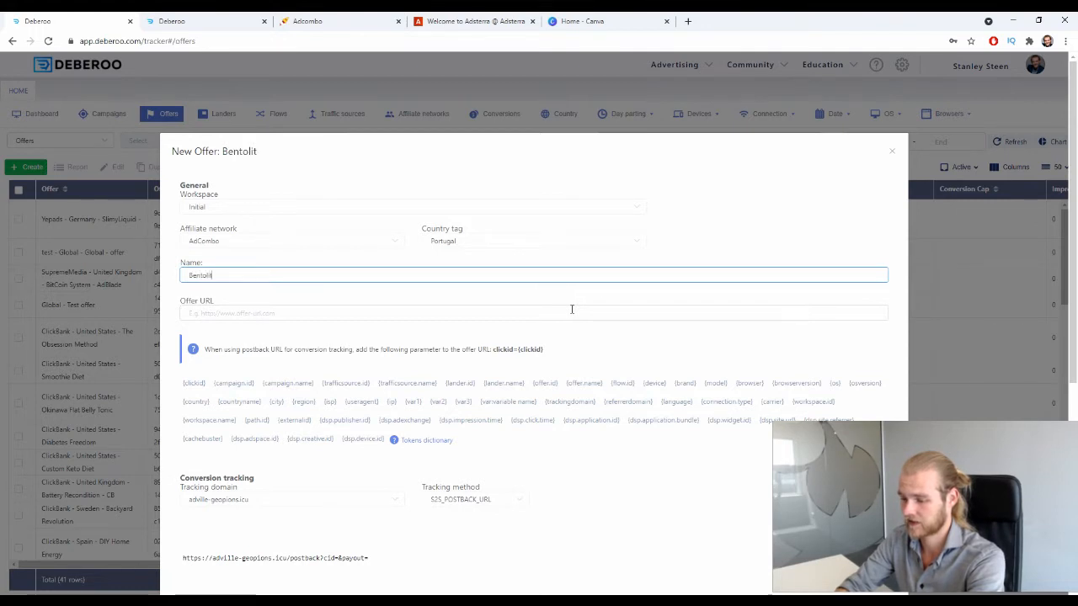
type("ntolit -")
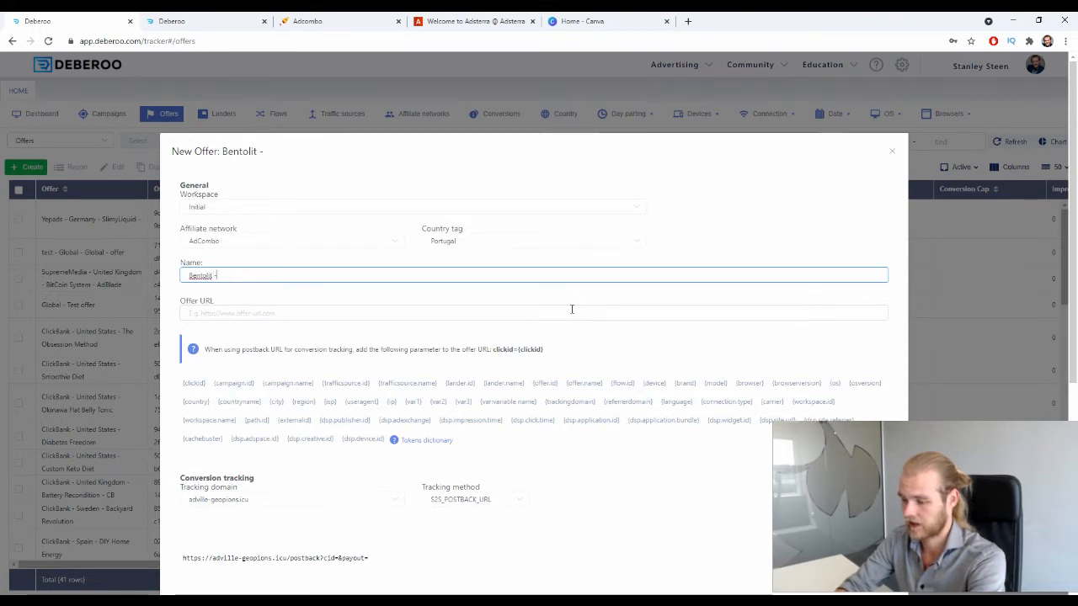
left_click(357, 311)
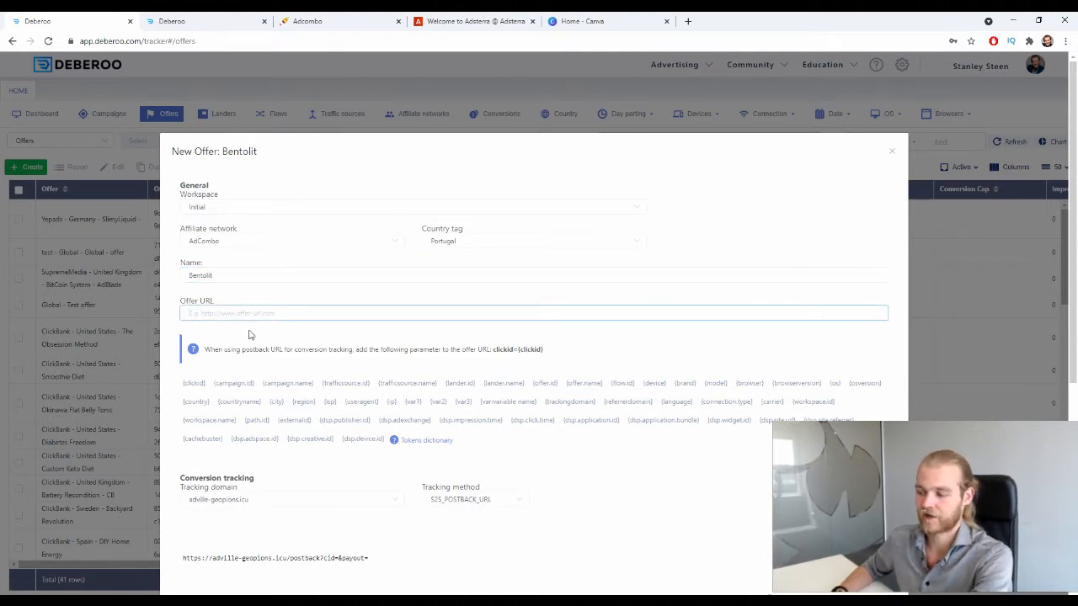
Switch to AdCombo's Bentolit offer page and build its tracking URL with the No prelanding option
left_click(318, 20)
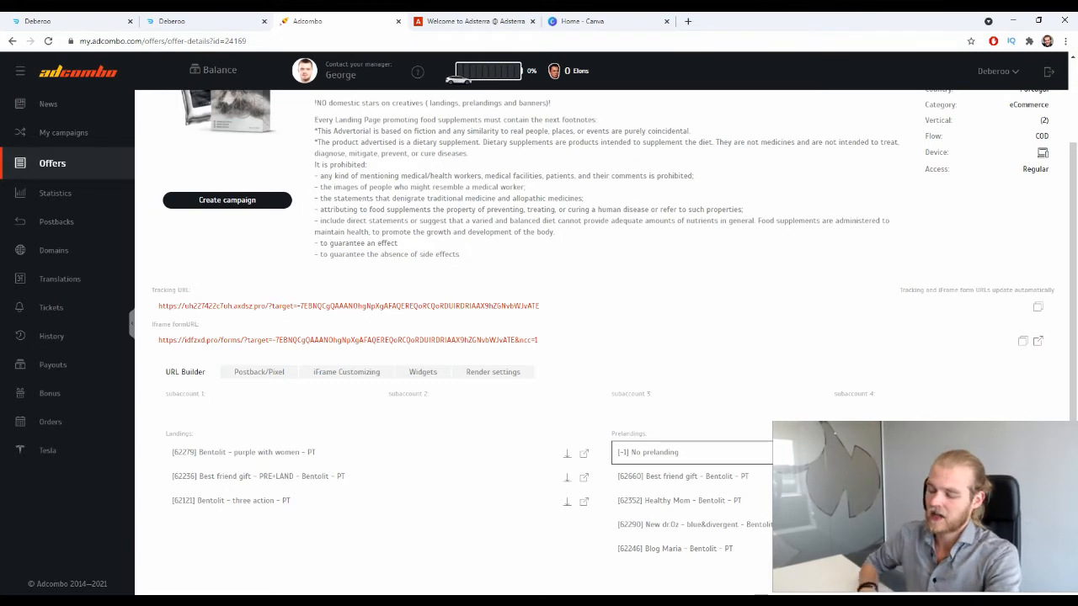
left_click_drag(654, 428, 611, 434)
left_click(664, 427)
left_click(653, 454)
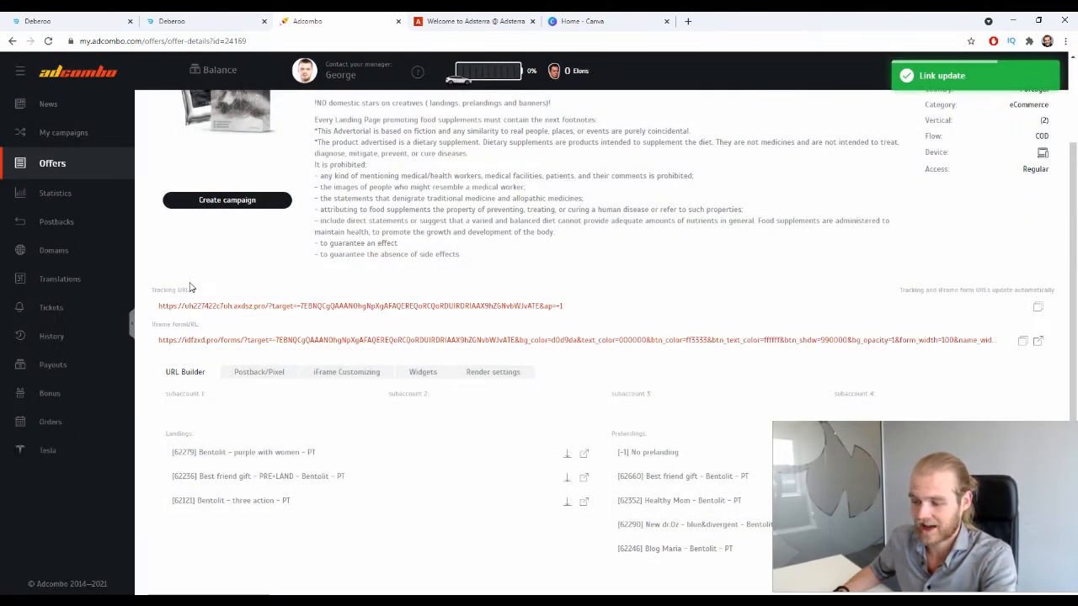
left_click_drag(153, 289, 231, 296)
left_click(270, 254)
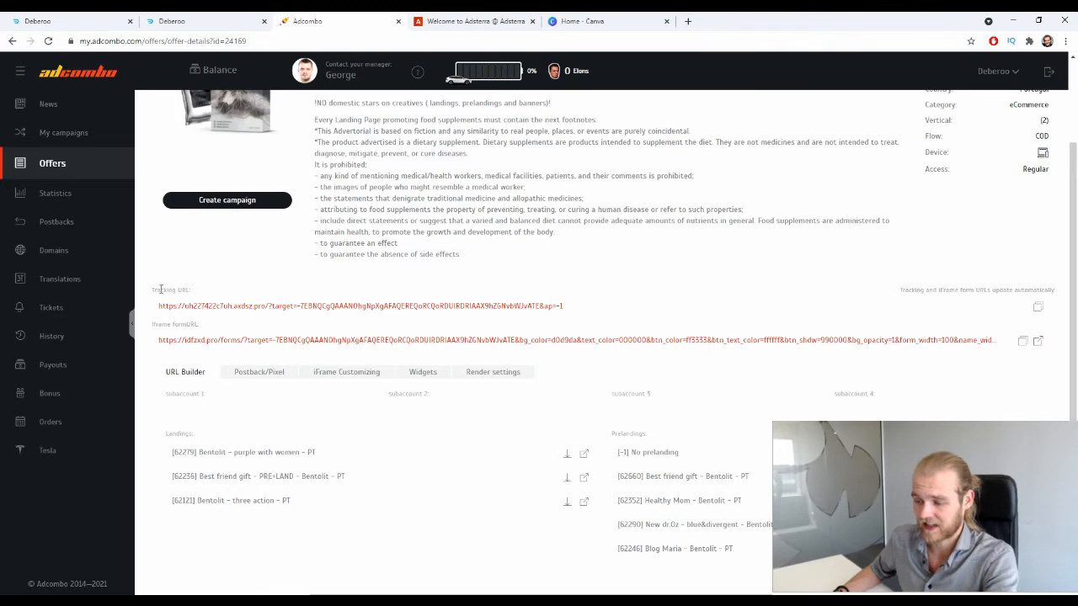
left_click_drag(161, 288, 339, 290)
left_click(681, 455)
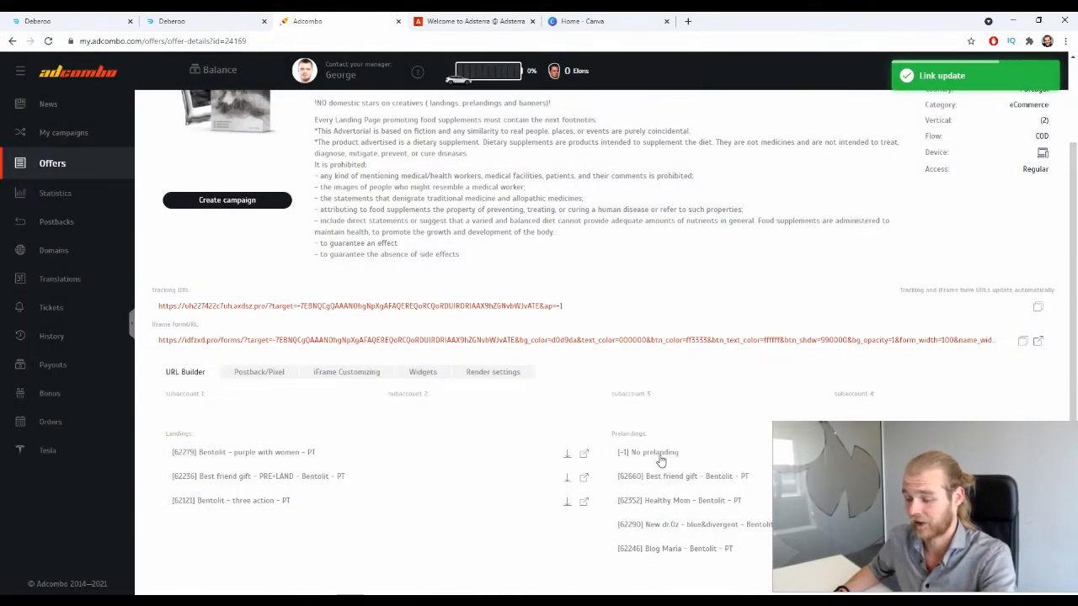
Open previews of the three Bentolit landings: purple with women, Best friend gift - PRE+LAND, and three action
left_click(583, 454)
left_click(301, 21)
left_click(583, 477)
left_click(291, 18)
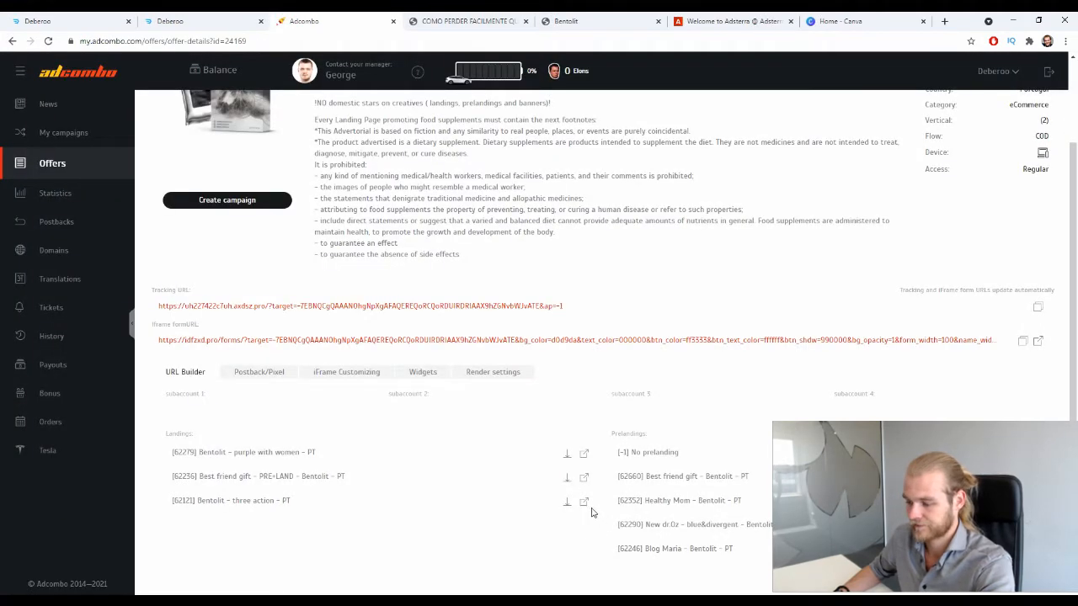
left_click(583, 501)
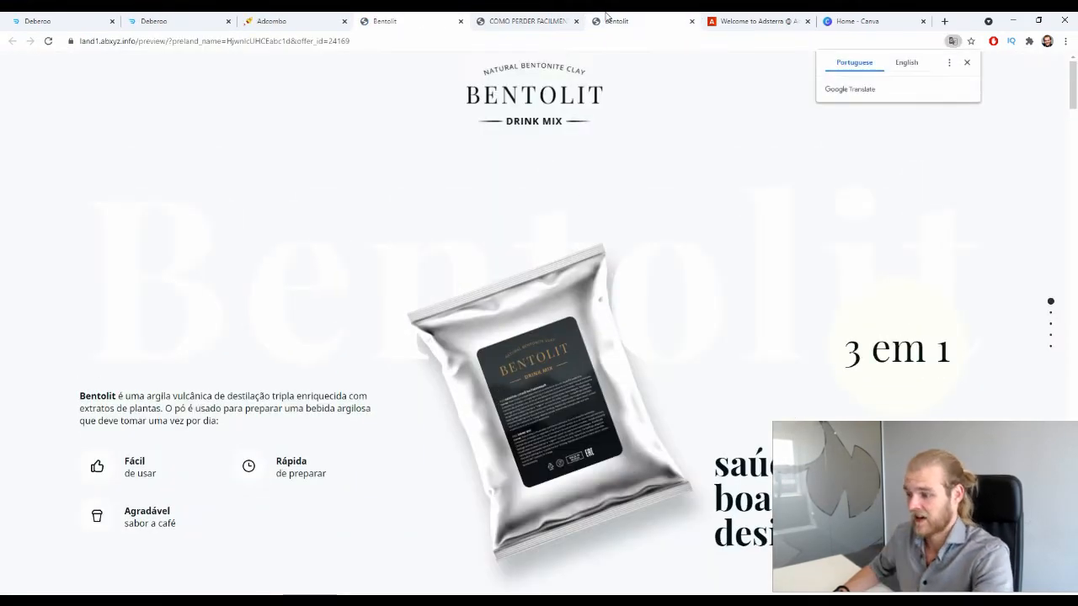
Examine the content and customer testimonials of the purple with women landing preview
left_click(602, 16)
scroll(482, 364, "down", 5)
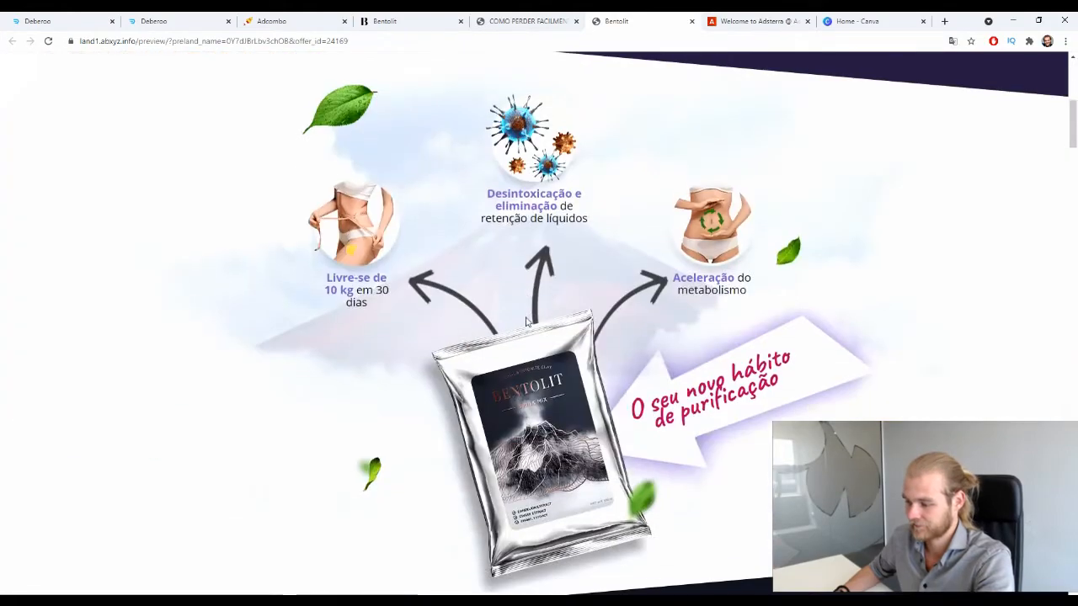
scroll(530, 344, "down", 5)
scroll(539, 335, "down", 15)
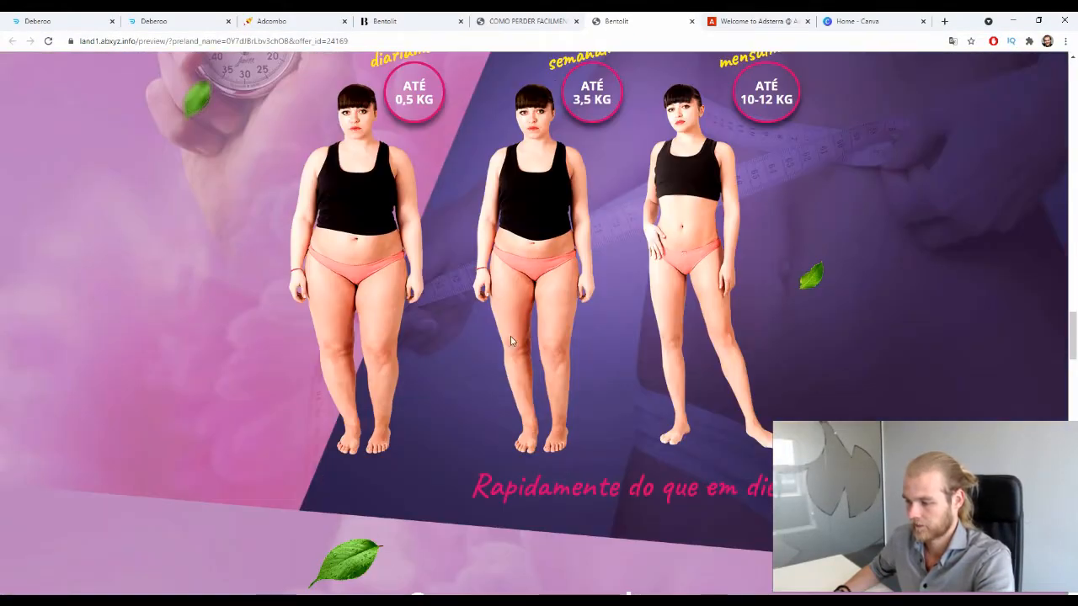
scroll(510, 335, "down", 12)
scroll(515, 334, "down", 10)
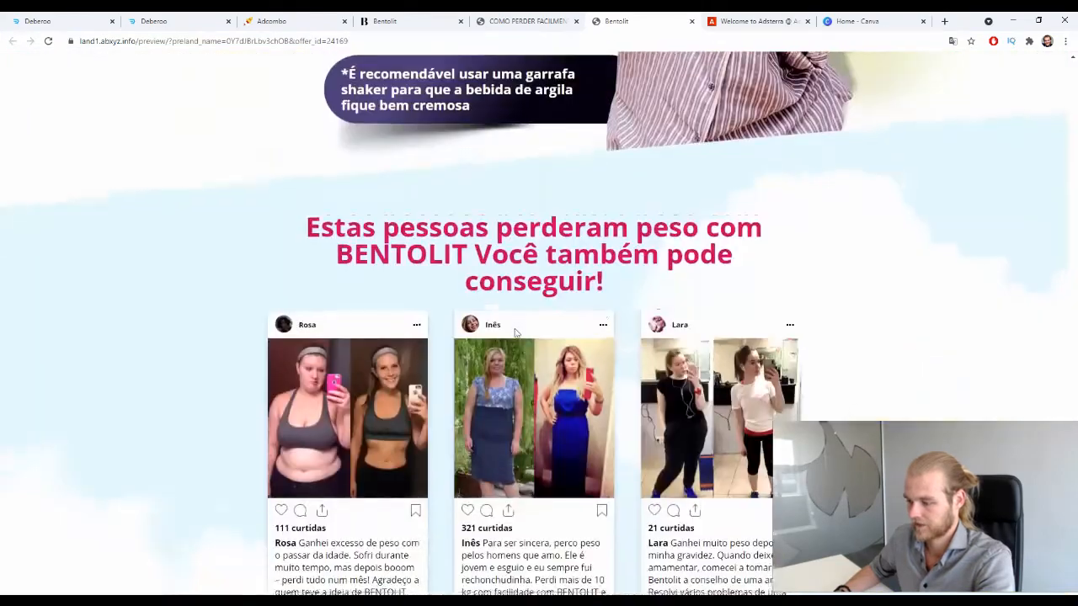
scroll(512, 327, "up", 5)
scroll(512, 328, "up", 8)
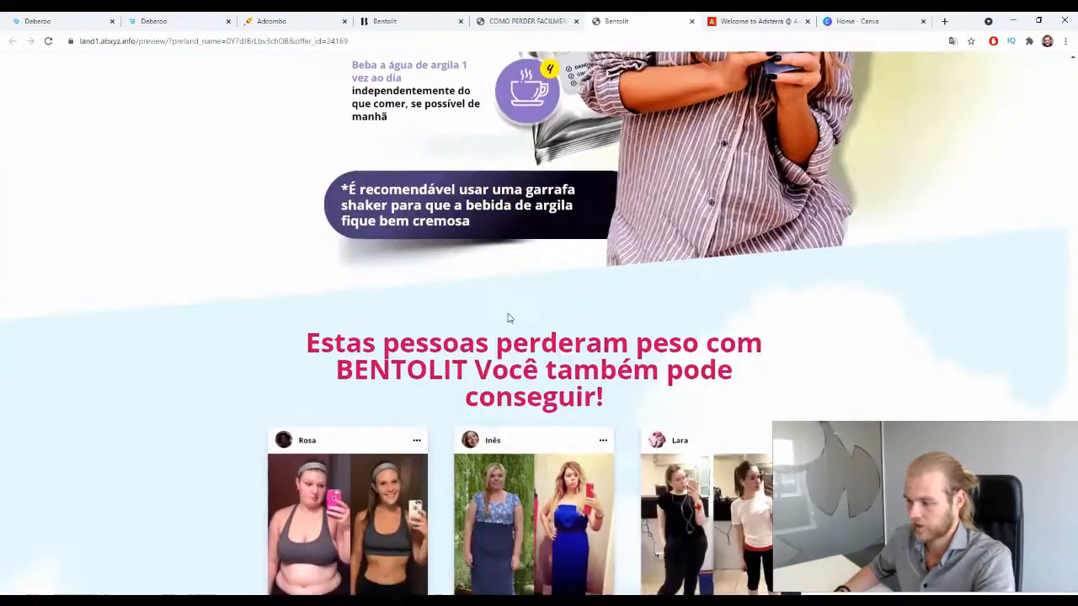
Review the Best friend gift blog landing, including its story, order form and reader comments
left_click(517, 21)
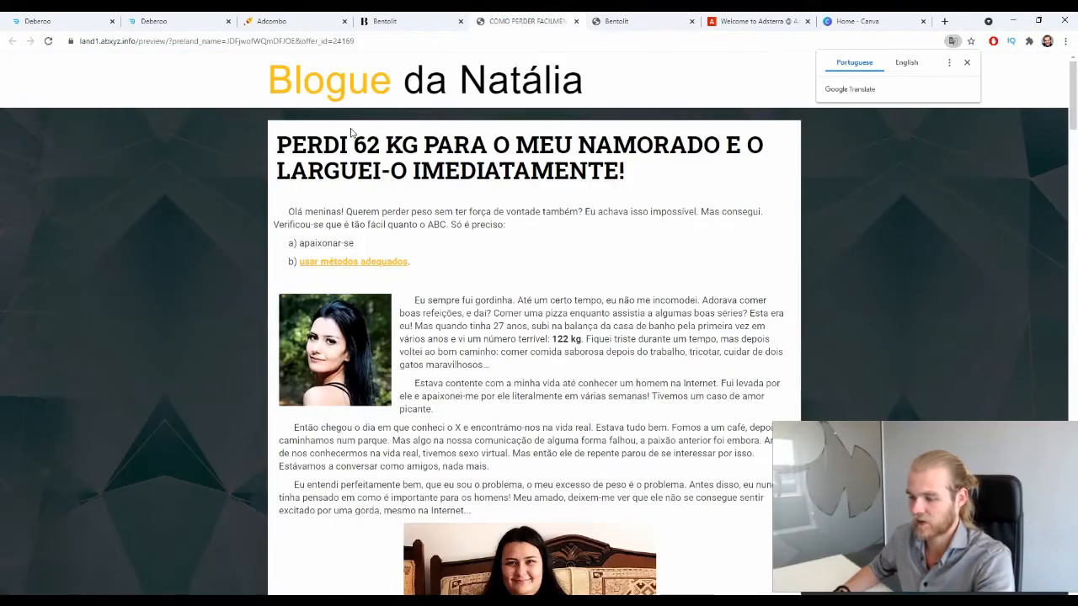
scroll(339, 145, "down", 15)
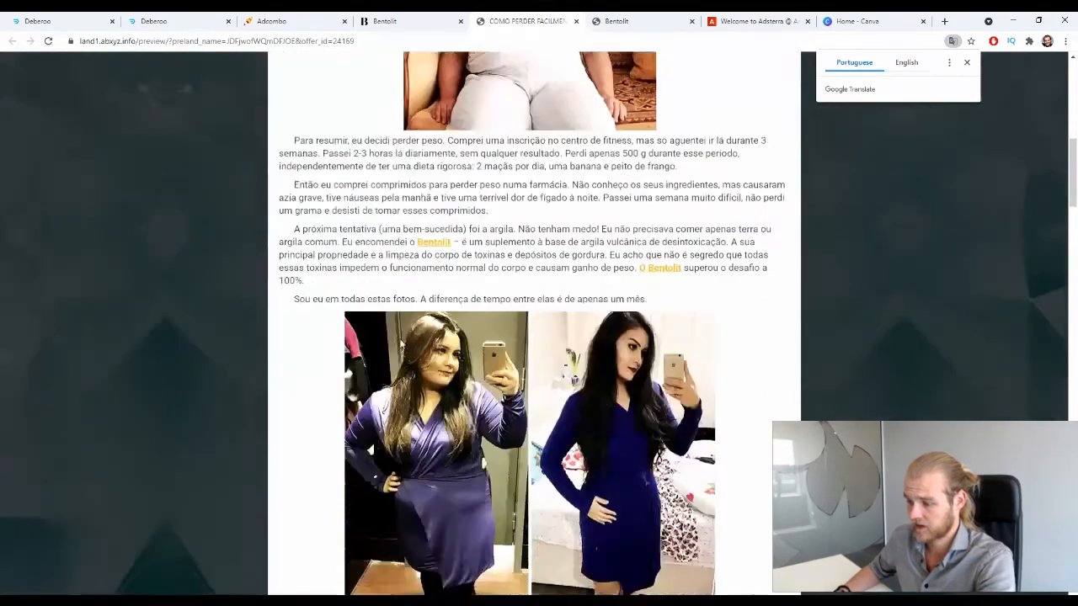
scroll(395, 342, "down", 10)
scroll(294, 235, "up", 6)
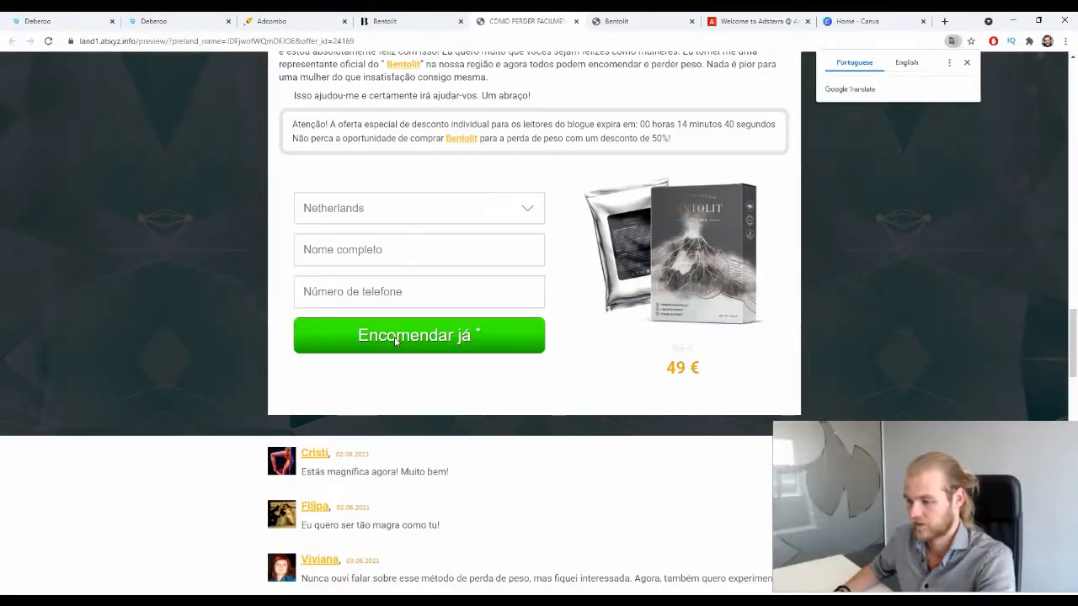
scroll(445, 301, "down", 10)
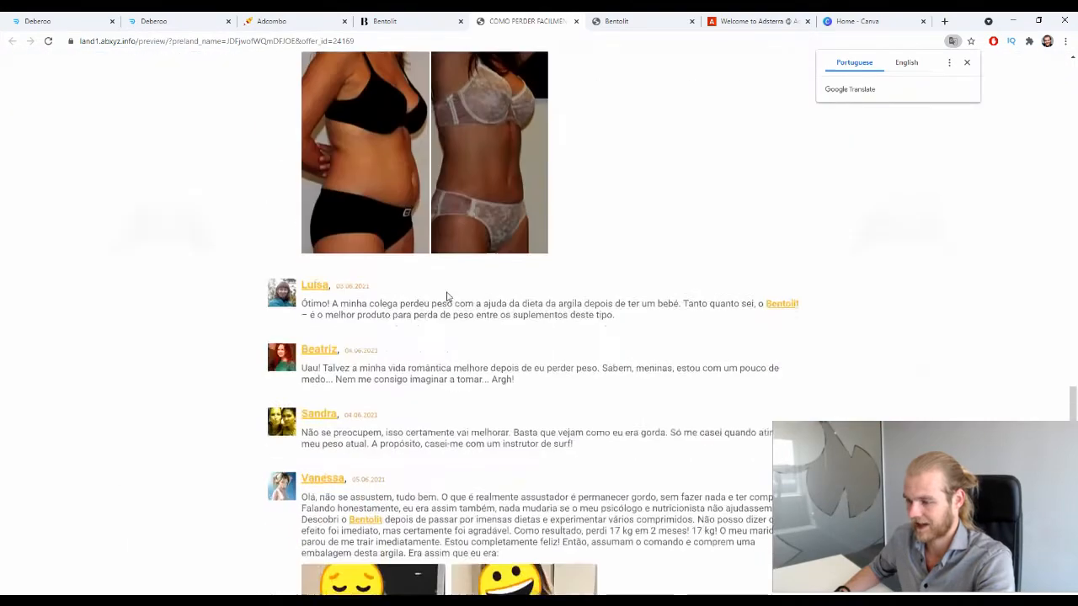
Examine the product benefits and ingredients sections of the three action landing preview
left_click(401, 17)
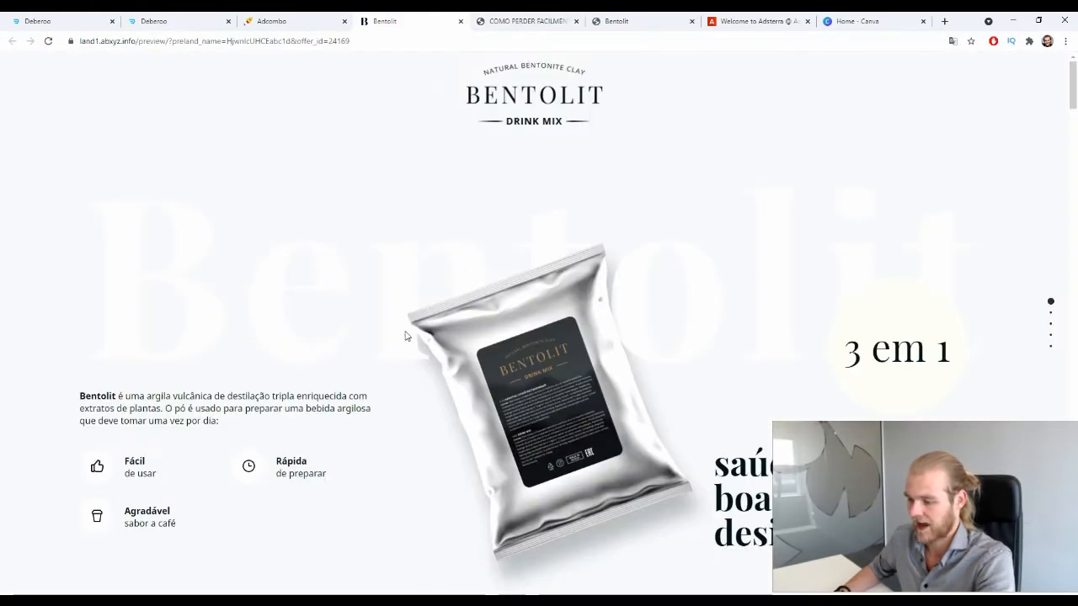
scroll(441, 251, "down", 5)
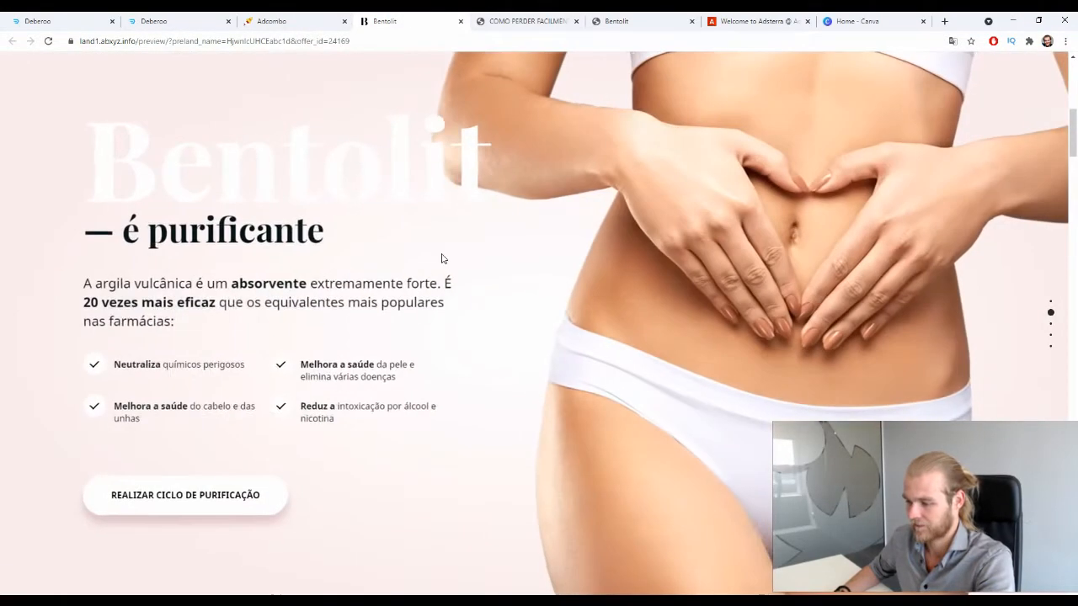
scroll(443, 258, "down", 3)
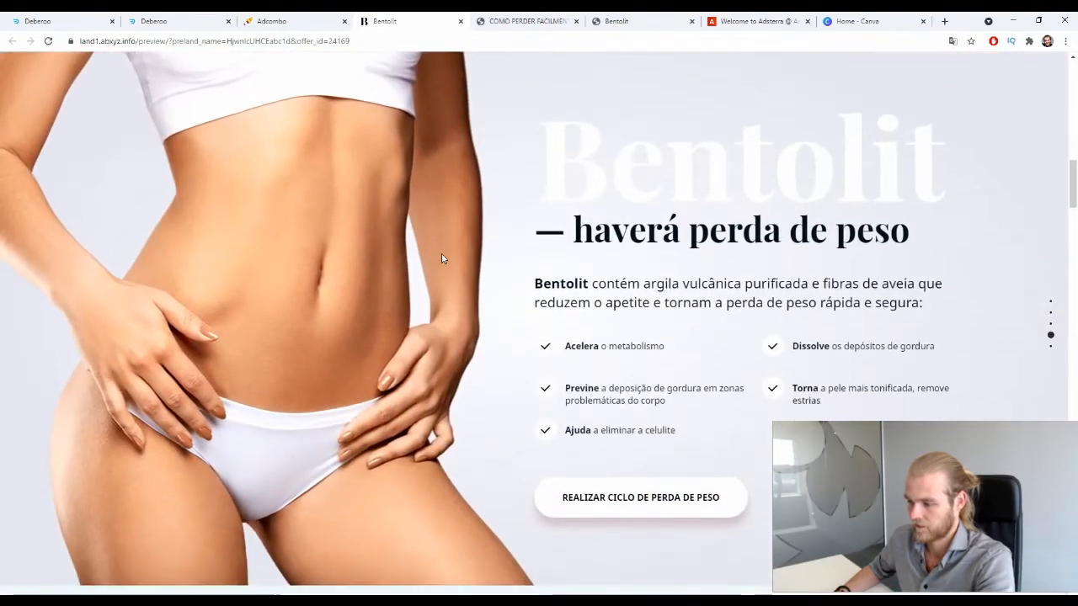
scroll(441, 258, "down", 2)
scroll(441, 258, "down", 4)
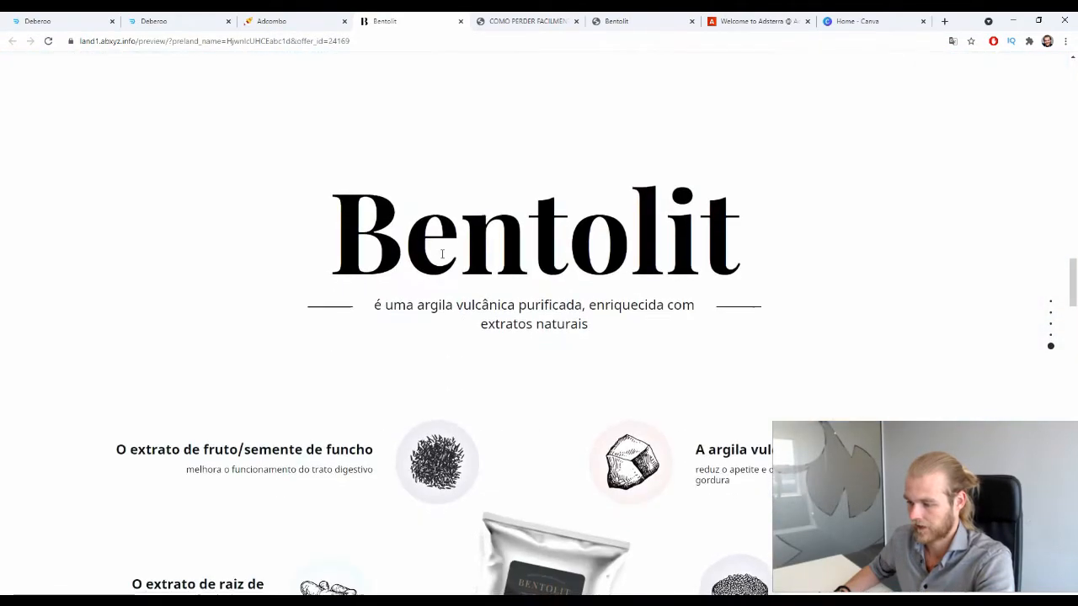
Recheck the purple with women preview, close the other two landing previews, and return to the AdCombo offer page
left_click(615, 21)
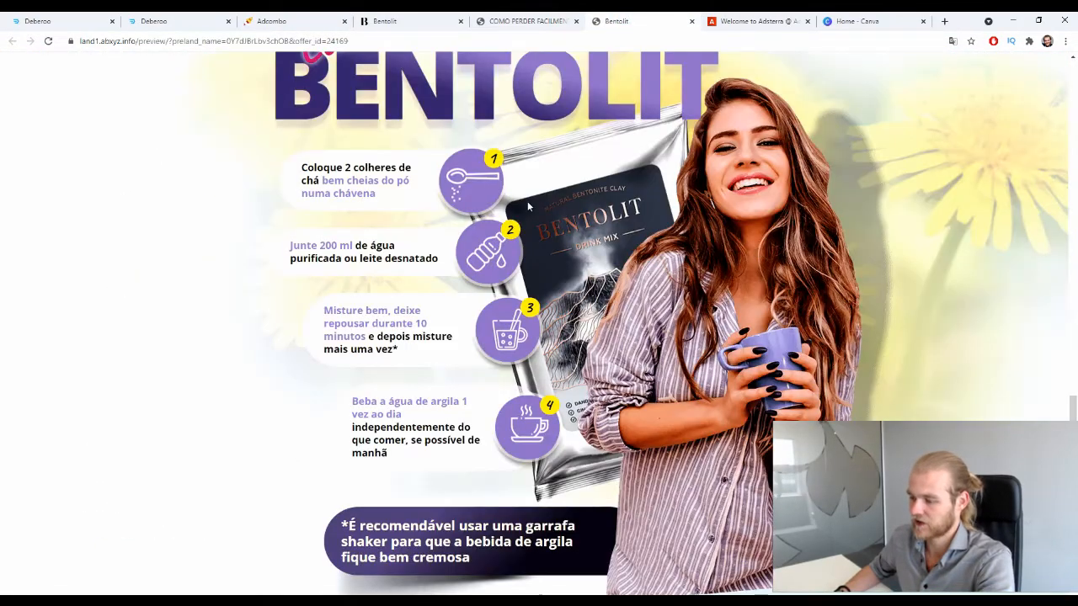
scroll(479, 187, "up", 1)
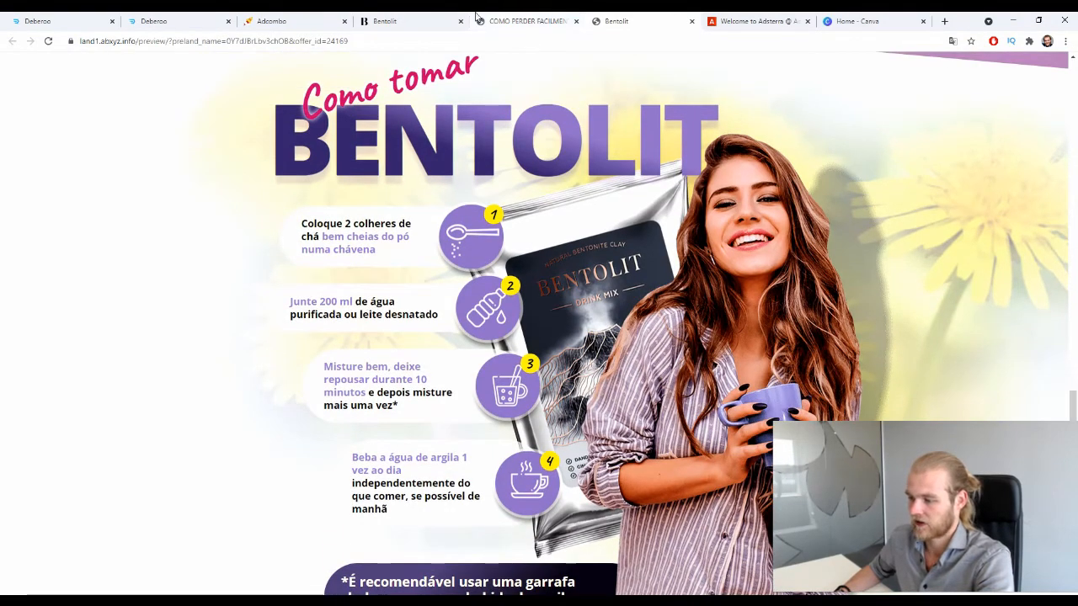
left_click(381, 18)
left_click(461, 22)
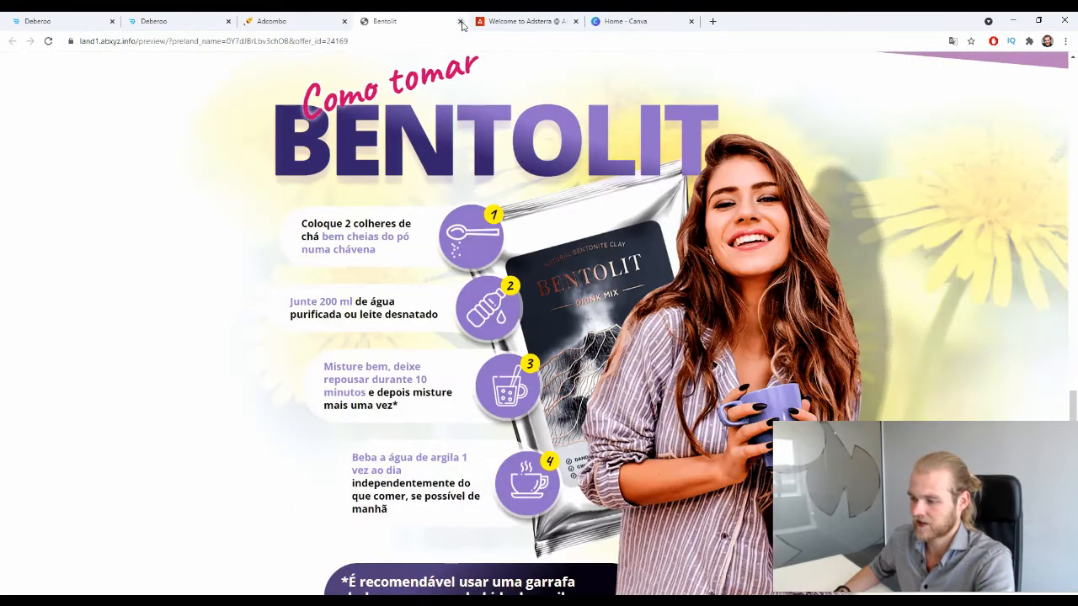
left_click(257, 23)
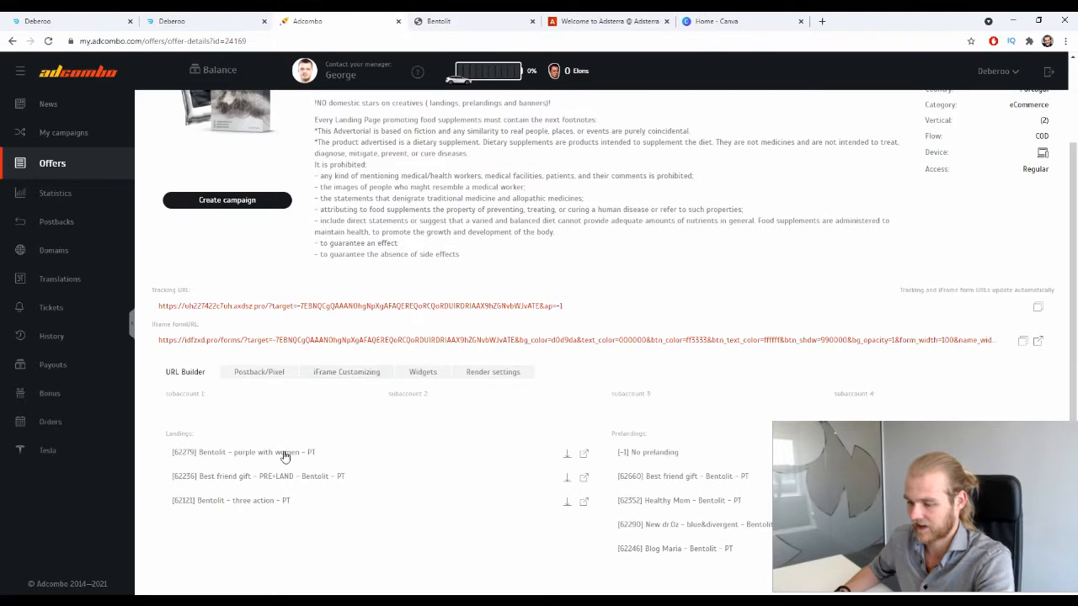
Generate tracking URLs without a prelanding for the purple with women landing and for the Best friend gift - PRE+LAND landing
left_click(288, 452)
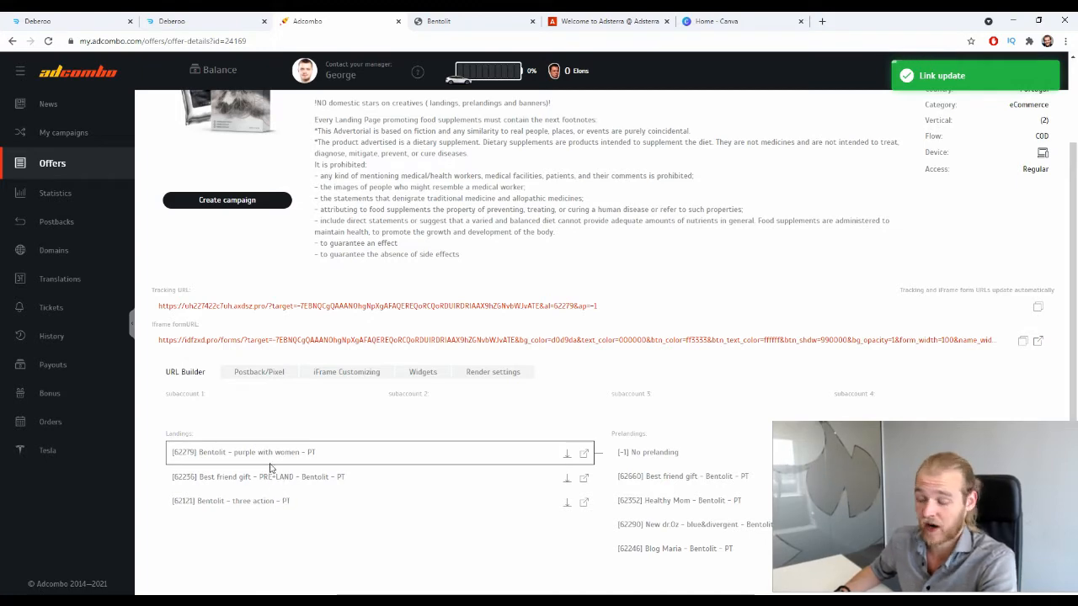
left_click(660, 456)
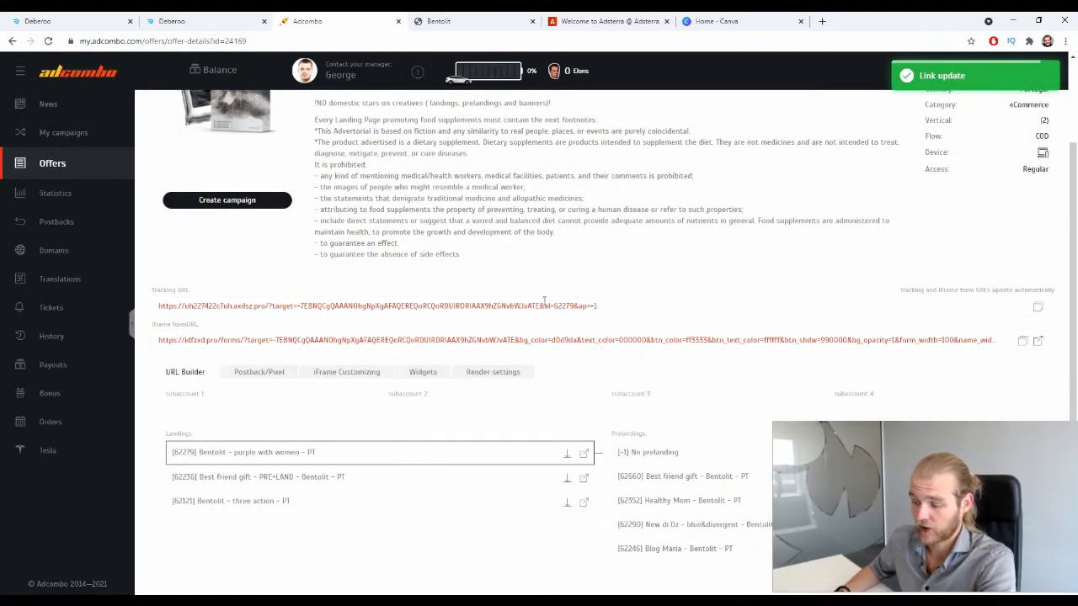
triple_click(511, 305)
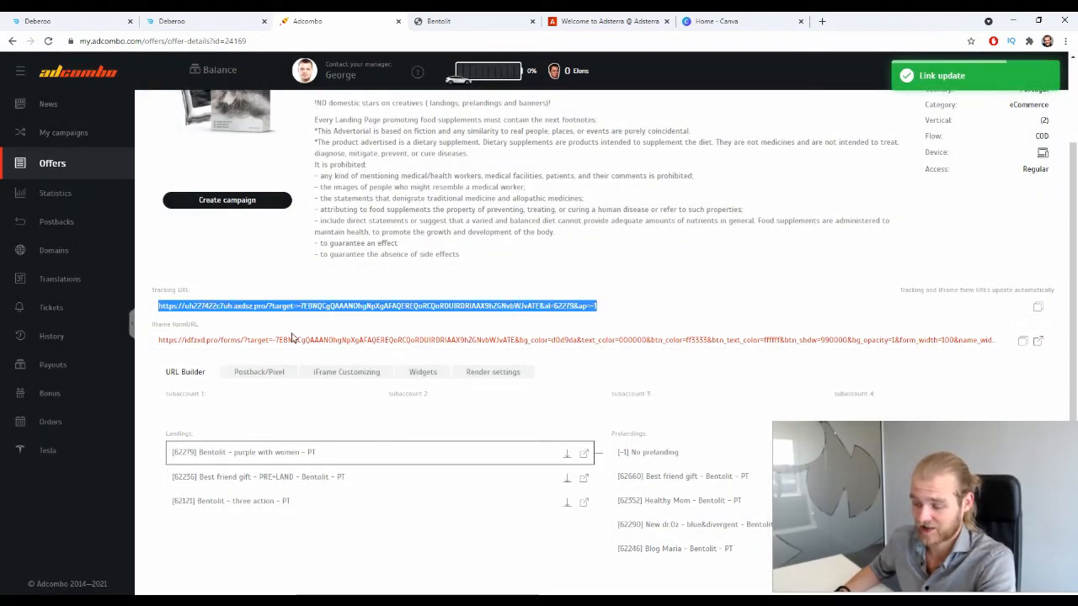
left_click(308, 477)
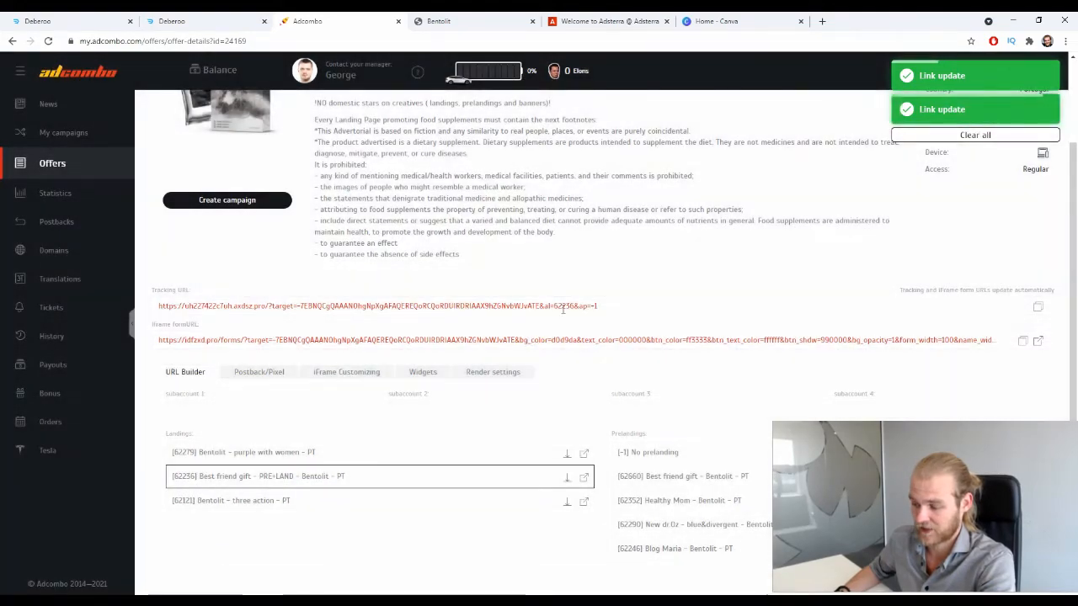
Generate the tracking URL for the purple with women landing with no prelanding, and copy it
left_click(276, 500)
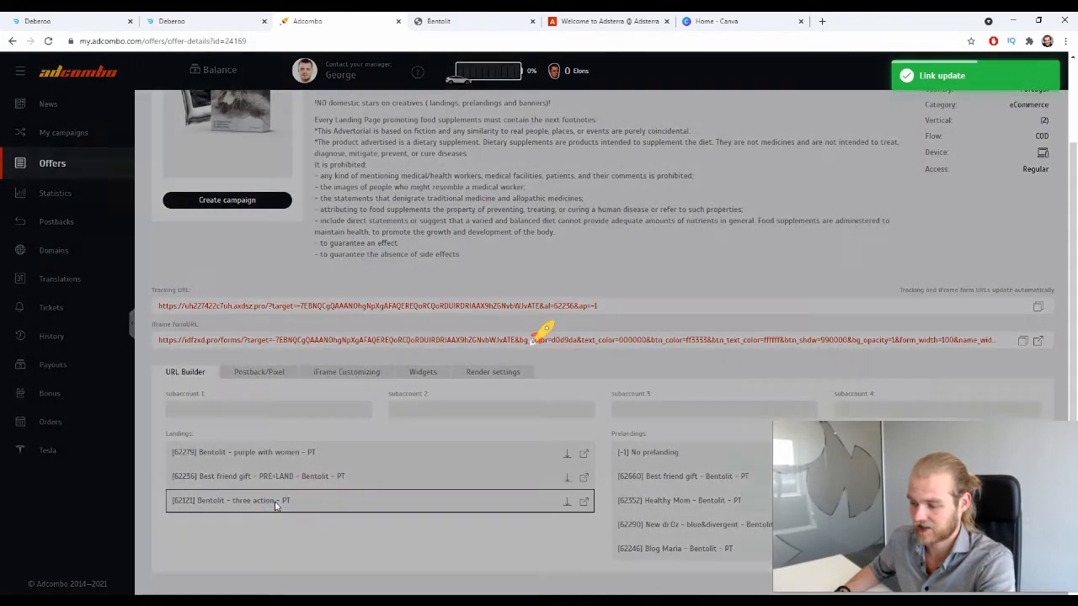
left_click(294, 475)
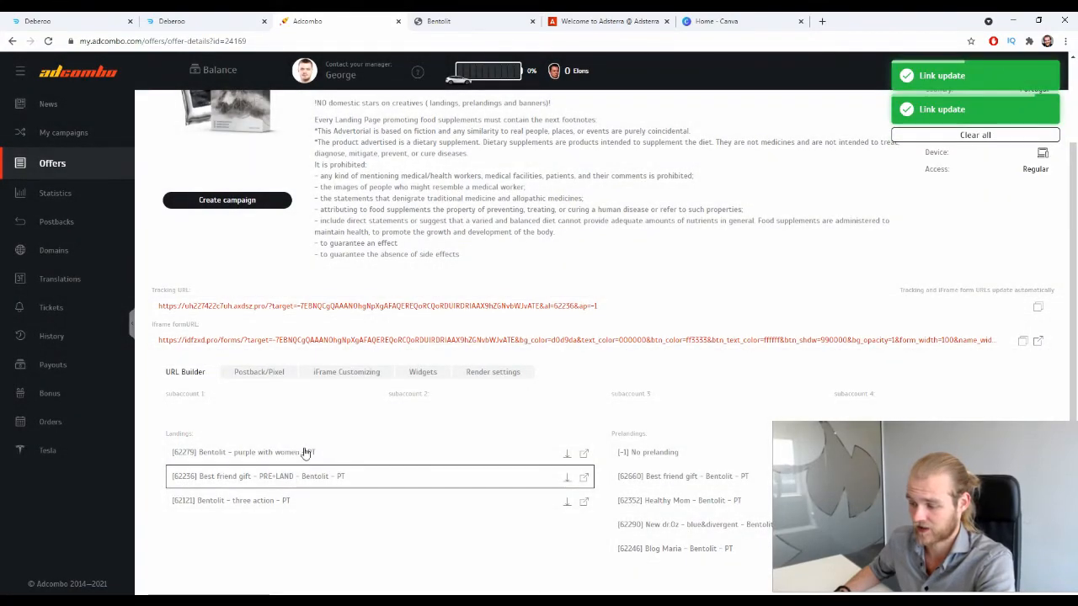
left_click(304, 450)
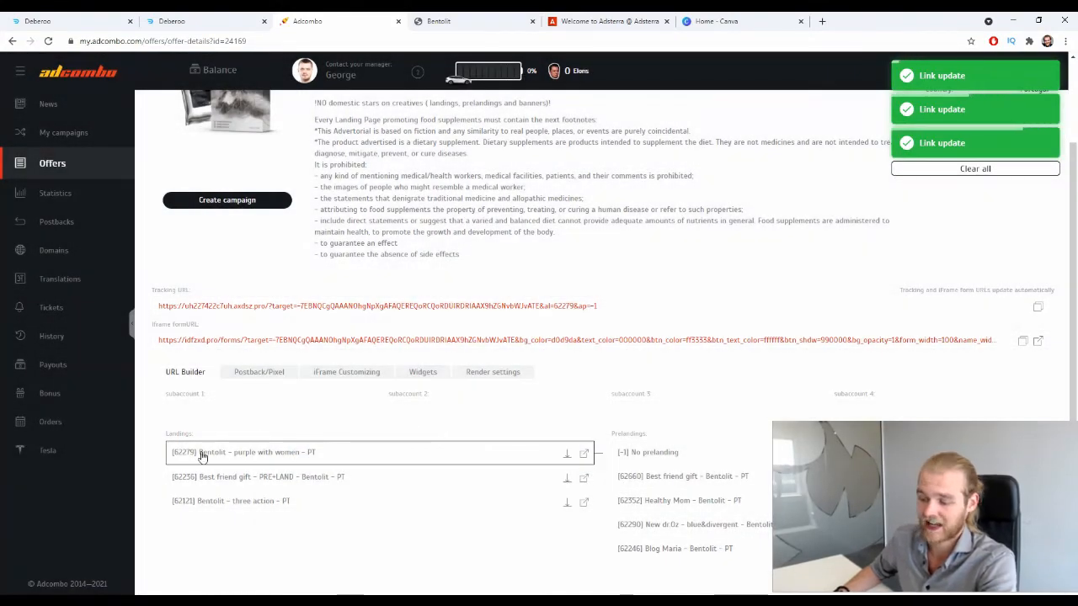
left_click(669, 452)
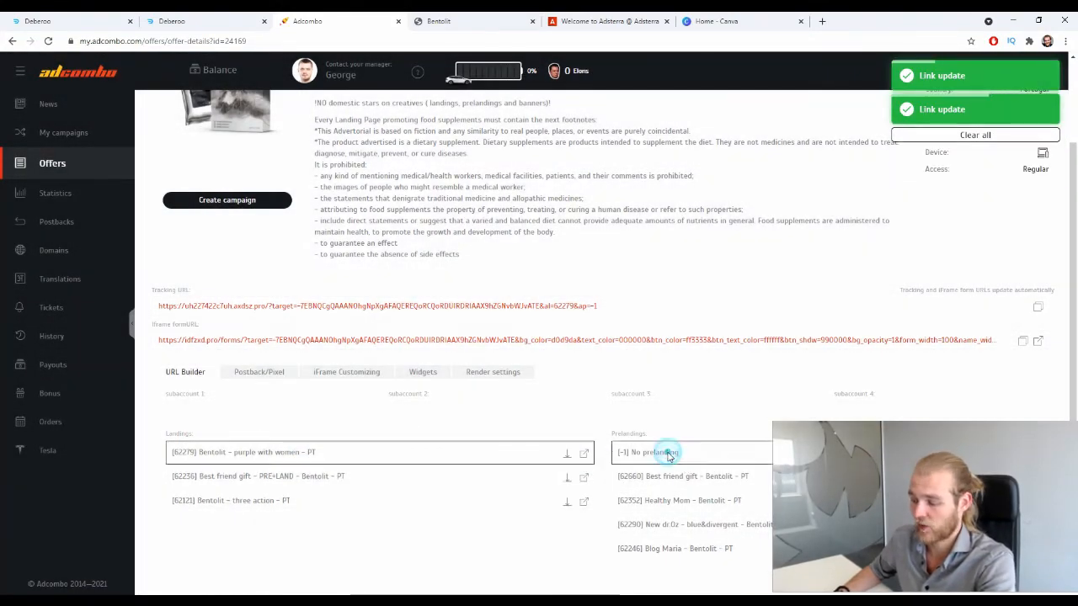
left_click(595, 306)
triple_click(596, 305)
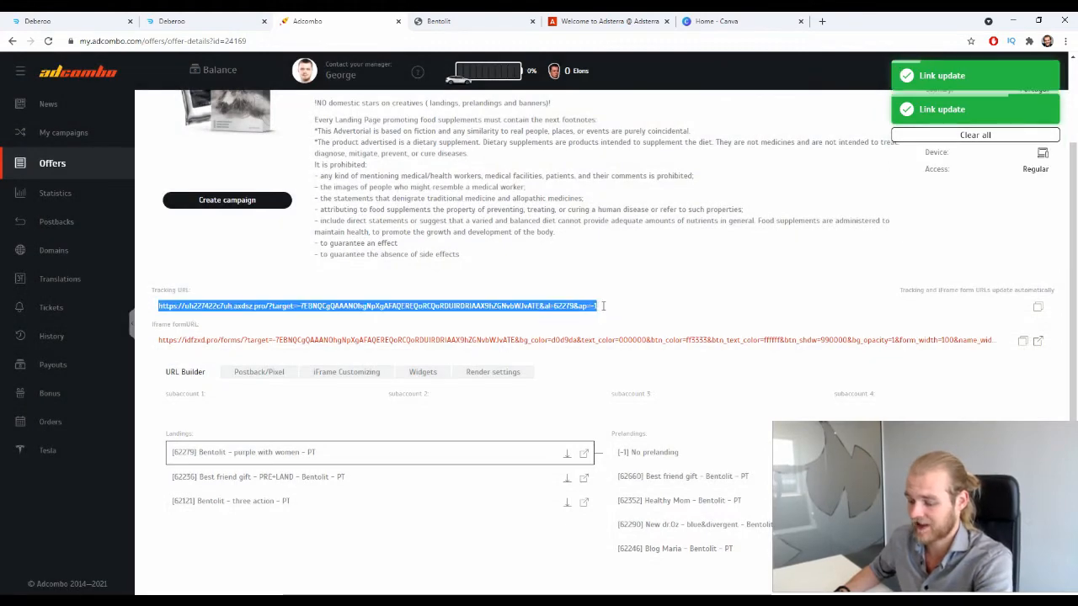
In Deberoo, set the Bentolit offer's URL to the copied tracking URL followed by ?clickid={clickid}, and close the form to save the offer
left_click(168, 20)
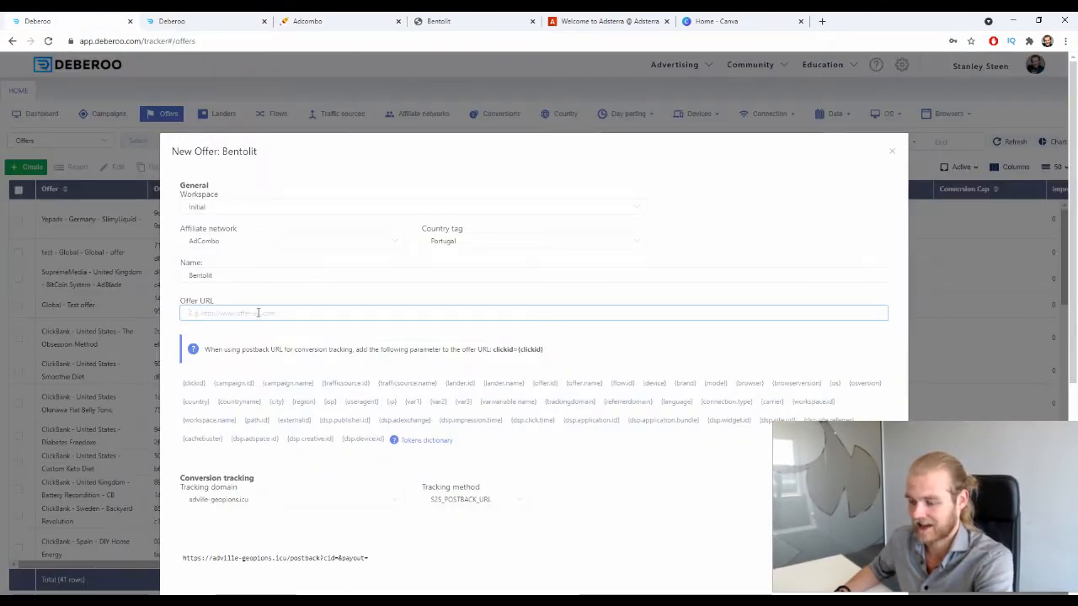
type("https://uh227422c7uh.axdsz.pro/?target=-7EBNQCgQAAANOhgNpXgAFAQEREQoRCQoRDUIRDRIAAX9hZGNvbWJvATE&al=62279&ap=-1")
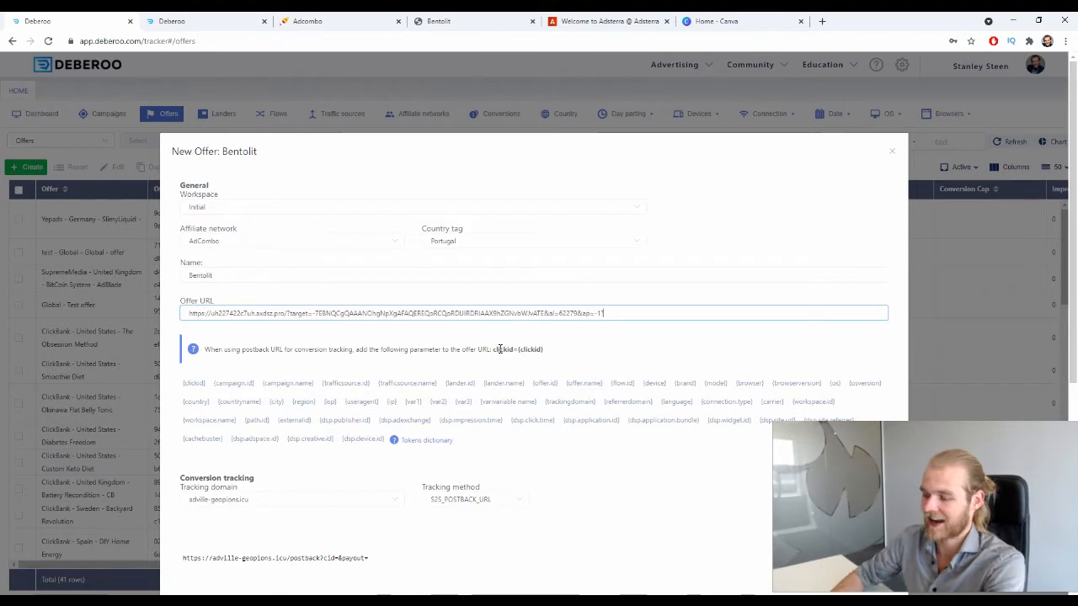
left_click_drag(547, 350, 497, 359)
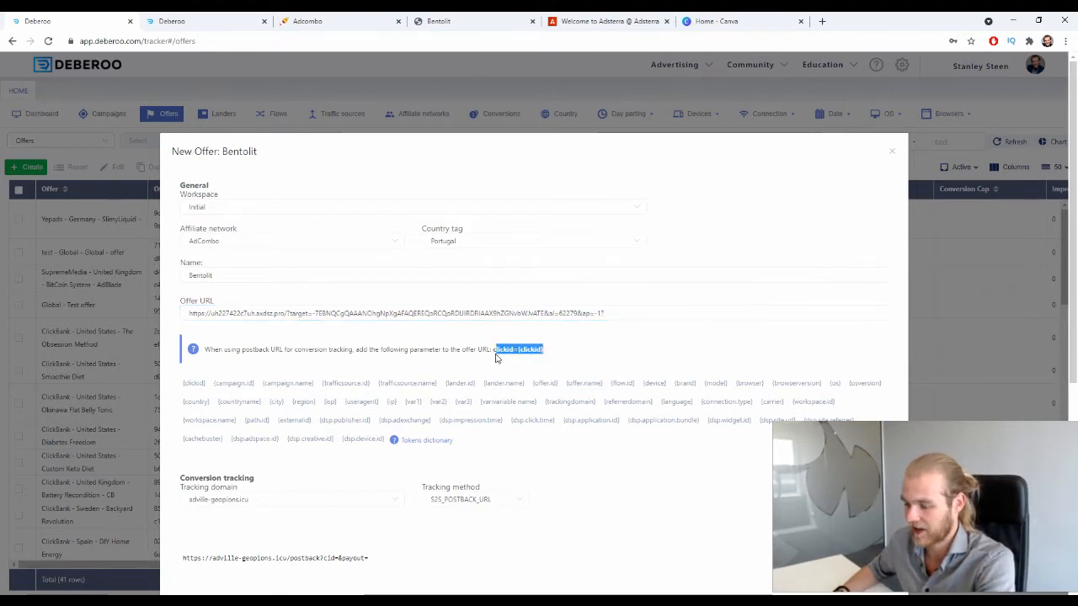
left_click(669, 313)
type("clickid={clickid}")
left_click_drag(683, 312, 606, 317)
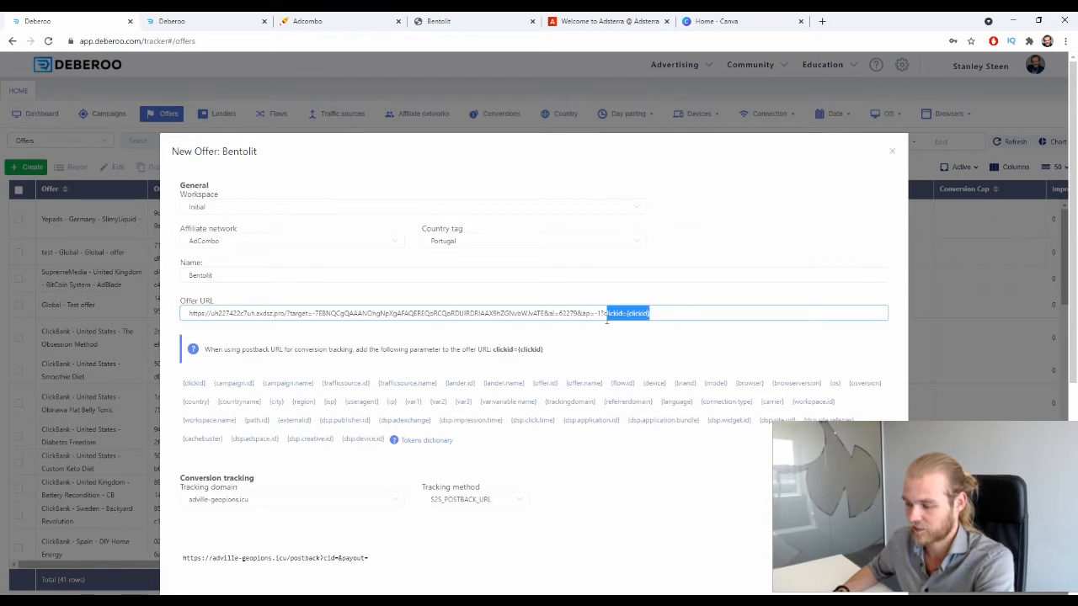
left_click(662, 347)
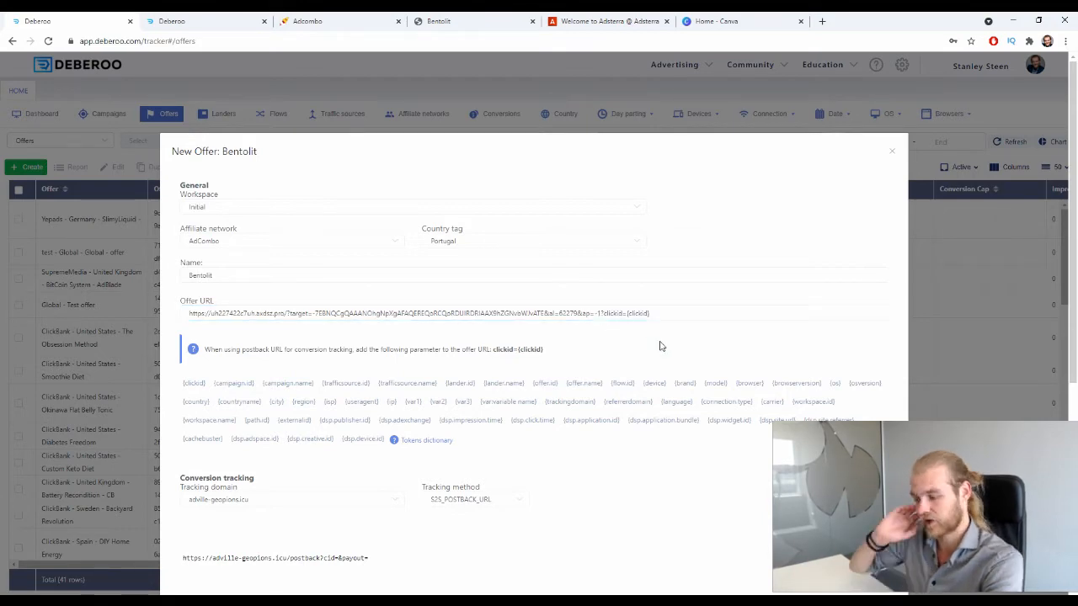
scroll(507, 359, "down", 4)
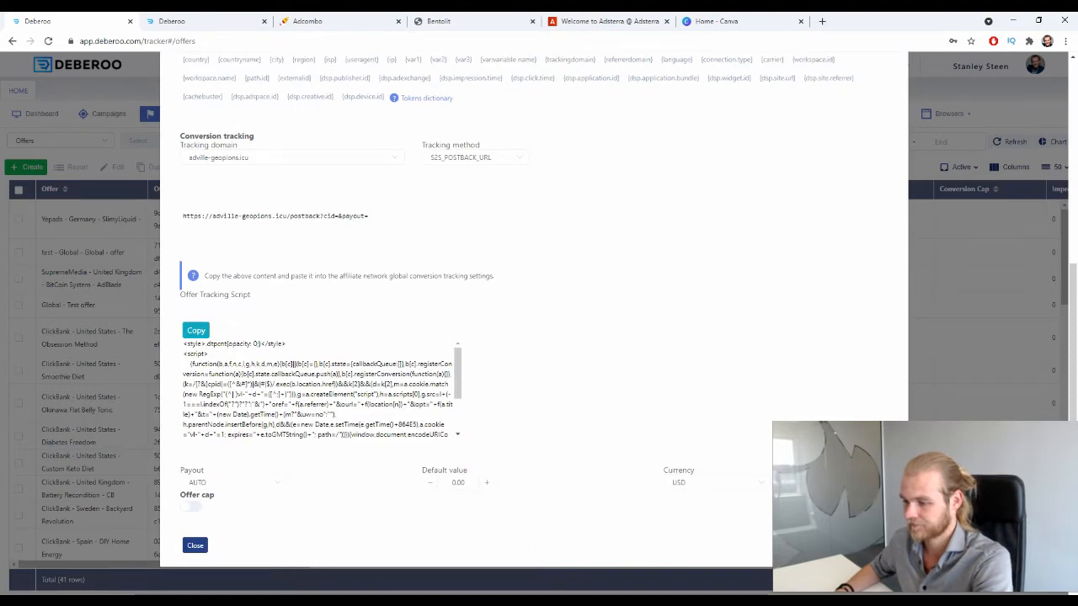
left_click(55, 242)
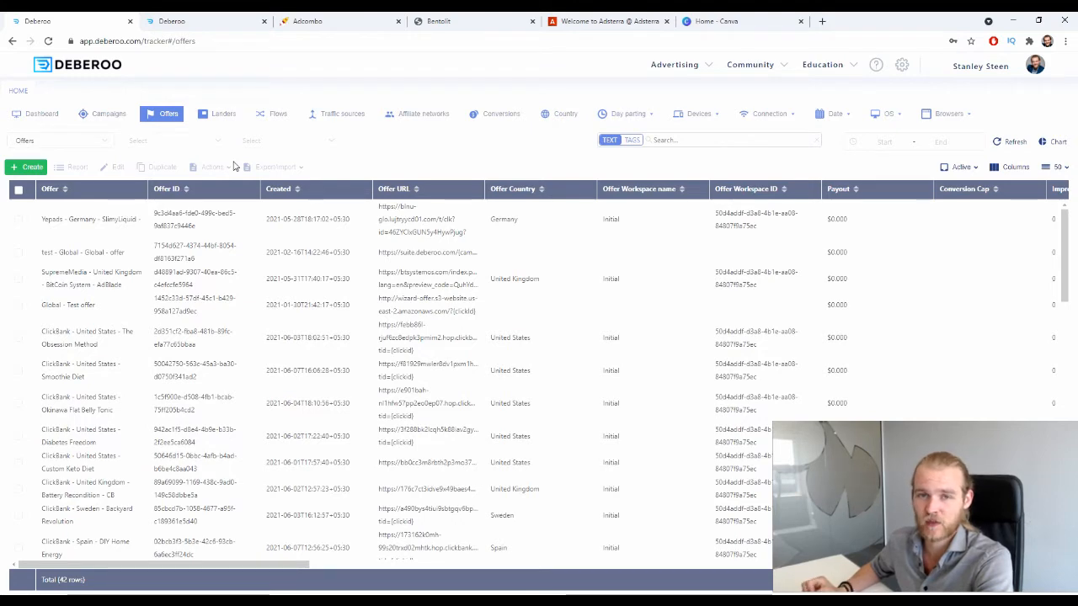
In AdCombo, open previews of the Best friend gift, Healthy Mom, New dr.Oz - blue&divergent and Blog Maria prelandings
left_click(346, 21)
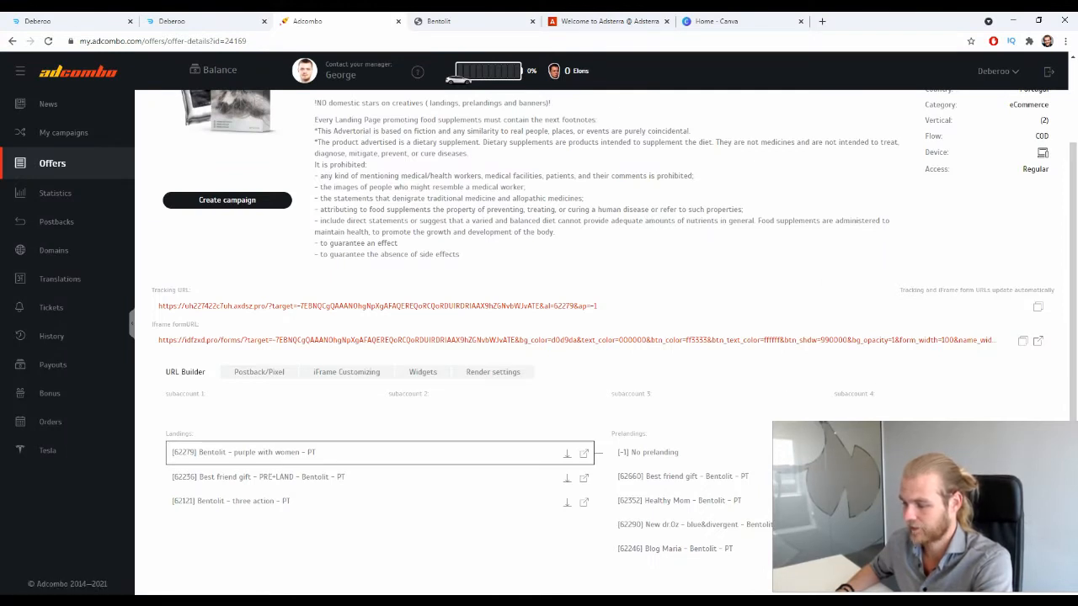
left_click(1029, 477)
left_click(354, 14)
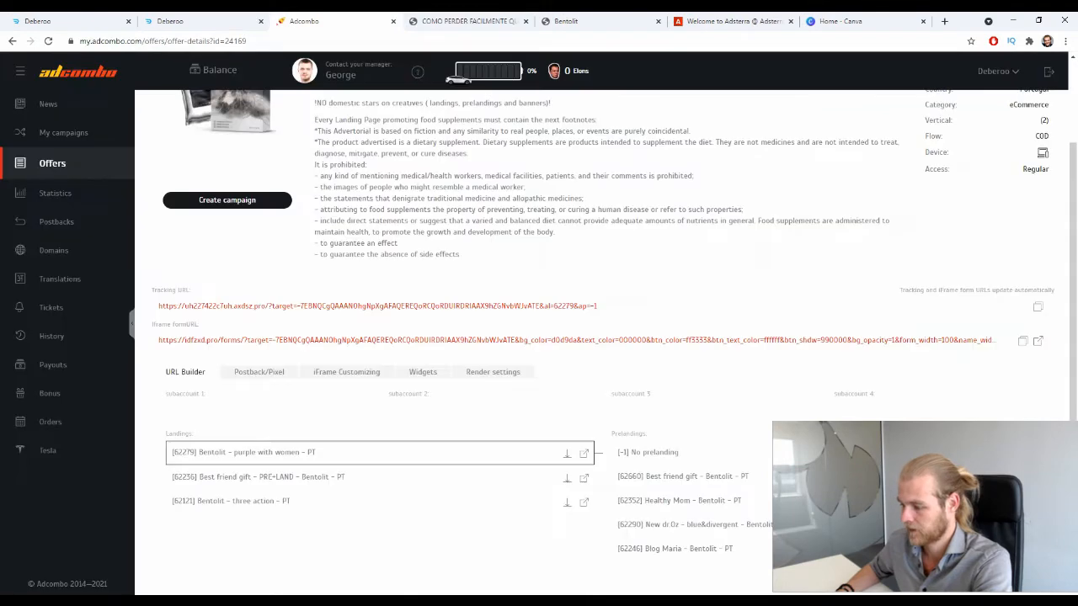
left_click(1029, 501)
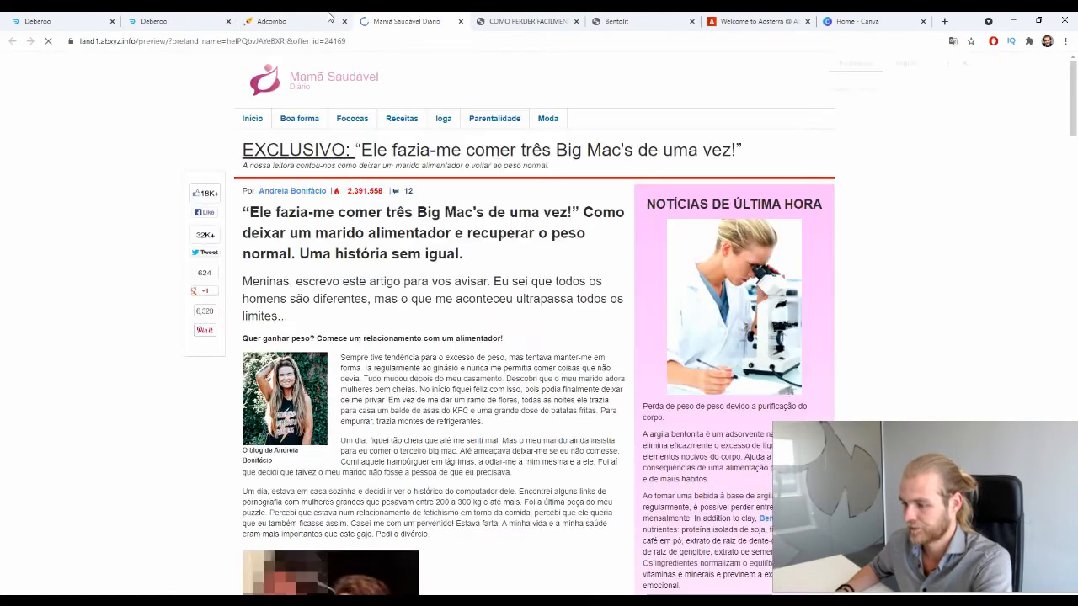
left_click(294, 15)
left_click(1029, 525)
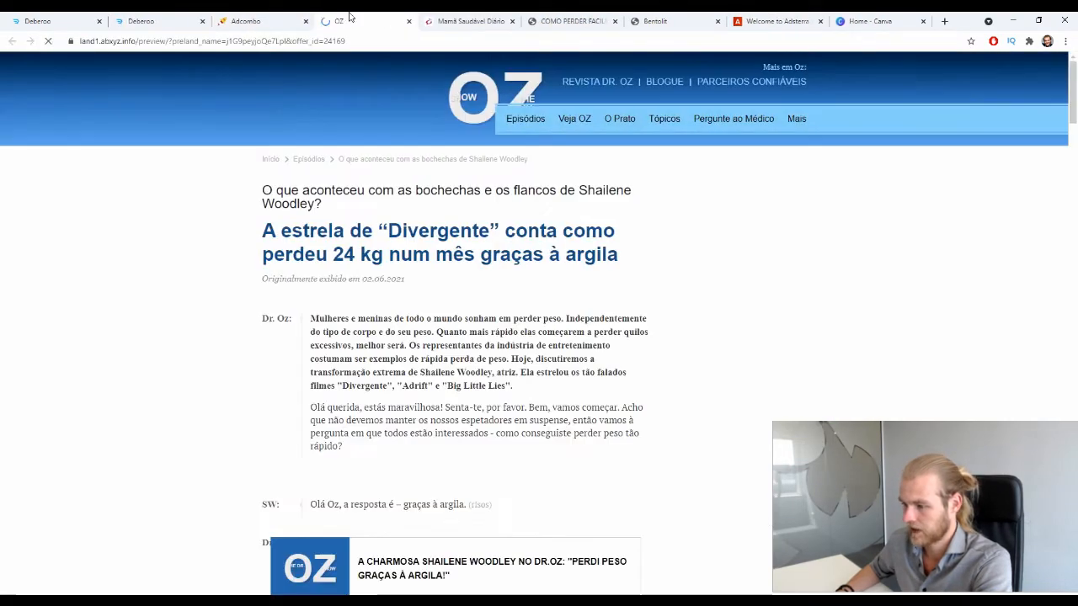
left_click(253, 21)
left_click(1028, 548)
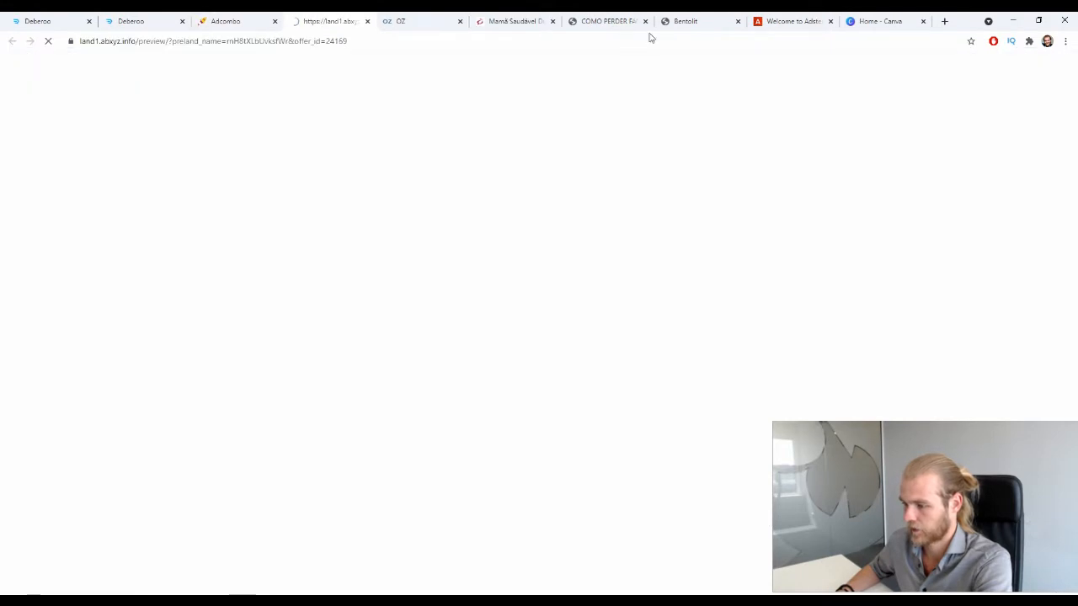
Review the Best friend gift and Healthy Mom prelanding previews, including their stories, photos and order buttons
left_click(605, 22)
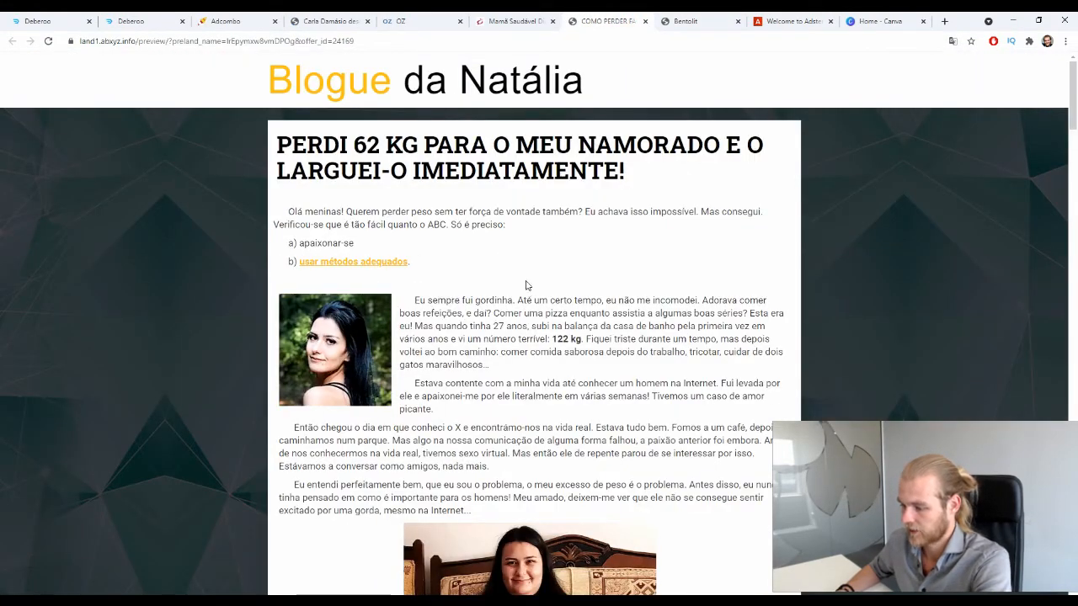
scroll(526, 285, "down", 20)
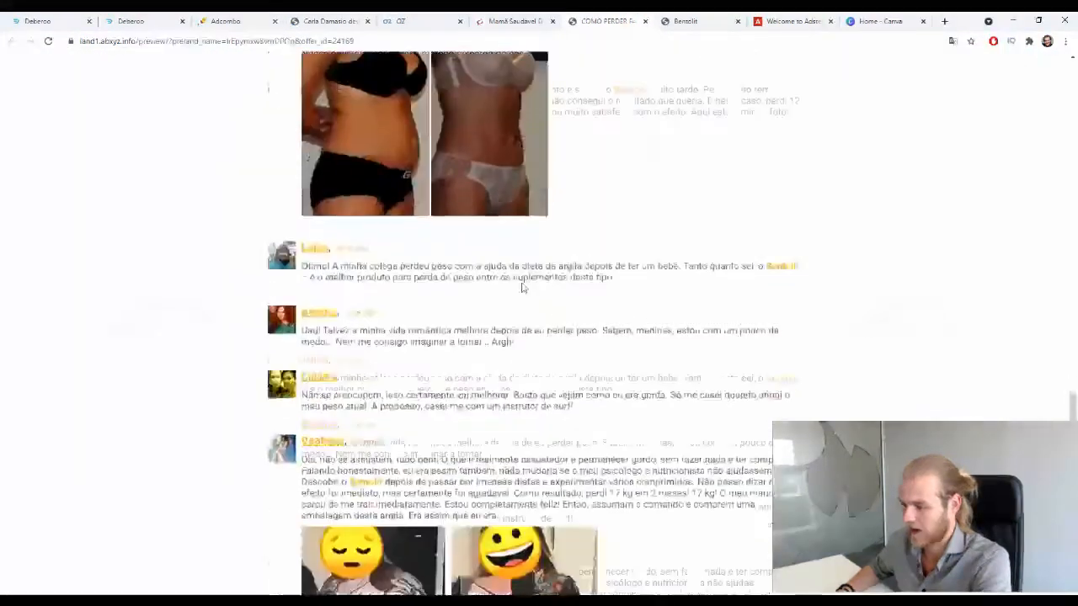
scroll(522, 288, "up", 8)
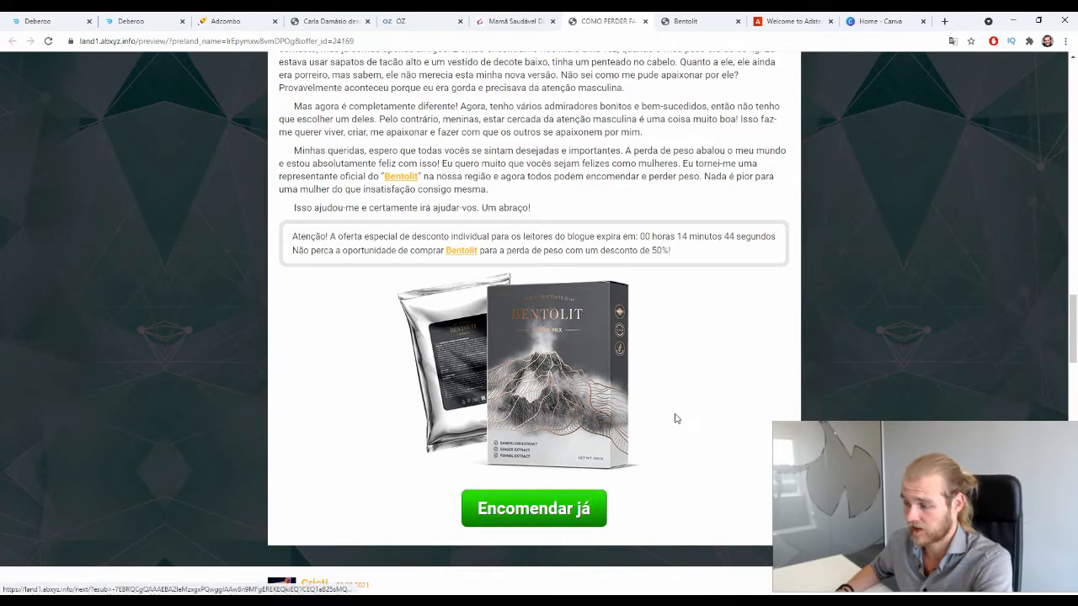
left_click(545, 17)
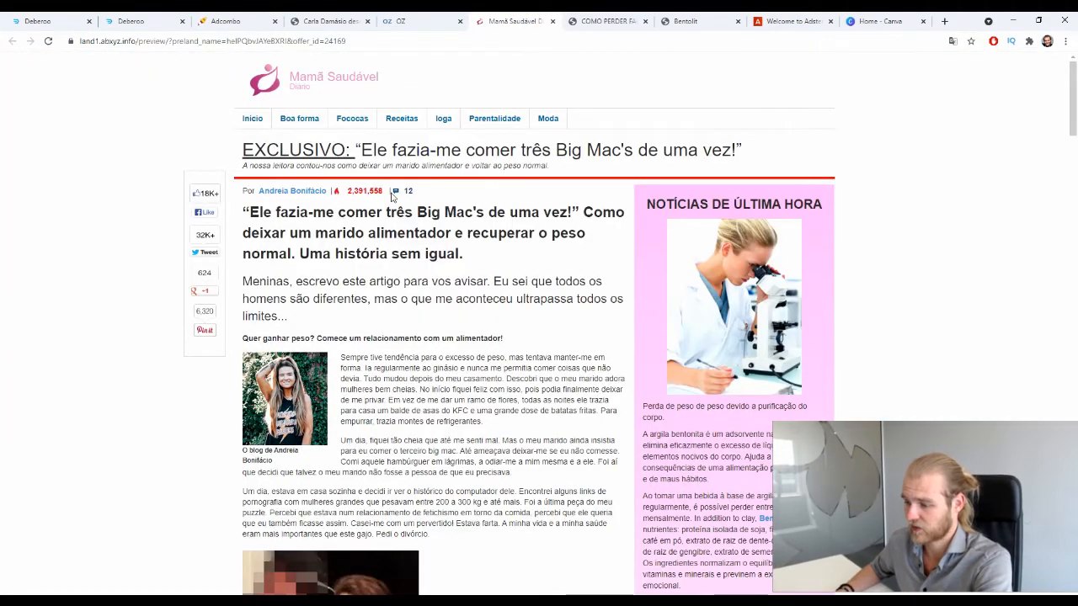
scroll(391, 196, "down", 20)
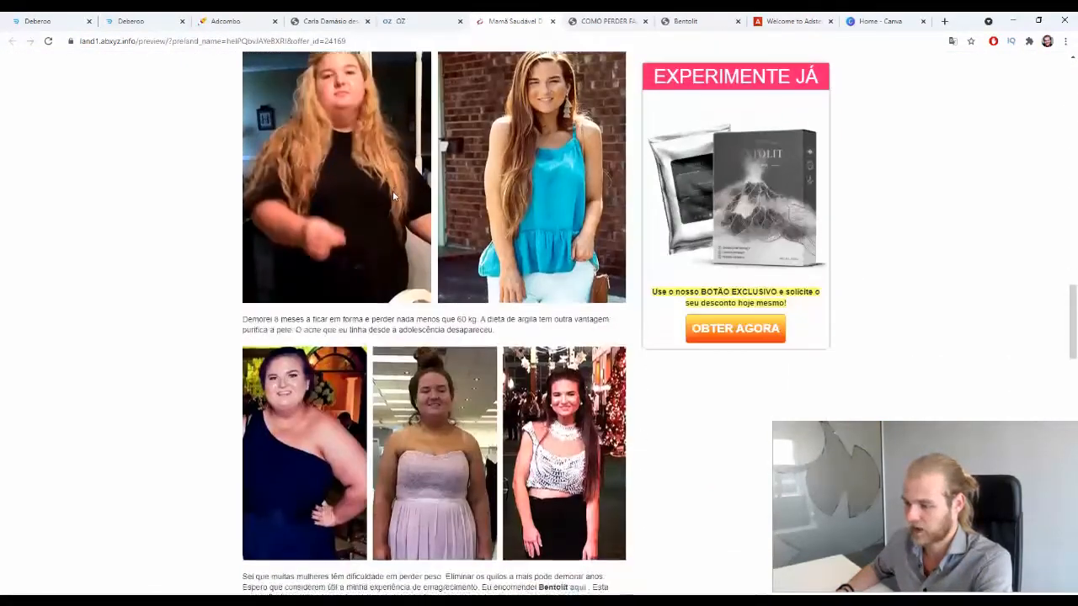
scroll(392, 190, "down", 15)
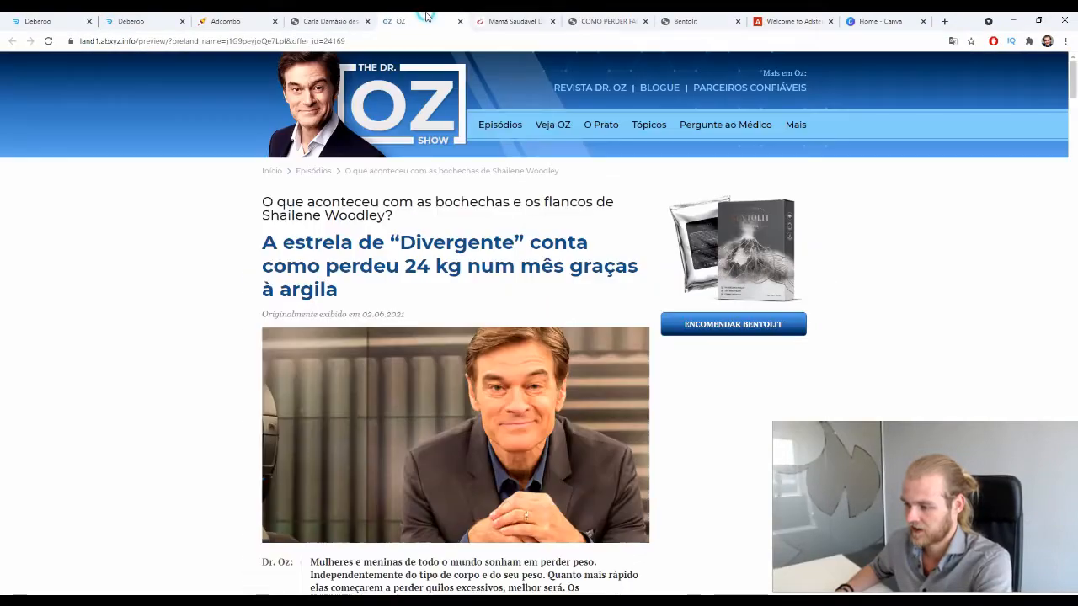
Review the New dr.Oz interview prelanding and the Blog Maria prelanding story
left_click(417, 21)
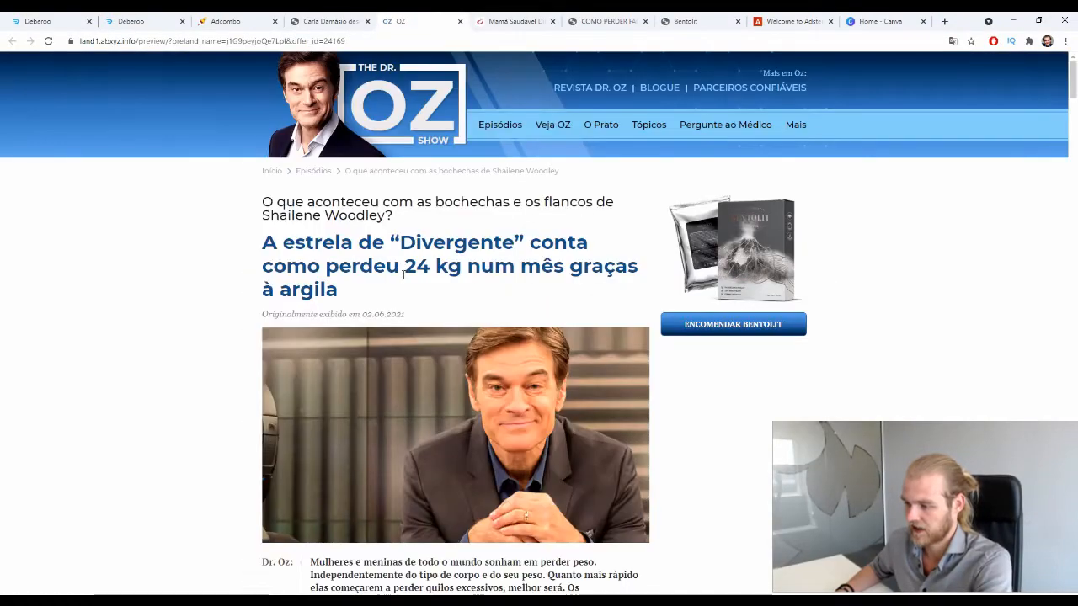
scroll(403, 275, "down", 20)
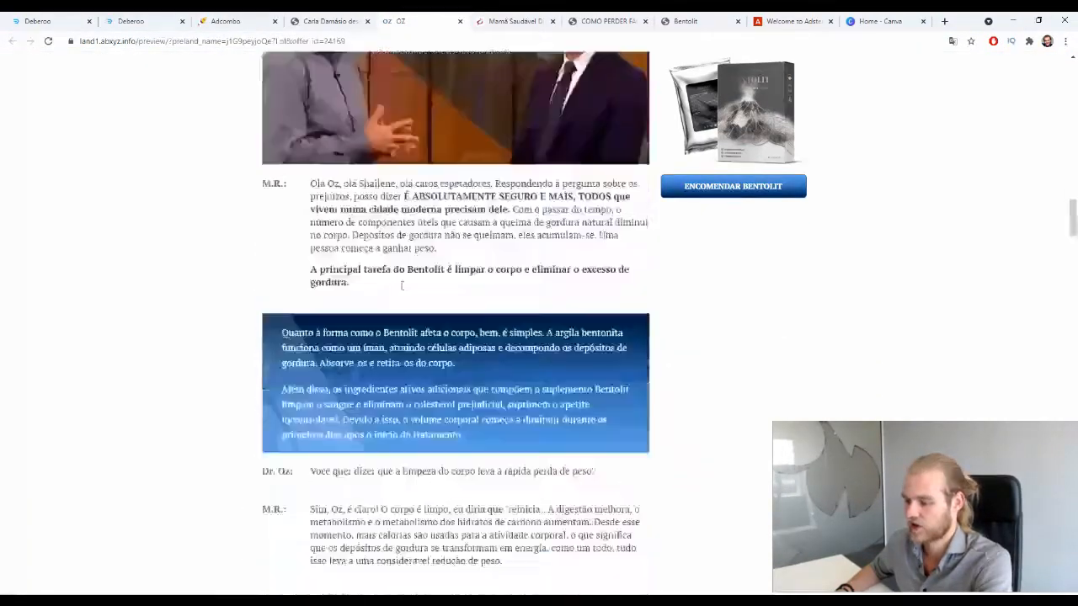
scroll(401, 285, "down", 6)
key("ctrl+shift+Tab")
scroll(246, 254, "down", 3)
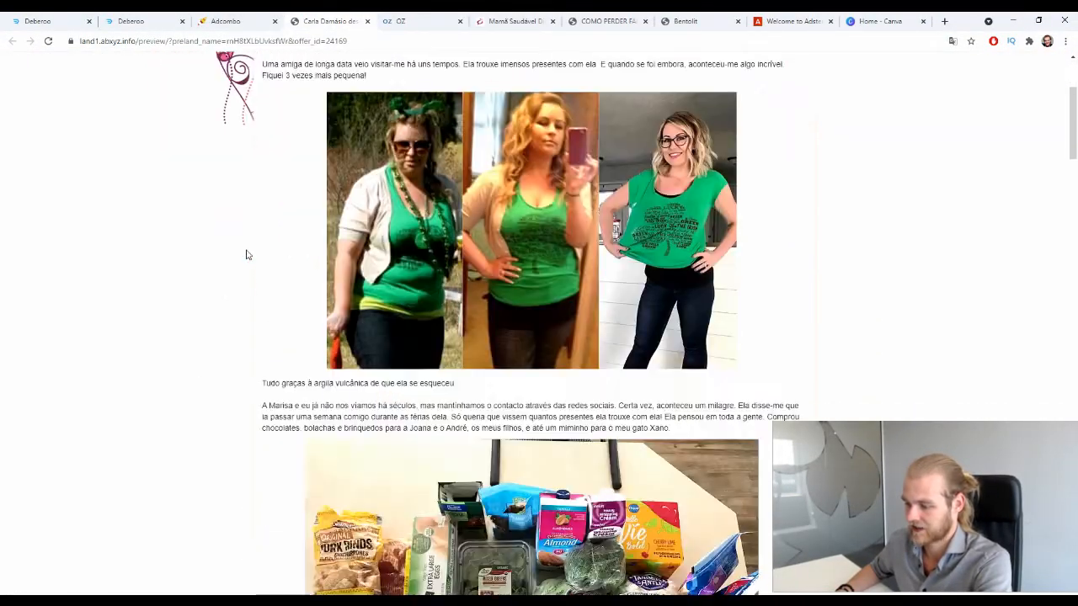
scroll(246, 254, "down", 15)
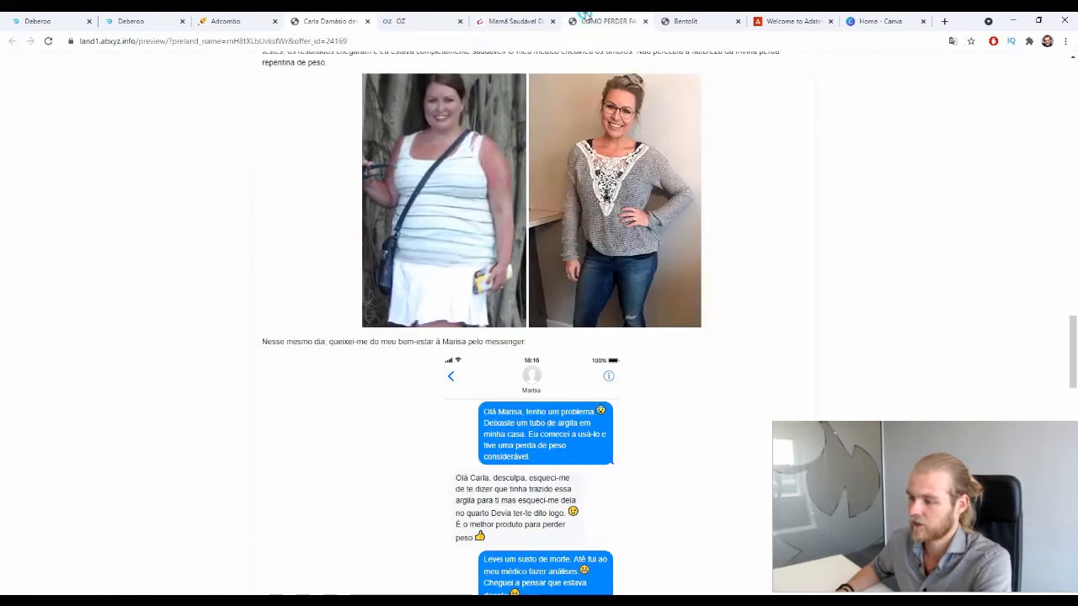
Recheck the Best friend gift and Healthy Mom prelanding previews to compare them
left_click(585, 16)
left_click(521, 20)
left_click(590, 37)
left_click(592, 19)
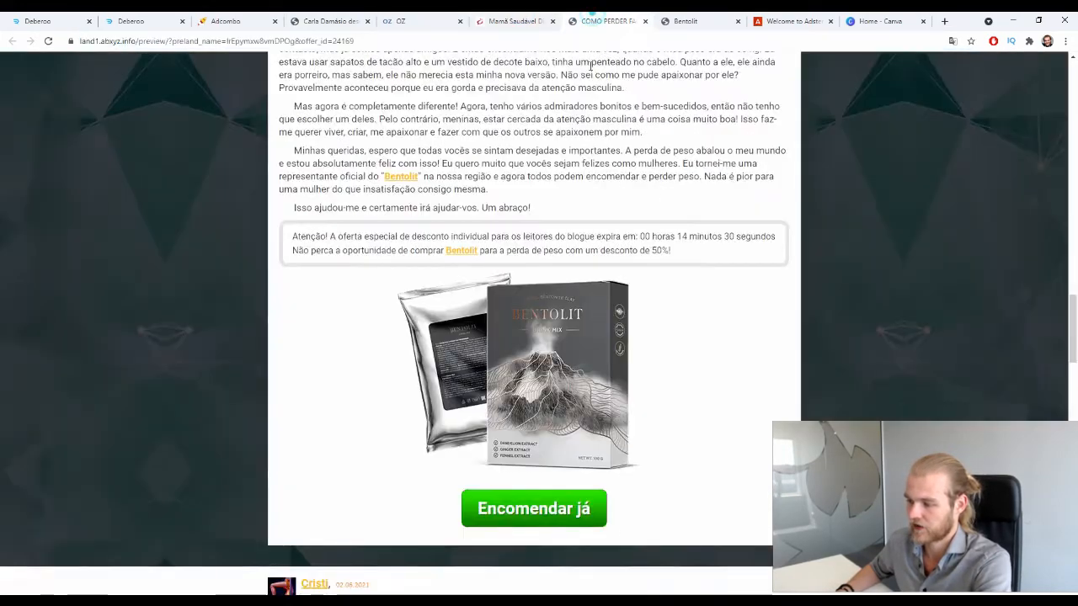
scroll(590, 65, "up", 10)
scroll(556, 119, "up", 15)
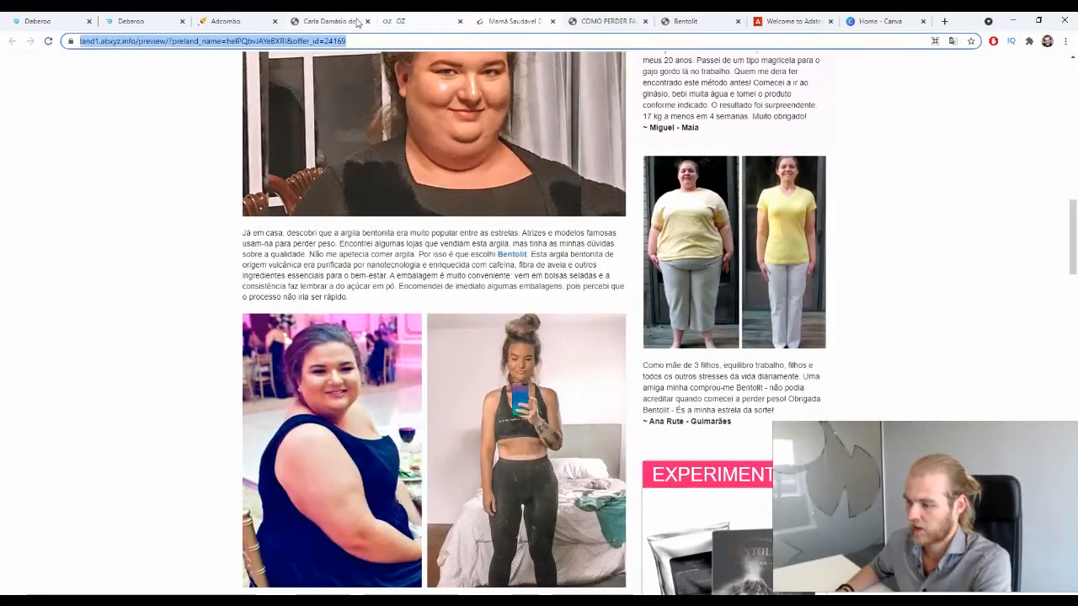
Close the four prelanding previews and the Bentolit landing preview, and return to the AdCombo offer page
left_click(357, 23)
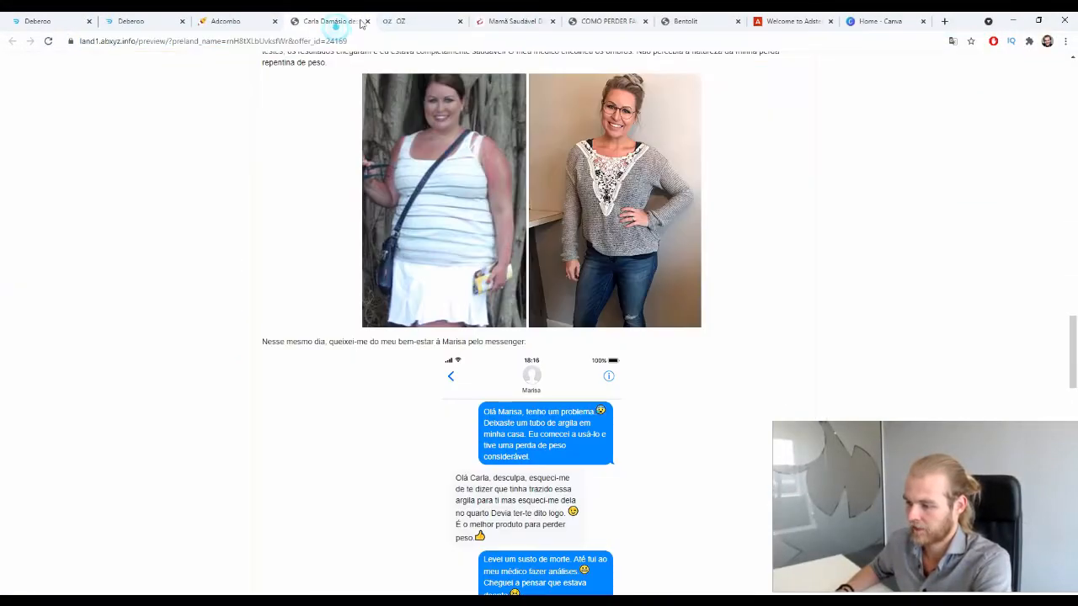
left_click(367, 22)
left_click(367, 22)
left_click(367, 22)
left_click(367, 22)
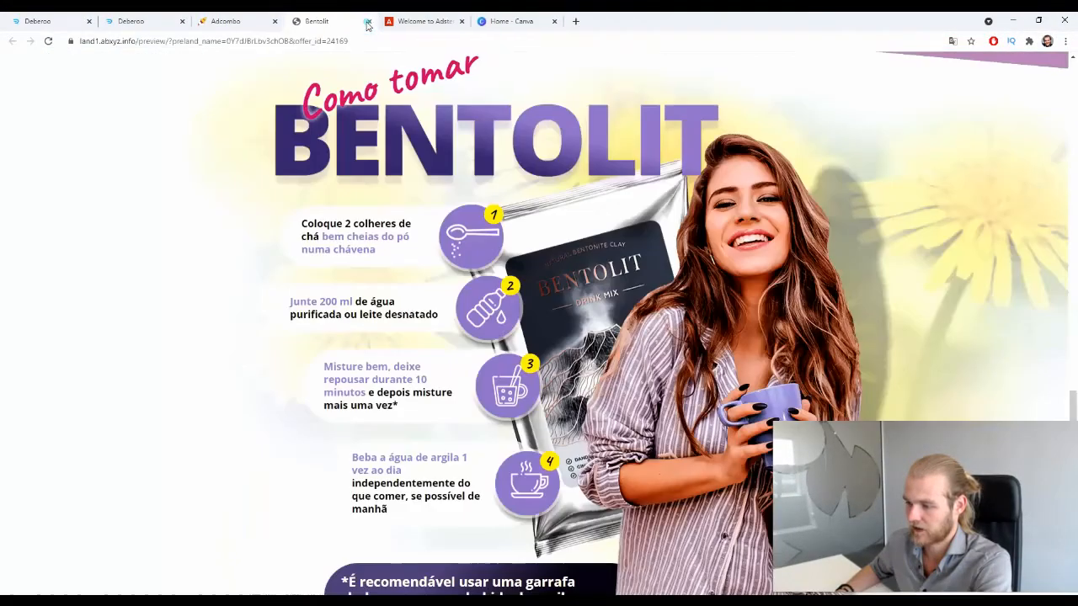
left_click(367, 22)
left_click(227, 21)
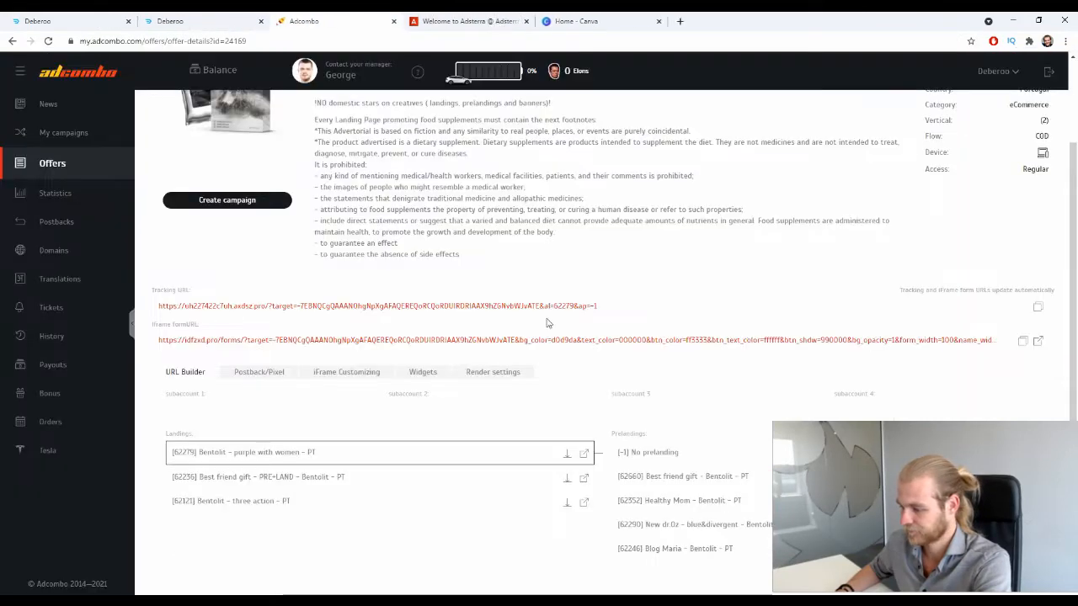
Download the Best friend gift and Healthy Mom Bentolit PT prelandings as ZIP files, leaving the redirect URL empty
left_click(1012, 478)
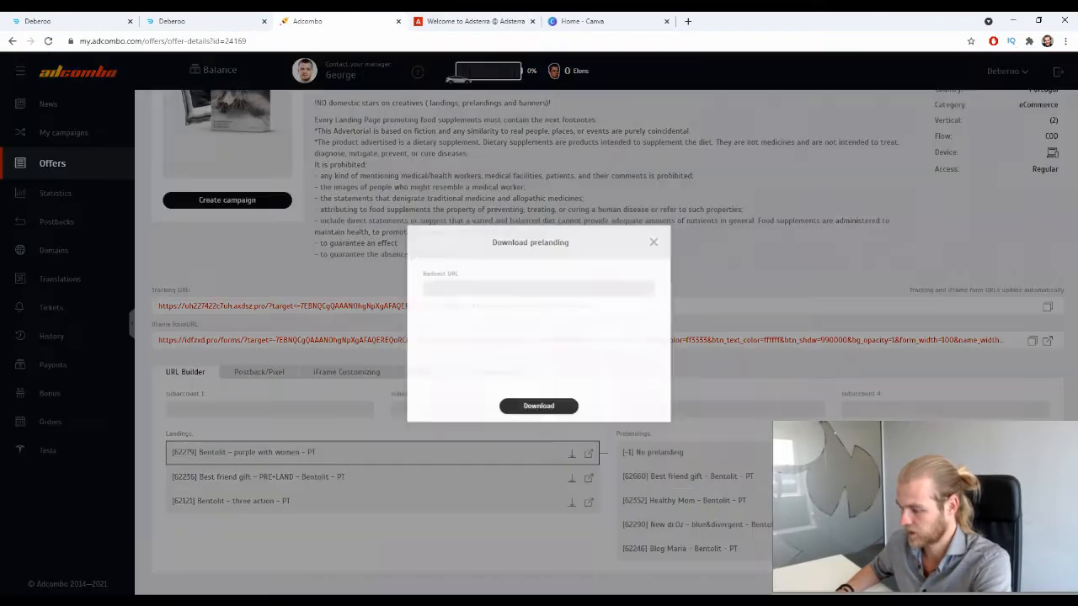
left_click(566, 417)
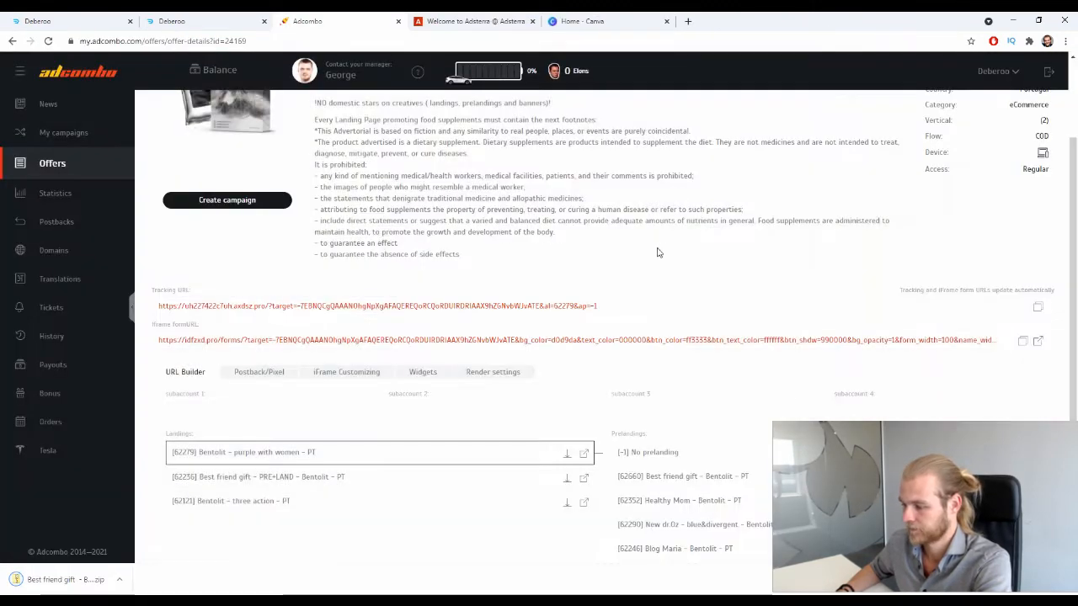
left_click(1012, 501)
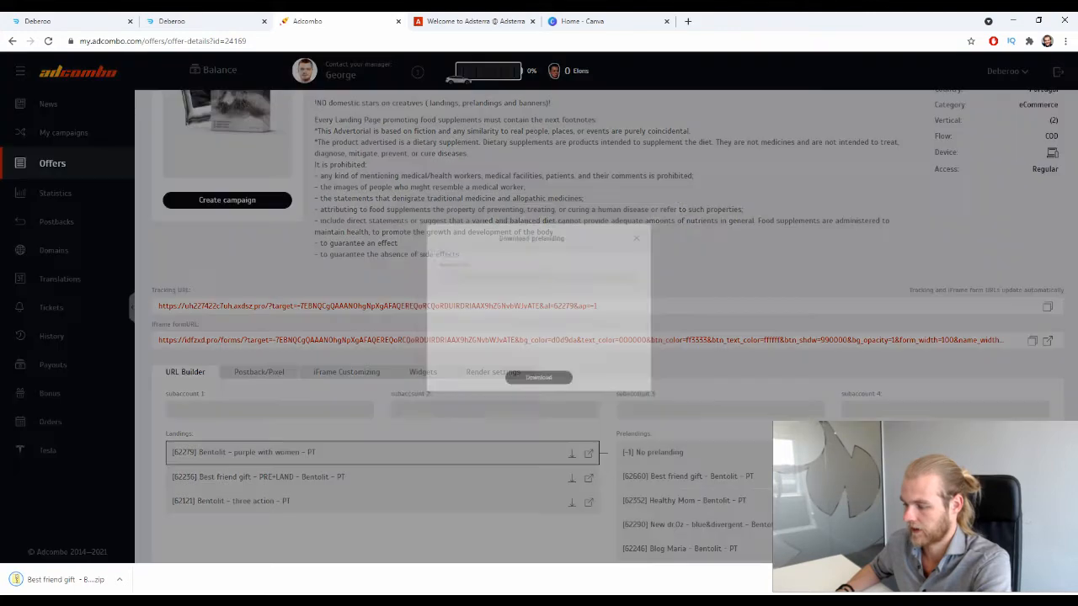
left_click(543, 393)
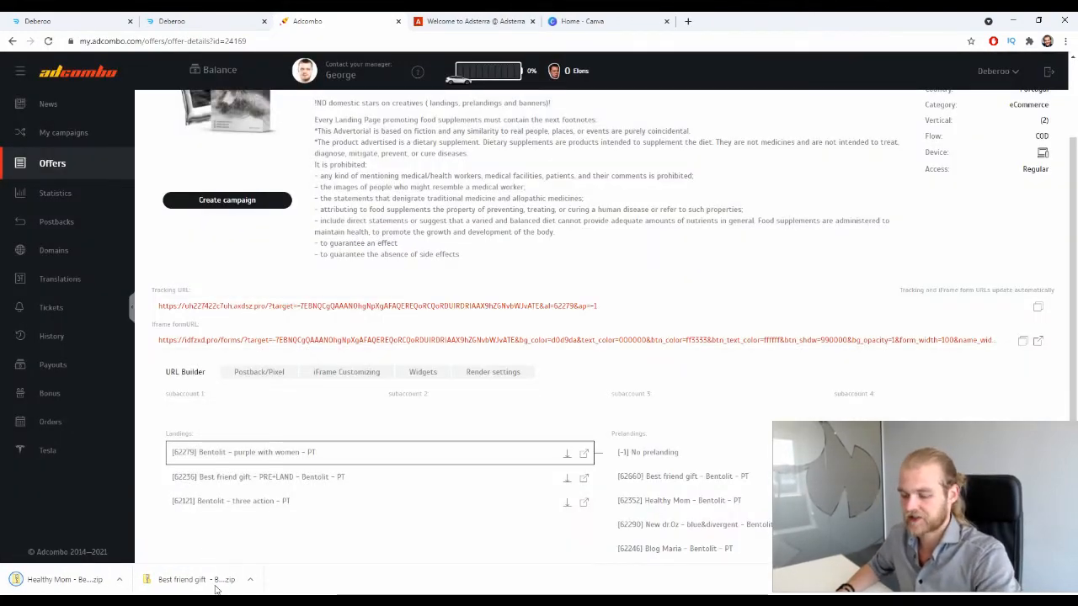
In Deberoo, create a landing page named "PT - Benotil Lp 1" from the downloaded Best friend gift - Bentolit - PT.zip
left_click(198, 23)
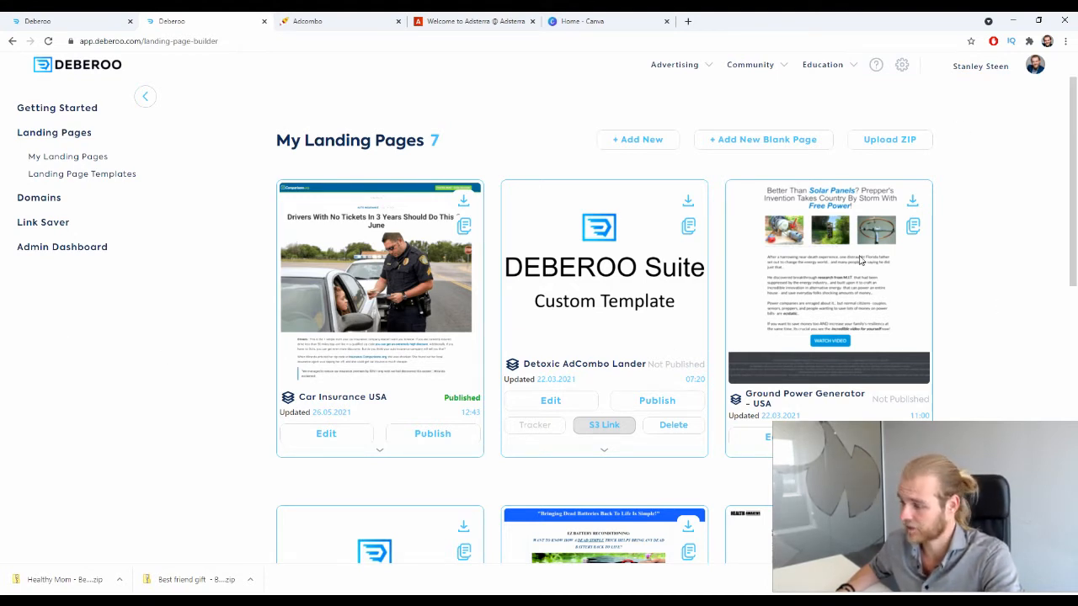
left_click(919, 139)
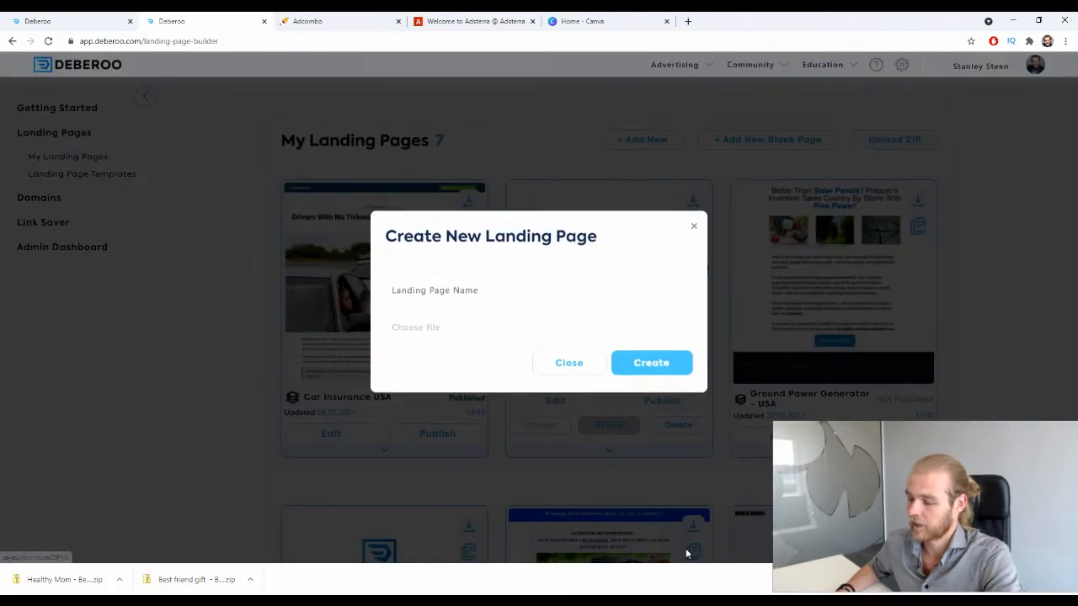
left_click_drag(183, 584, 530, 324)
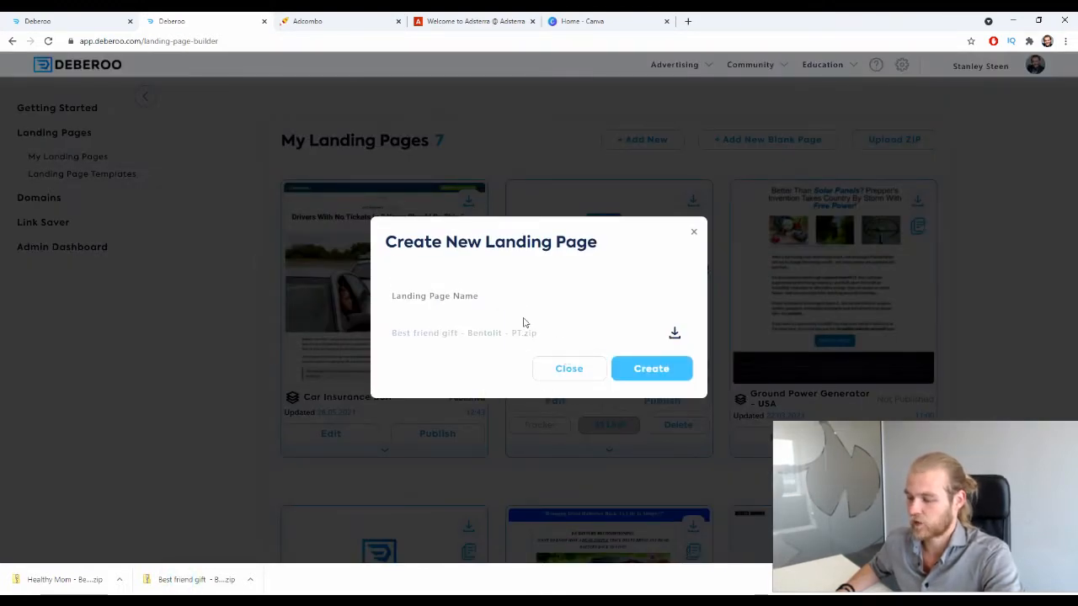
left_click(524, 303)
type("PT - Benotil Lp 1")
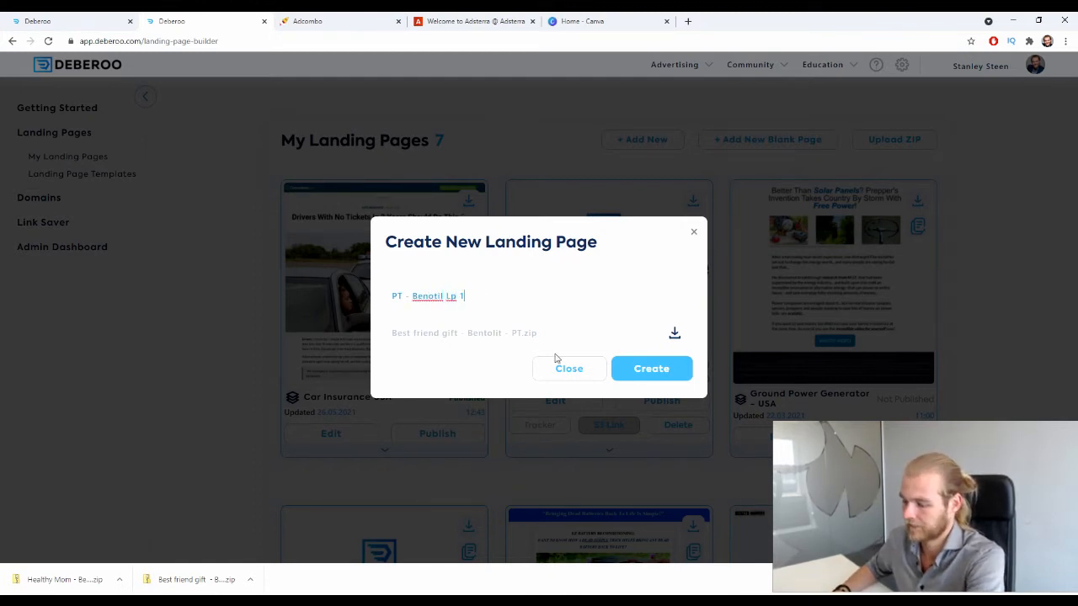
left_click(627, 376)
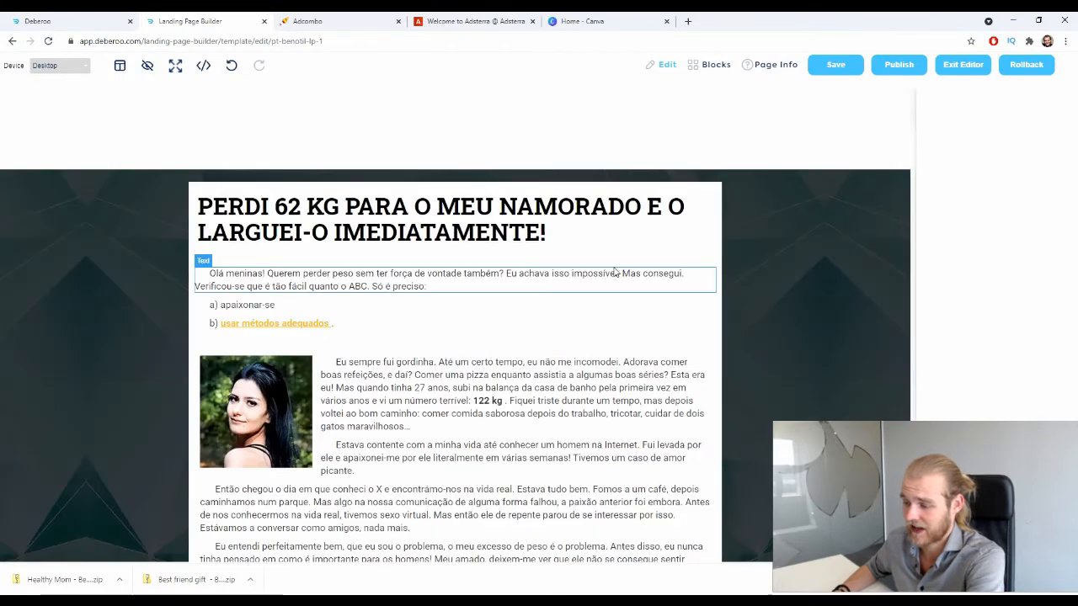
Examine the imported Best friend gift landing page in the editor, including its story, before-and-after photos, offer links and reader comments
scroll(606, 266, "down", 3)
scroll(599, 257, "up", 6)
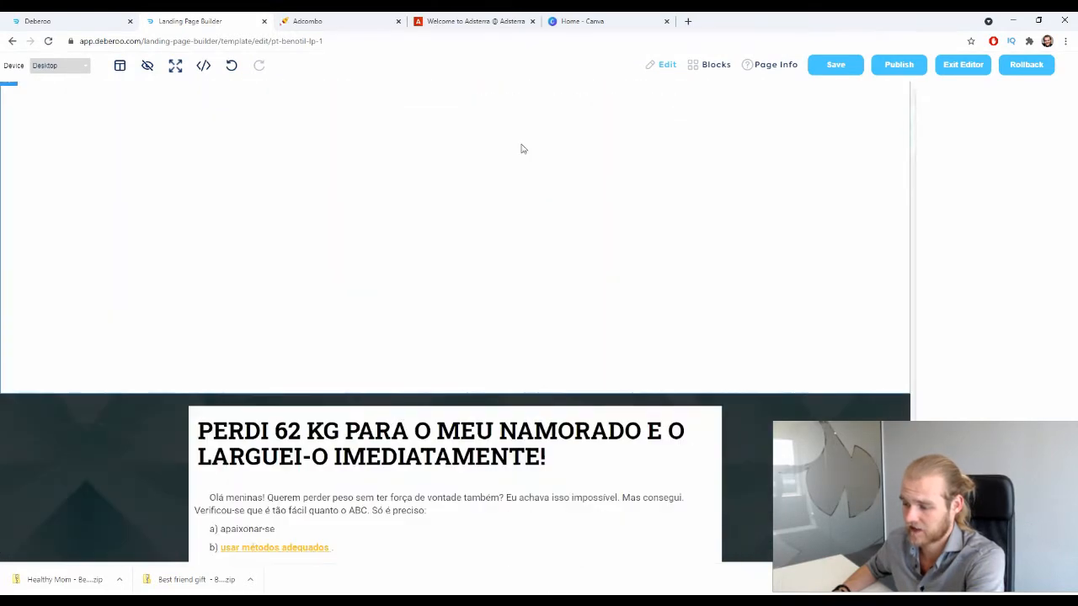
scroll(317, 249, "down", 5)
scroll(316, 250, "up", 5)
scroll(565, 254, "down", 12)
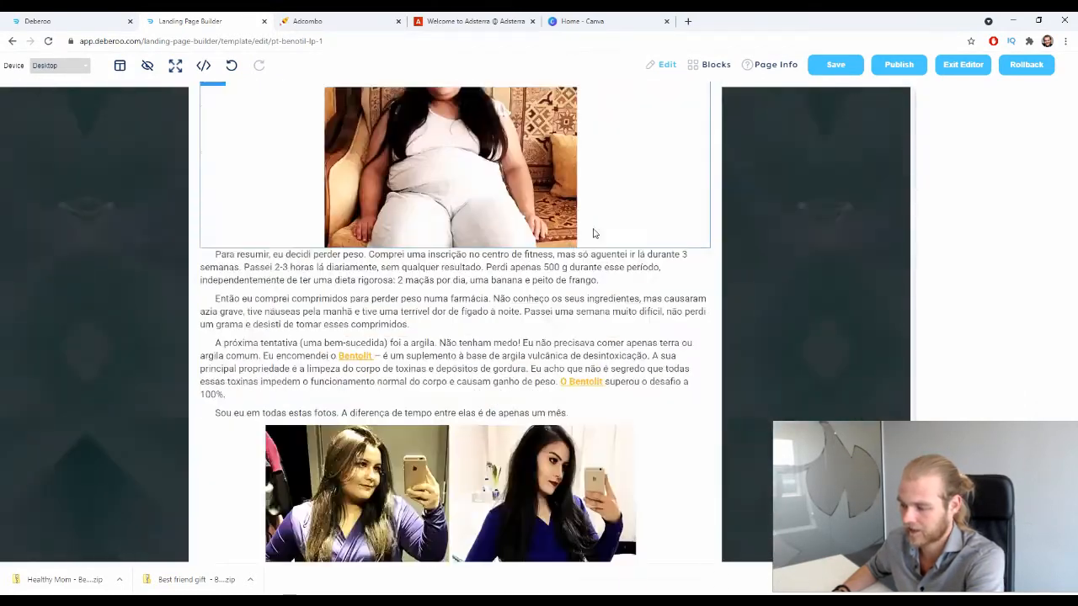
scroll(565, 255, "down", 10)
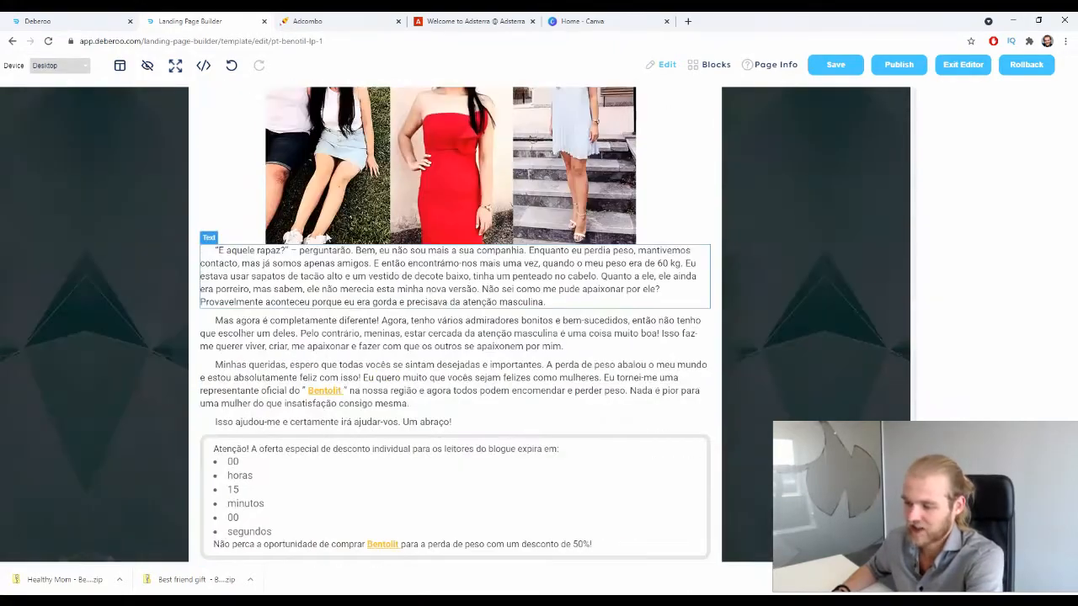
scroll(401, 269, "up", 8)
scroll(383, 161, "down", 3)
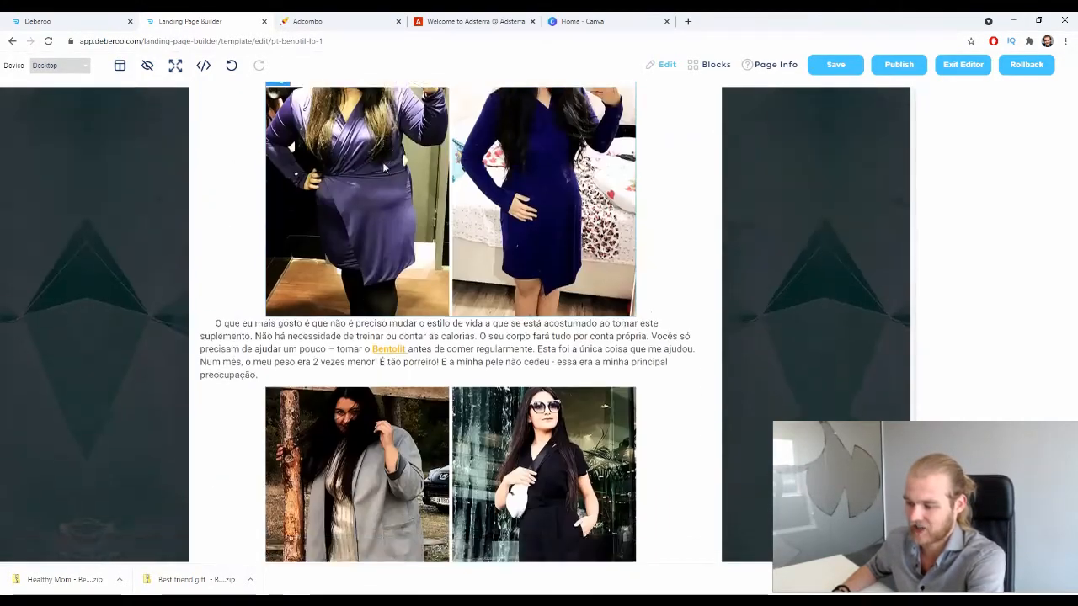
scroll(384, 114, "up", 2)
scroll(542, 322, "down", 8)
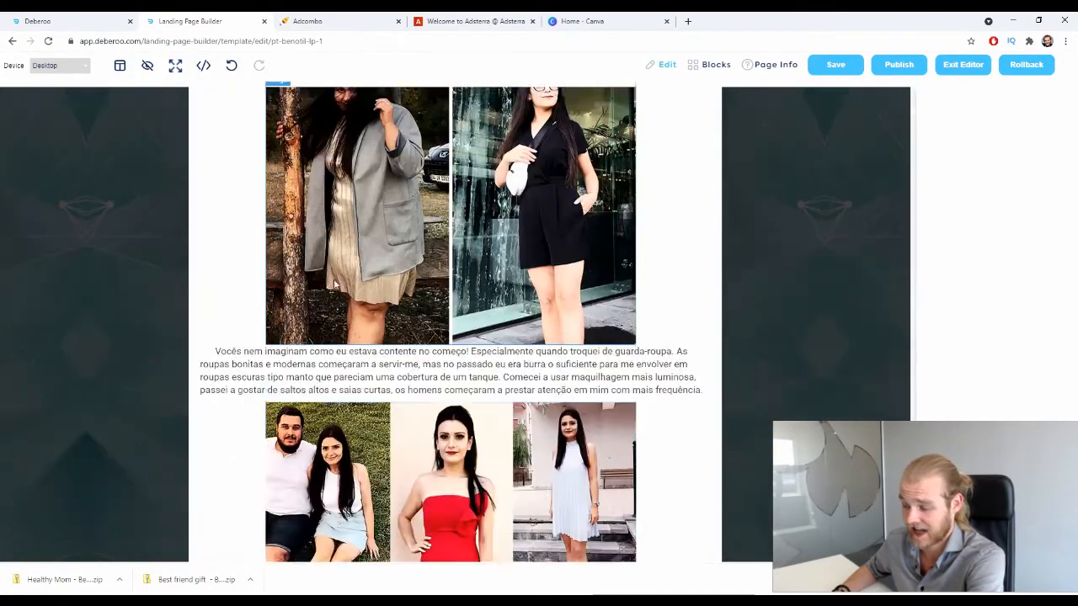
scroll(542, 322, "down", 9)
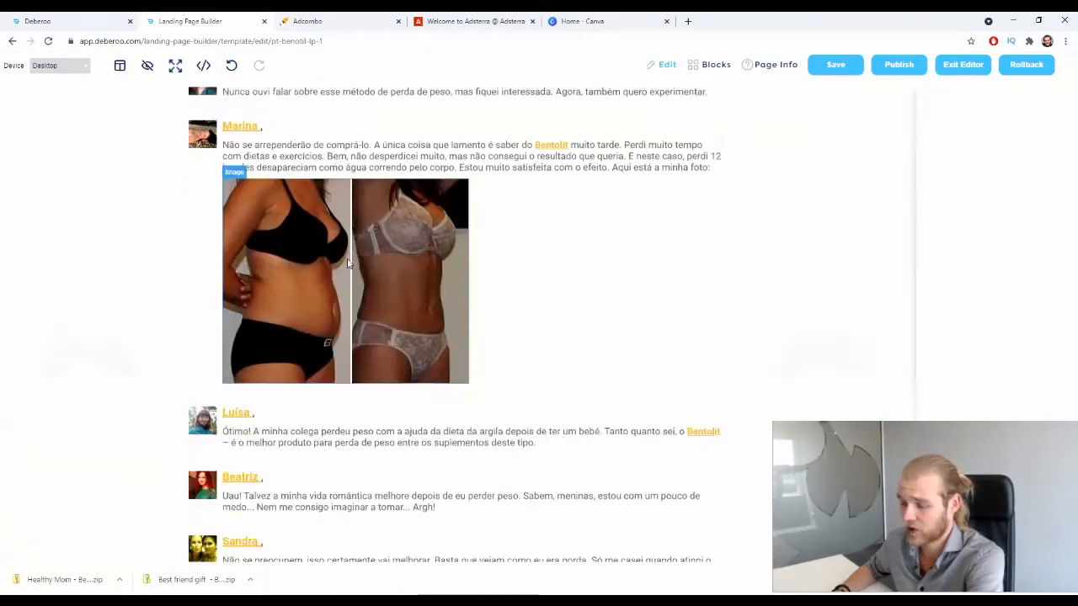
scroll(346, 261, "up", 6)
scroll(348, 261, "up", 15)
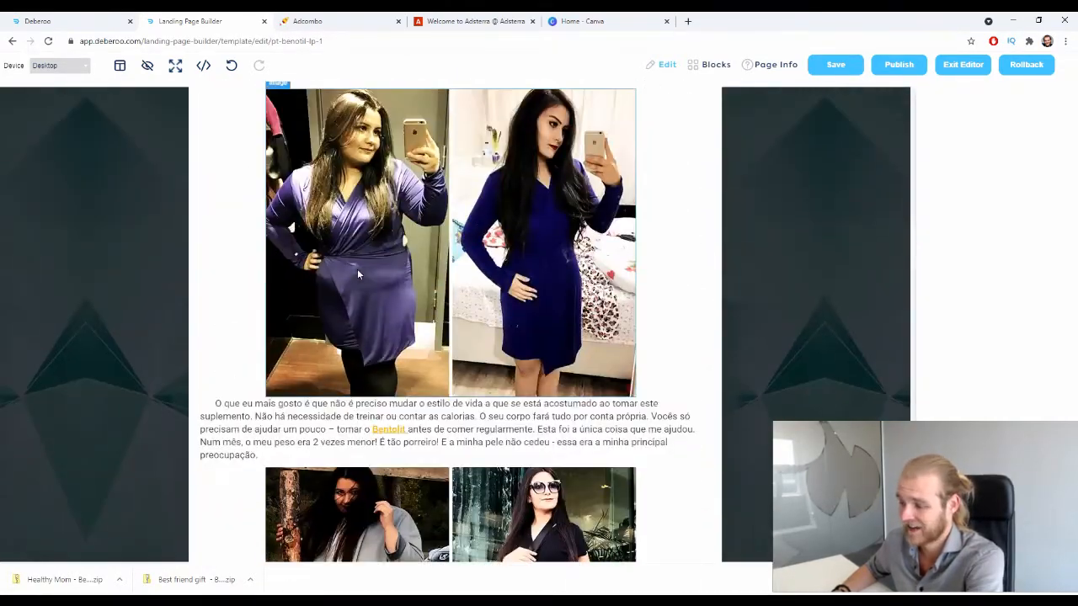
scroll(356, 275, "down", 6)
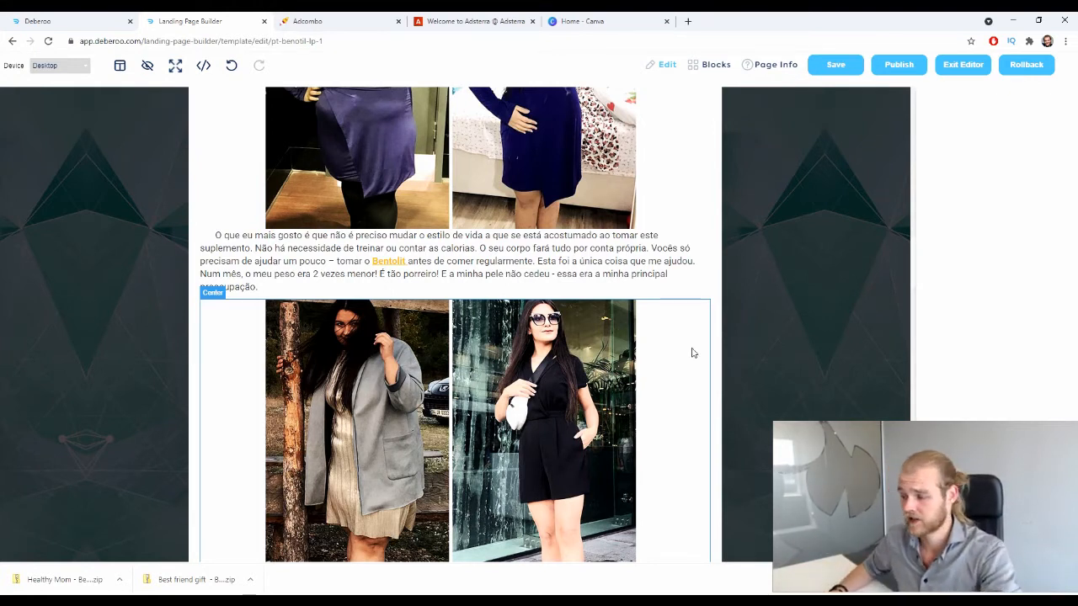
left_click(68, 21)
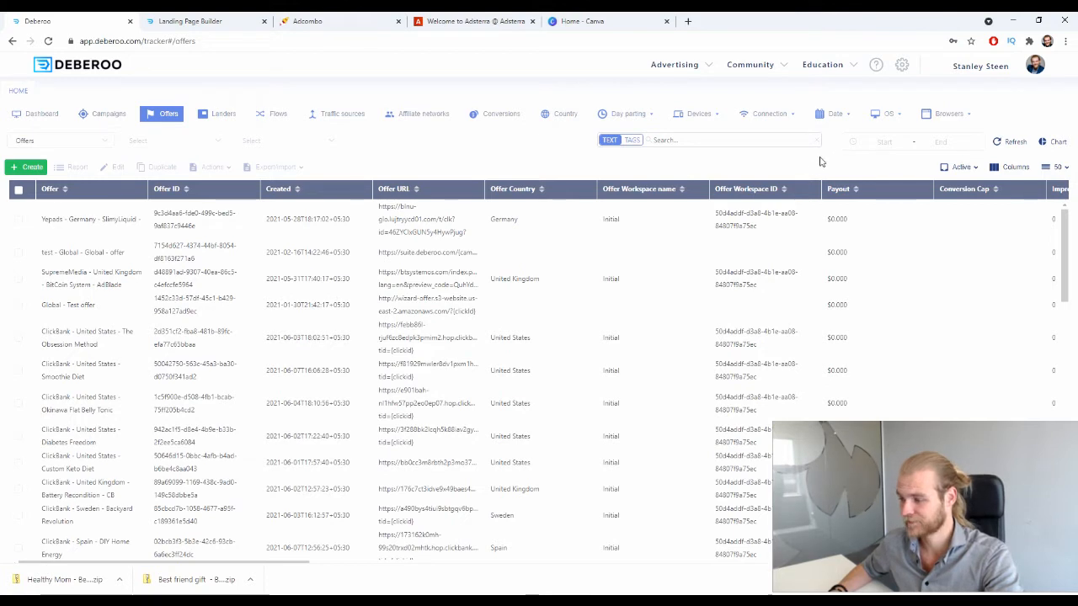
left_click(988, 67)
left_click(997, 115)
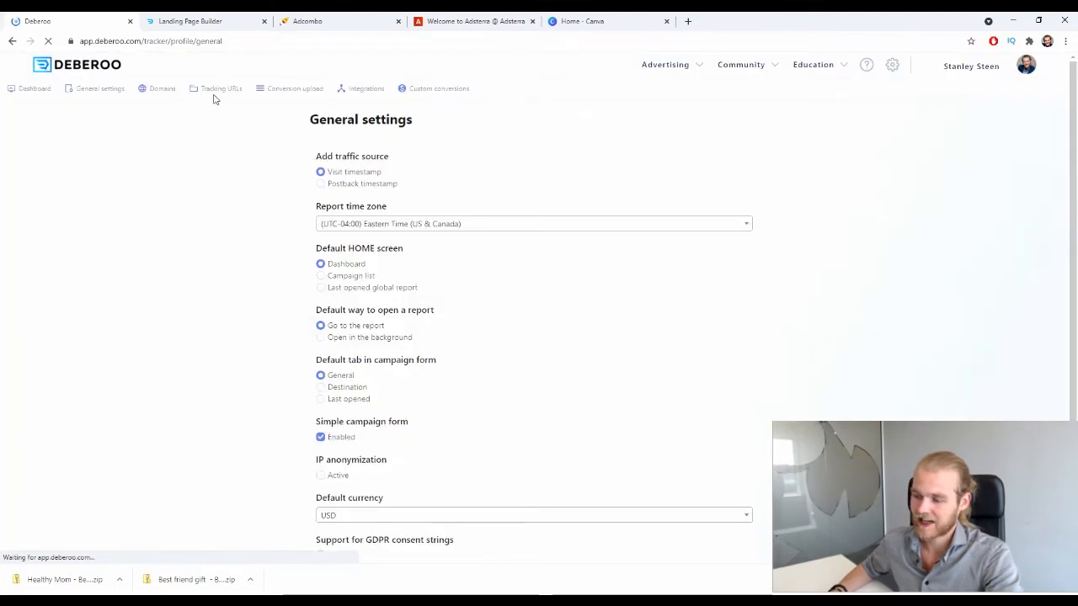
left_click(211, 95)
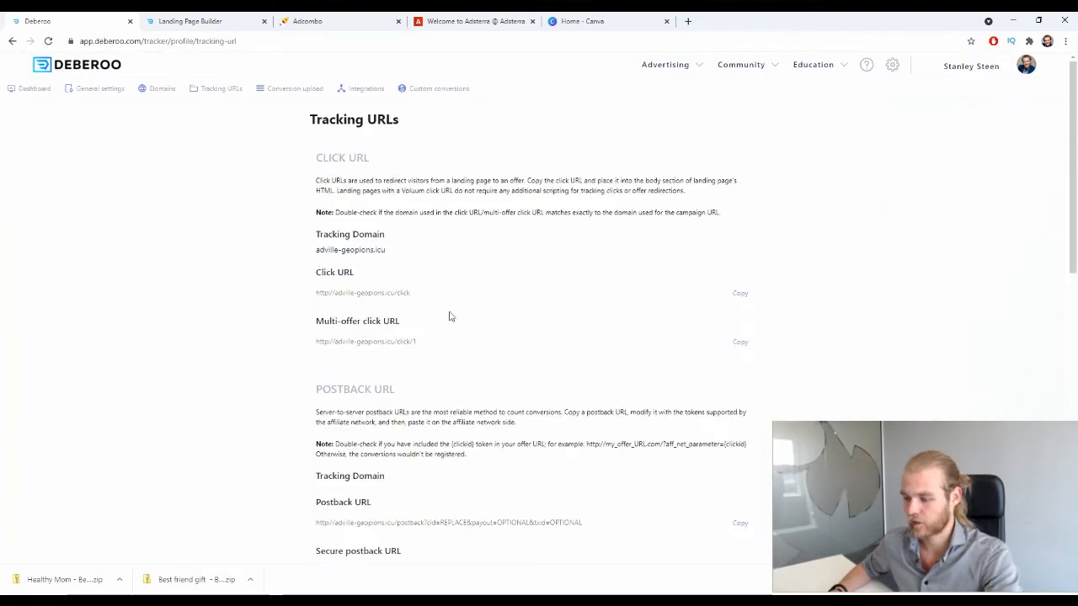
left_click_drag(435, 298, 242, 302)
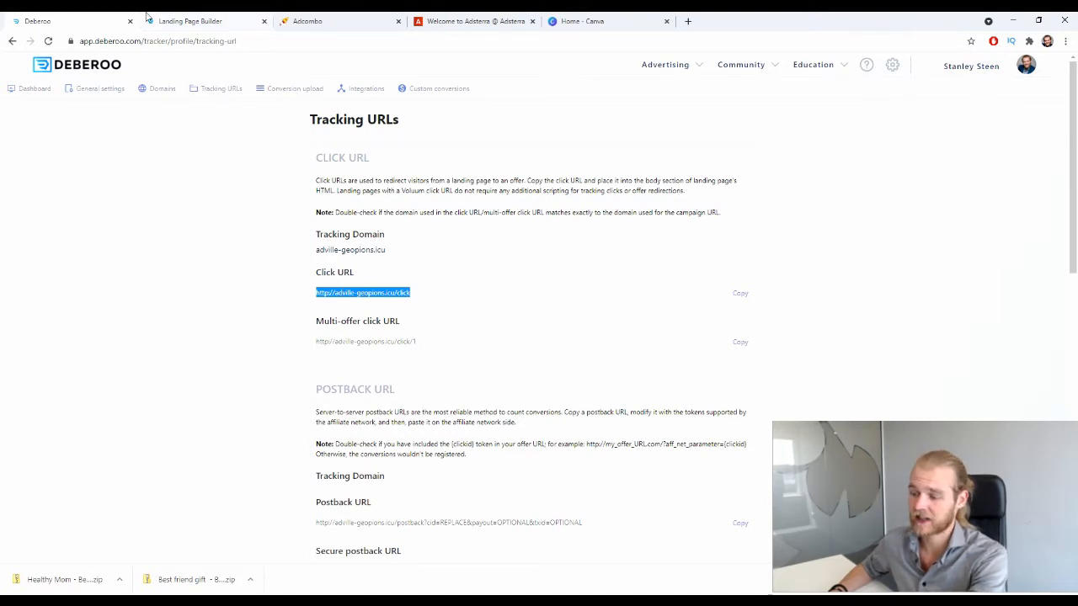
left_click(194, 22)
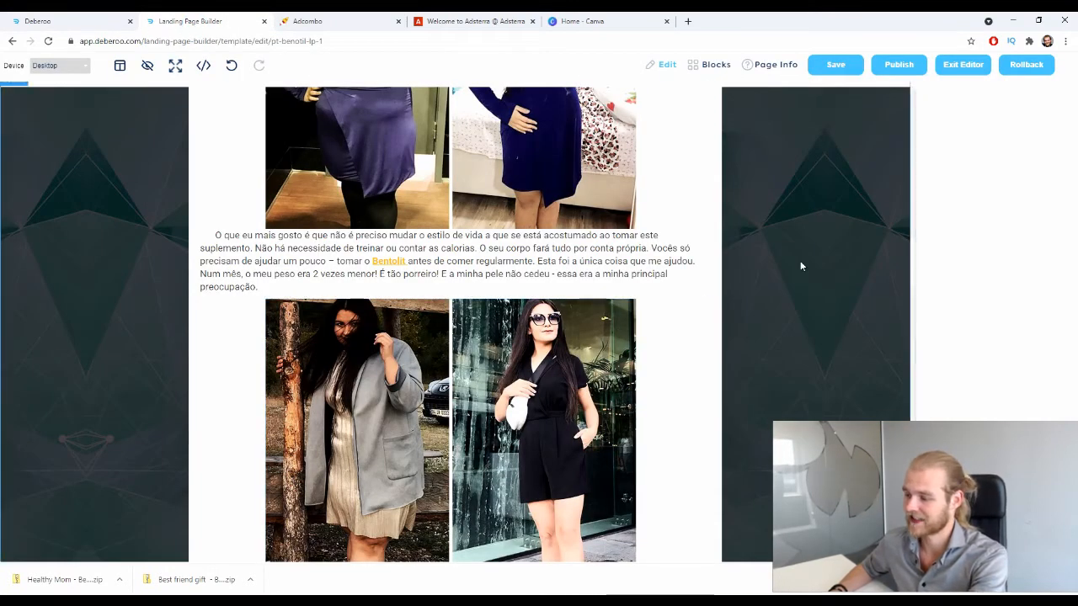
left_click(768, 70)
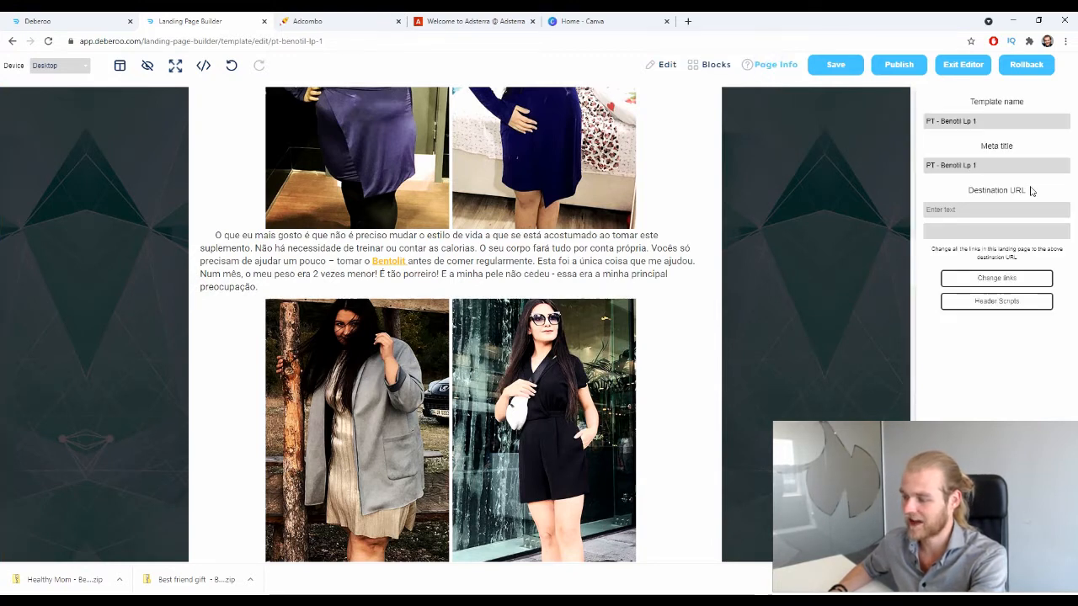
left_click_drag(1030, 189, 959, 192)
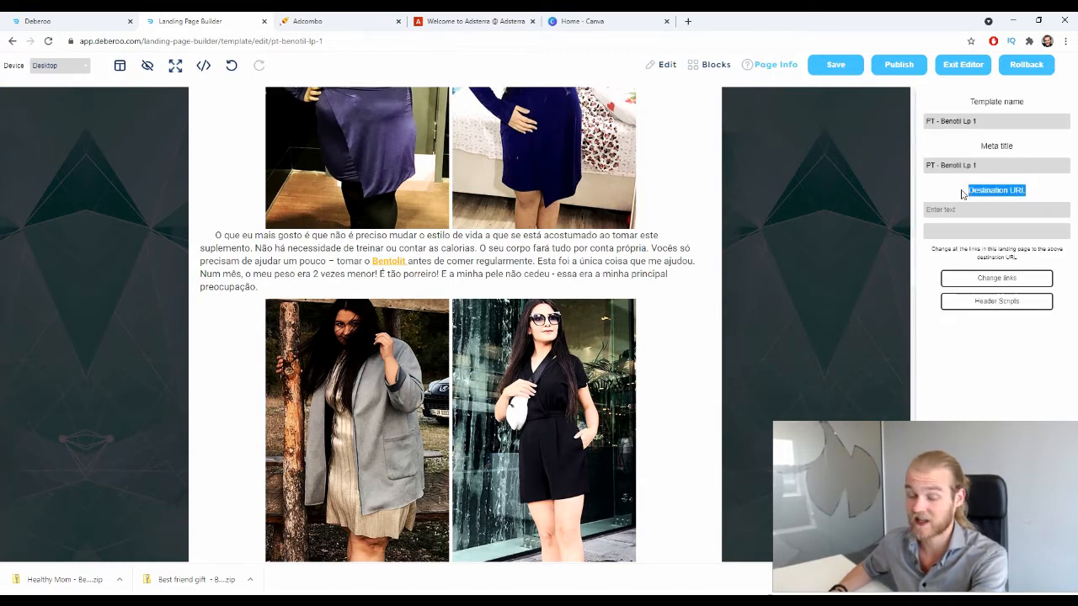
left_click(965, 193)
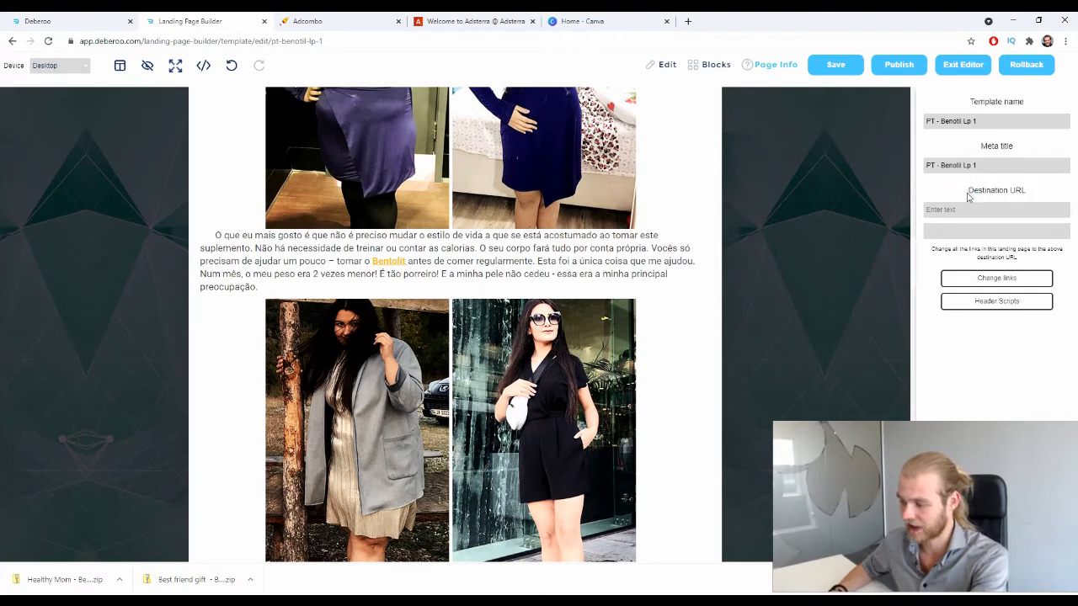
left_click(968, 209)
left_click(956, 274)
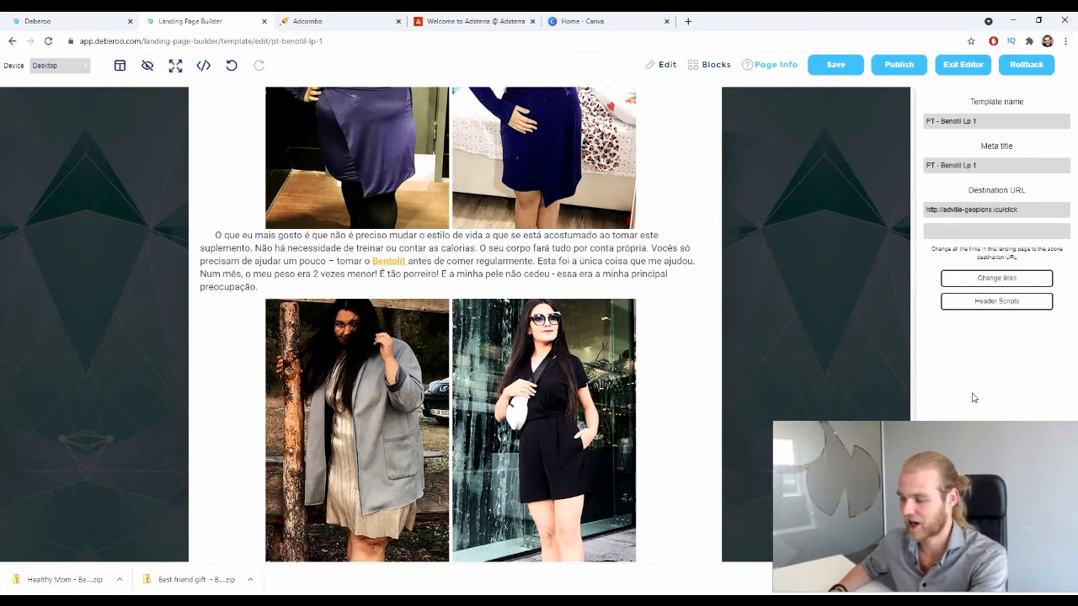
left_click(990, 280)
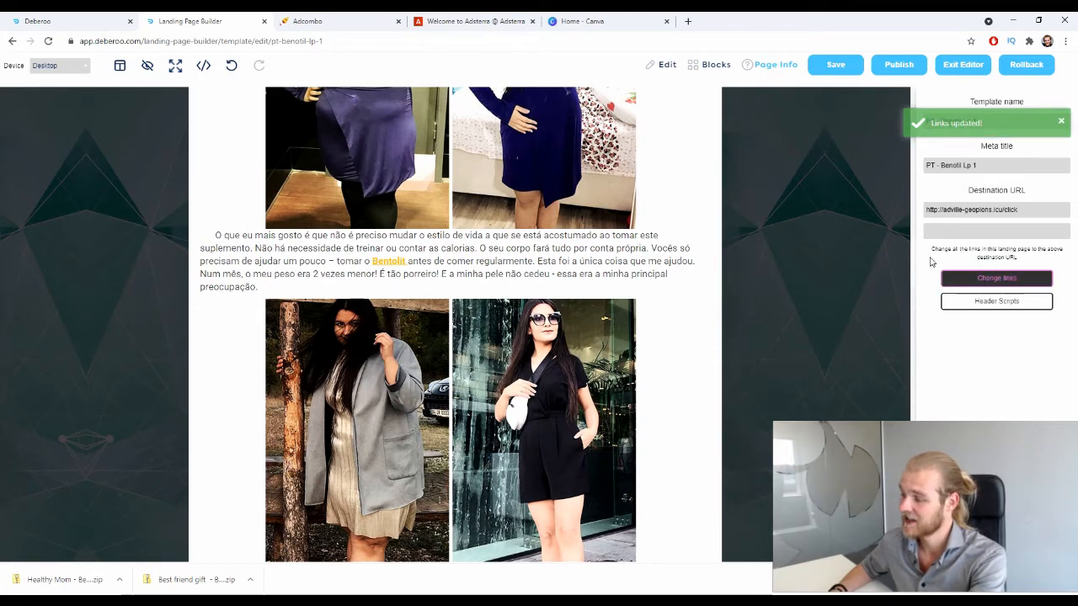
Publish the landing page to the imakeshhmoney-com domain and check the live page before returning to the builder
left_click(889, 67)
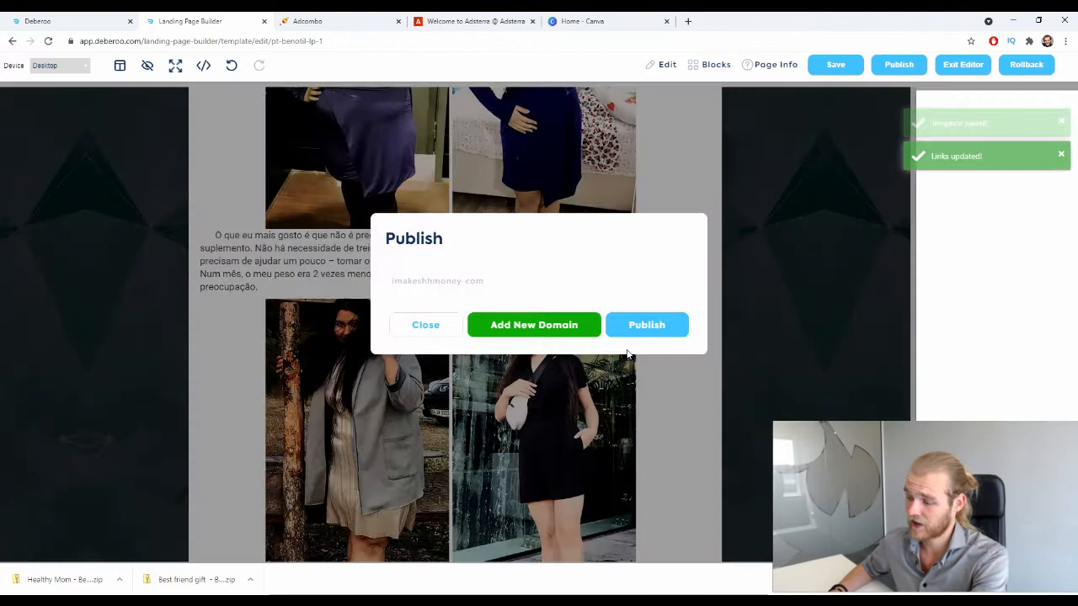
left_click(674, 335)
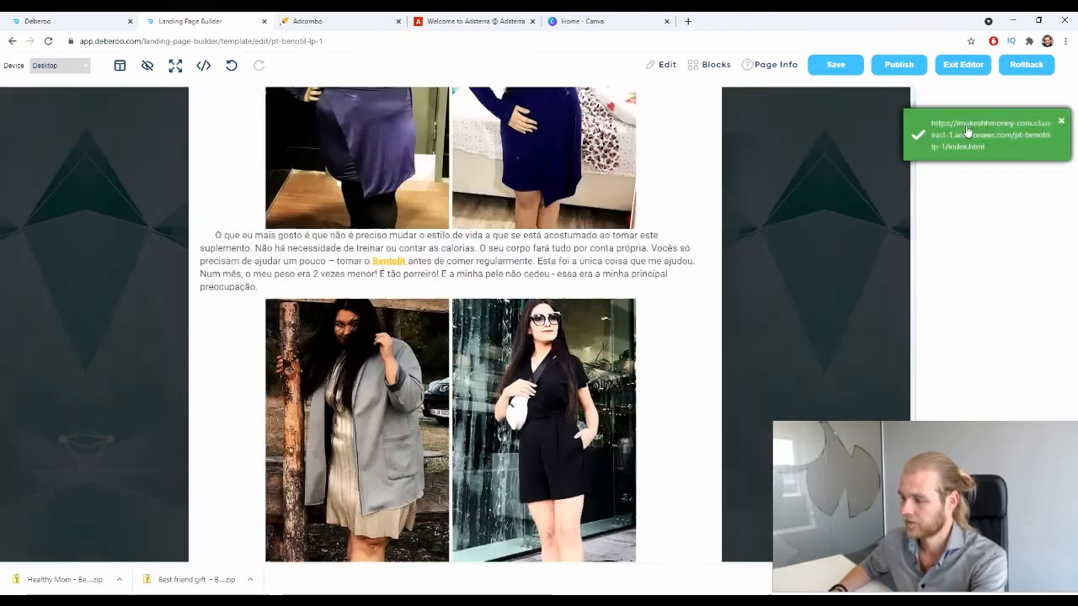
left_click(967, 133)
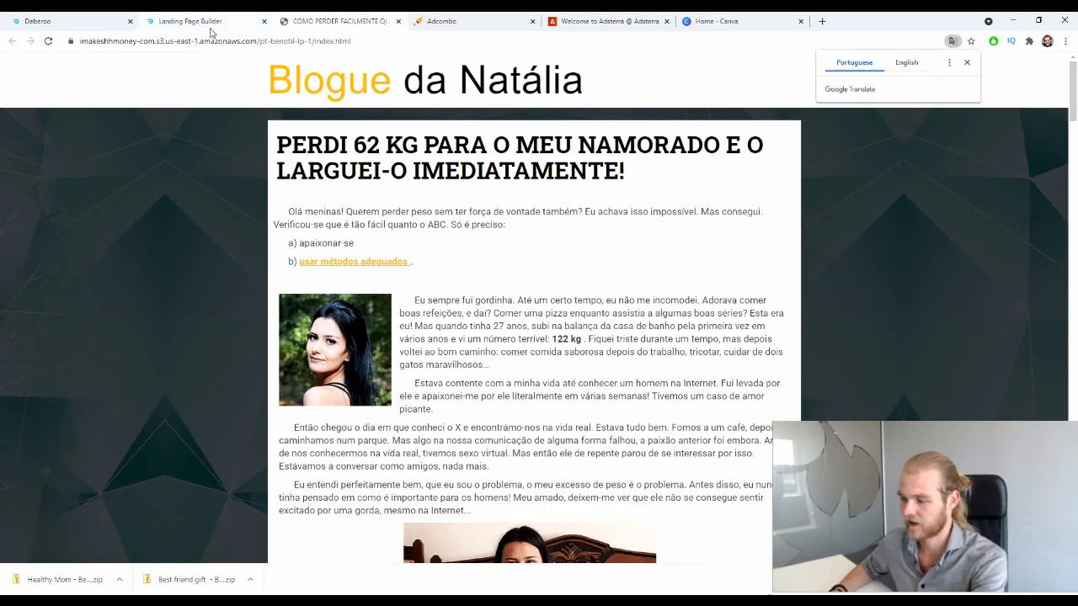
left_click(198, 21)
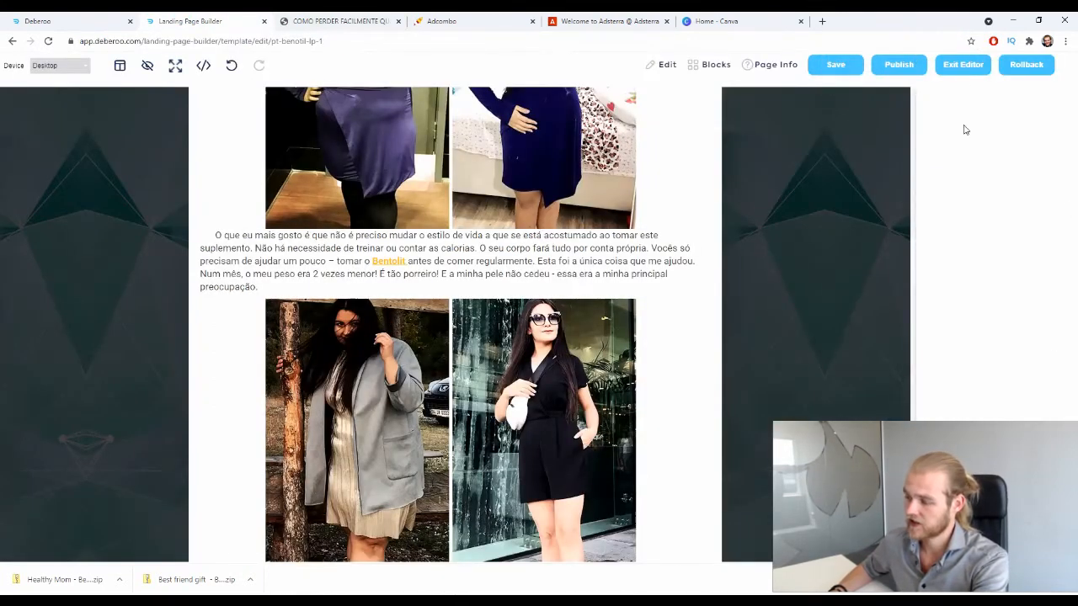
Exit the editor and create a second landing page named "PT - Benotil Lp 2" from the Healthy Mom - Bentolit - PT ZIP
left_click(965, 74)
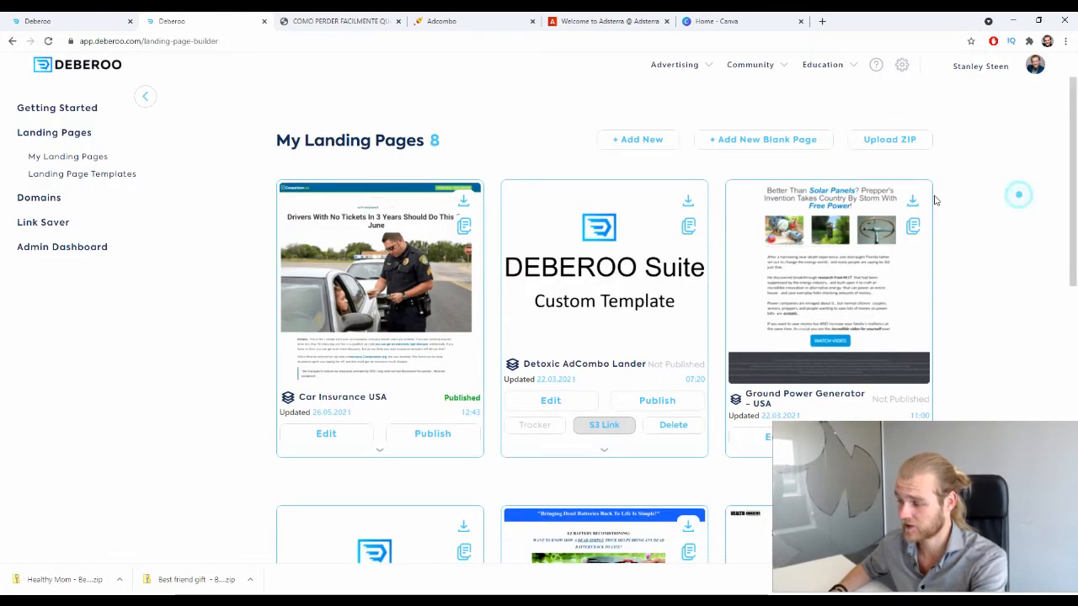
left_click(889, 139)
left_click_drag(52, 571, 514, 335)
left_click(498, 292)
type("PT - Benotil Lp 1")
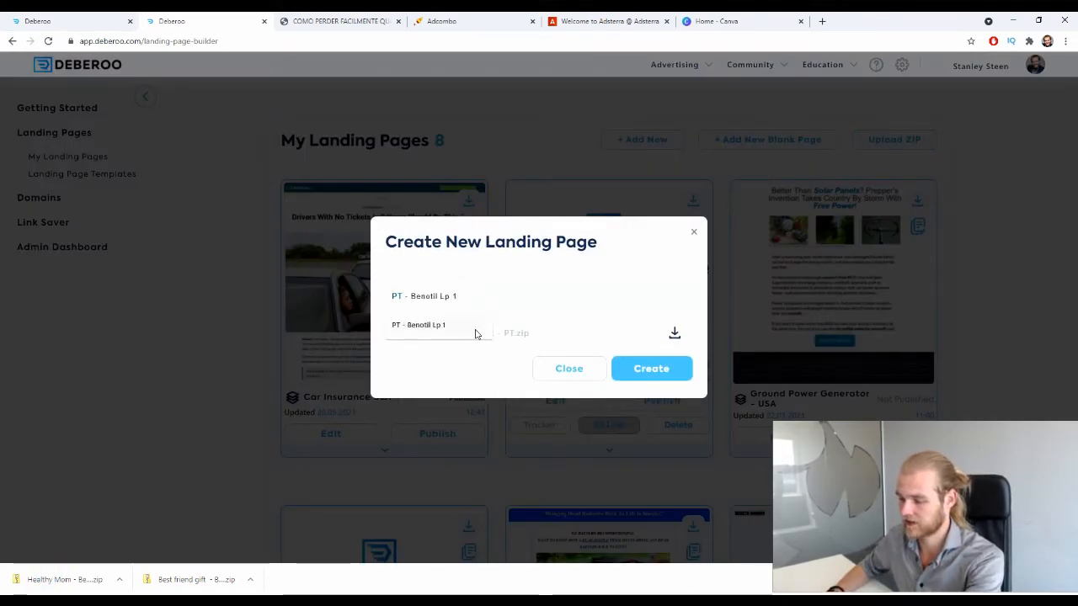
left_click(474, 330)
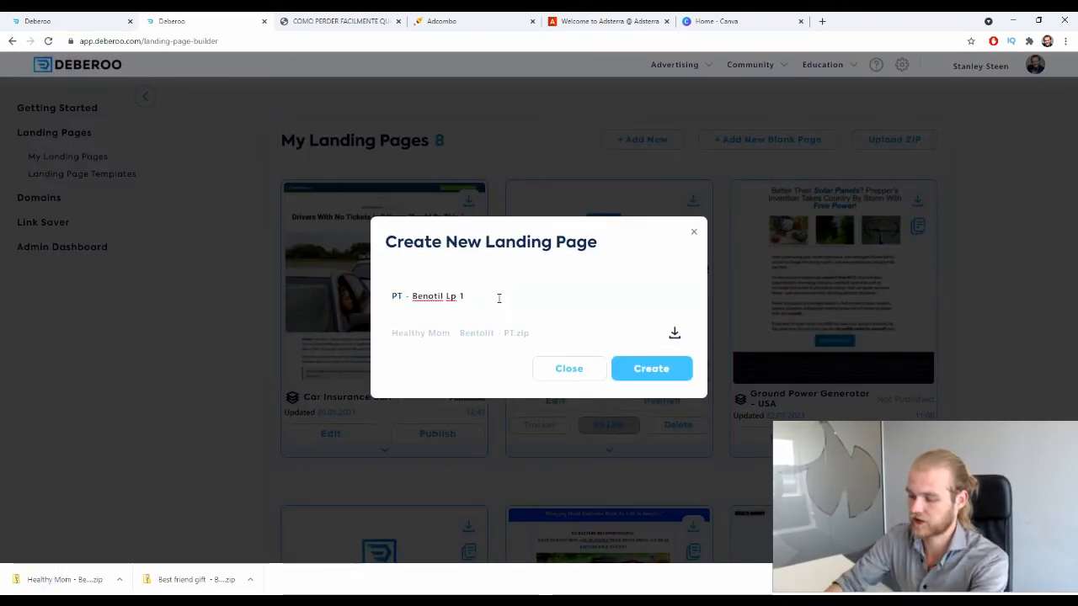
key("BackSpace")
type("2")
left_click(688, 375)
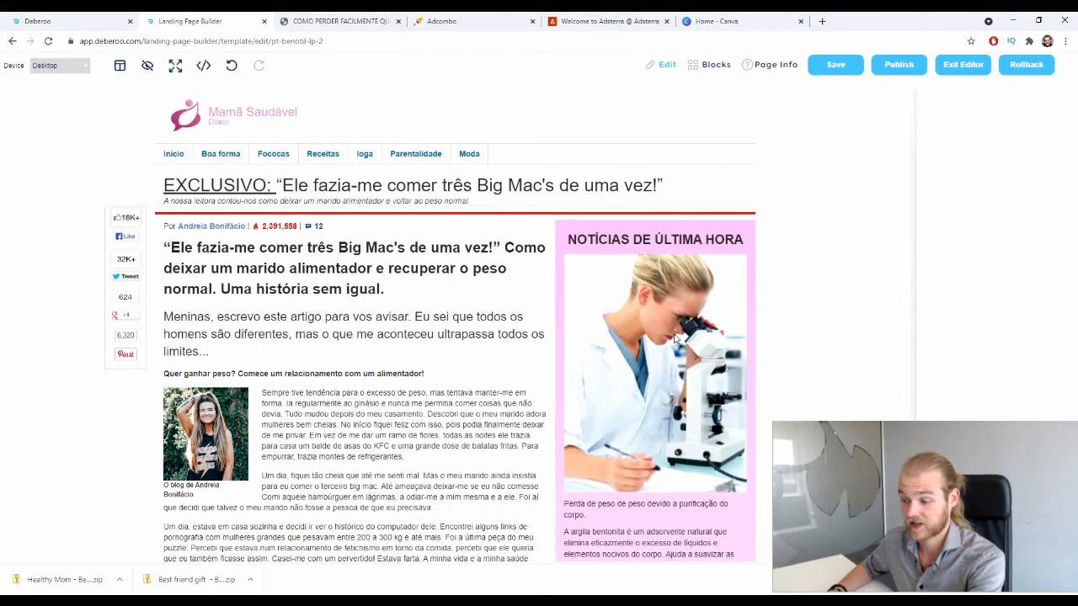
scroll(391, 501, "down", 10)
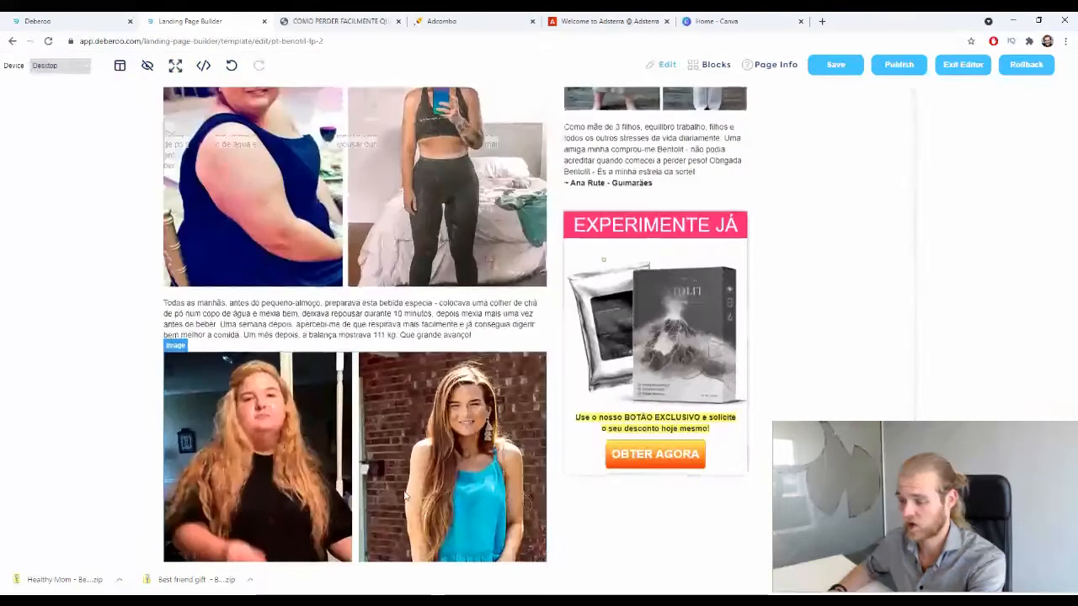
scroll(405, 497, "down", 8)
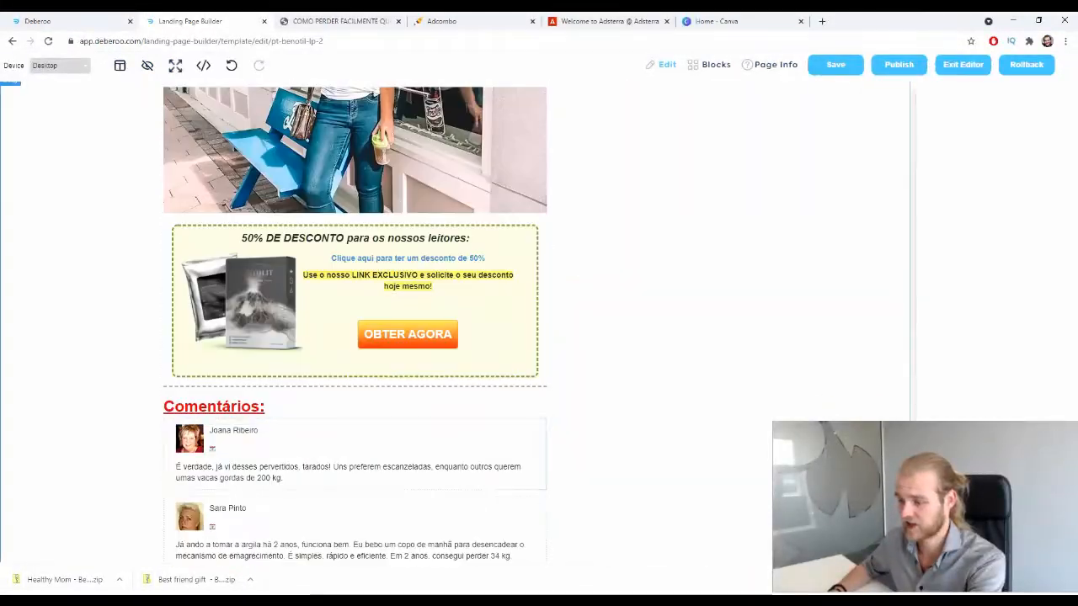
scroll(355, 324, "up", 8)
left_click(762, 64)
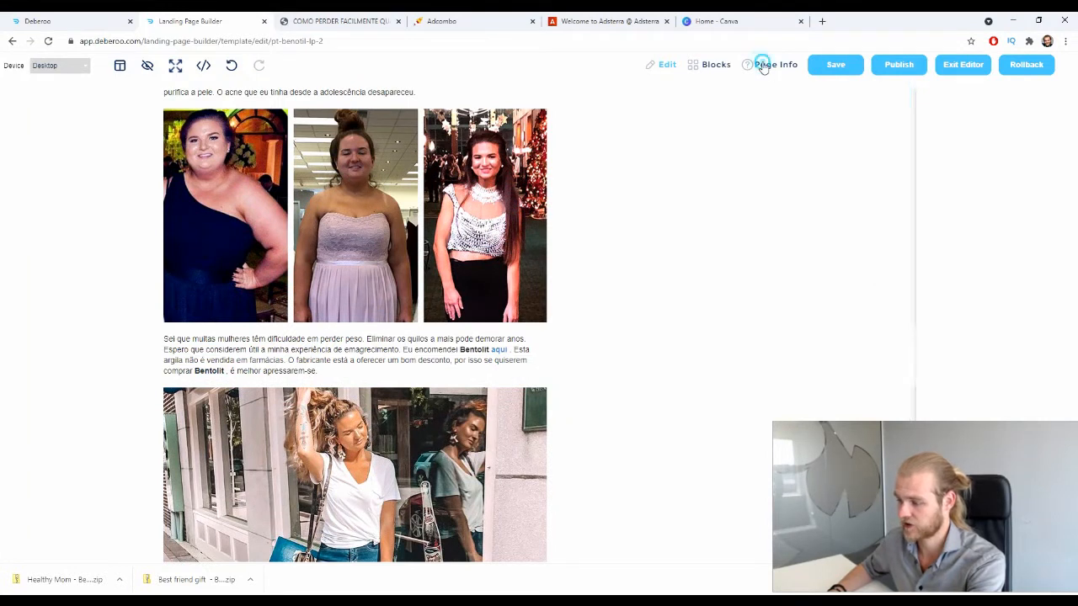
left_click(1042, 207)
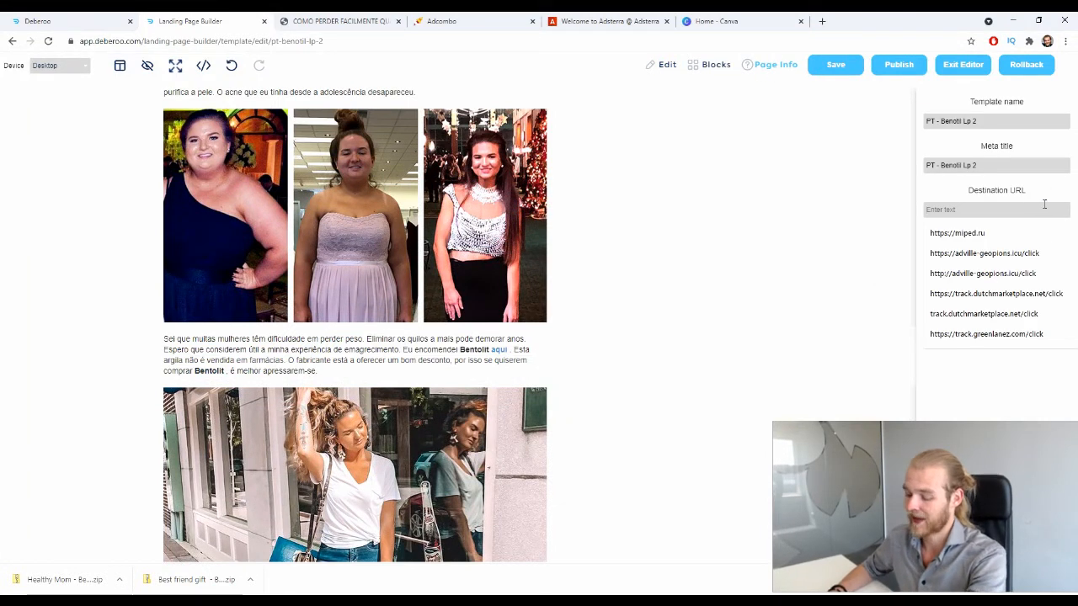
left_click(983, 273)
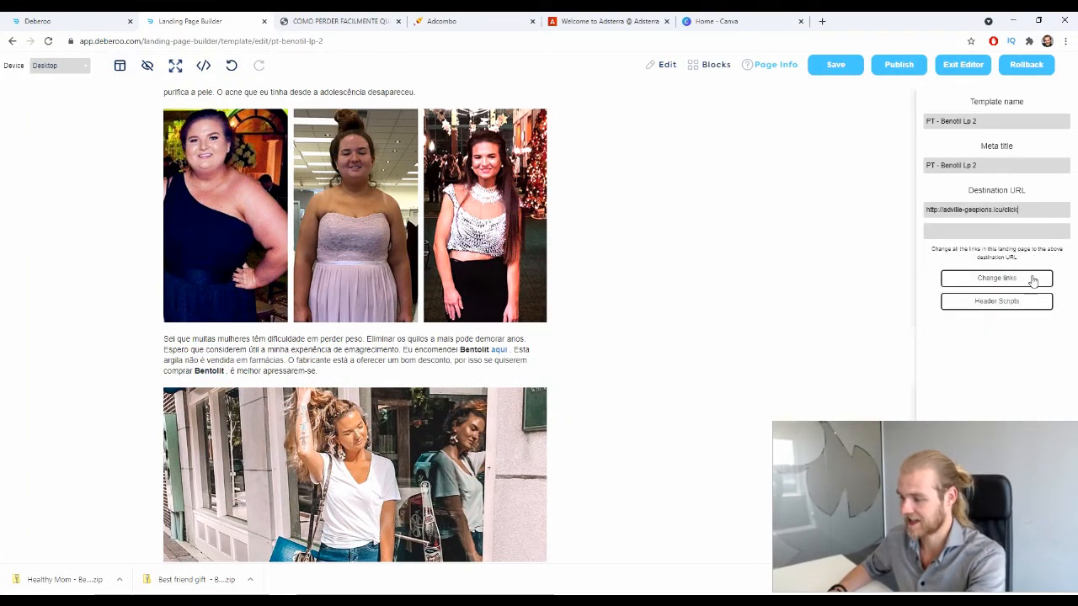
left_click(1032, 280)
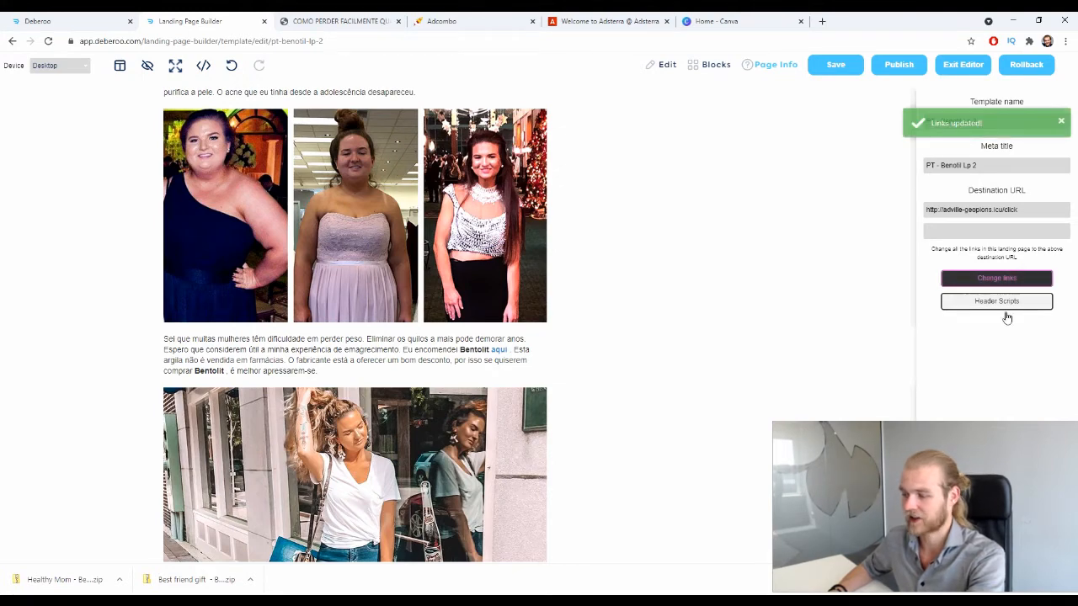
Publish the second landing page to the imakeshhmoney-com domain and open its live address
left_click(898, 71)
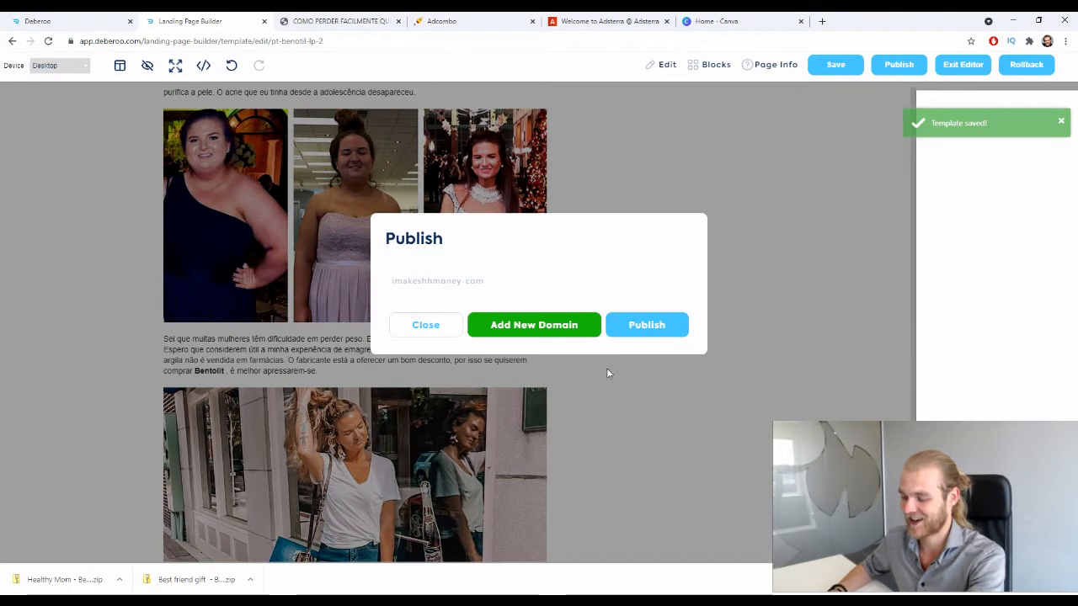
left_click(637, 333)
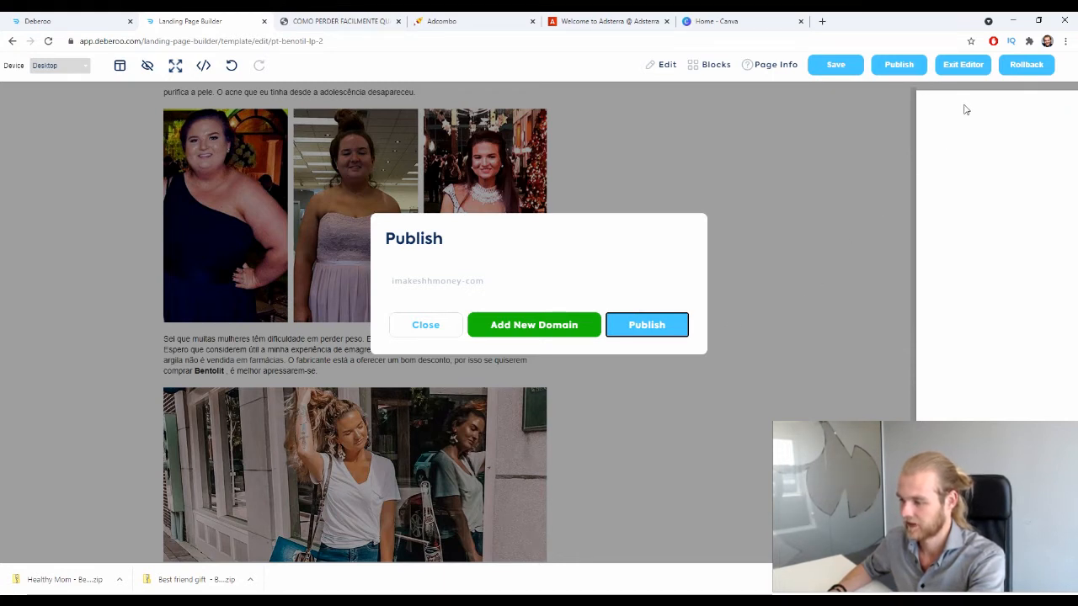
left_click(646, 325)
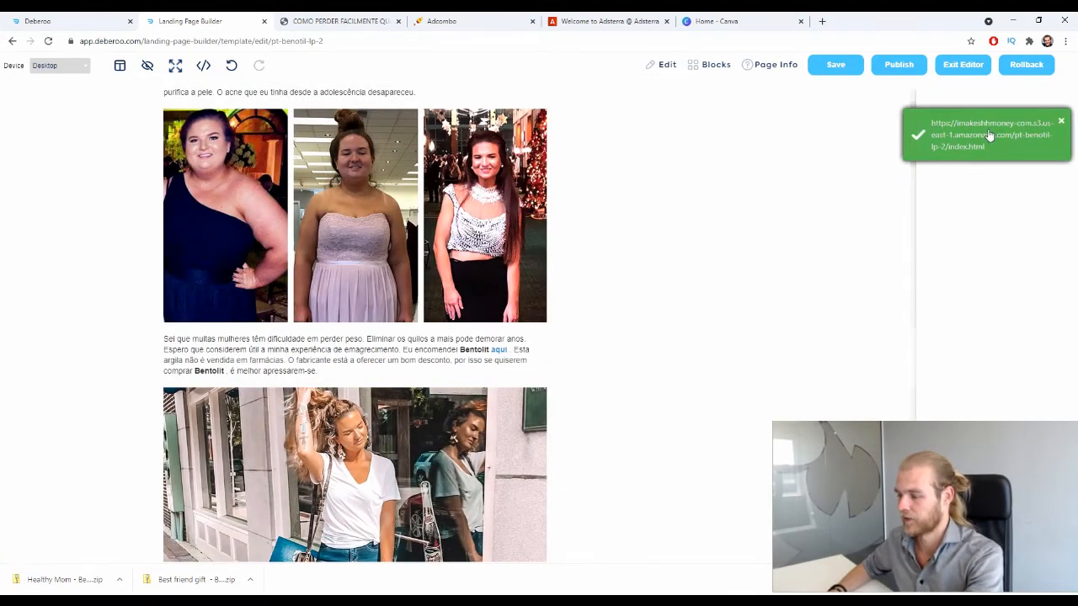
left_click(985, 137)
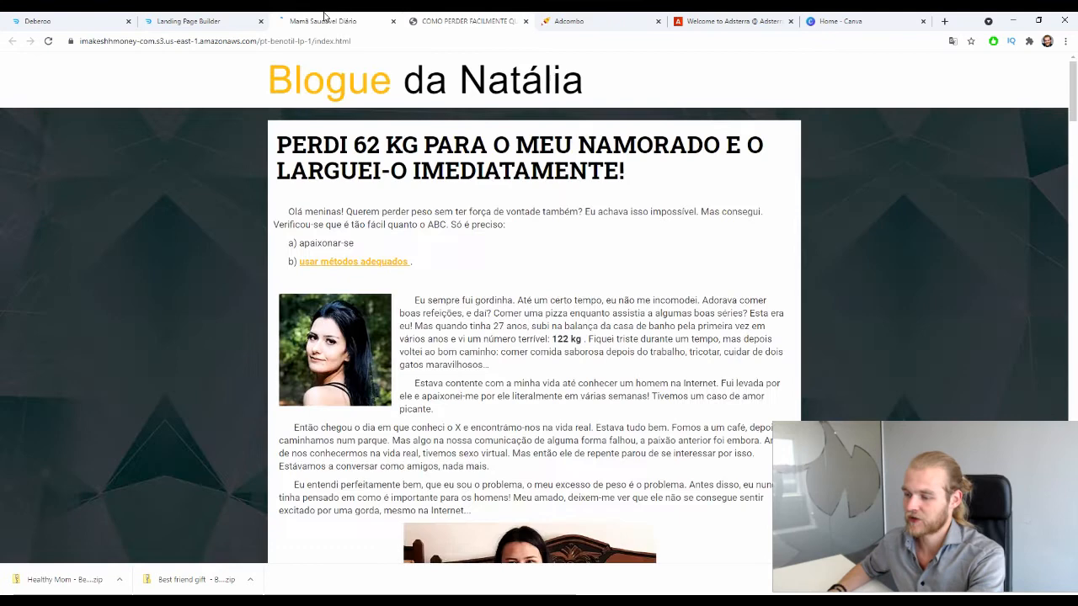
Compare the live versions of the two published prelandings
left_click(324, 16)
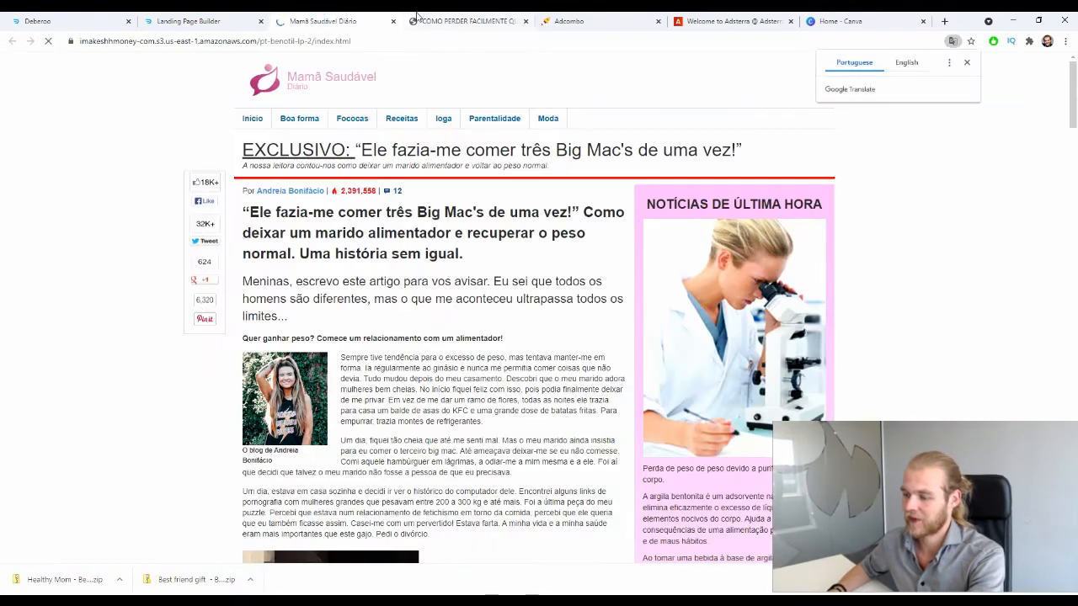
left_click(419, 17)
left_click(345, 17)
left_click(439, 16)
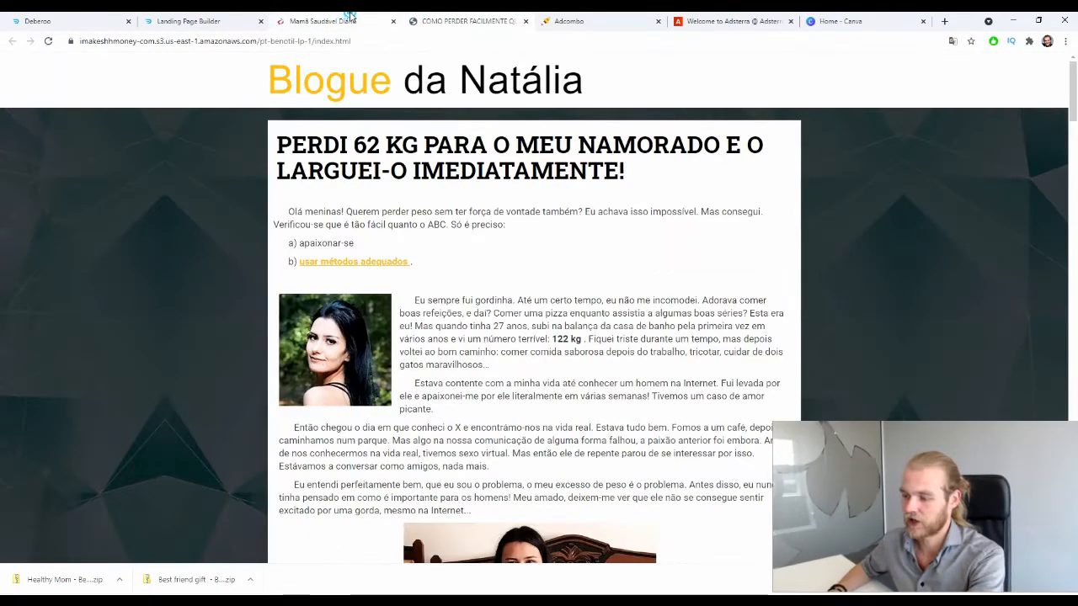
left_click(344, 17)
left_click(439, 16)
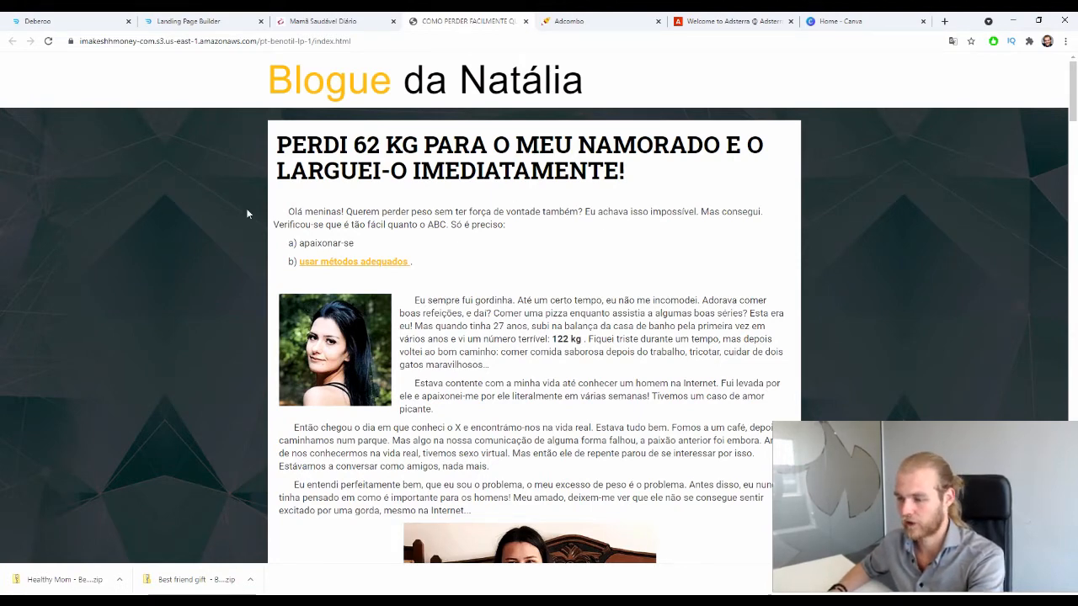
Start a new lander in the tracker with the Initial workspace and the Portugal country tag
left_click(56, 19)
left_click(32, 89)
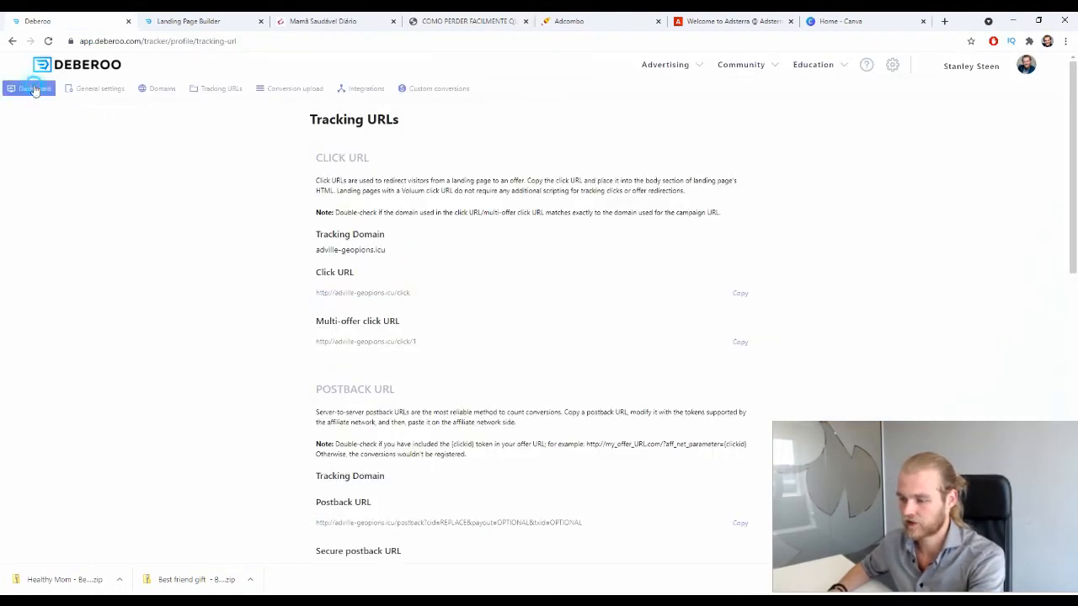
left_click(219, 114)
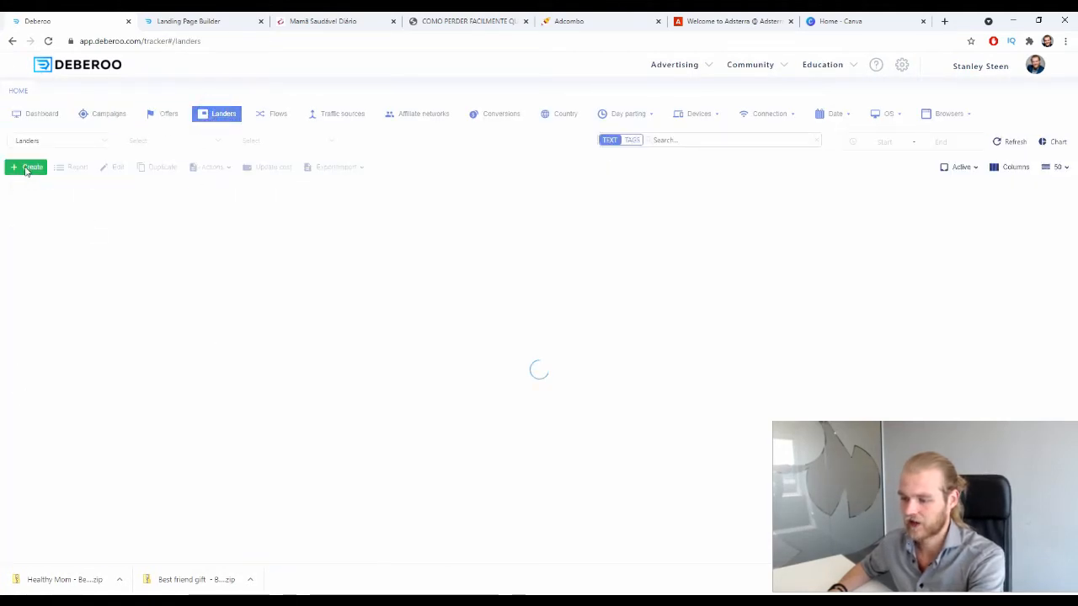
mouse_move(32, 168)
left_click(38, 187)
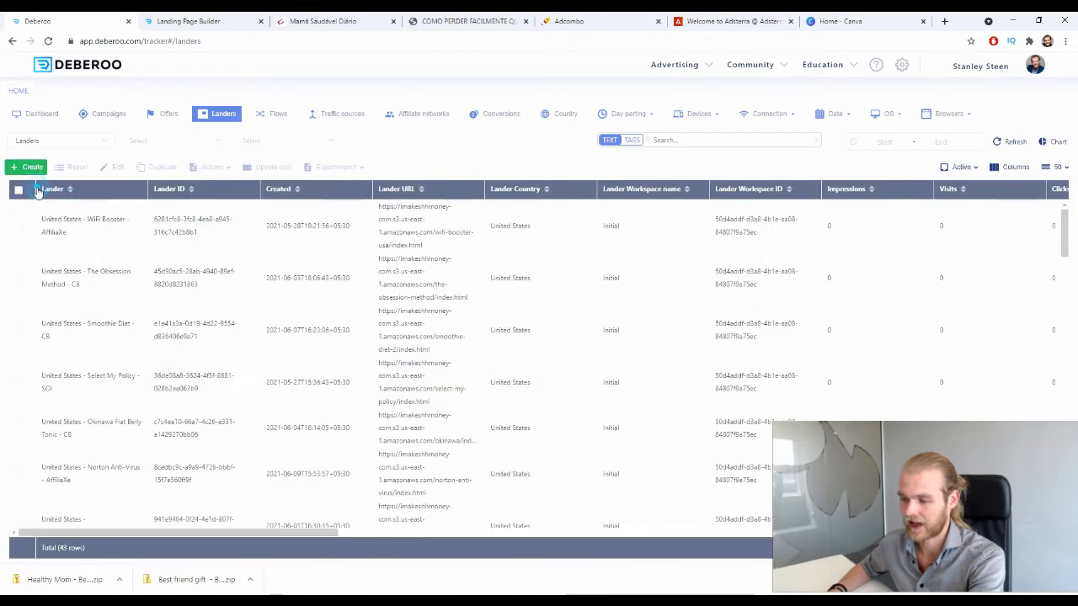
left_click(38, 187)
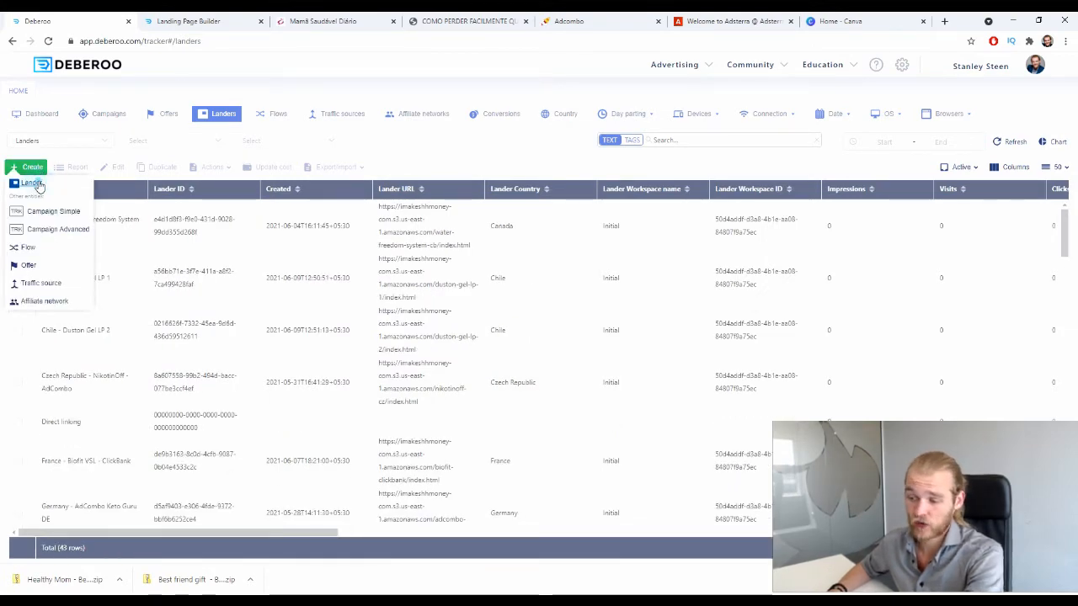
left_click(37, 180)
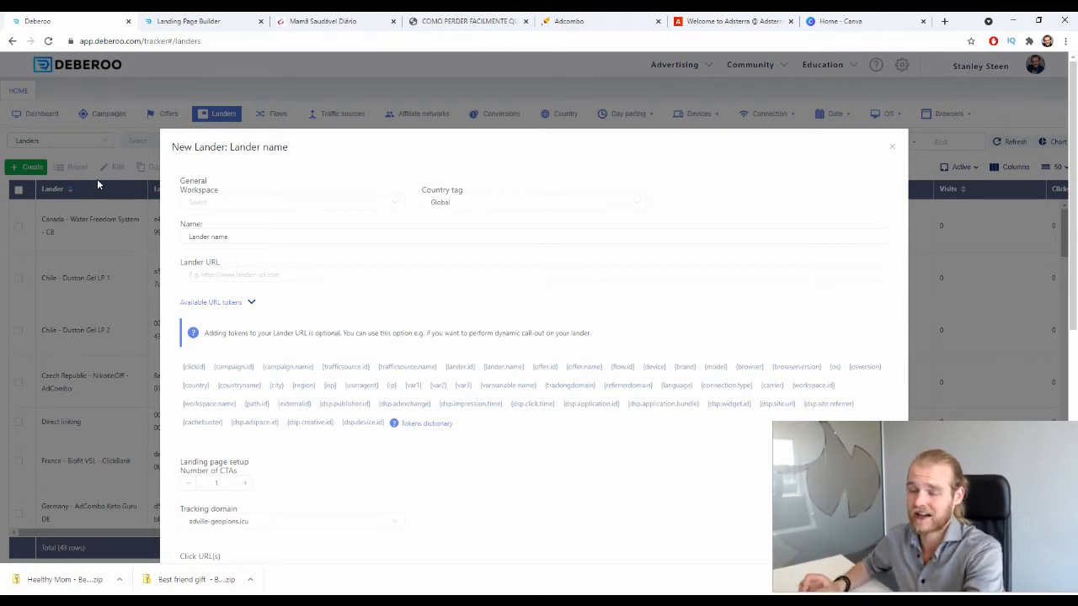
left_click(224, 207)
left_click(214, 233)
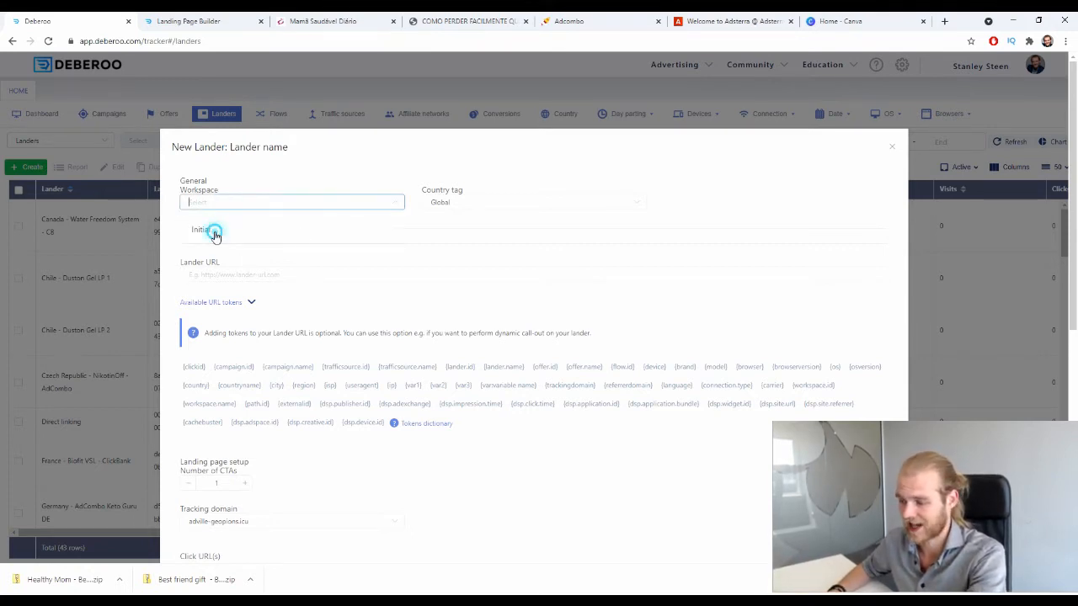
left_click(481, 209)
type("por")
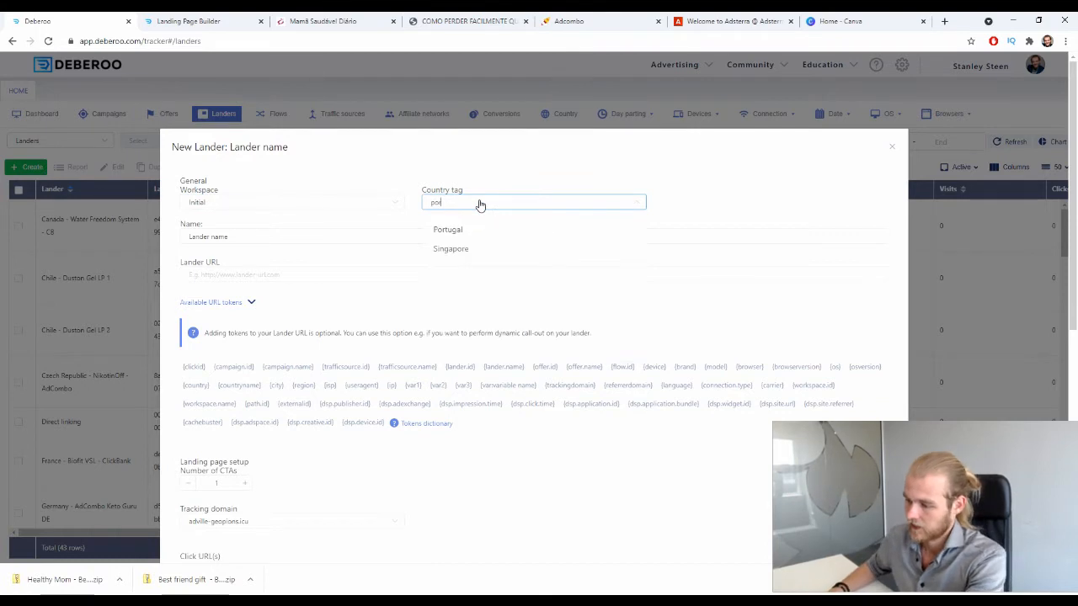
left_click(467, 228)
Name the new lander "Bentolit LP 1 - AdCombo"
left_click(250, 241)
key("ctrl+a")
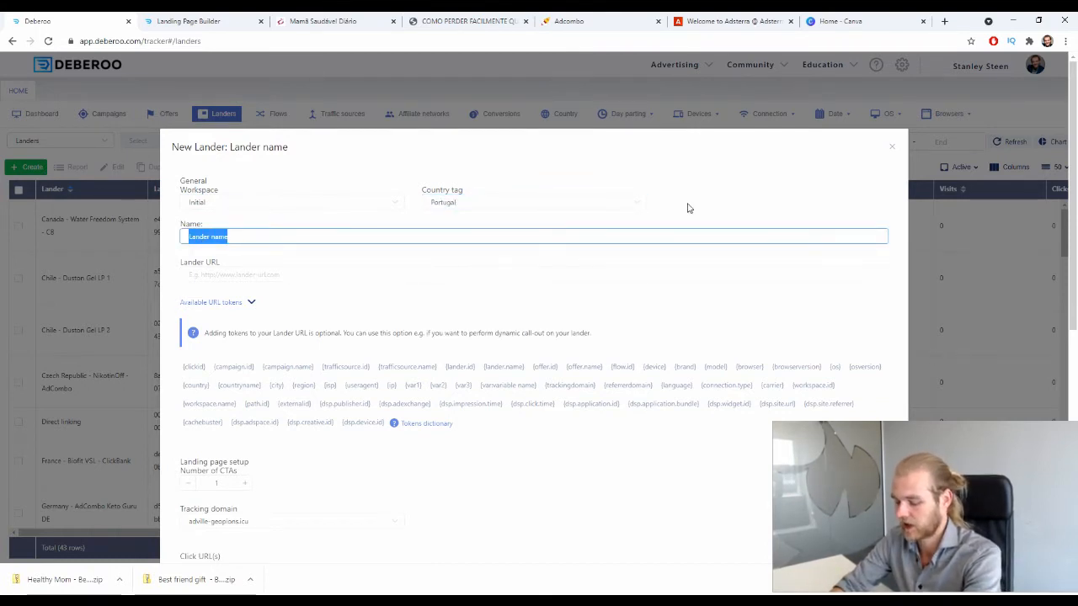
type("PT - ")
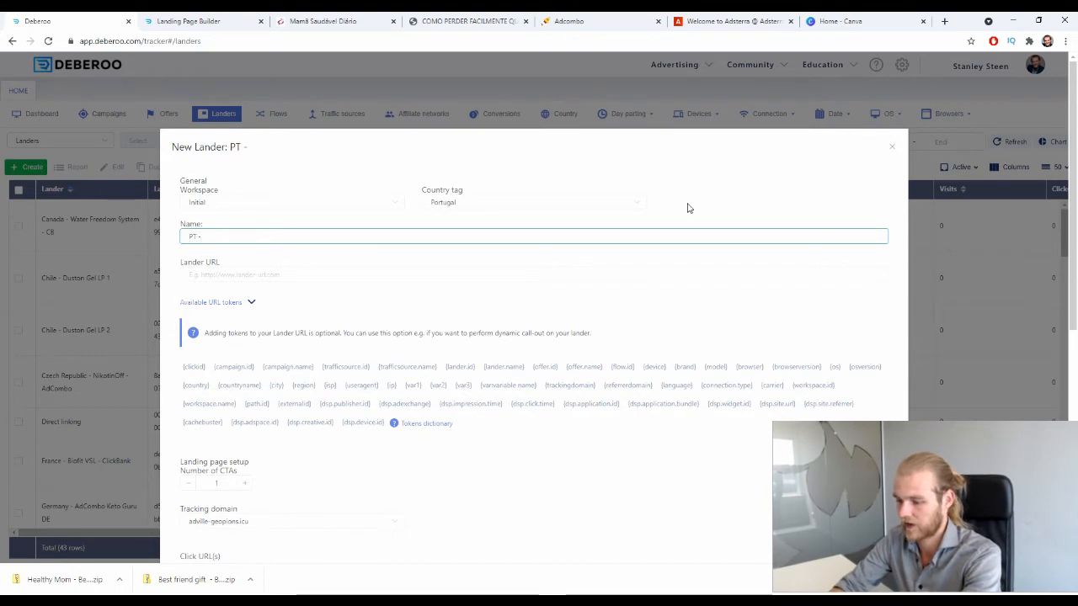
type("Ben")
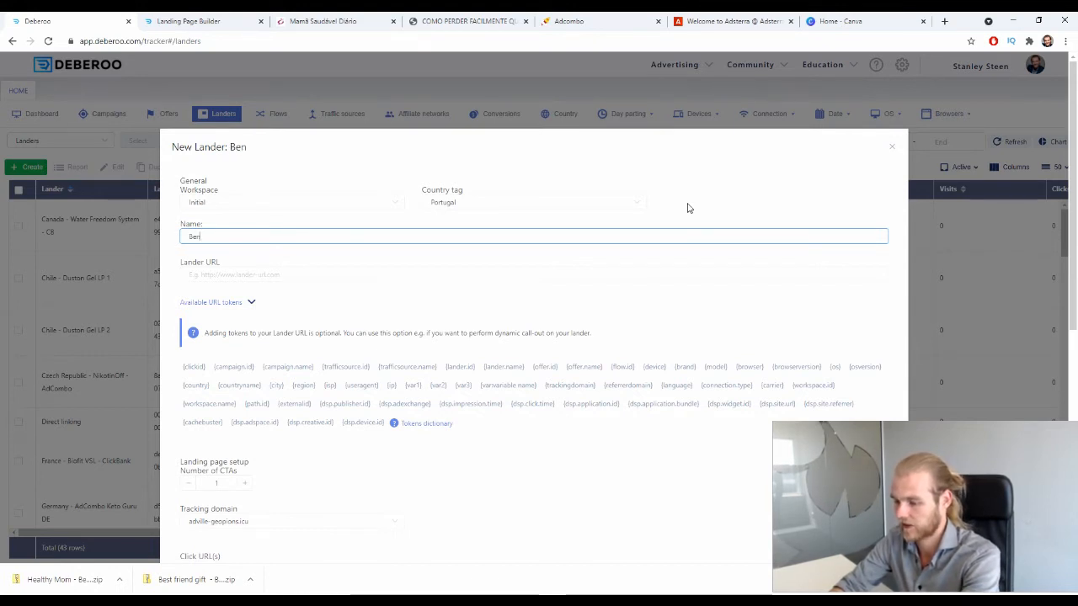
type("tolit LP 1")
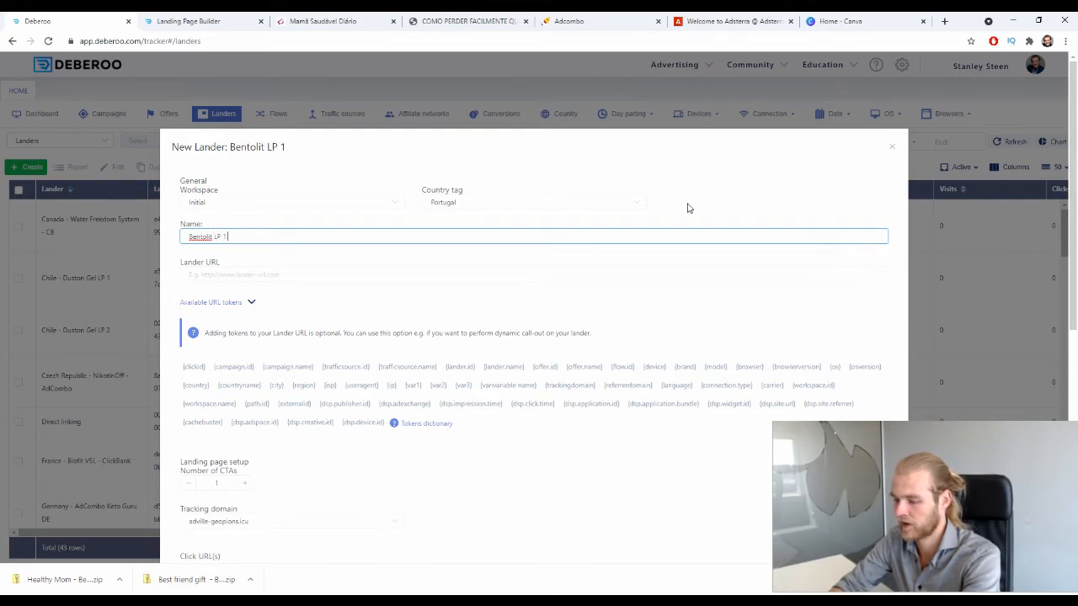
type(" - AdCOm")
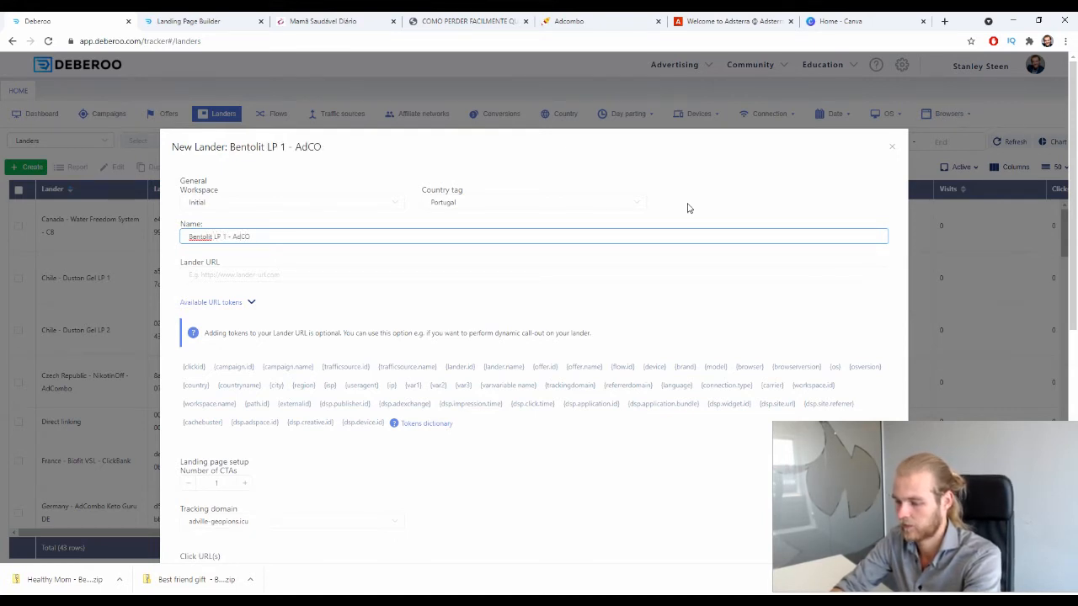
key("BackSpace")
type("ombo")
key("Tab")
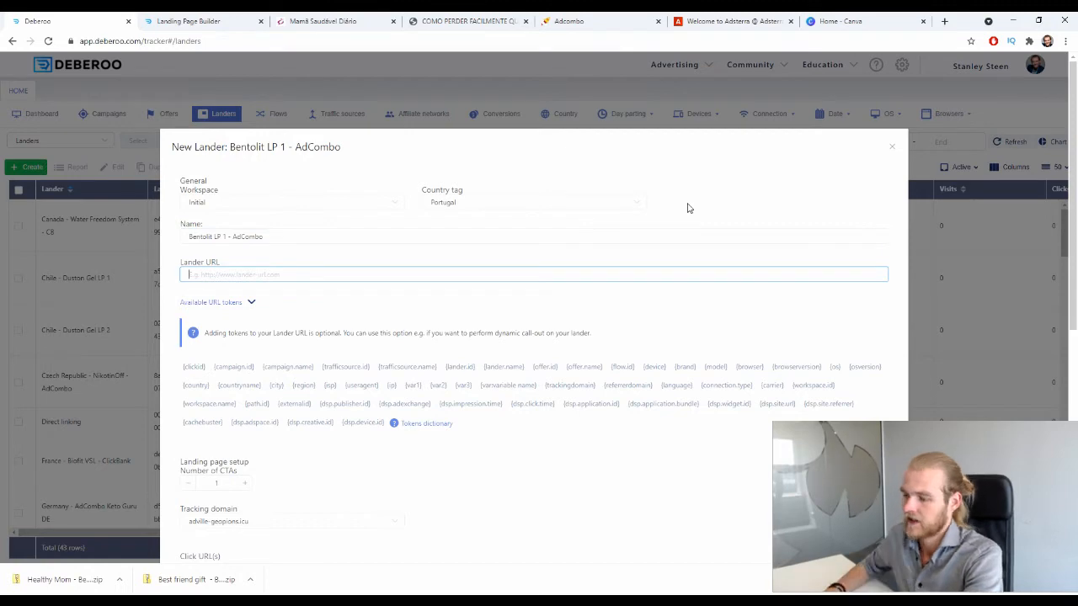
Copy the first prelanding's live address, imakeshhmoney-com.s3.us-east-1.amazonaws.com/pt-benotil-lp-1/index.html, from its open page
left_click(467, 21)
left_click(98, 40)
type("http://adville-geopions.icu/click")
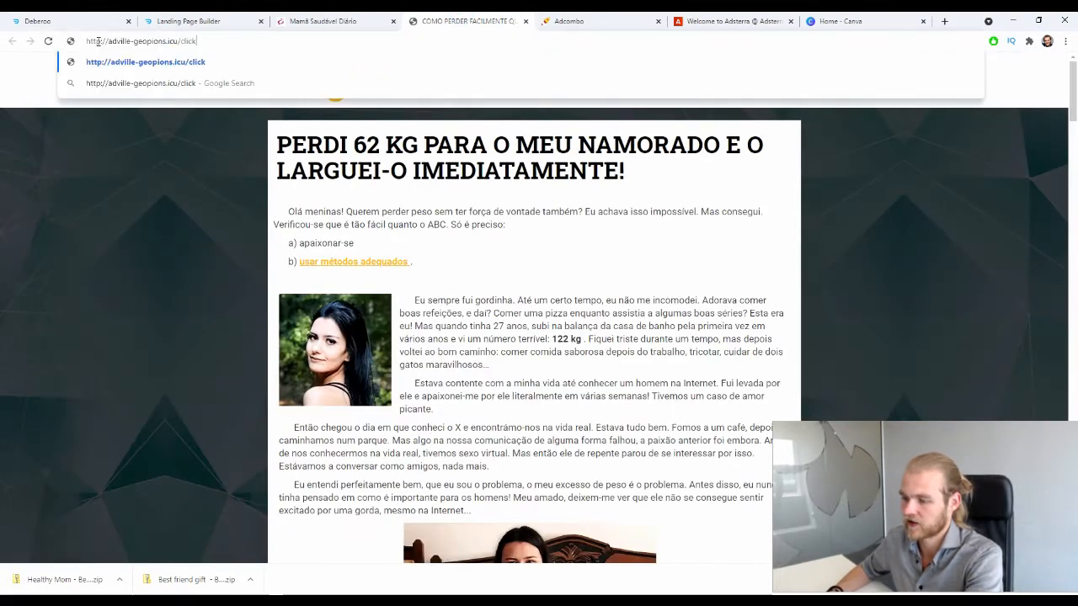
type("http://adville-geopions.icu/click")
key("ctrl+z")
key("ctrl+z")
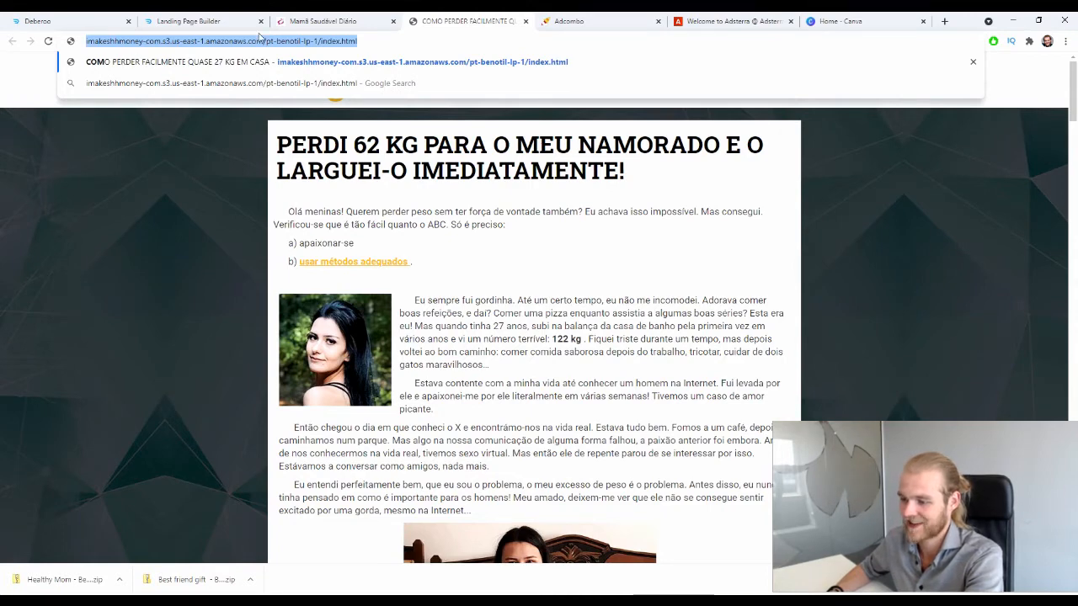
key("ctrl+c")
Paste the copied pt-benotil-lp-1 address as the lander's URL, save the lander and review its tracking setup
left_click(37, 21)
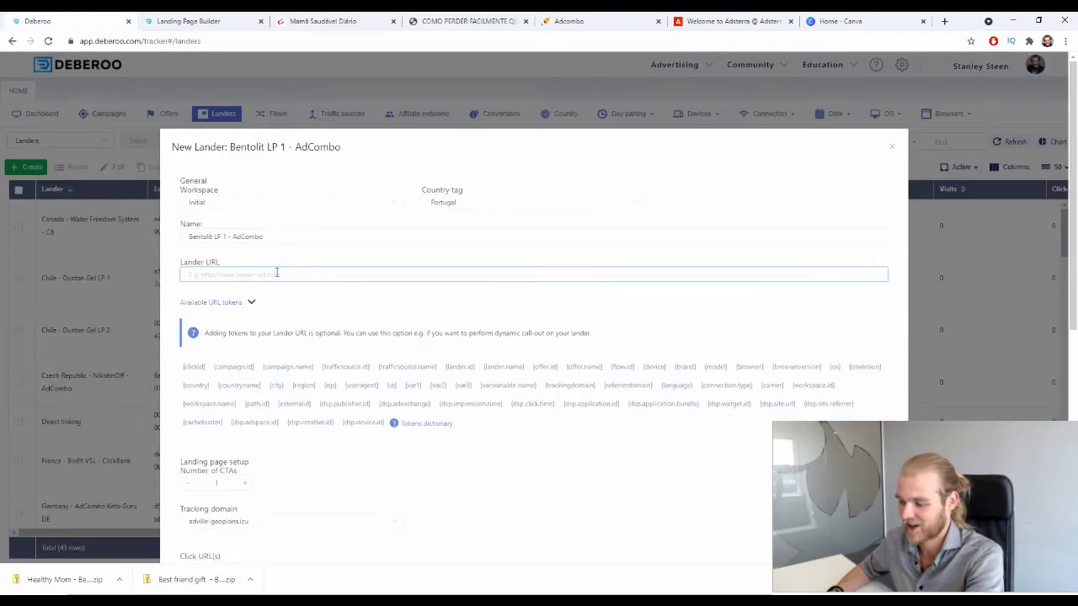
key("ctrl+v")
scroll(627, 236, "down", 5)
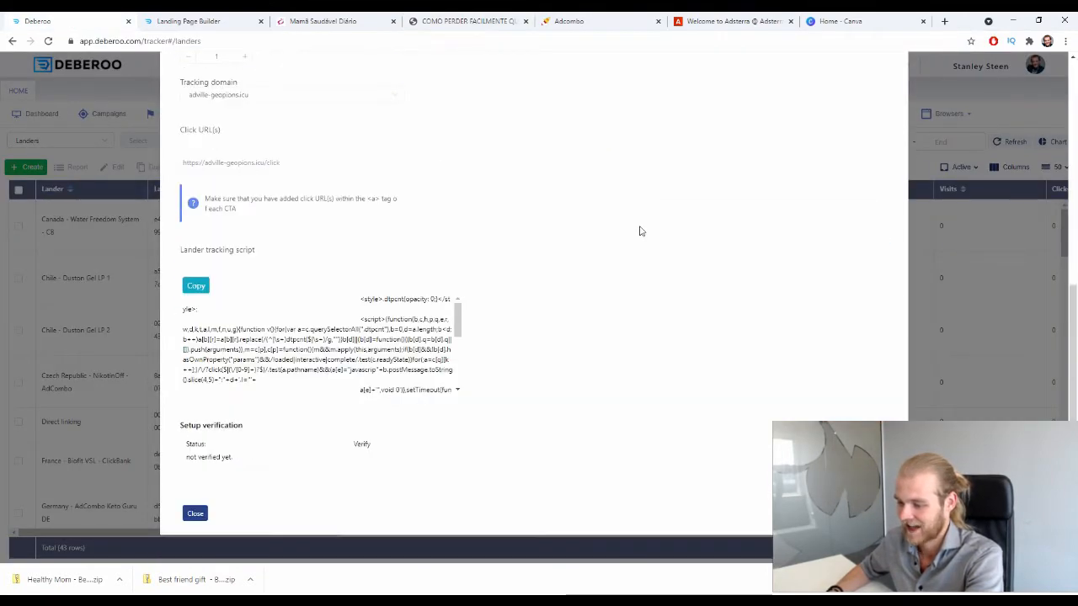
scroll(640, 231, "up", 3)
scroll(212, 112, "down", 3)
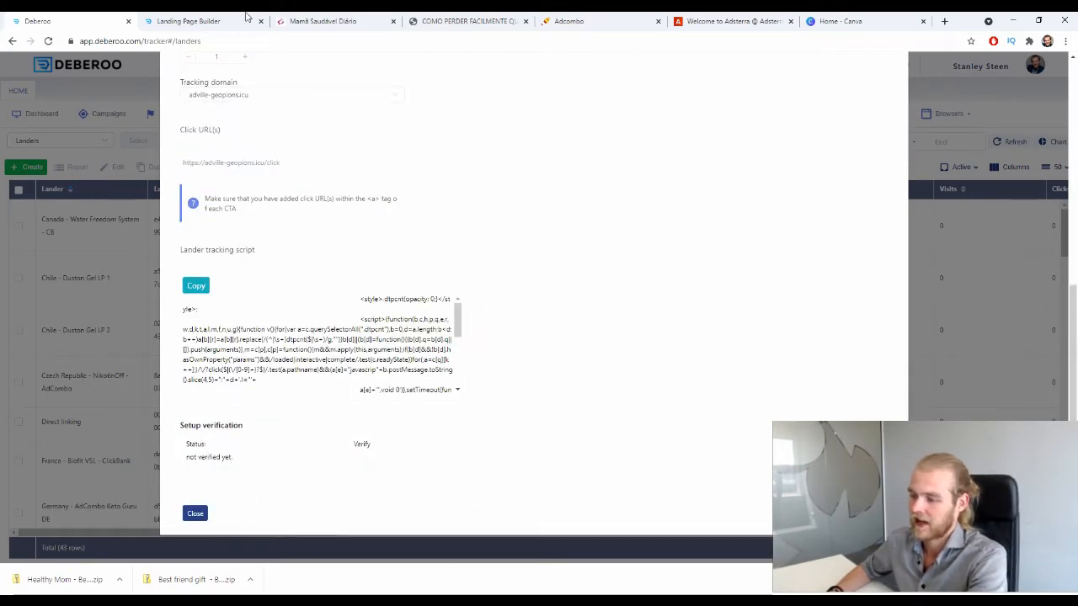
Copy the second prelanding's live address, imakeshhmoney-com.s3.us-east-1.amazonaws.com/pt-benotil-lp-2/index.html, from its open page and close the finished lander's form in the tracker
left_click(324, 20)
left_click(253, 42)
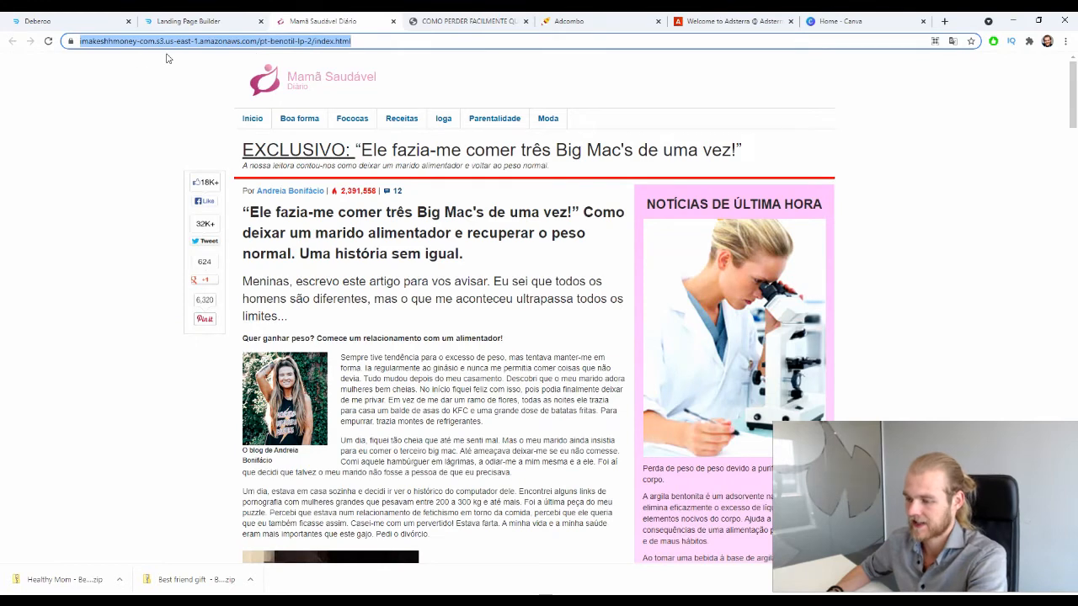
left_click(68, 20)
key("Escape")
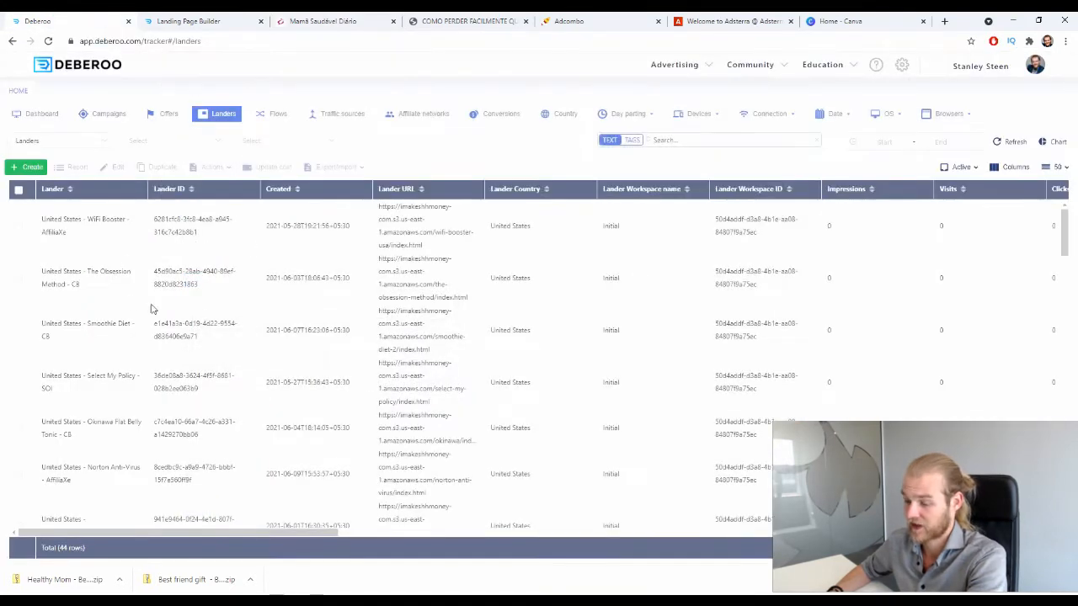
Start another new lander in the tracker and replace its prefilled URL with the copied pt-benotil-lp-2 address
left_click(26, 167)
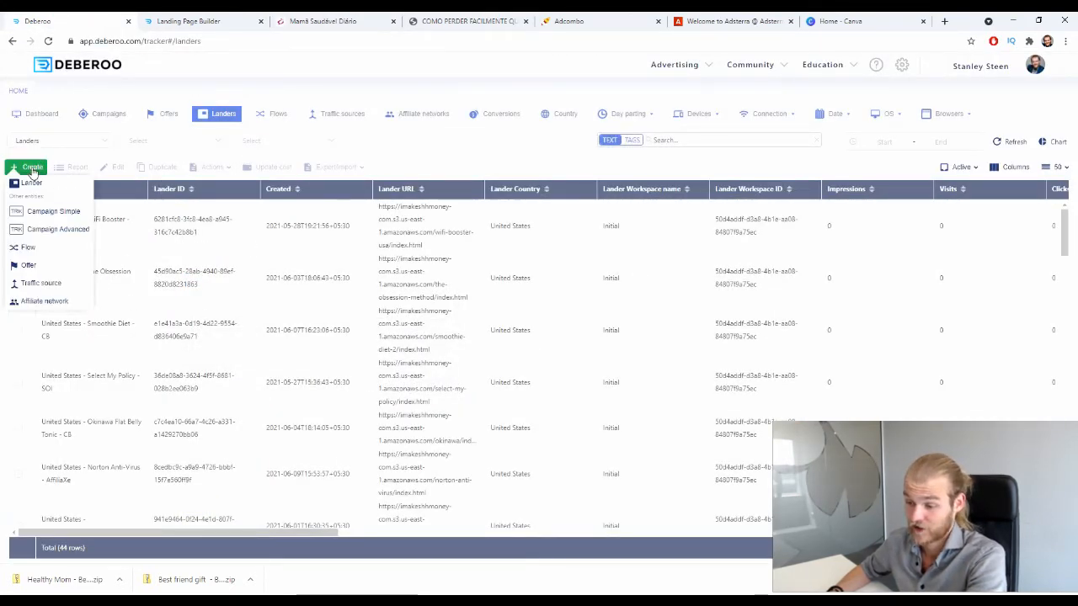
left_click(31, 182)
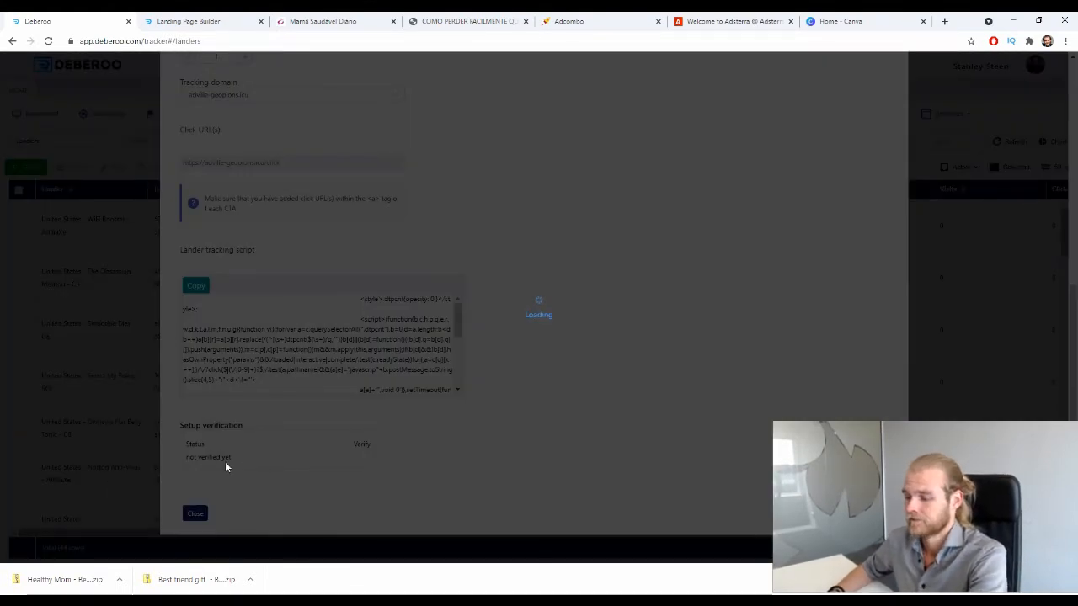
scroll(410, 282, "up", 3)
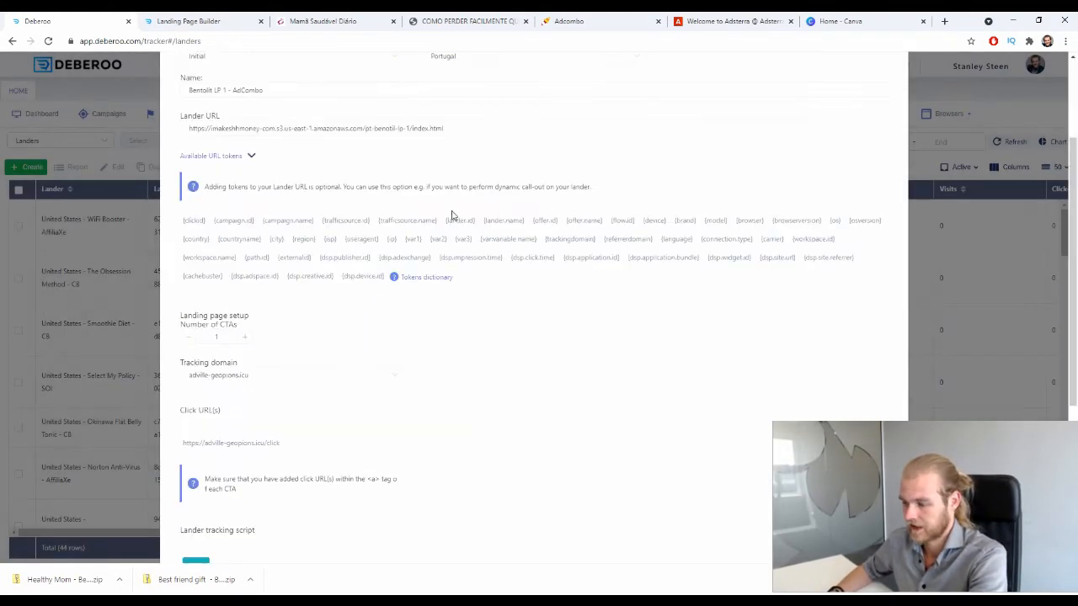
triple_click(455, 180)
left_click(456, 182)
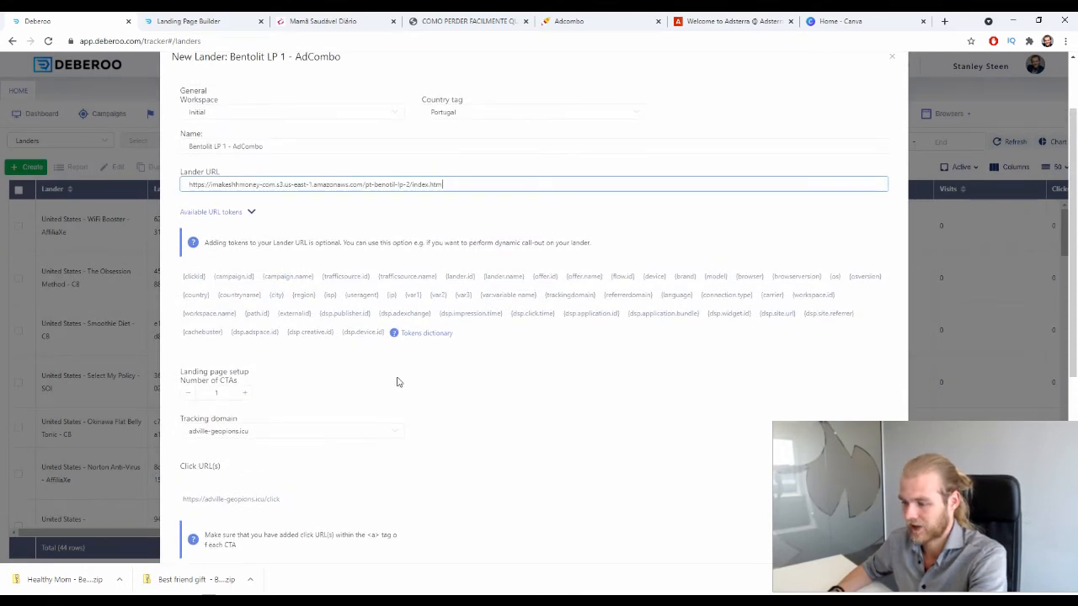
Rename the new lander "Bentolit LP 2 - AdCombo" and save it
double_click(226, 147)
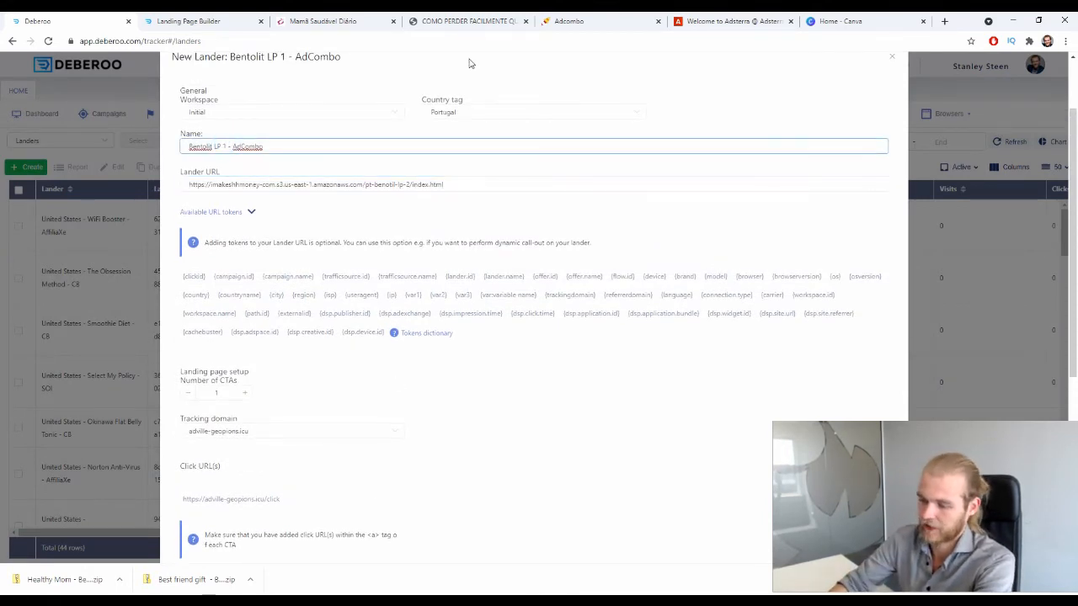
key("BackSpace")
type("2")
scroll(493, 247, "down", 4)
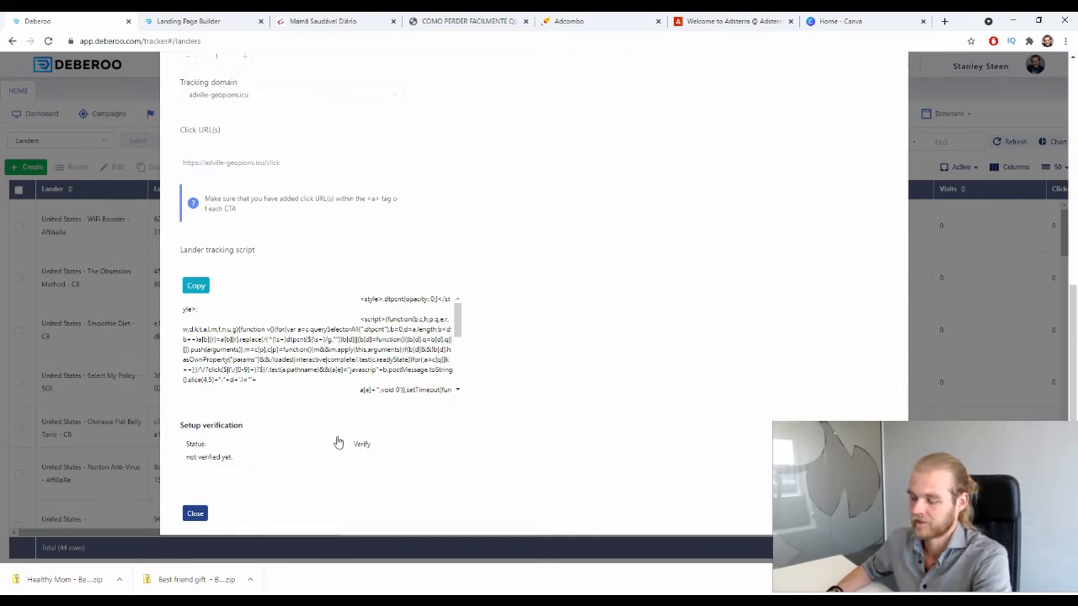
left_click(339, 442)
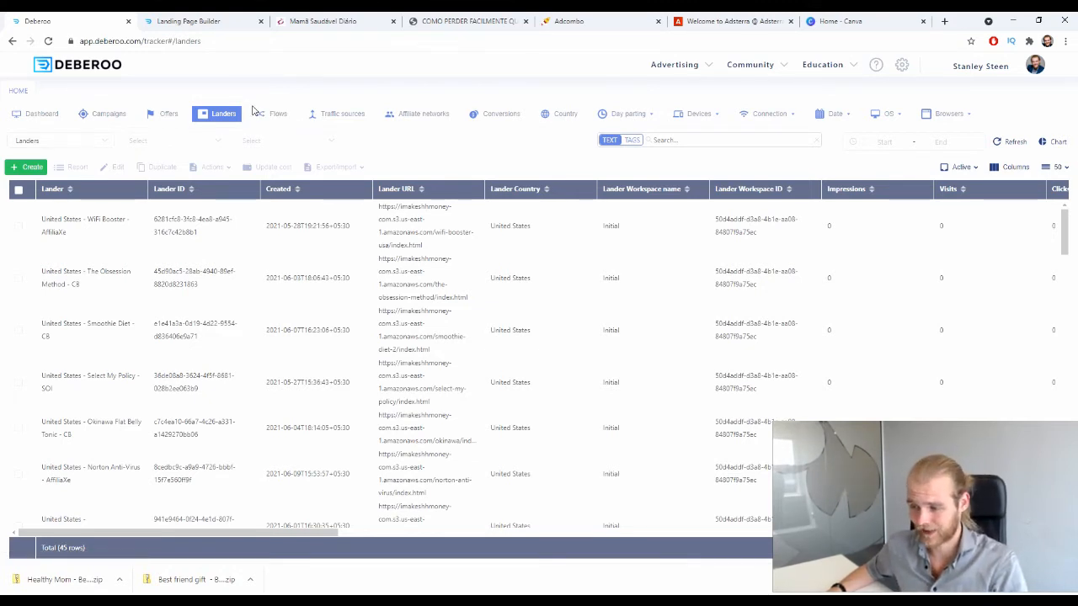
Start a new simple campaign in the tracker and assign it to the Initial workspace
left_click(120, 123)
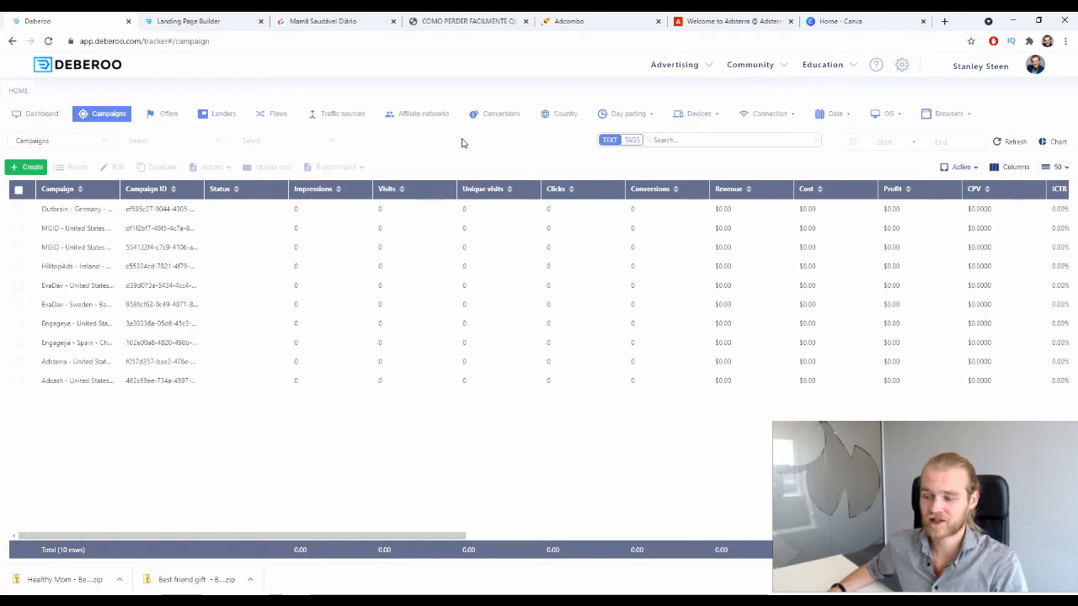
left_click(31, 168)
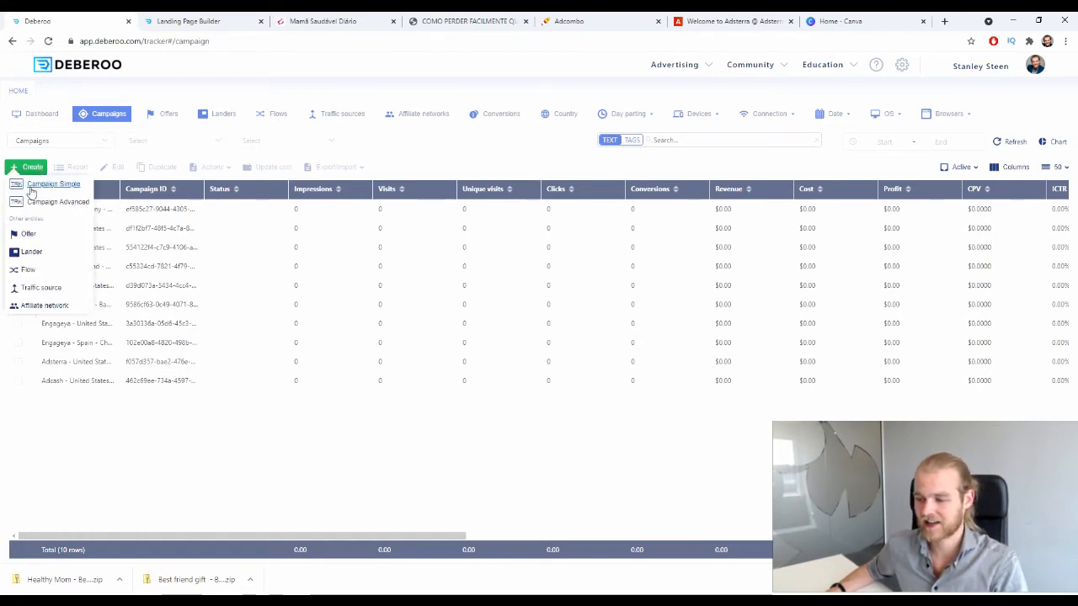
left_click(31, 189)
left_click(357, 237)
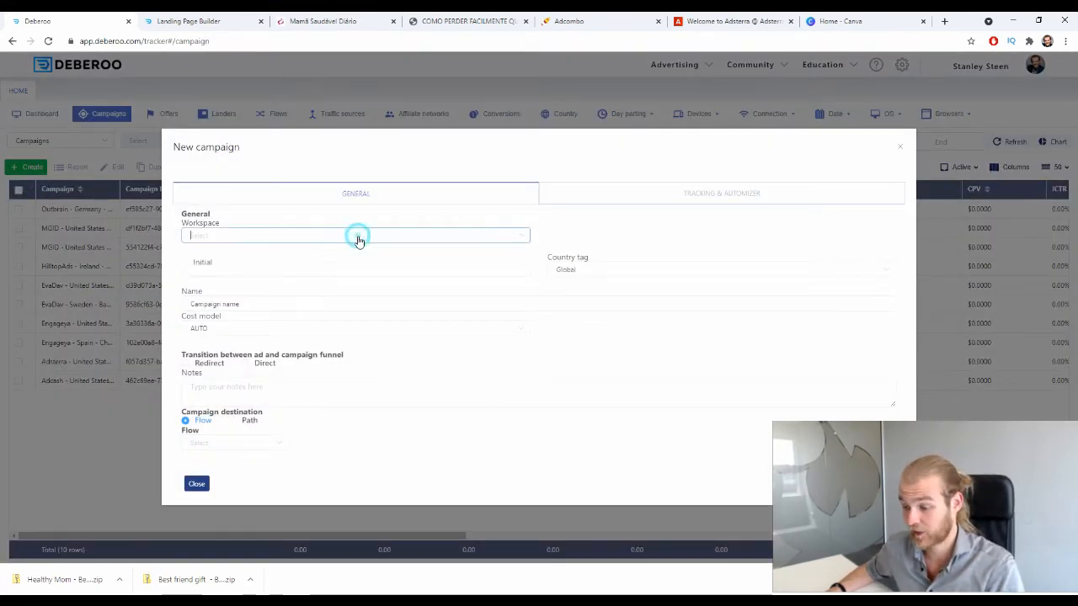
left_click(246, 278)
left_click(241, 236)
left_click(242, 265)
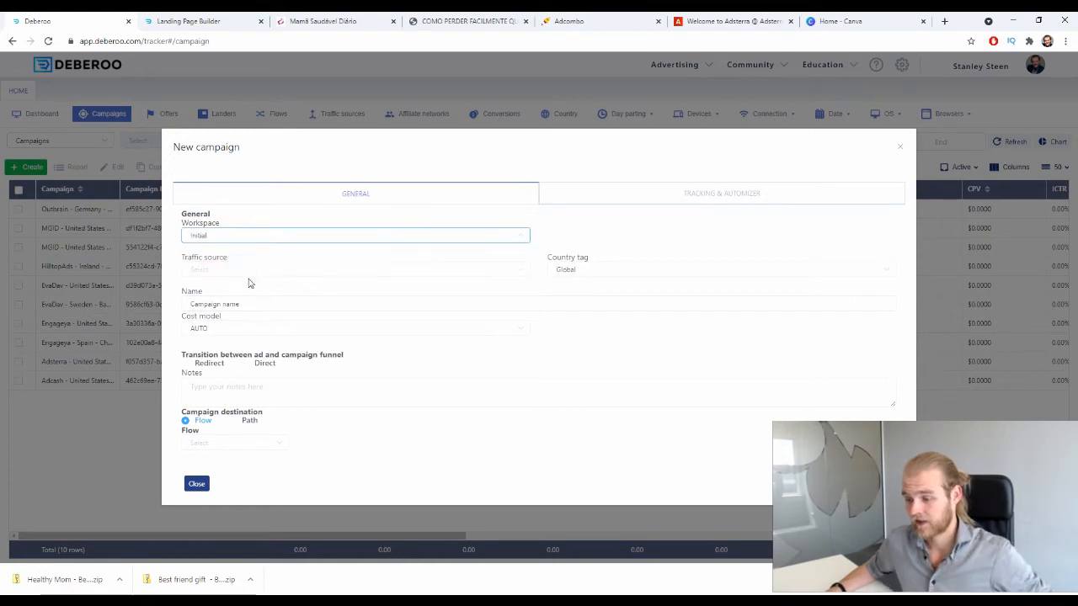
Set the campaign's traffic source to Adsterra and its country tag to Portugal
left_click(243, 270)
type("ads")
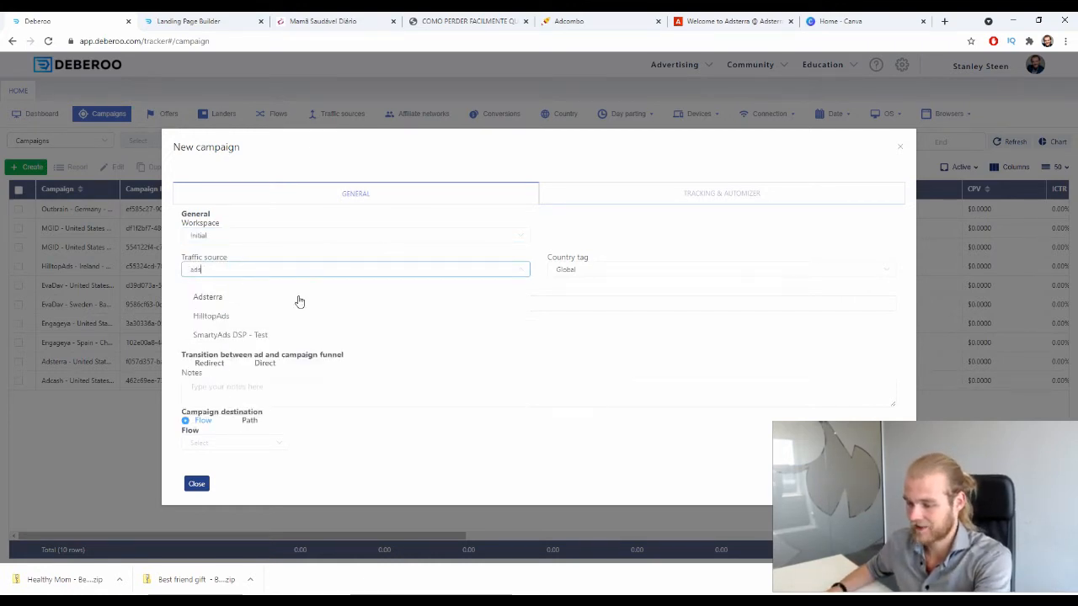
left_click(271, 297)
left_click(562, 271)
type("p")
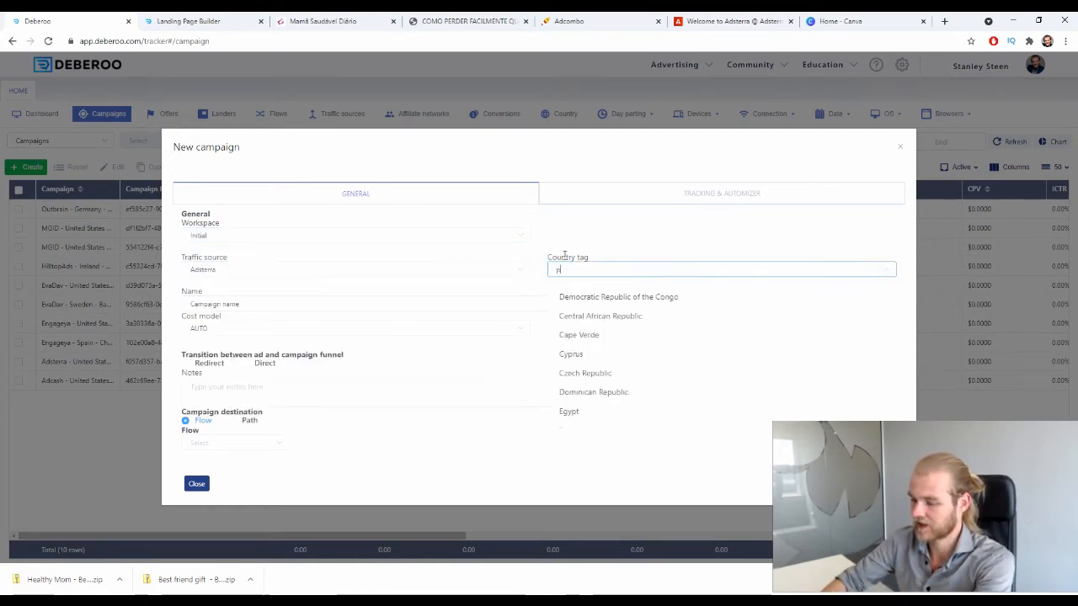
type("ort")
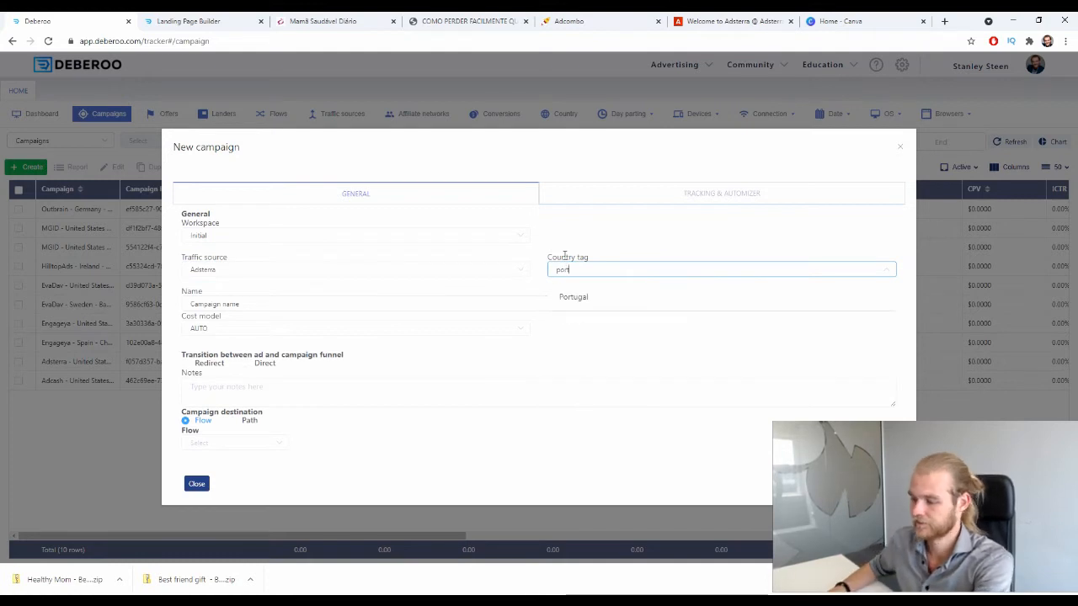
left_click(577, 300)
Name the new campaign "Bentolit - AdCombo"
left_click(265, 306)
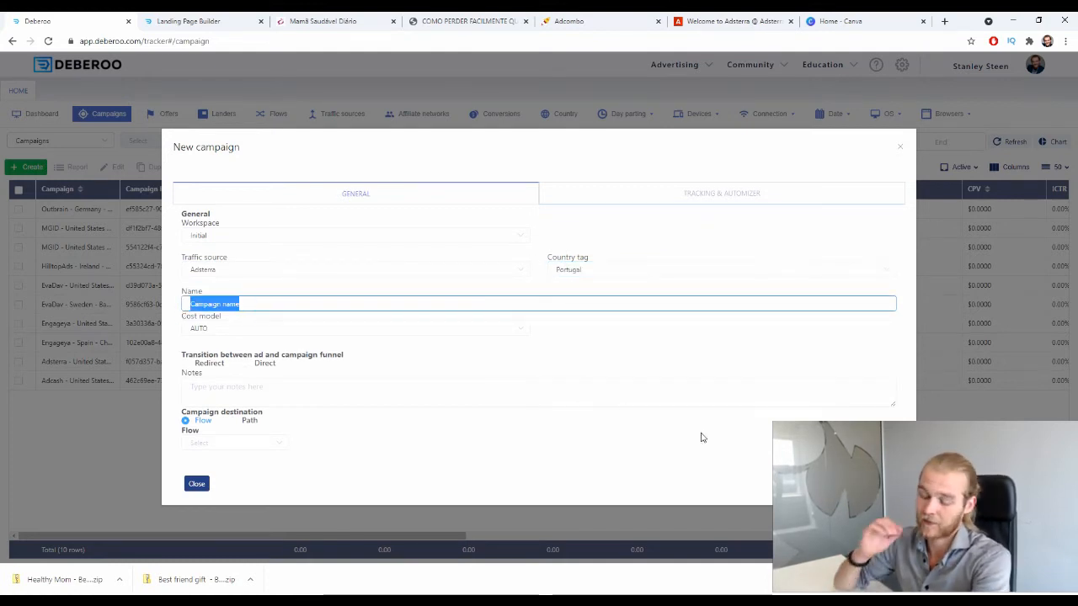
type("Benco")
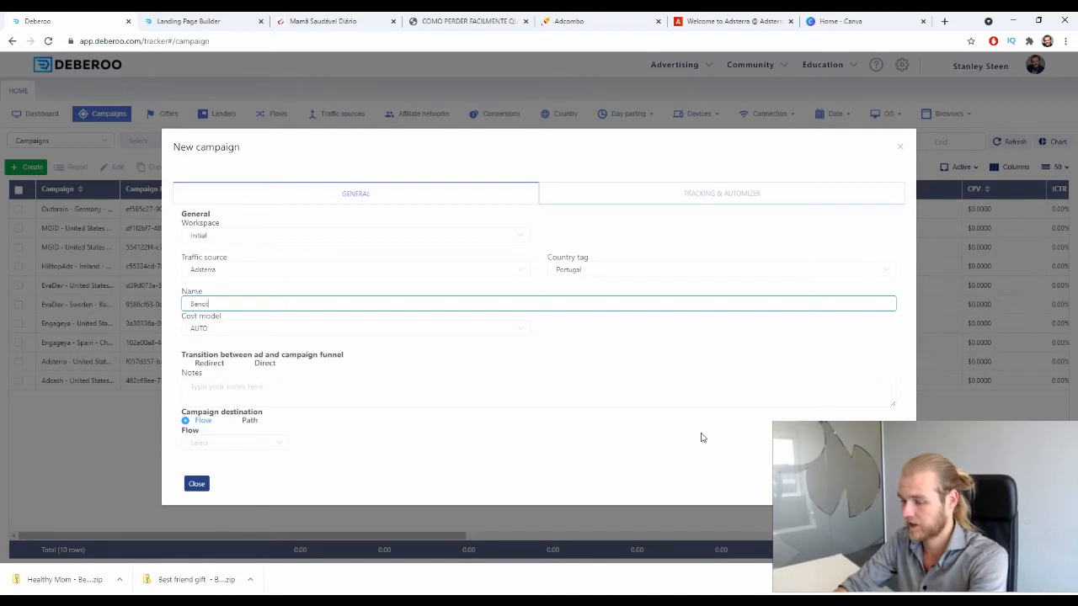
type("lit ")
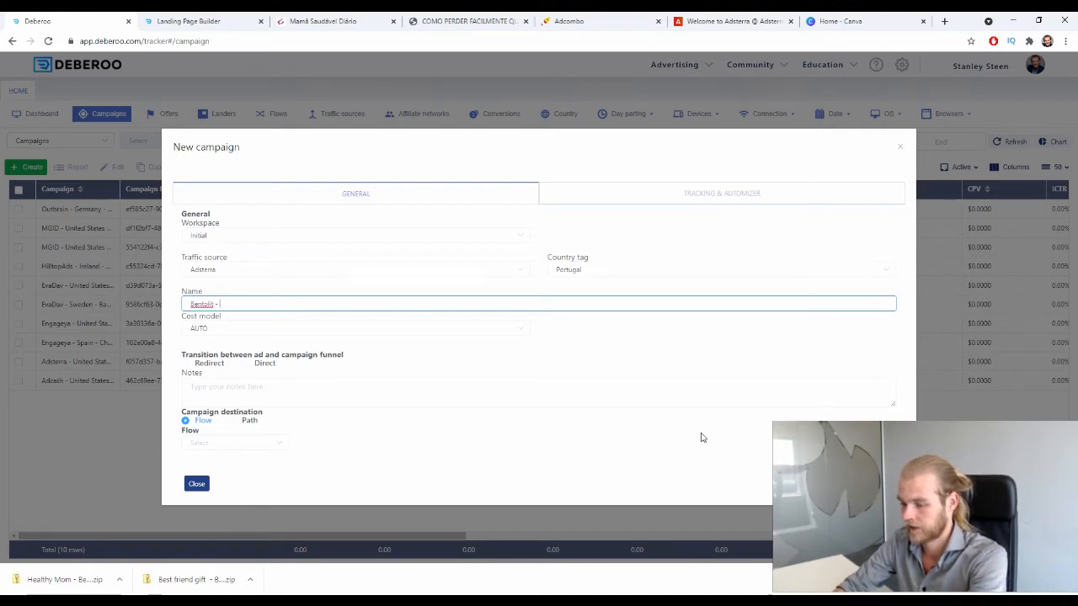
type("- AdCombo")
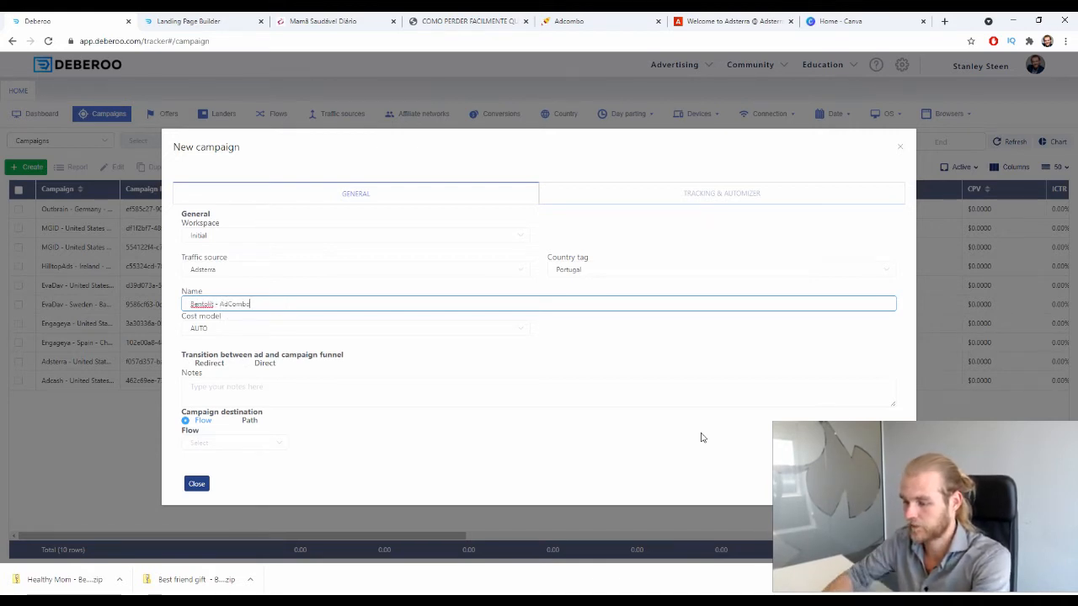
Set the transition between ad and campaign funnel to Redirect
left_click(207, 362)
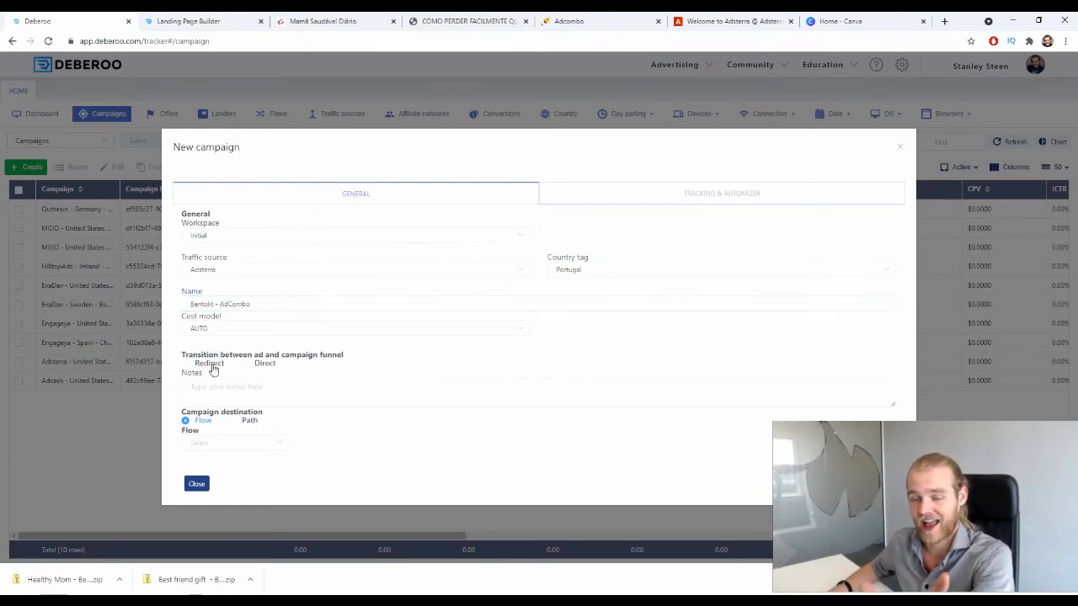
left_click(259, 371)
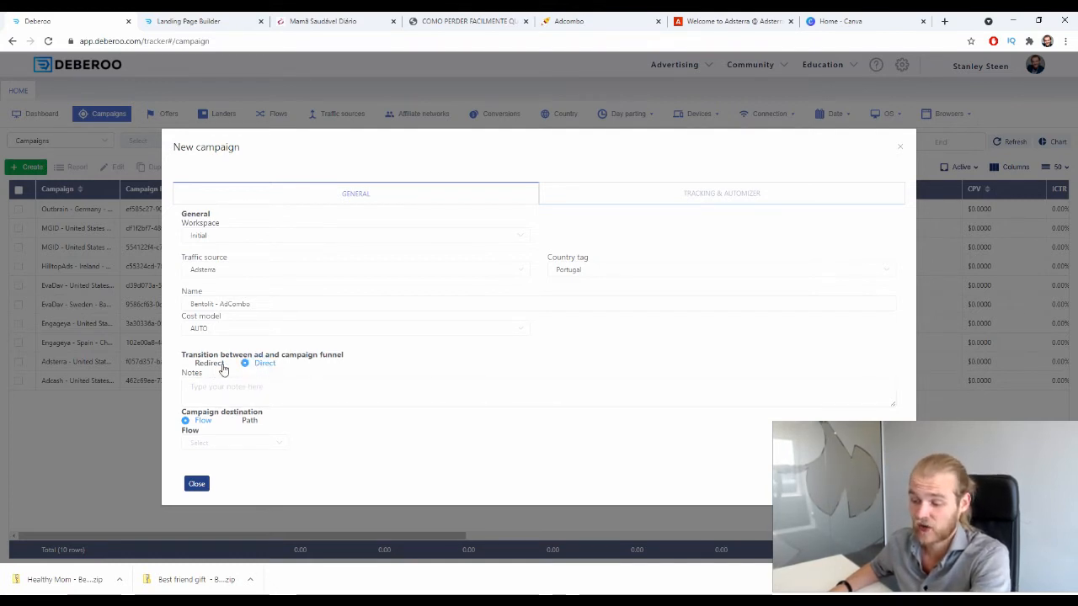
left_click(218, 366)
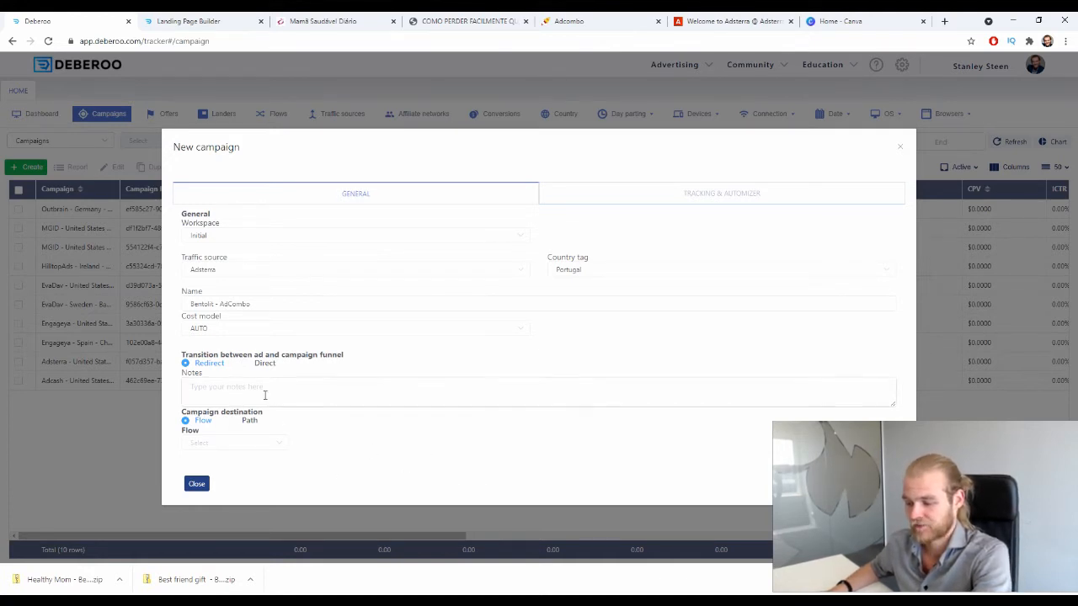
Set the campaign destination to Path, using Landers & Offers with a 302 transition to the offer
left_click_drag(187, 410, 270, 415)
left_click(282, 422)
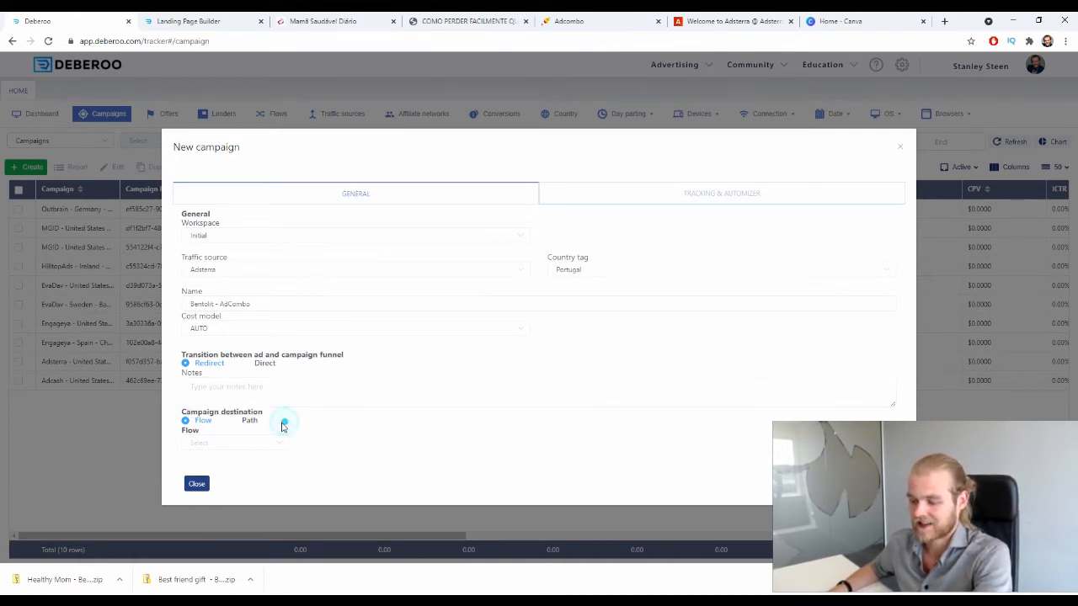
left_click(225, 443)
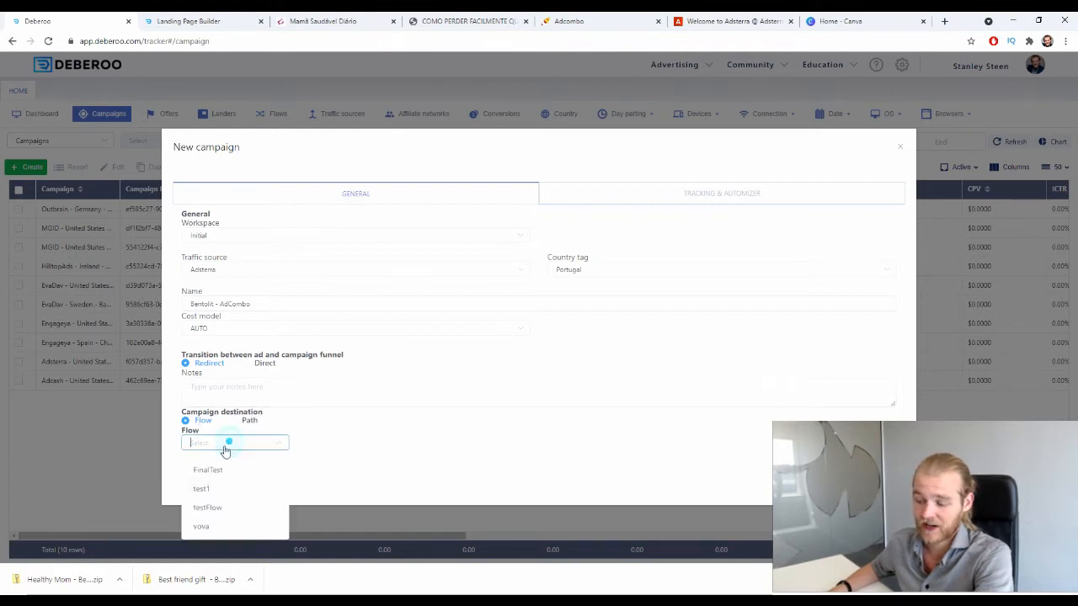
left_click(248, 421)
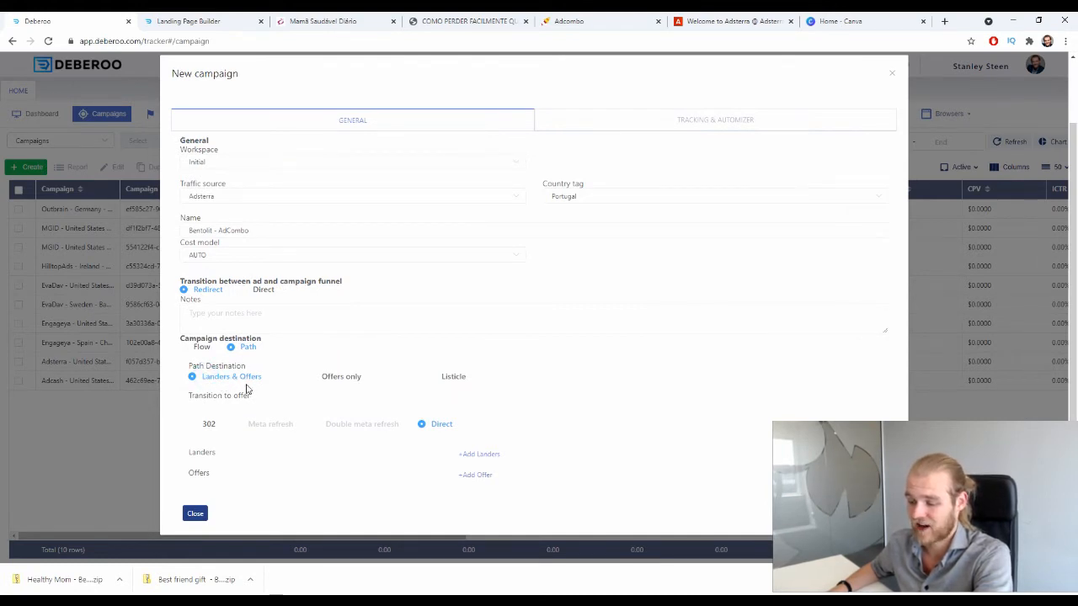
left_click(209, 423)
left_click_drag(190, 401, 234, 399)
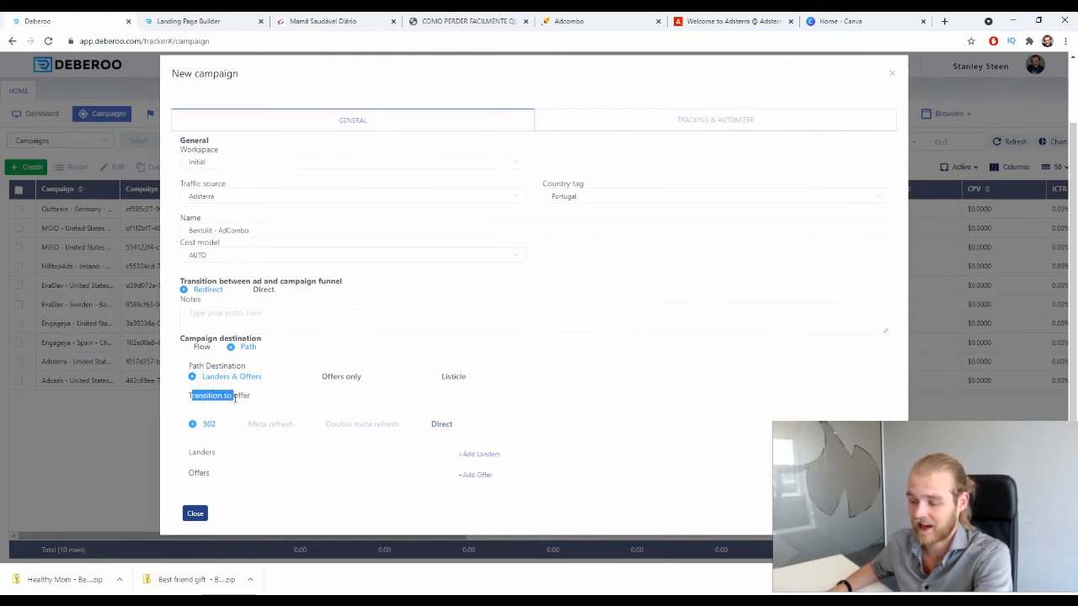
left_click(247, 401)
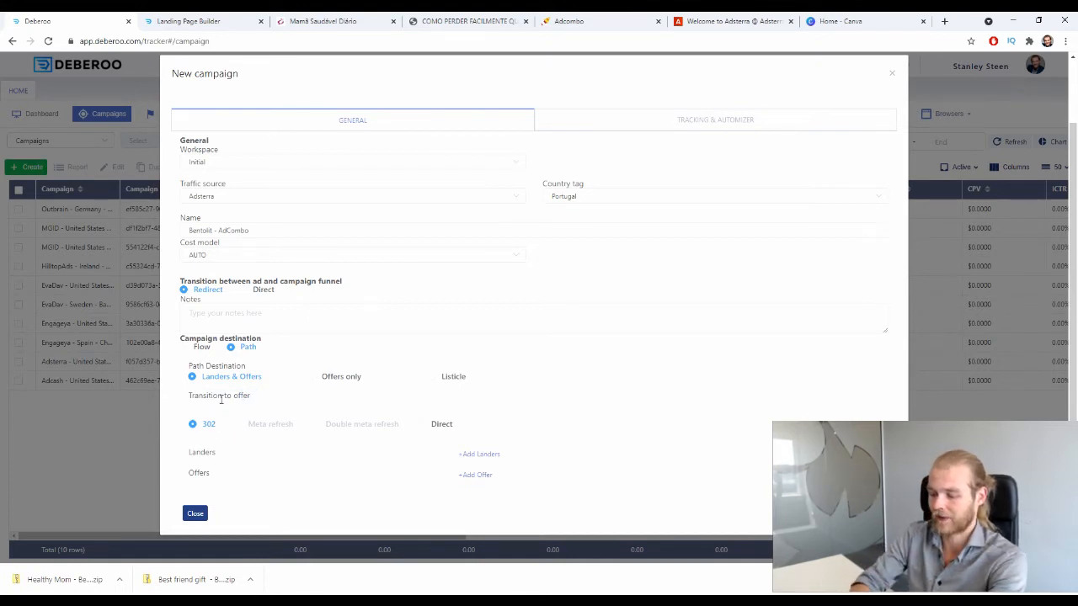
Add two empty lander entries and one empty offer entry to the campaign's path
left_click(493, 459)
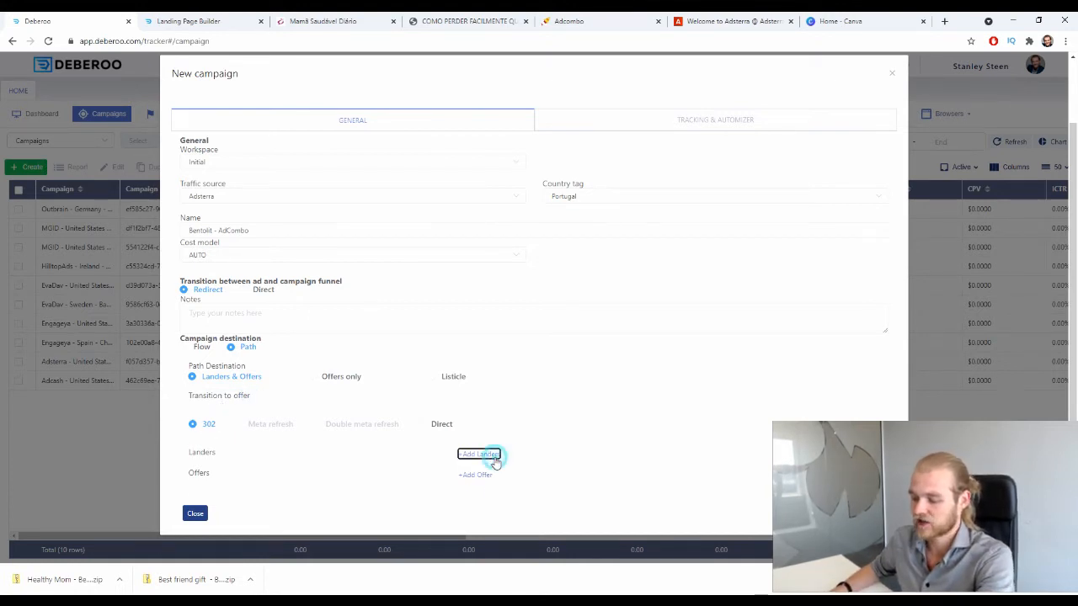
left_click(506, 456)
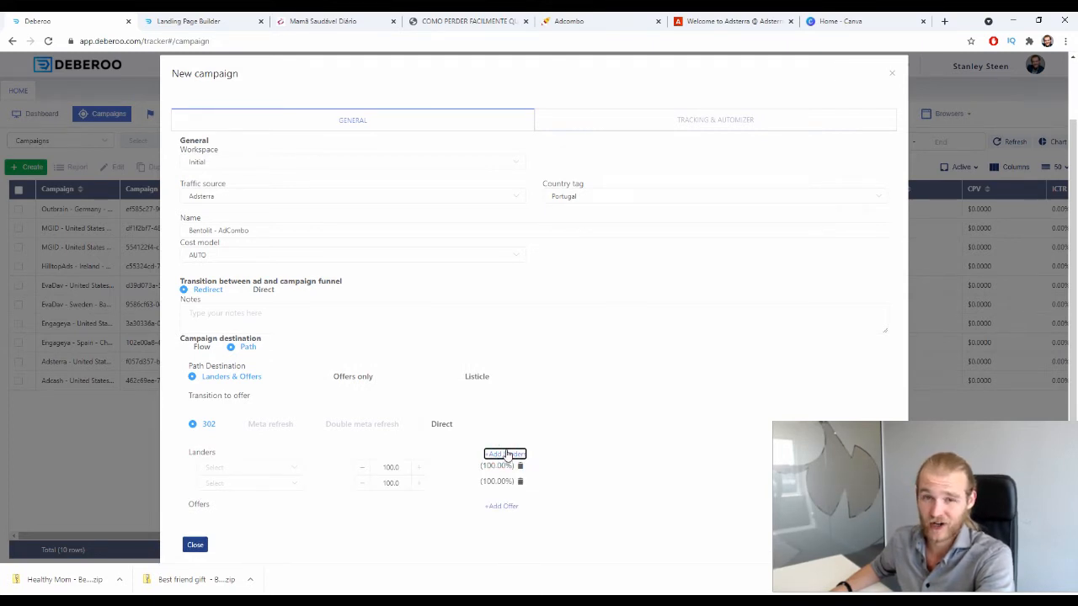
left_click(502, 510)
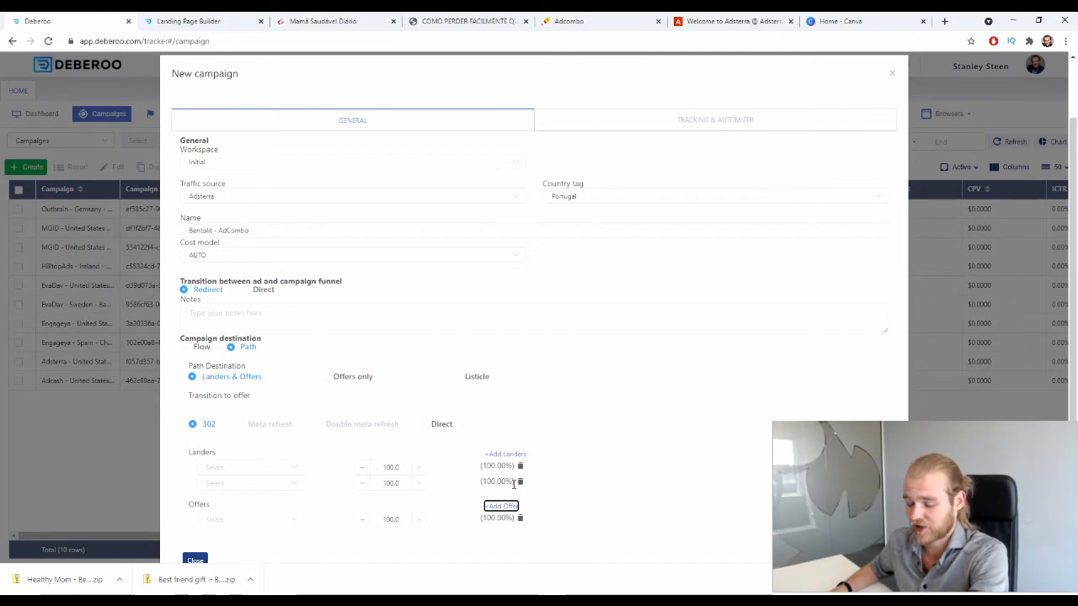
scroll(531, 467, "down", 1)
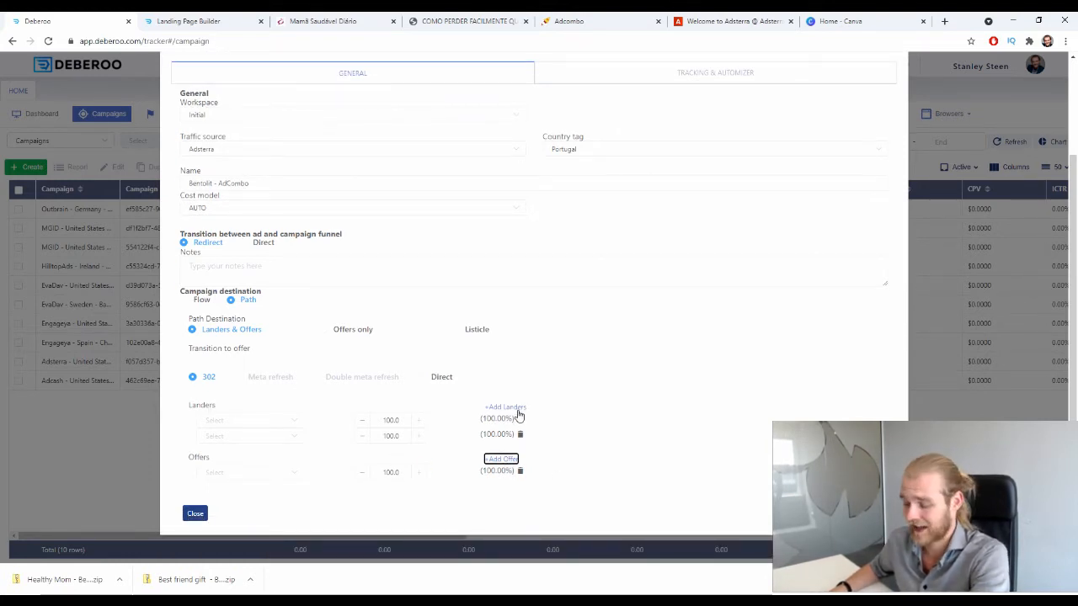
Assign "Portugal - Bentolit LP 1 - AdCombo" to the first lander entry of the path
left_click(272, 420)
type("be")
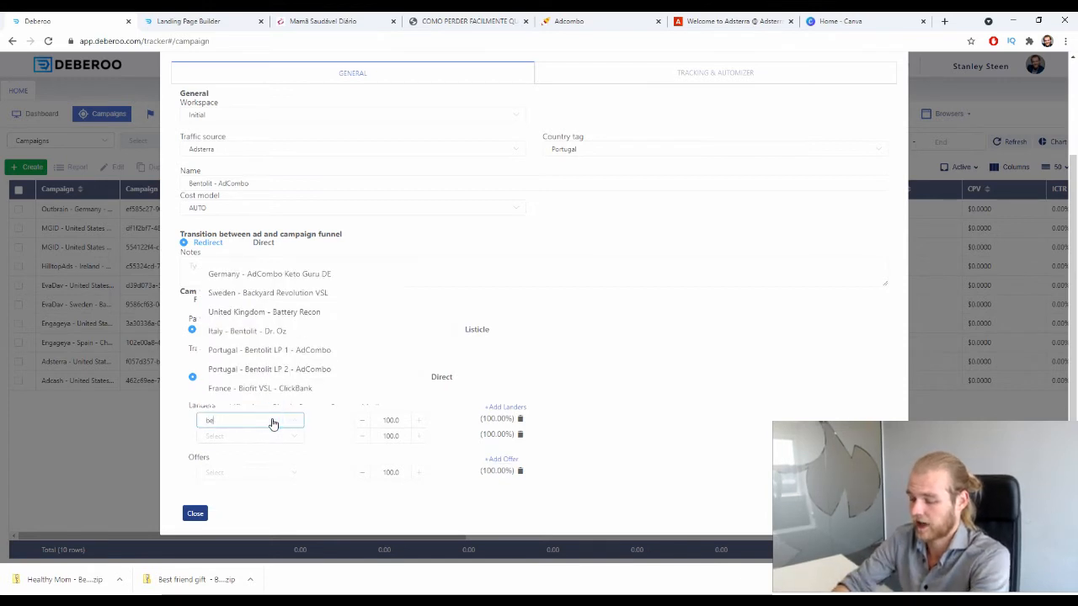
type("neo")
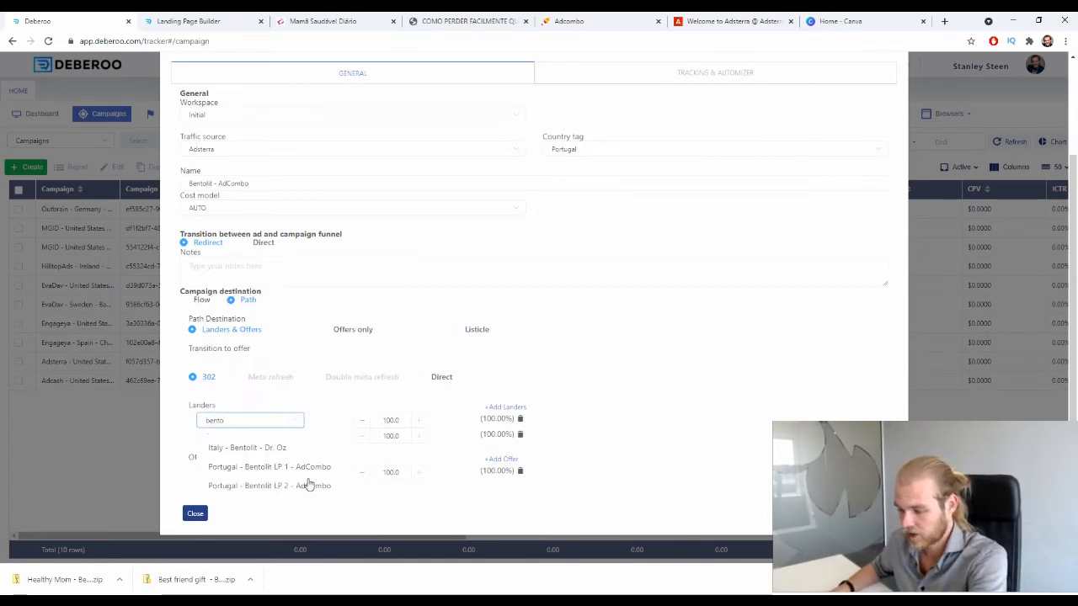
left_click(306, 467)
Assign "Portugal - Bentolit LP 2 - AdCombo" to the second lander entry of the path
left_click(281, 444)
type("benot")
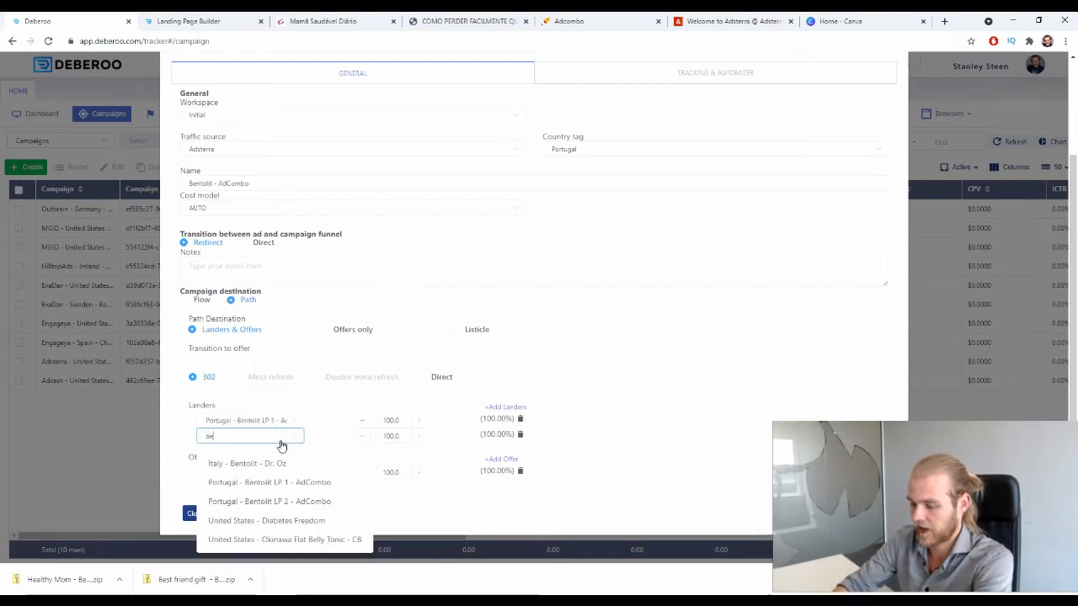
key("BackSpace")
key("BackSpace")
type("to")
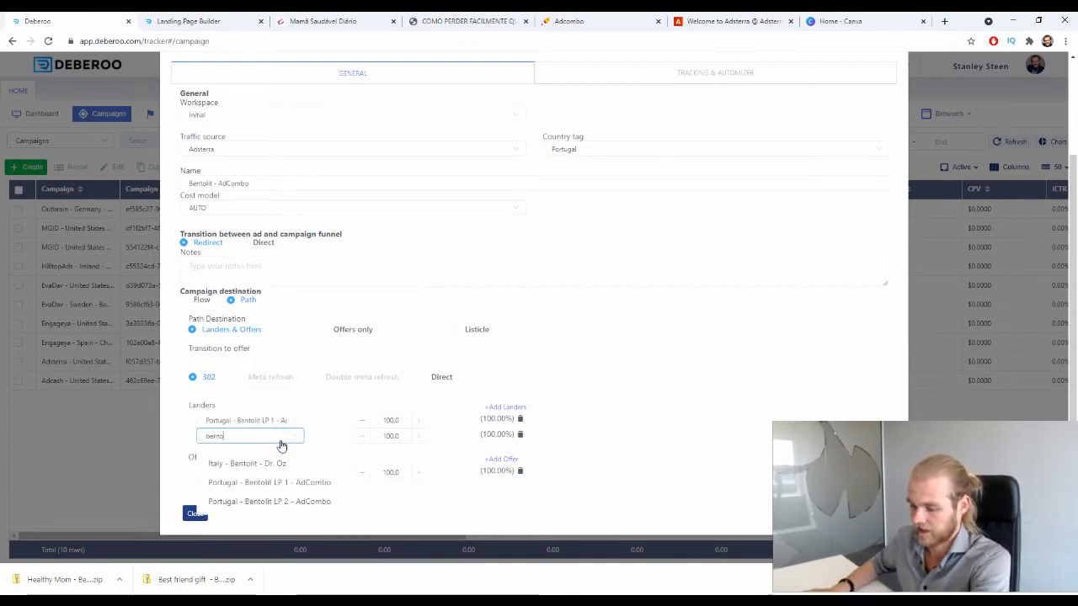
left_click(284, 501)
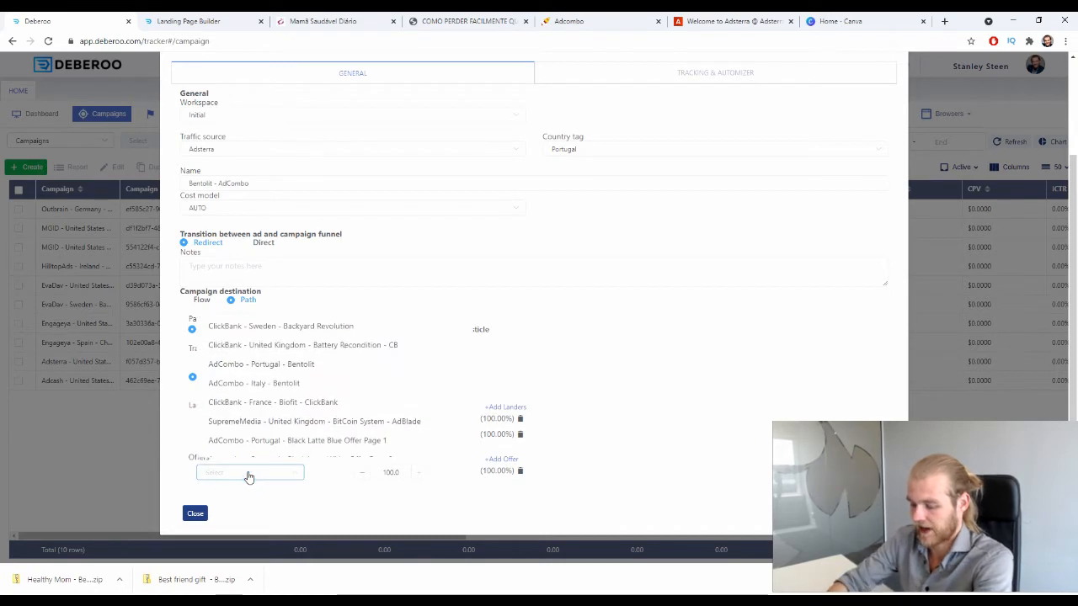
Assign the "AdCombo - Portugal - Bentolit" offer to the path's offer entry
type("ebn")
key("BackSpace")
key("BackSpace")
key("BackSpace")
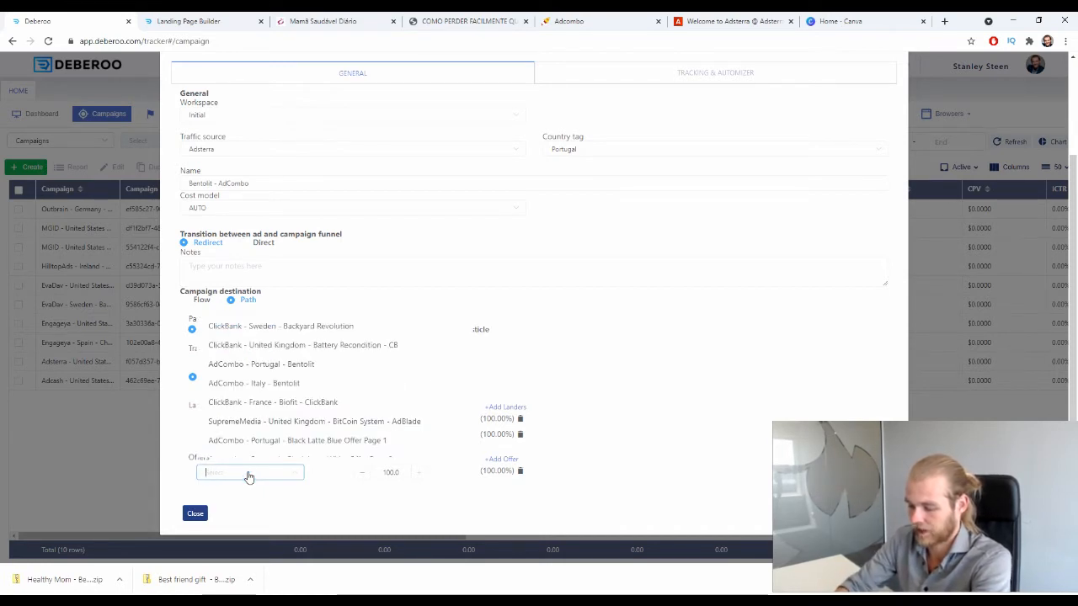
type("bentol")
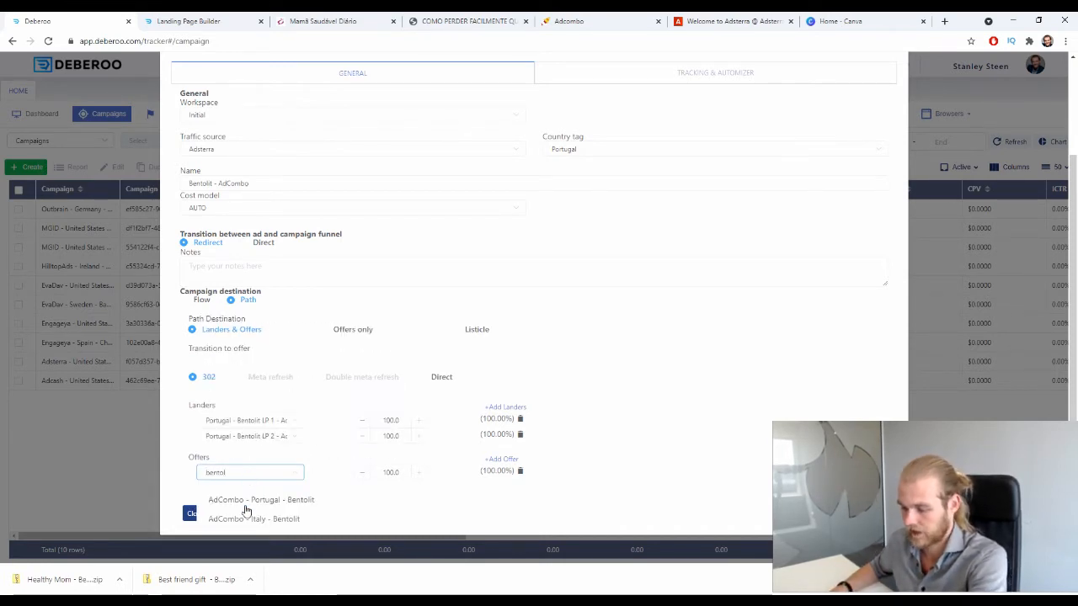
left_click(244, 500)
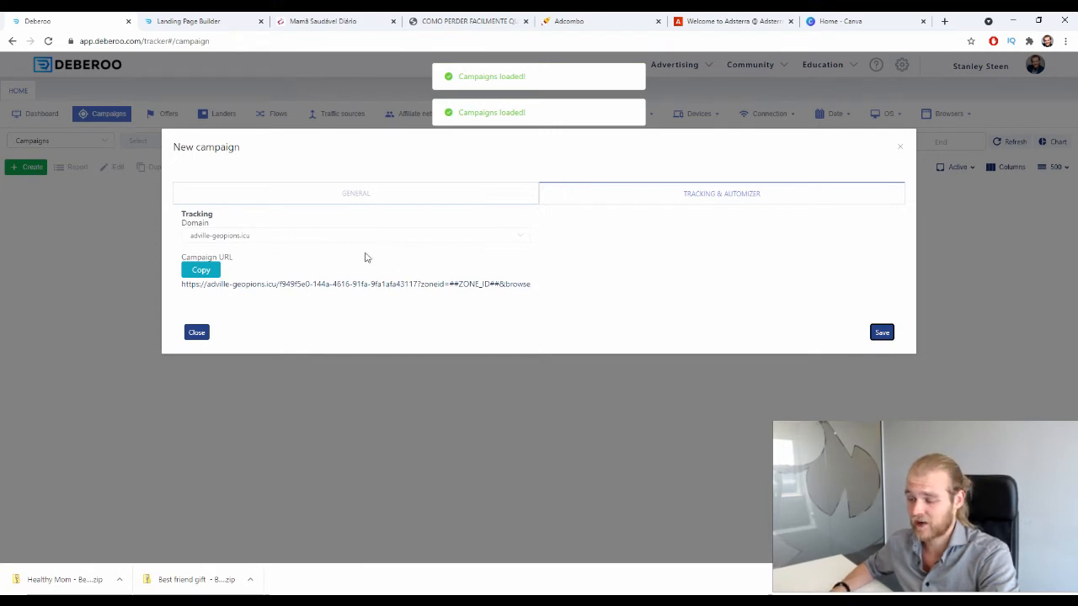
Copy the new campaign's URL from its tracking settings
left_click_drag(181, 256, 221, 256)
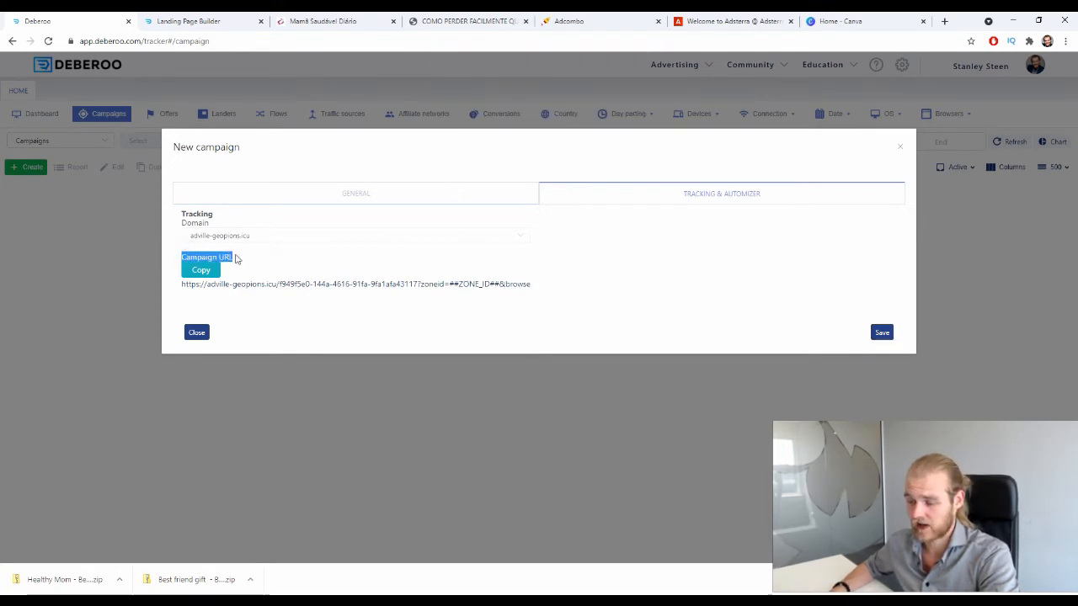
left_click(207, 269)
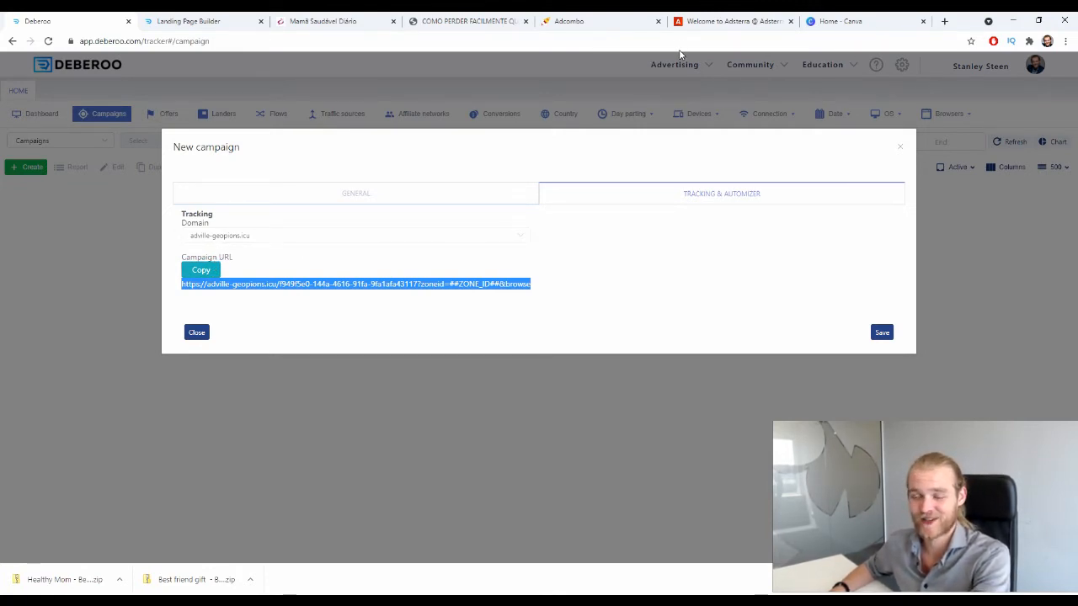
Switch to Adsterra and start a new campaign named "PT - Bentolit - AdCombo"
left_click(739, 25)
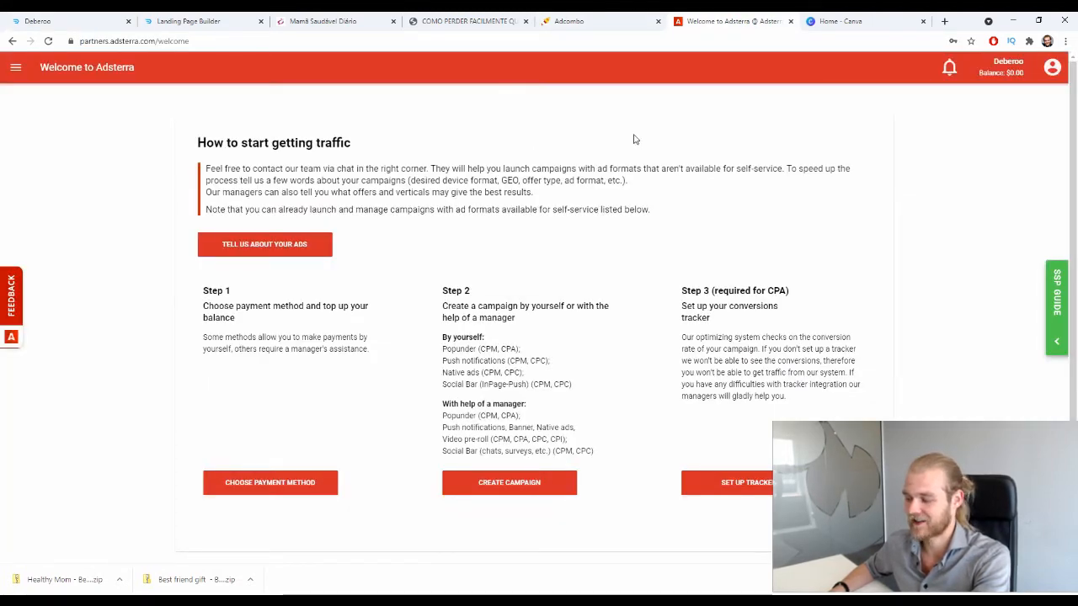
left_click(18, 68)
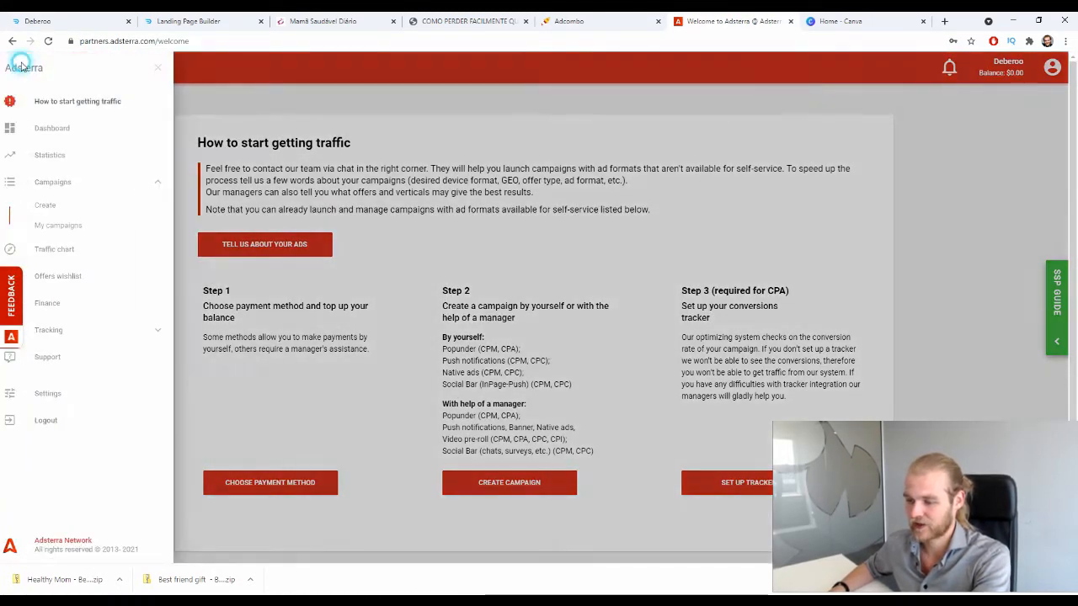
left_click(82, 205)
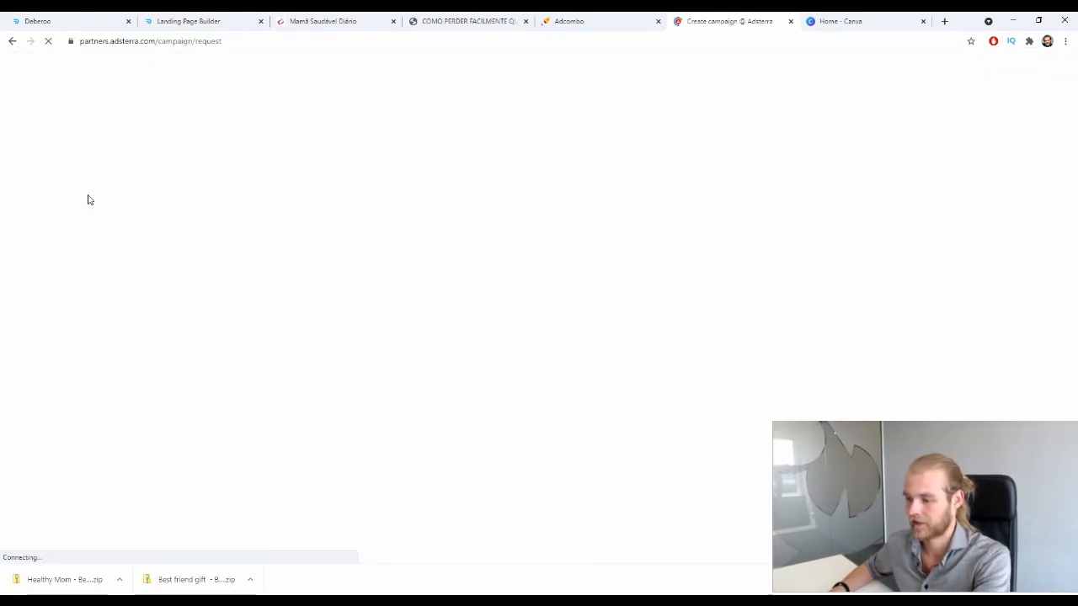
left_click(310, 192)
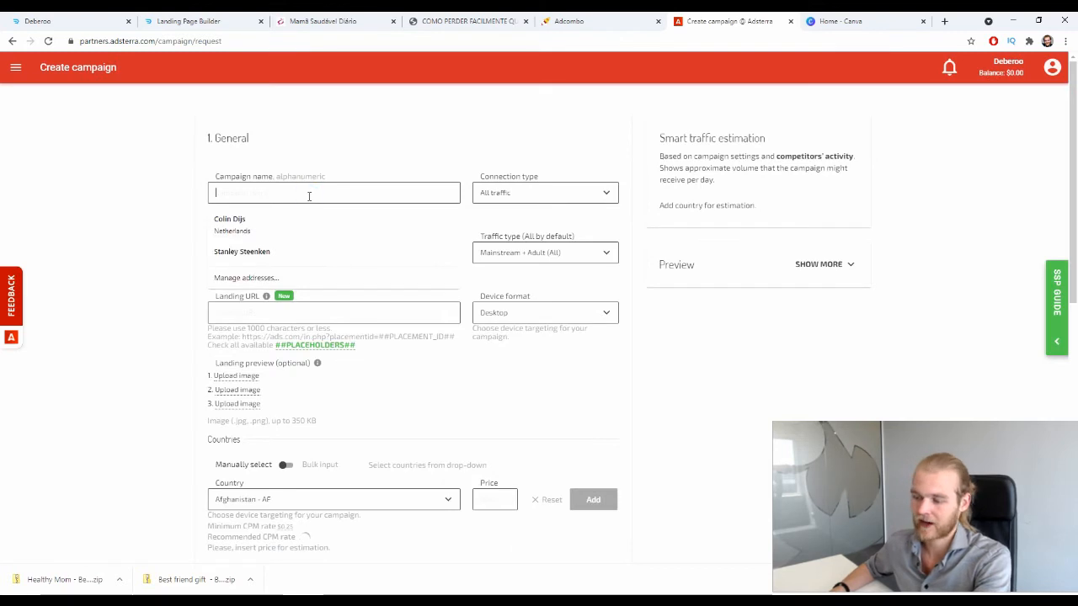
left_click(392, 154)
left_click(360, 192)
type("PT - Bentolit - AdC")
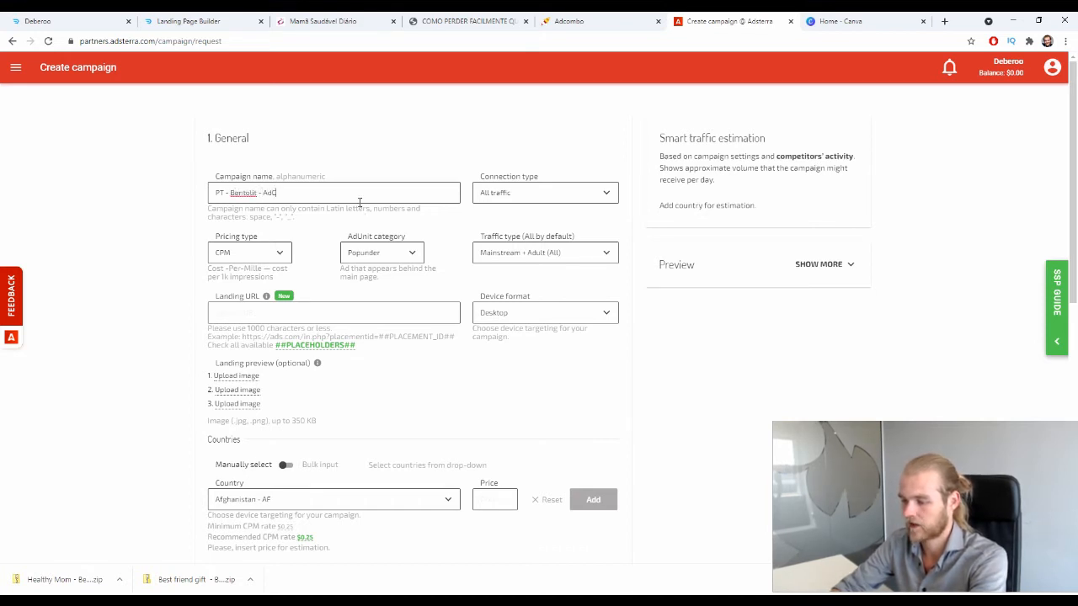
type("bo")
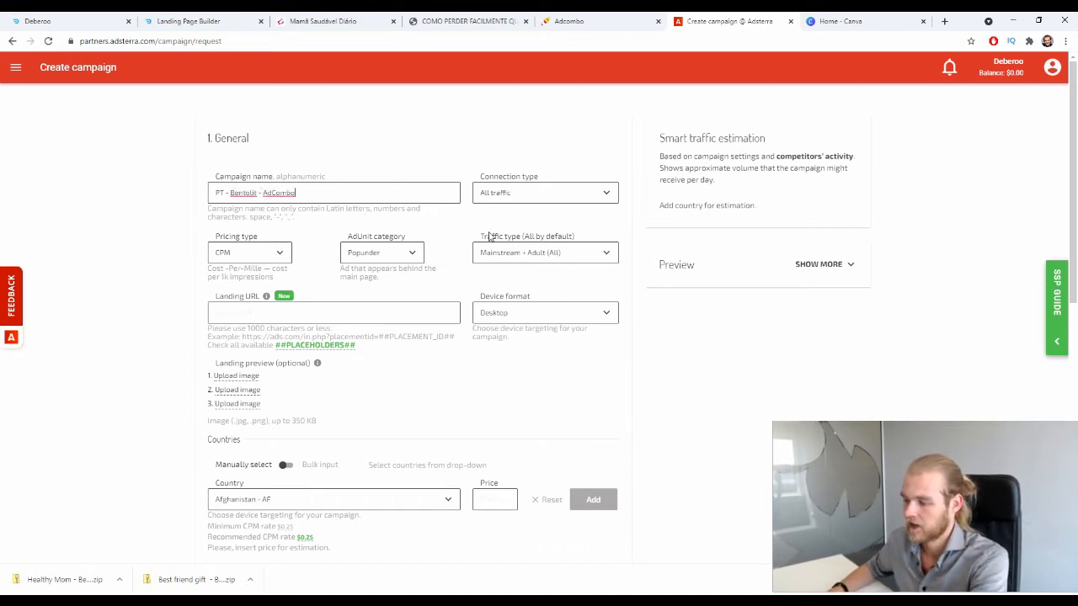
Choose All traffic as the campaign's connection type and CPM as its pricing type
left_click(514, 192)
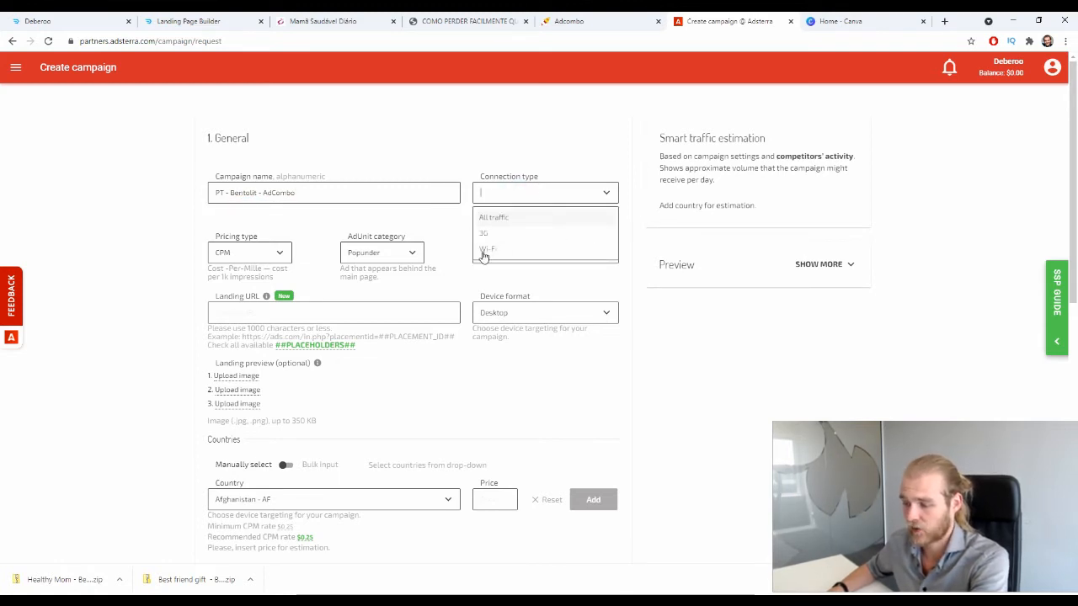
left_click(495, 218)
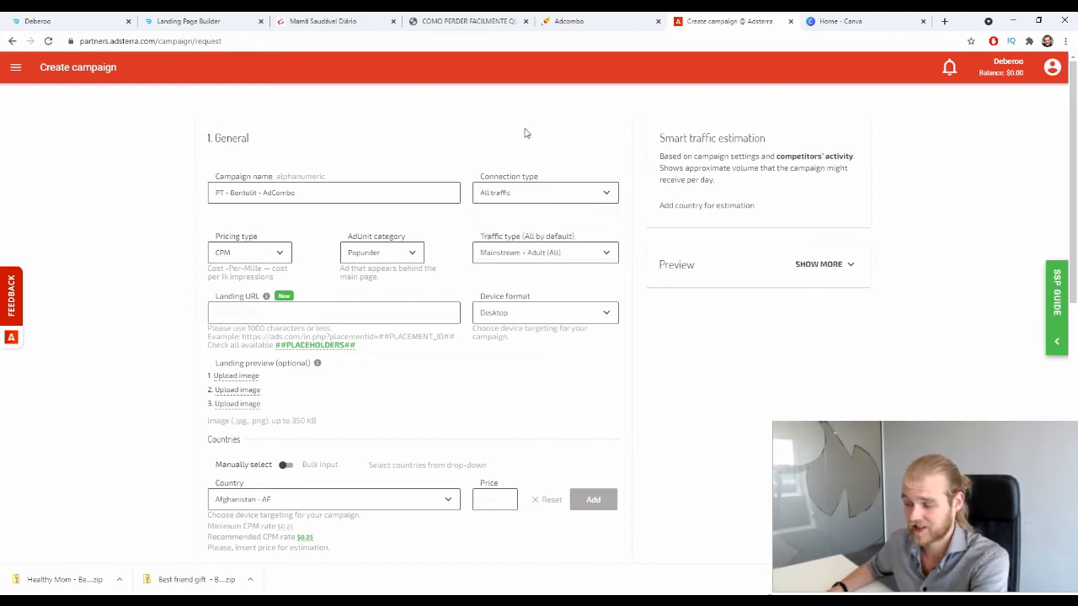
left_click(547, 193)
left_click(544, 166)
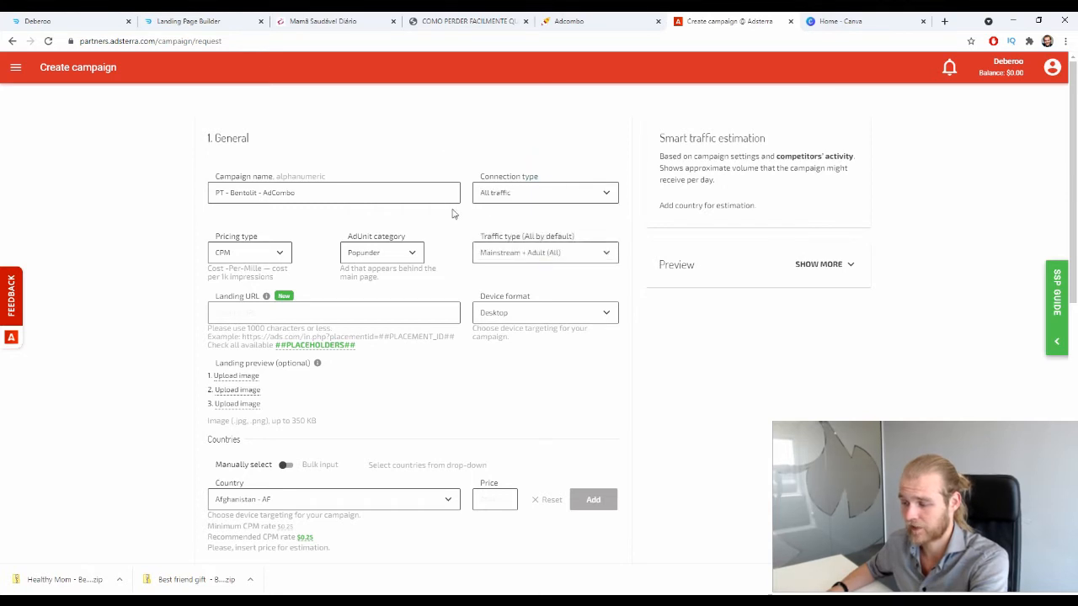
left_click(272, 252)
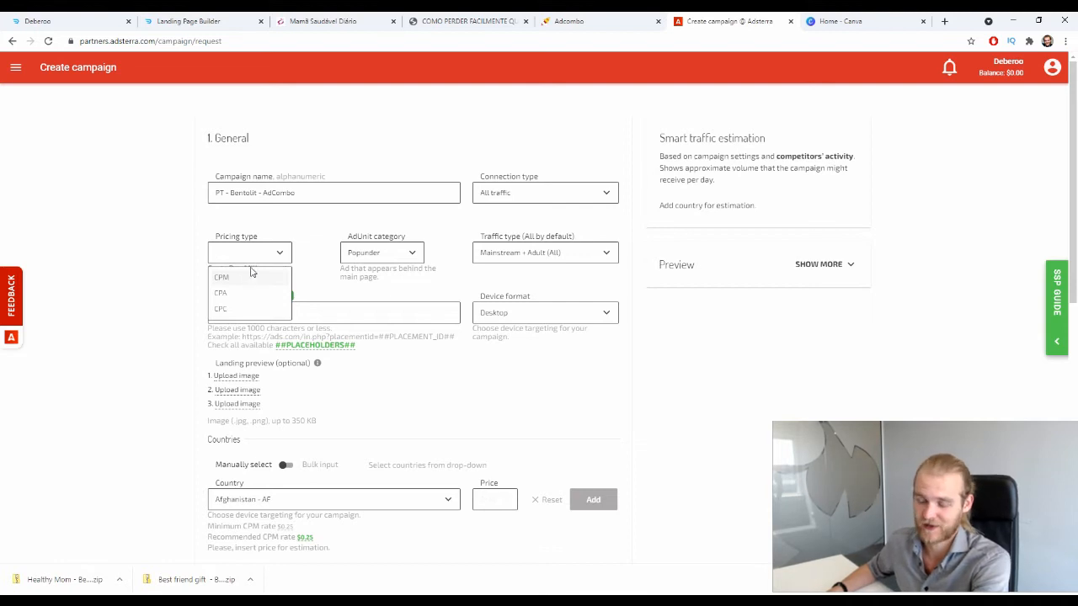
left_click(243, 281)
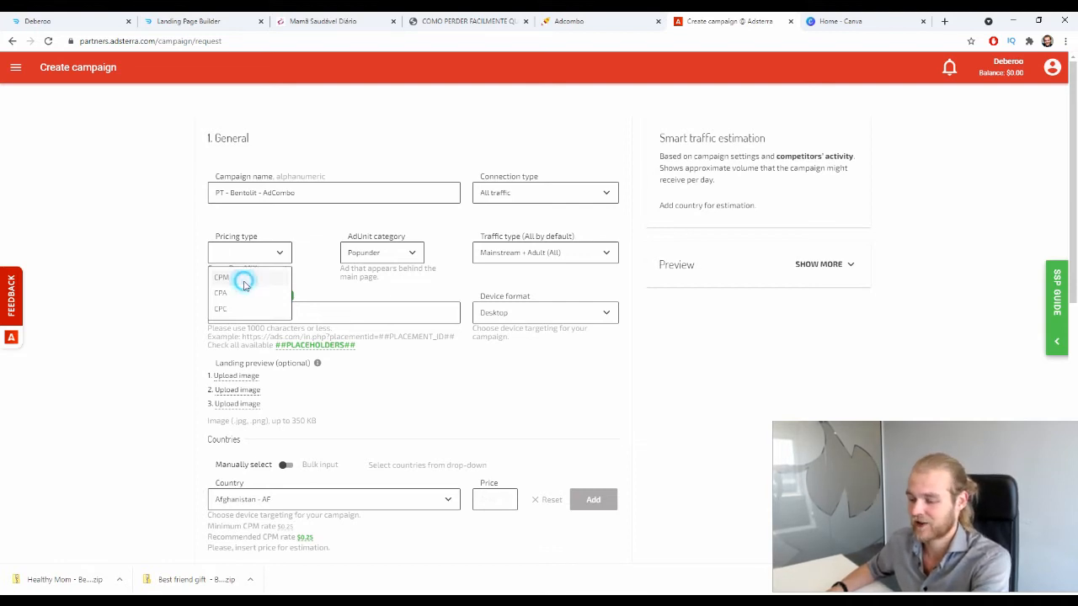
left_click(222, 281)
left_click(142, 270)
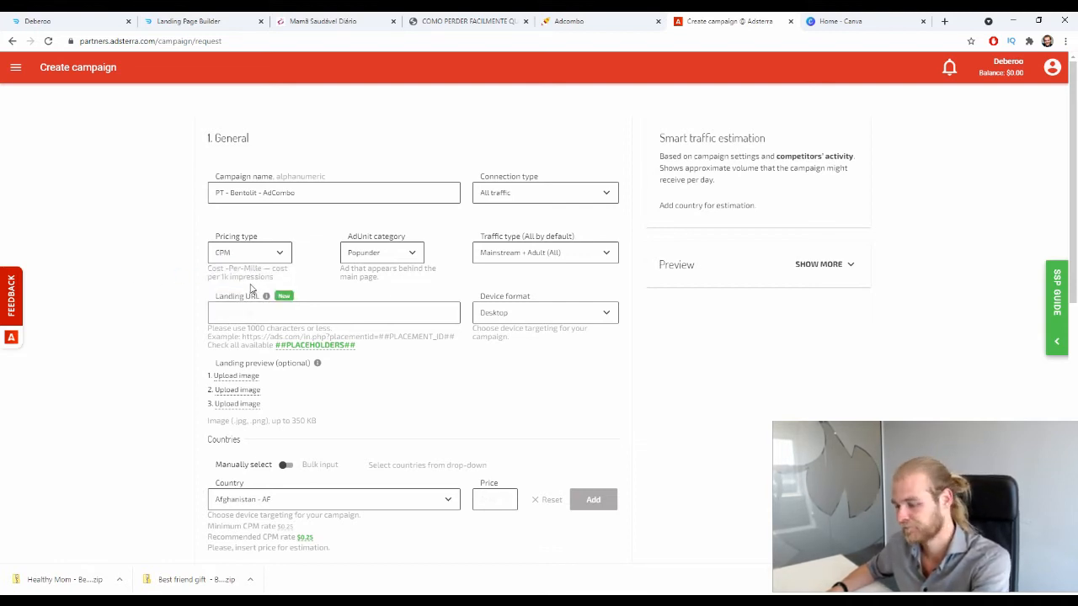
Set the AdUnit category to Native banner and the traffic type to Mainstream
left_click(409, 249)
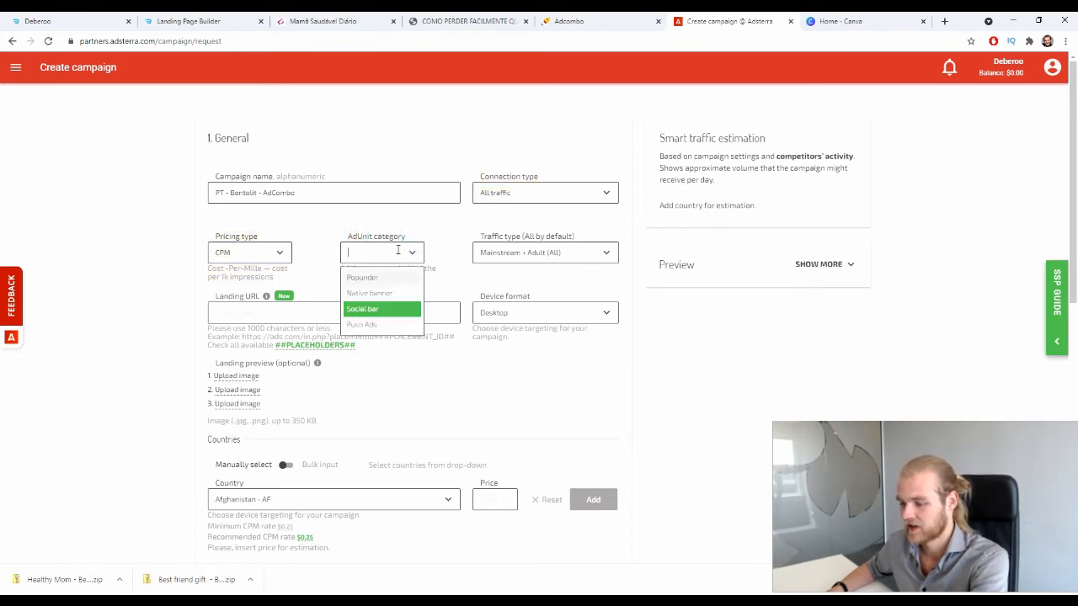
left_click(376, 293)
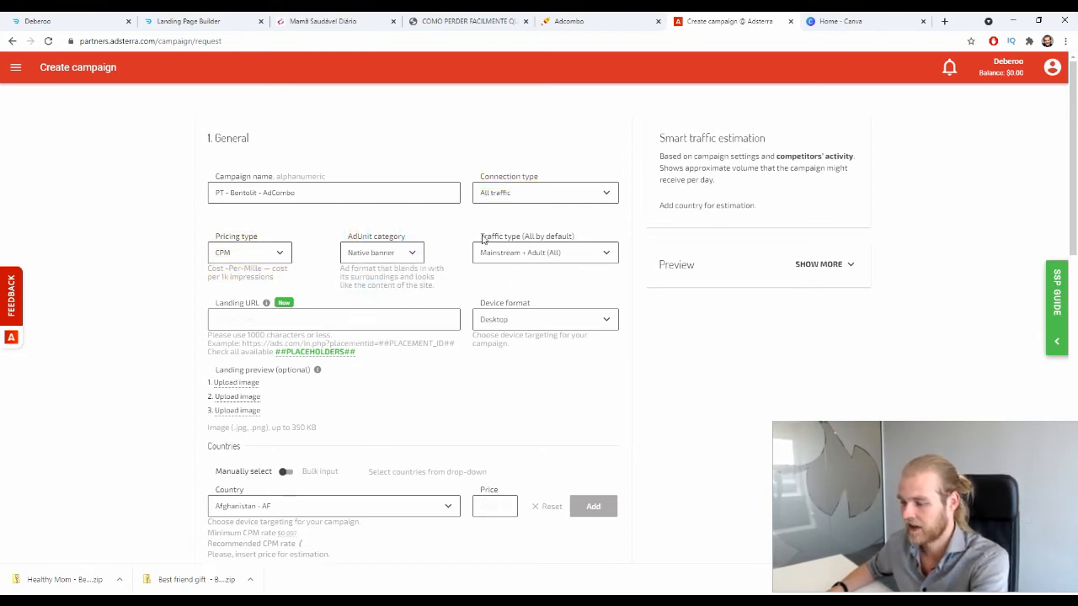
left_click(549, 255)
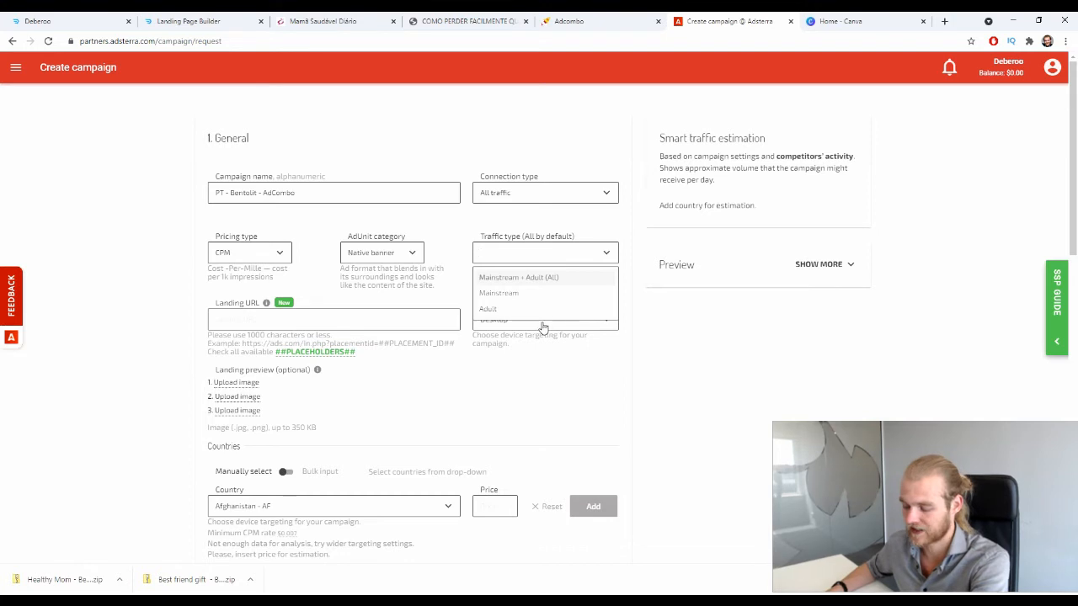
left_click(500, 294)
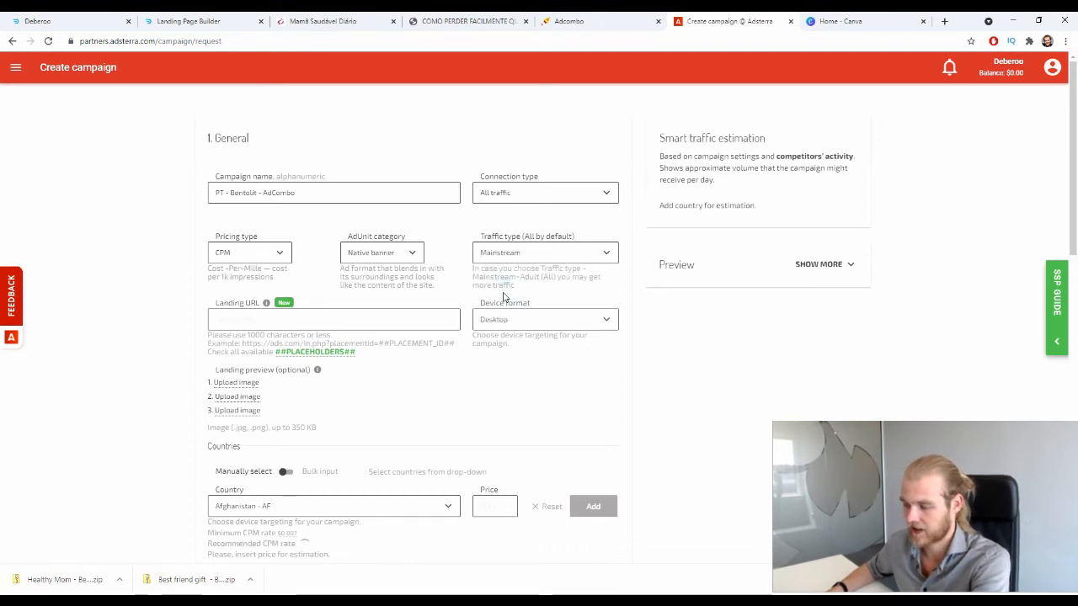
Paste the copied tracker campaign URL as the landing URL and check its tracking placeholders
scroll(451, 245, "down", 1)
scroll(450, 245, "down", 3)
scroll(450, 245, "up", 2)
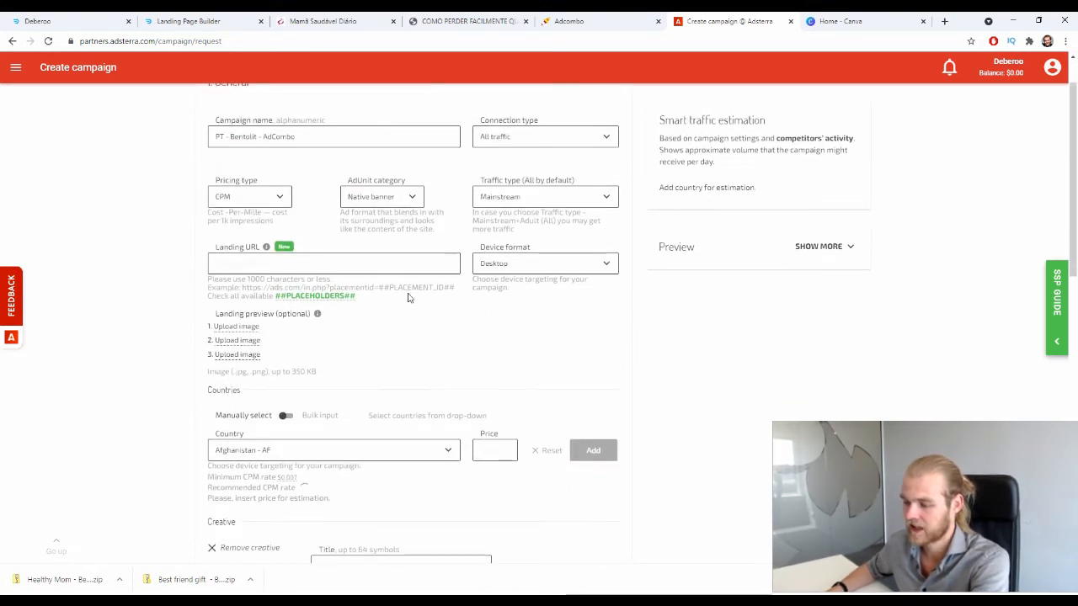
left_click(240, 270)
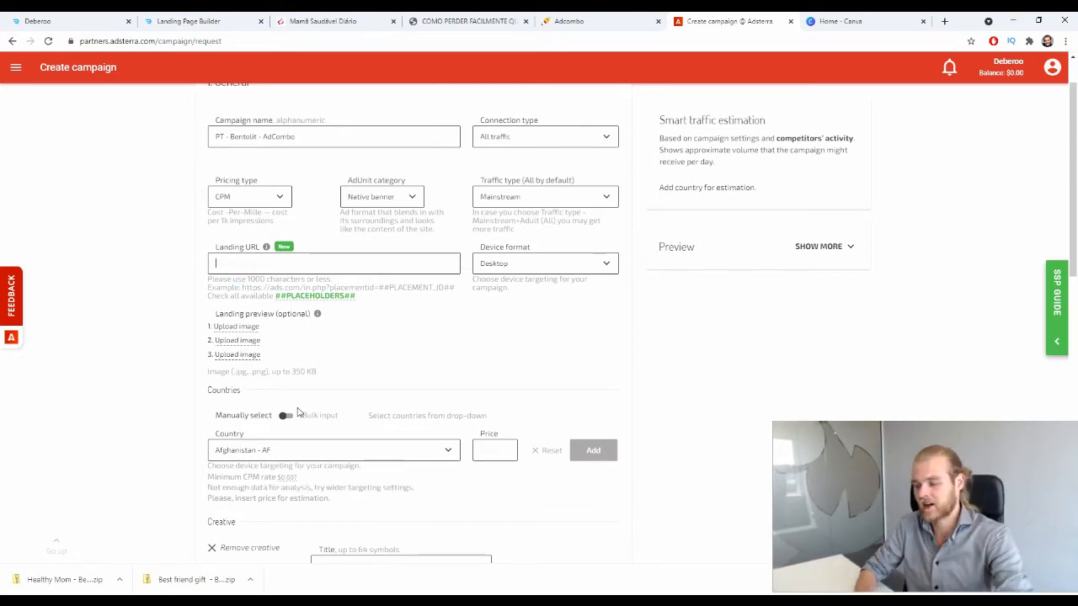
key("ctrl+v")
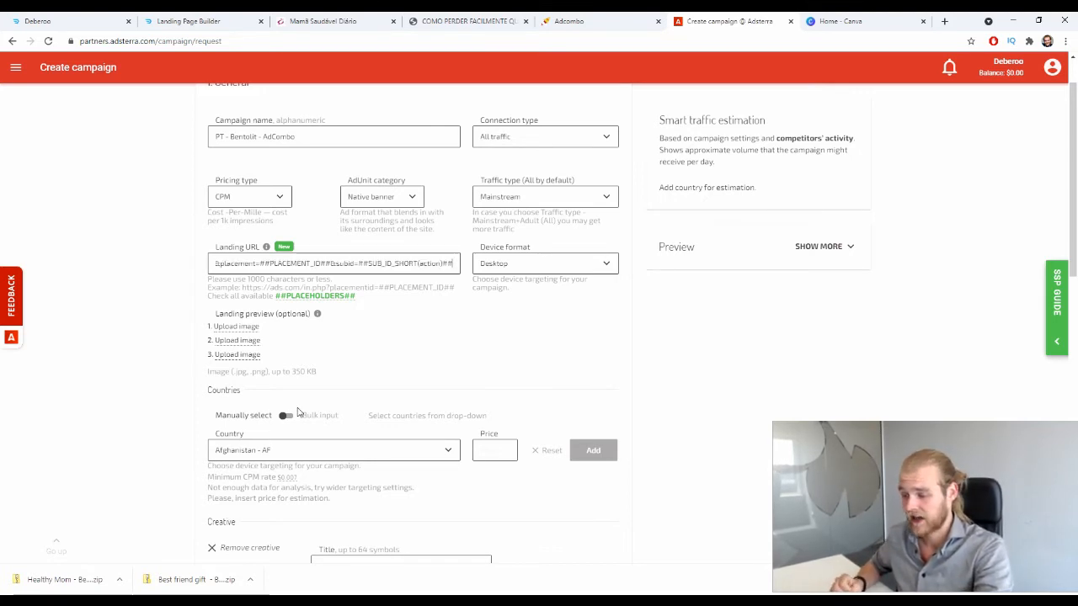
left_click_drag(384, 255, 213, 290)
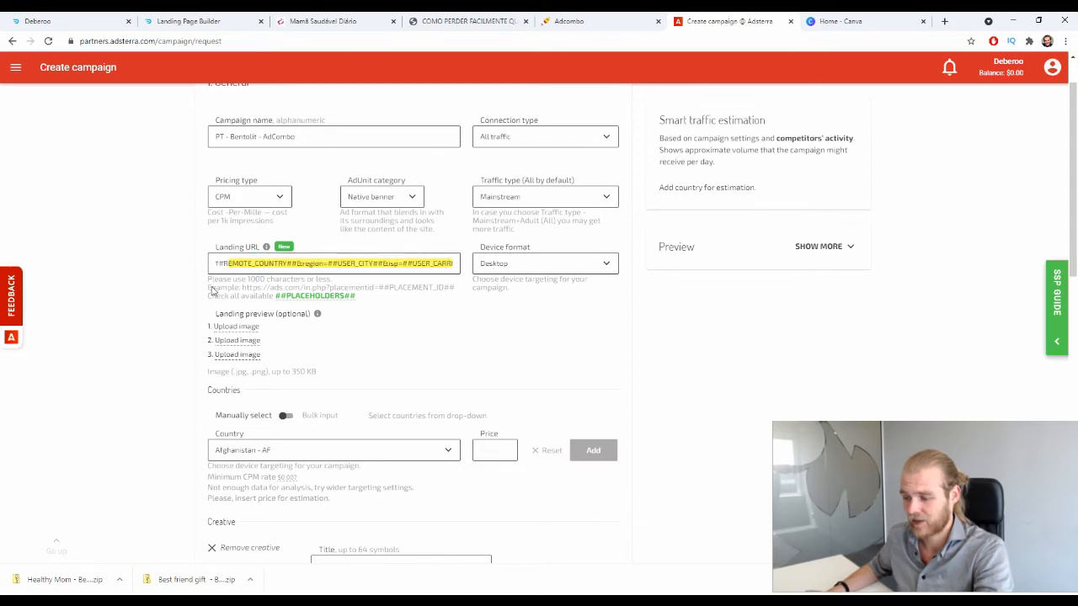
left_click(156, 270)
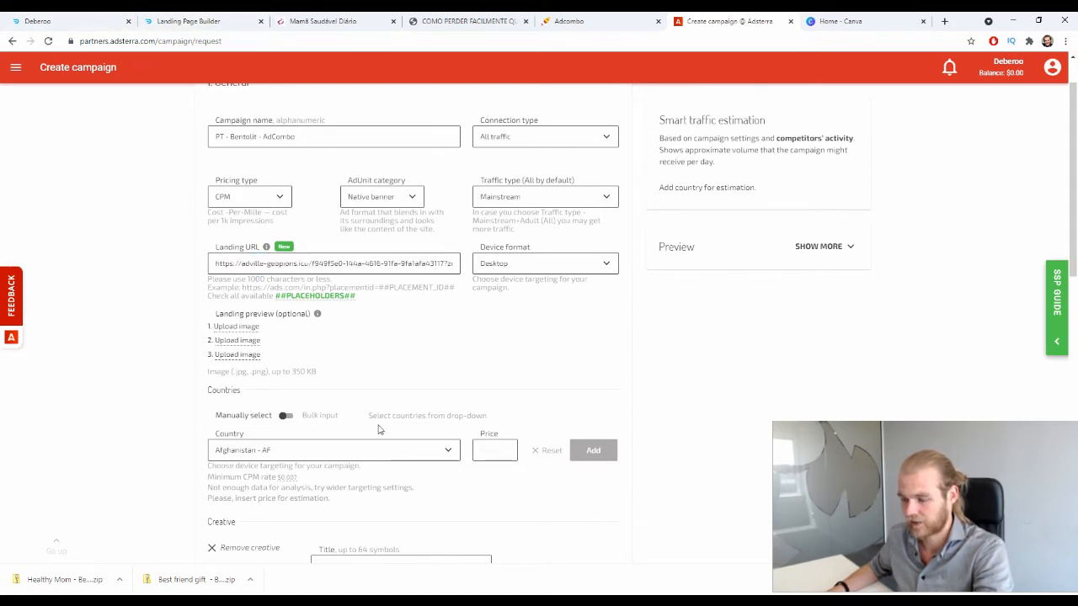
Choose Desktop as the campaign's device format
left_click(512, 264)
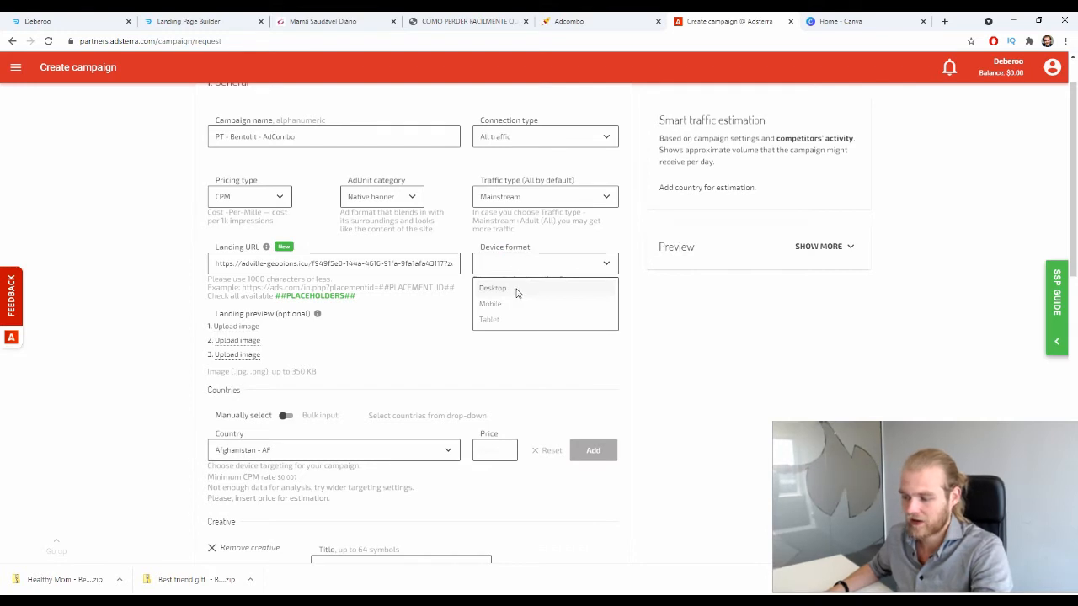
left_click(514, 290)
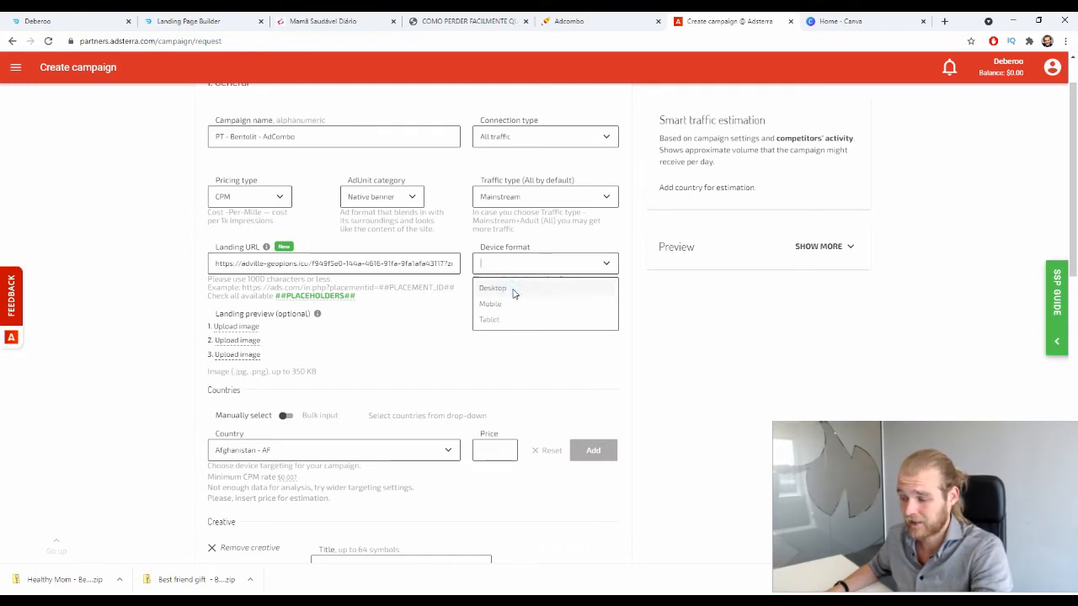
left_click(513, 290)
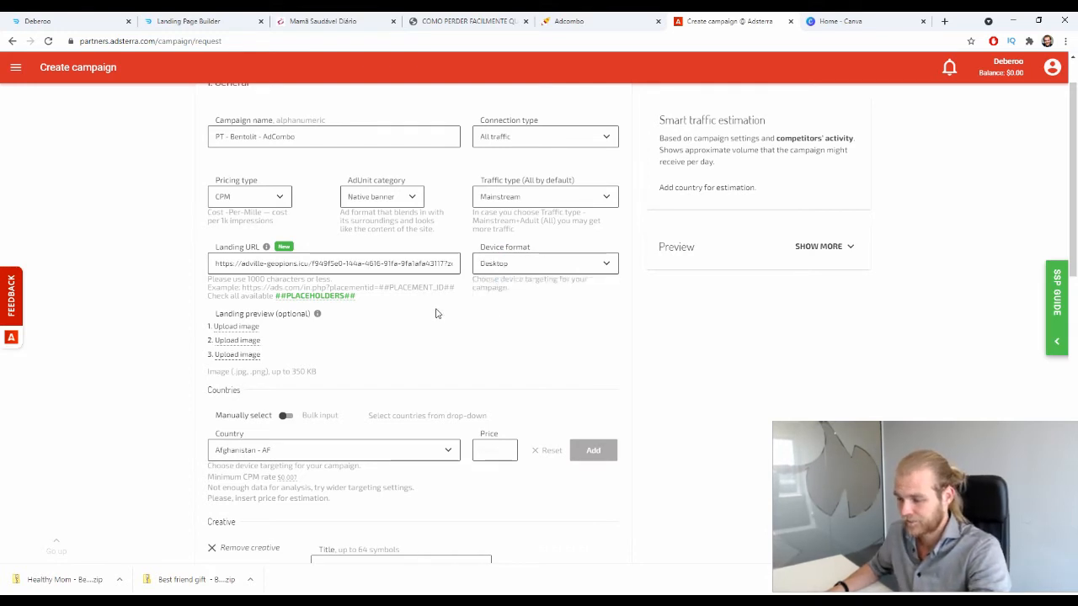
Choose Portugal - PT as the campaign's target country
scroll(434, 304, "down", 2)
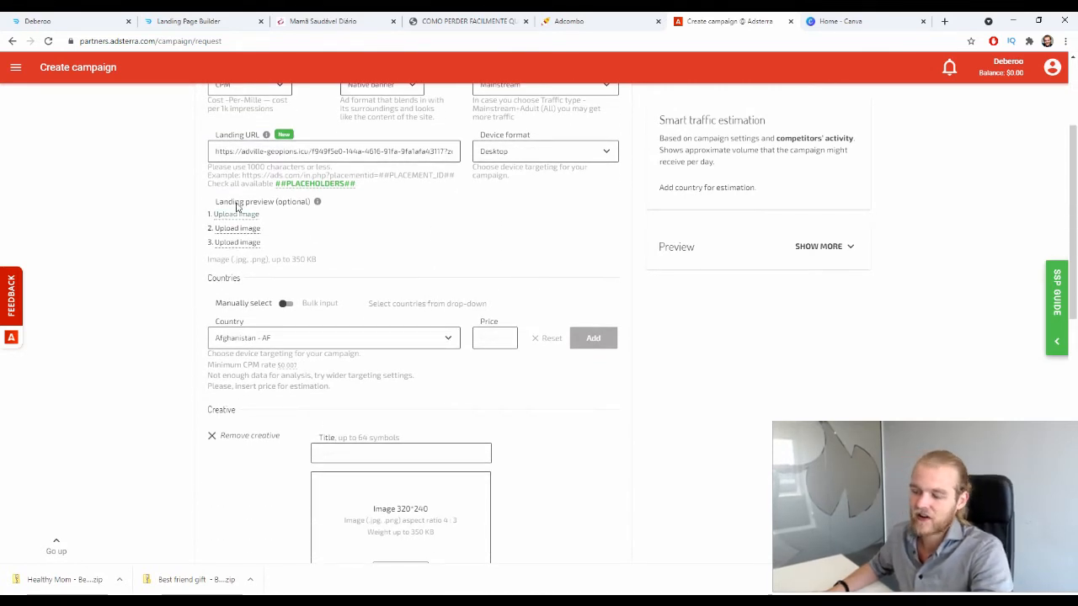
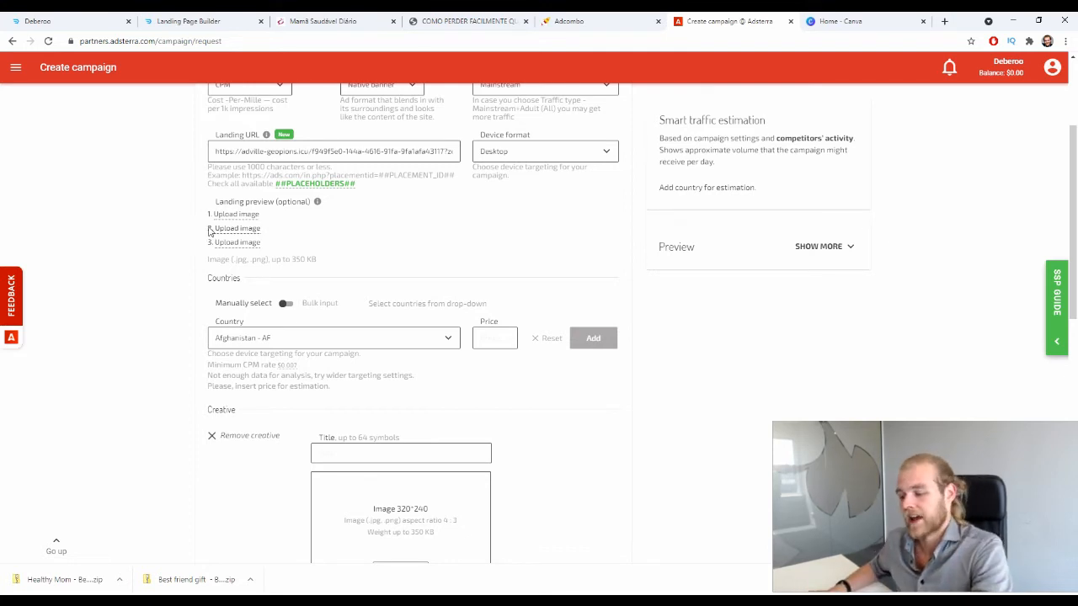
scroll(251, 213, "down", 2)
scroll(253, 177, "up", 1)
left_click(304, 278)
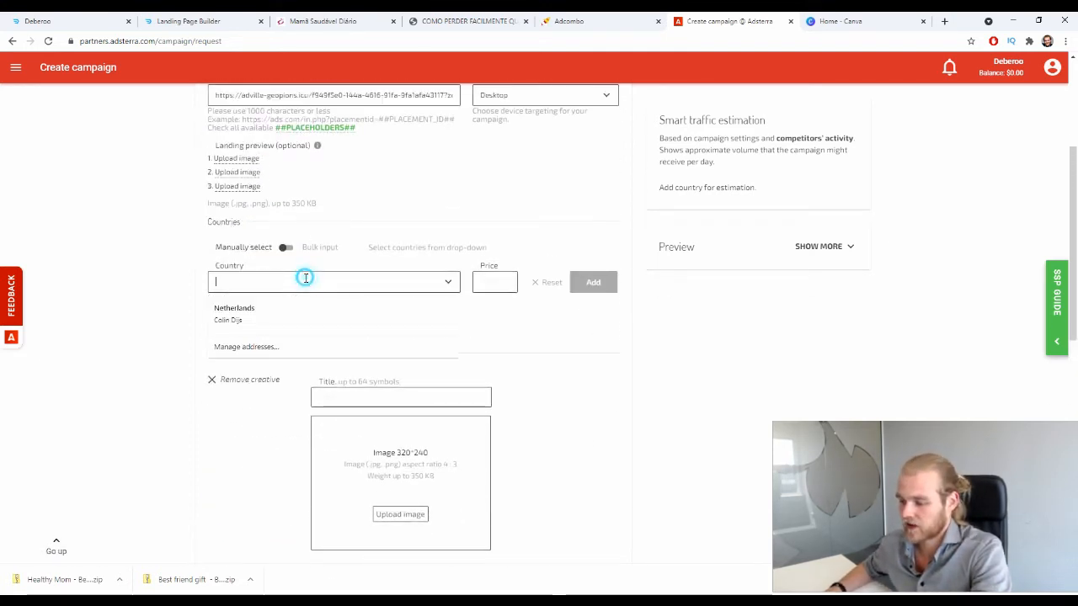
type("port")
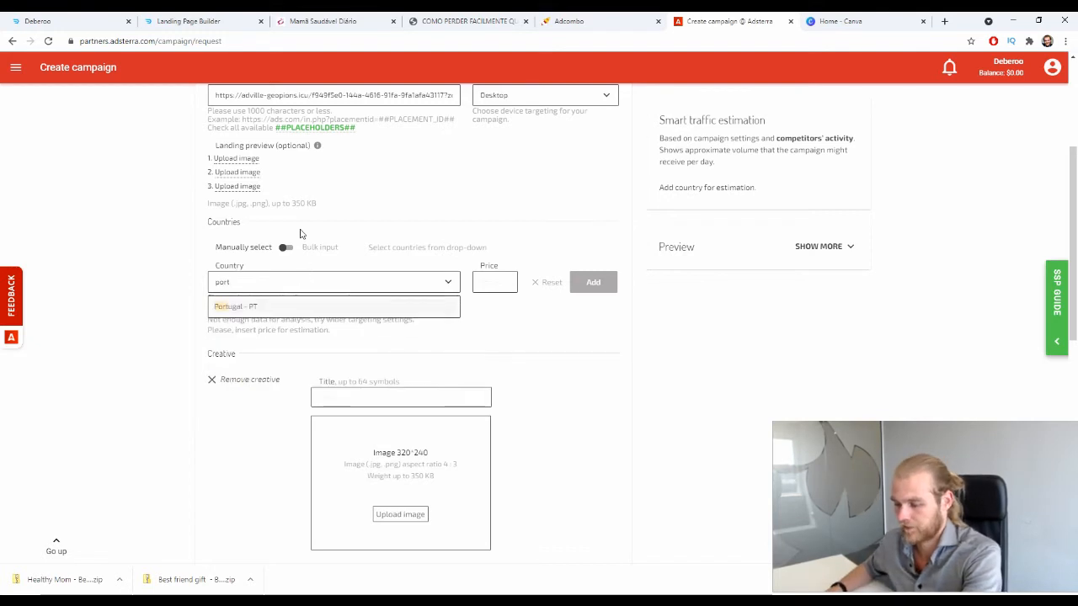
left_click(248, 306)
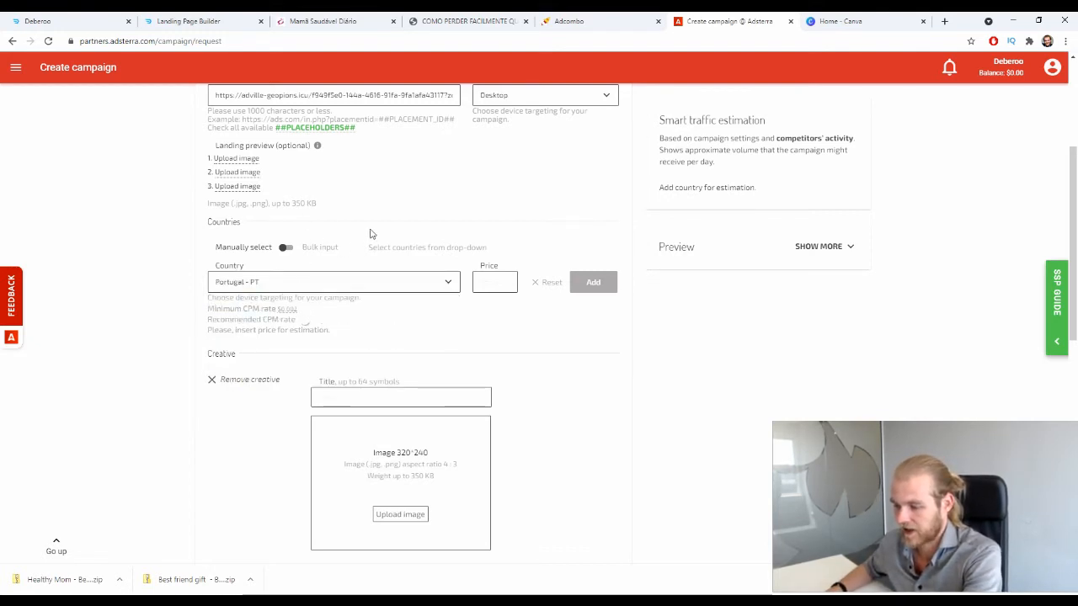
Check Portugal's recommended and minimum CPM rates and set the country's price to 0.015
left_click_drag(210, 319, 268, 322)
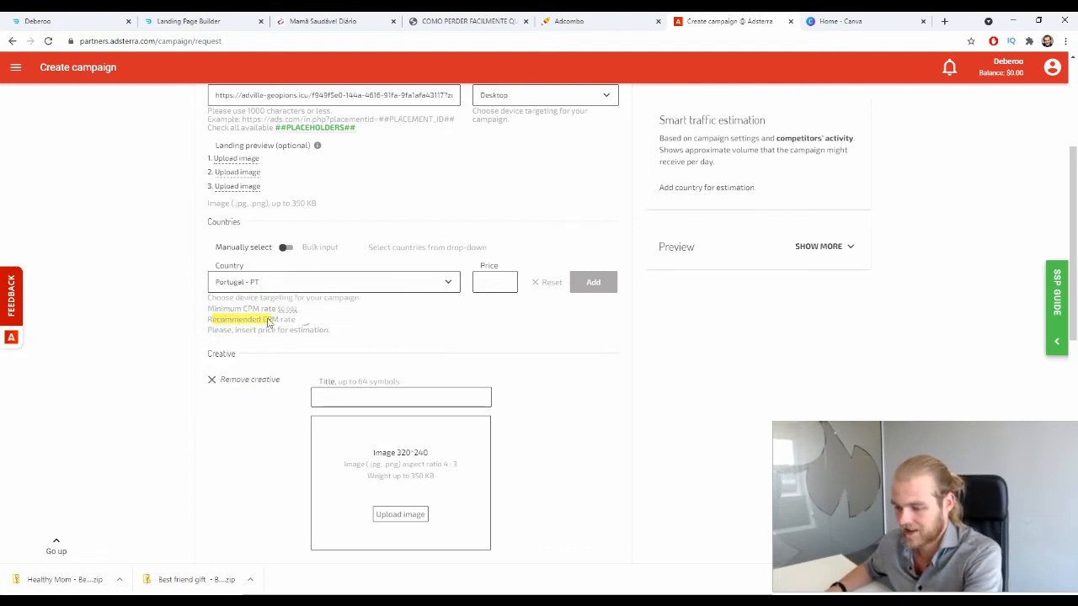
left_click(114, 324)
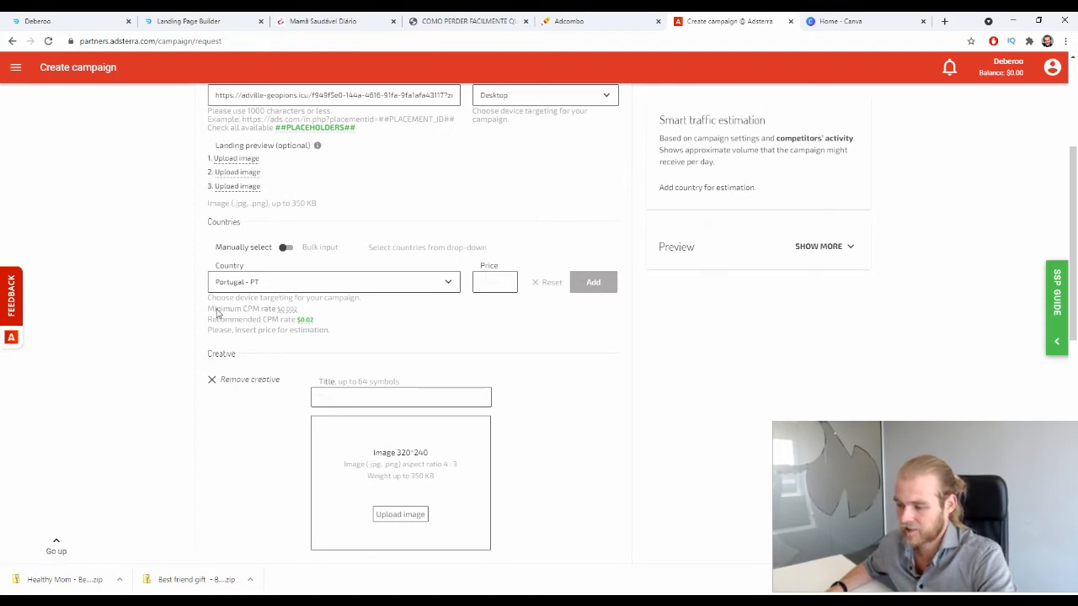
left_click_drag(234, 309, 266, 312)
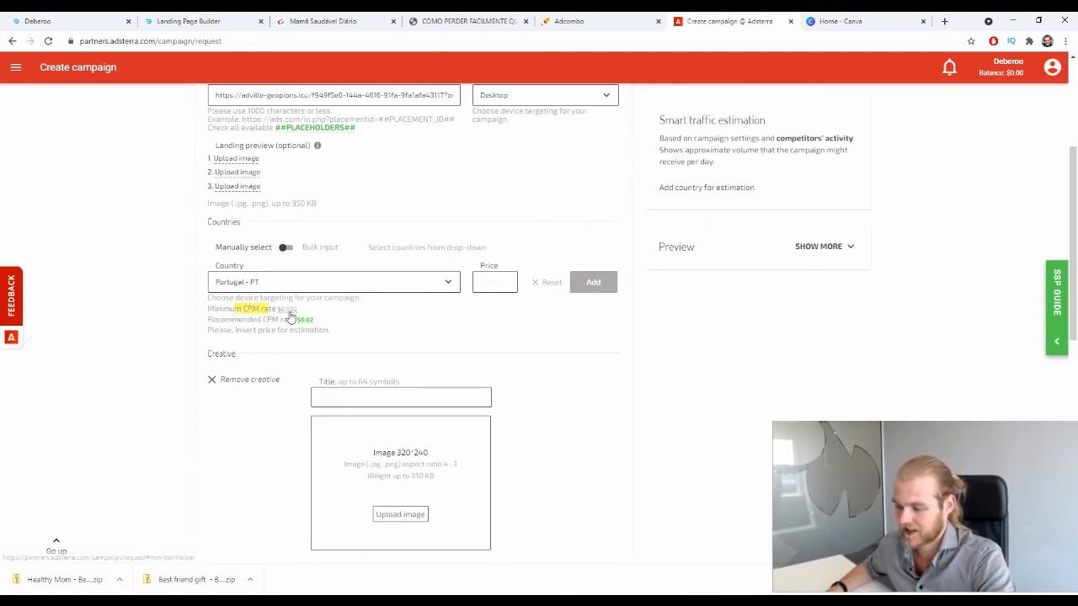
left_click(508, 281)
type("0")
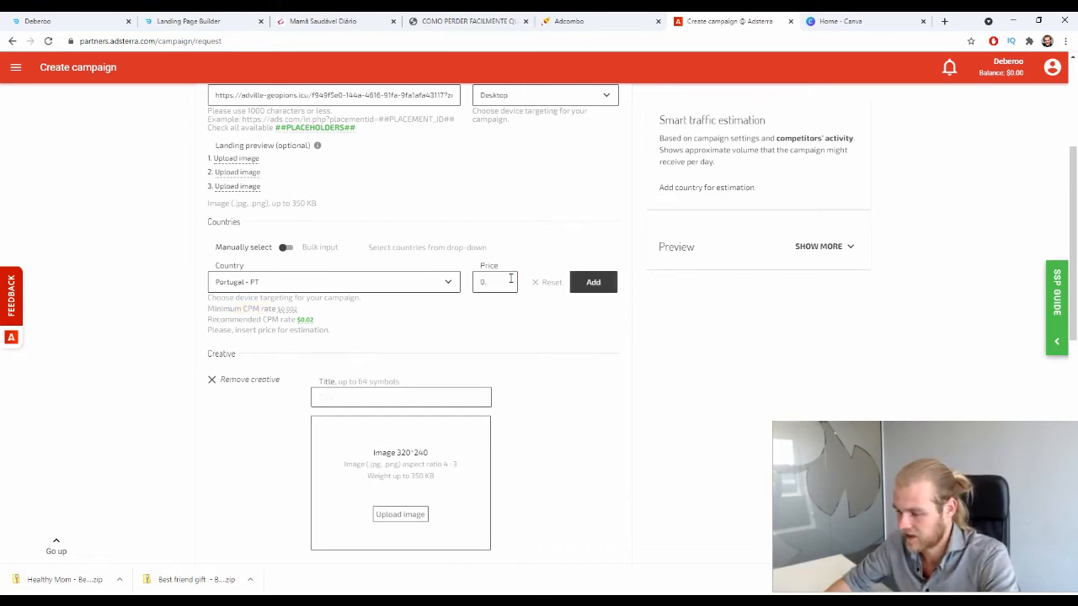
type(".015")
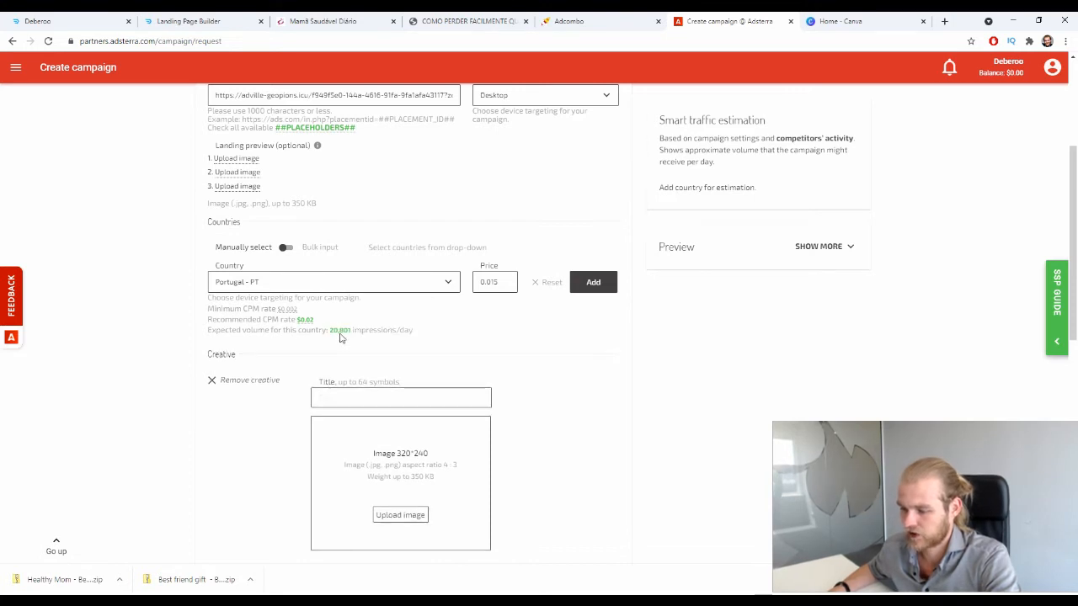
Enter "[BREAKING] Volcanic Clay Burns Fat Overnight" as the creative's title
scroll(350, 345, "down", 2)
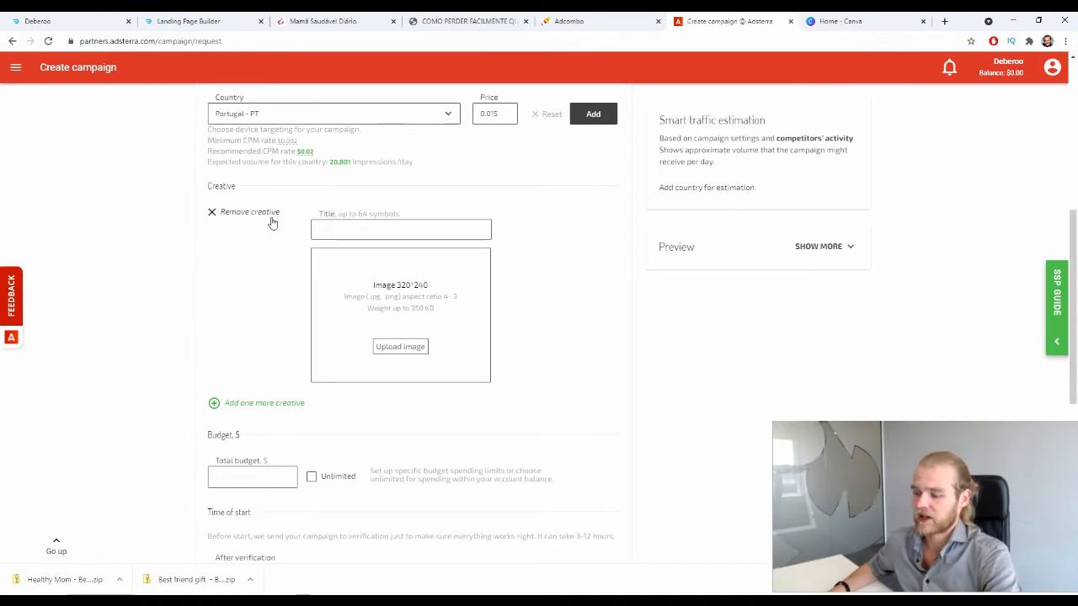
left_click(354, 229)
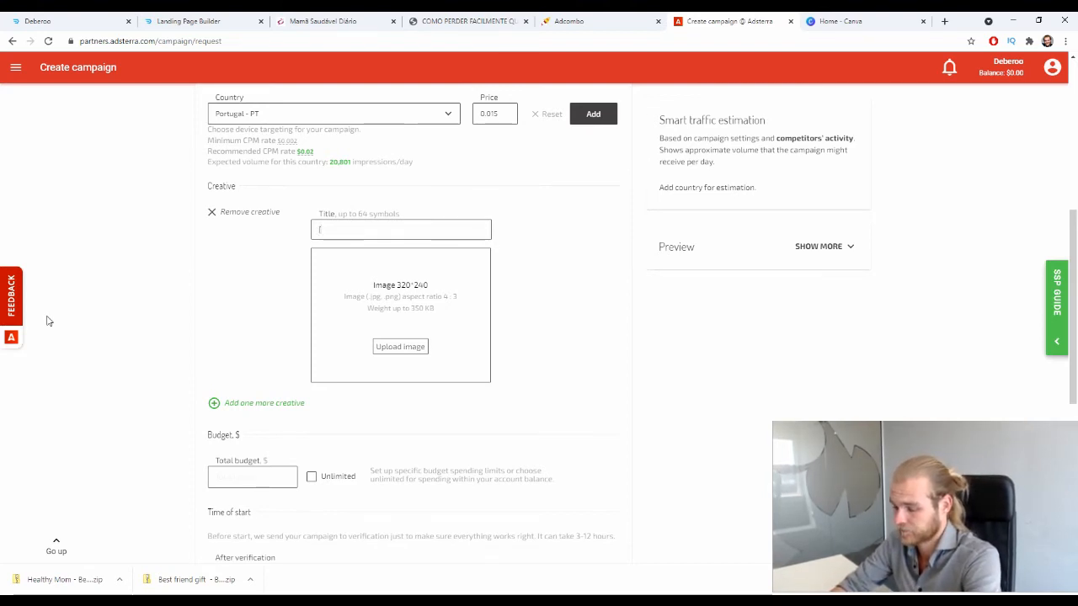
type("NB")
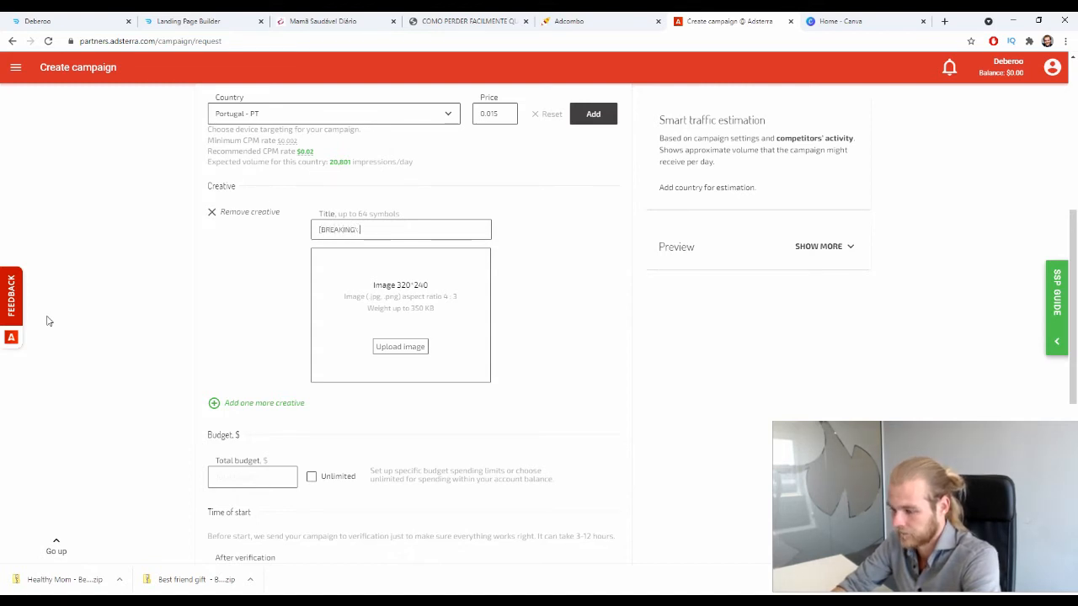
type("EAKING] Vo")
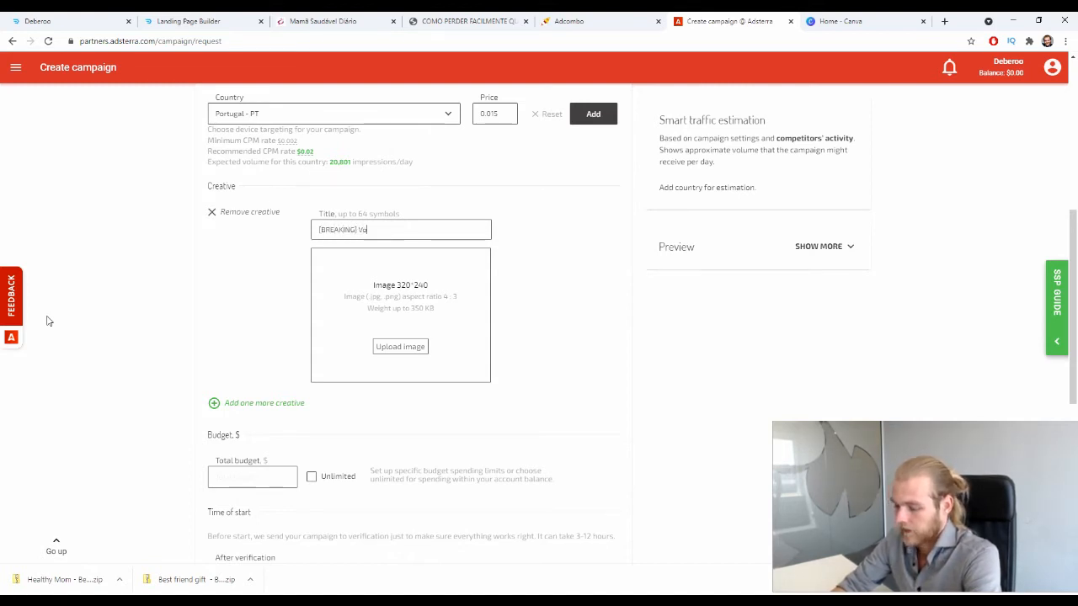
type("lcan")
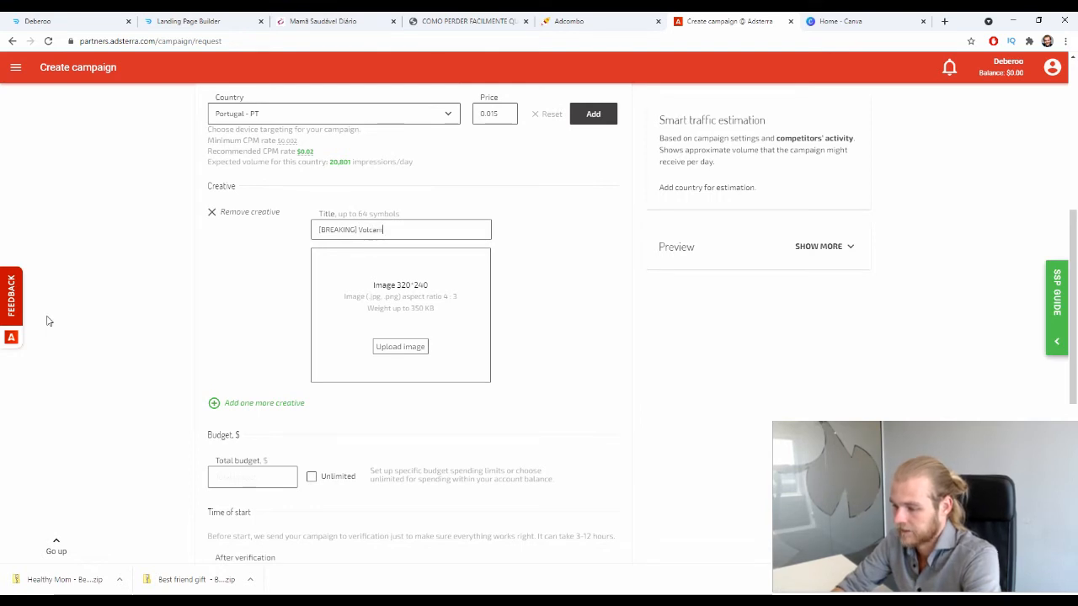
type("ic Clay")
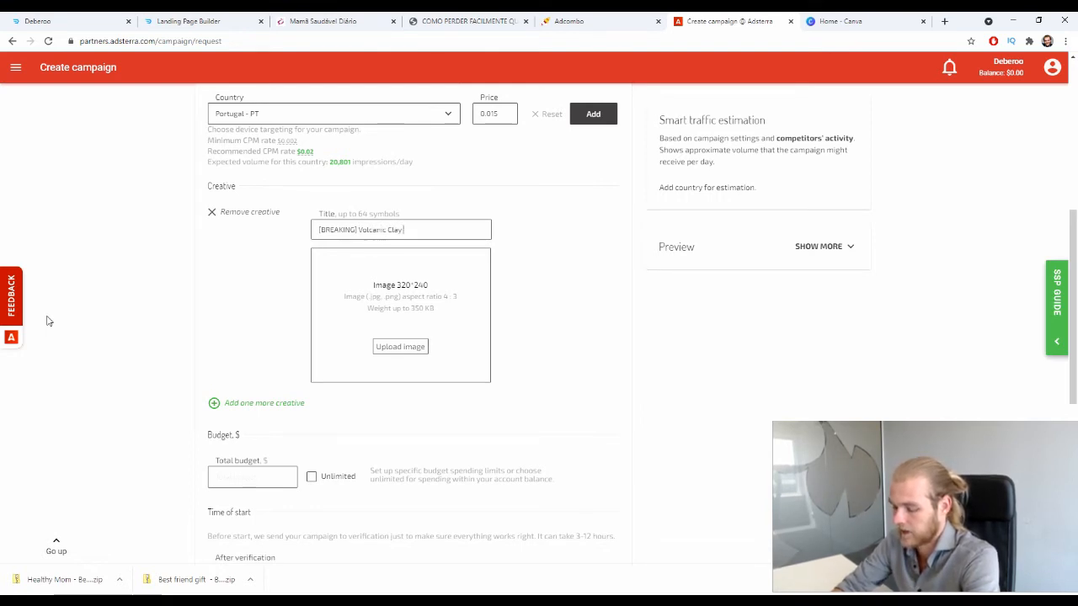
type(" D")
type("Burns Fat Over")
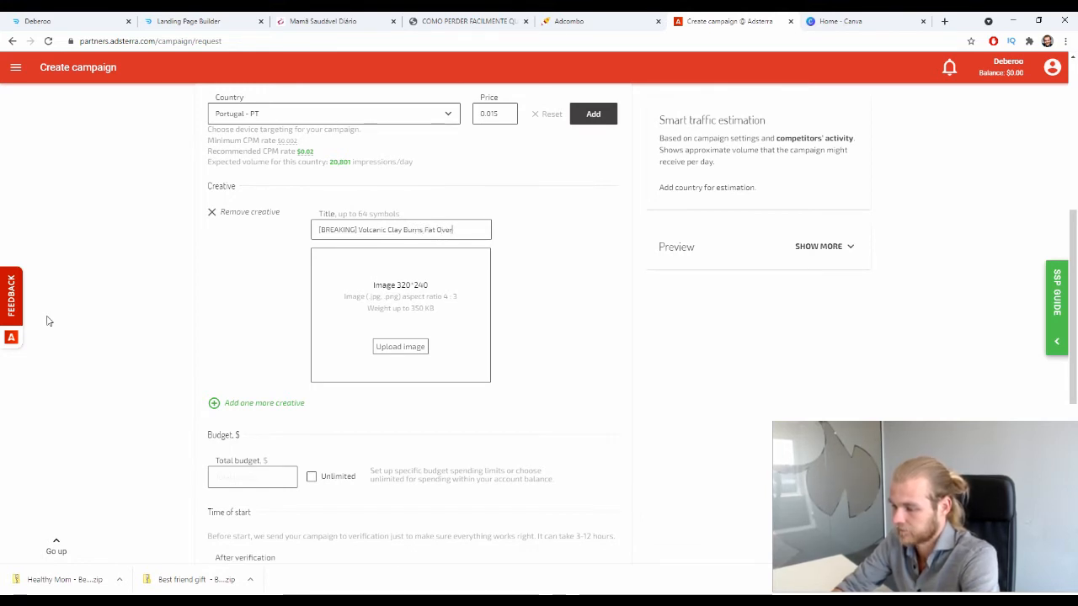
type("ht")
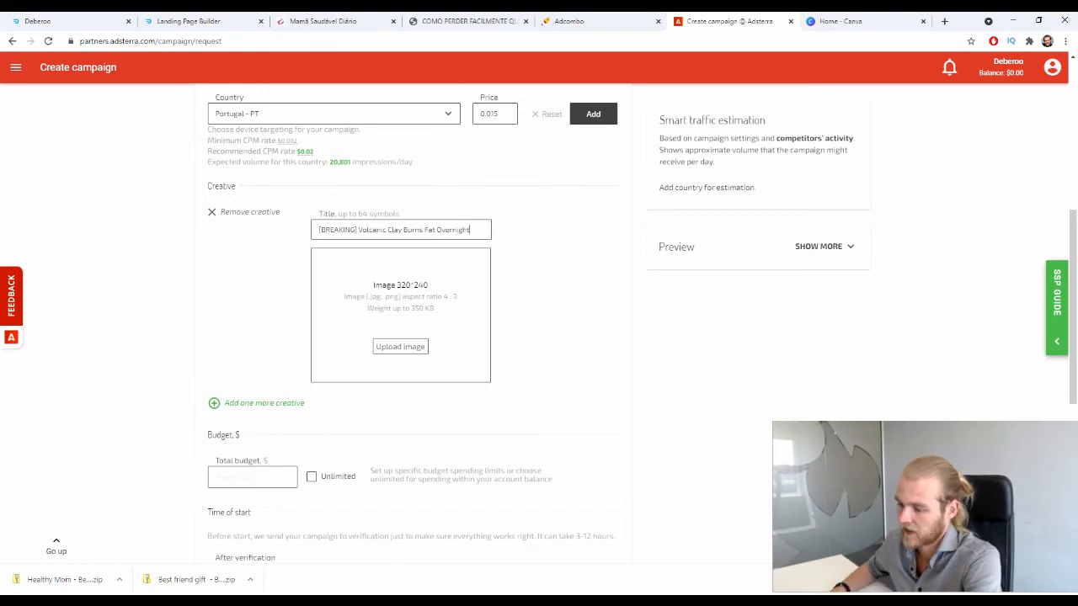
Search Google Images for "active volcano" in a new browser tab
left_click(943, 21)
type("volca")
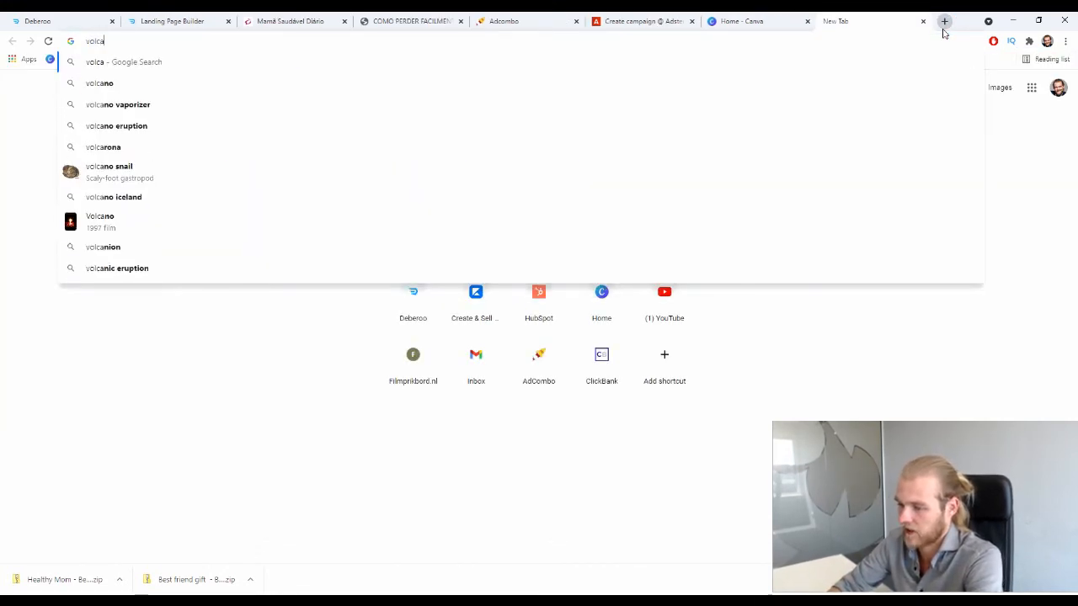
type("no ac")
key("ctrl+a")
type("active a")
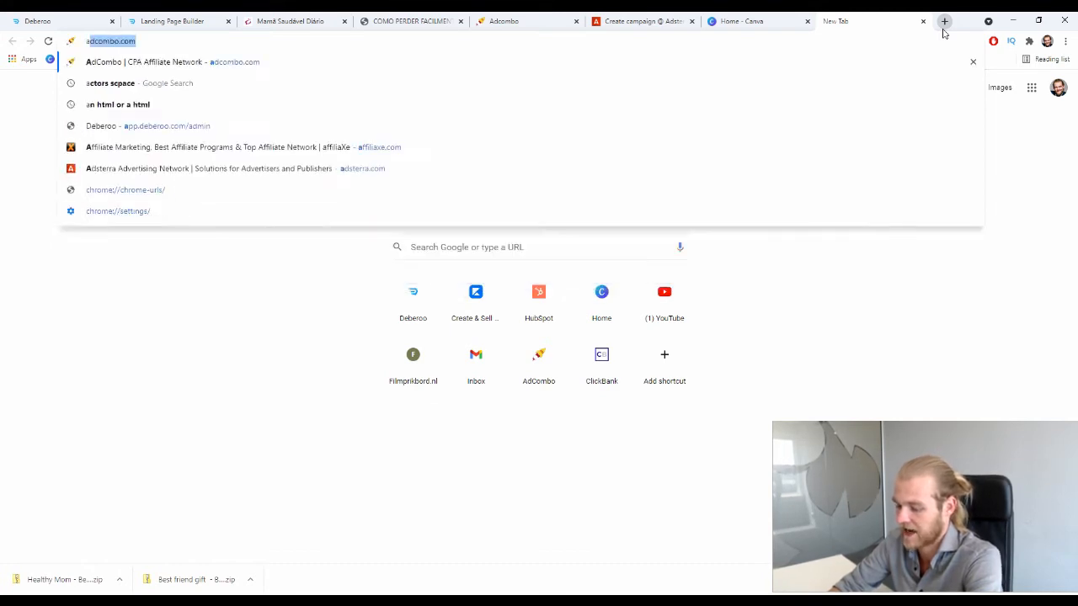
key("BackSpace")
type("volcano")
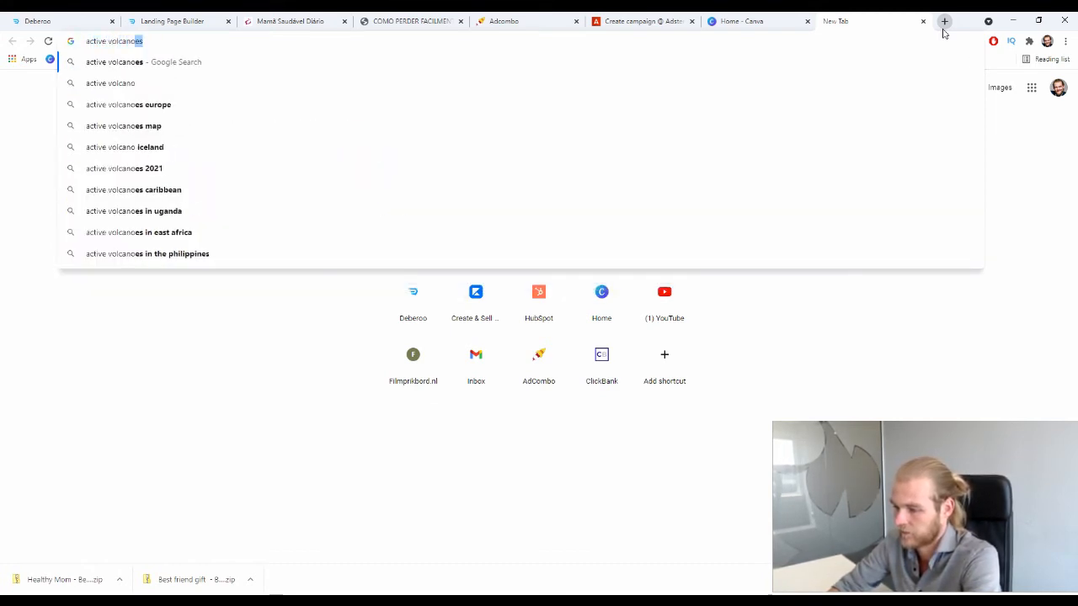
key("Delete")
key("Return")
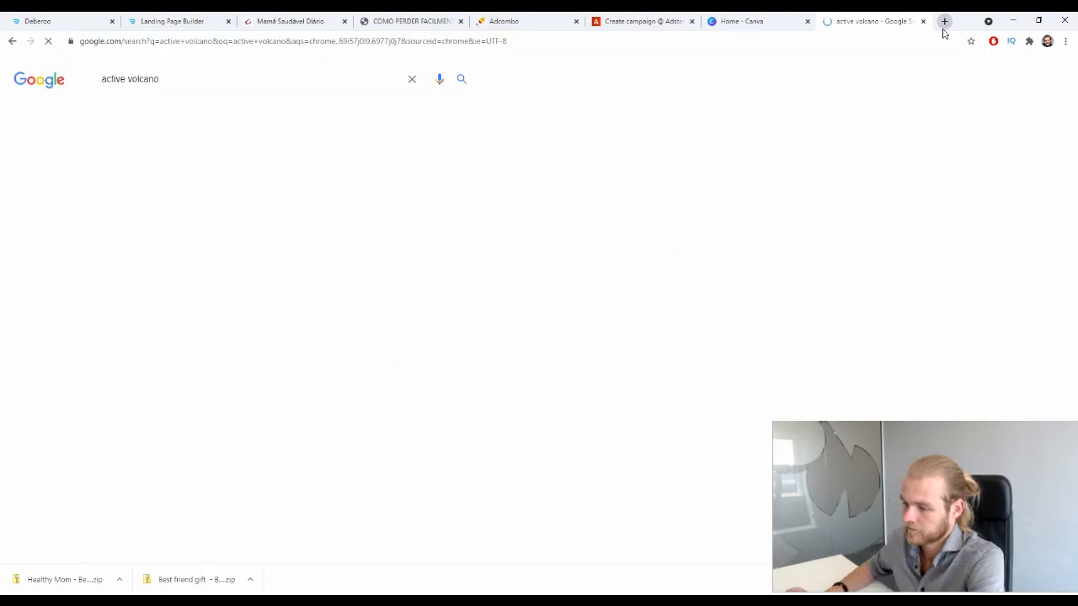
left_click(171, 118)
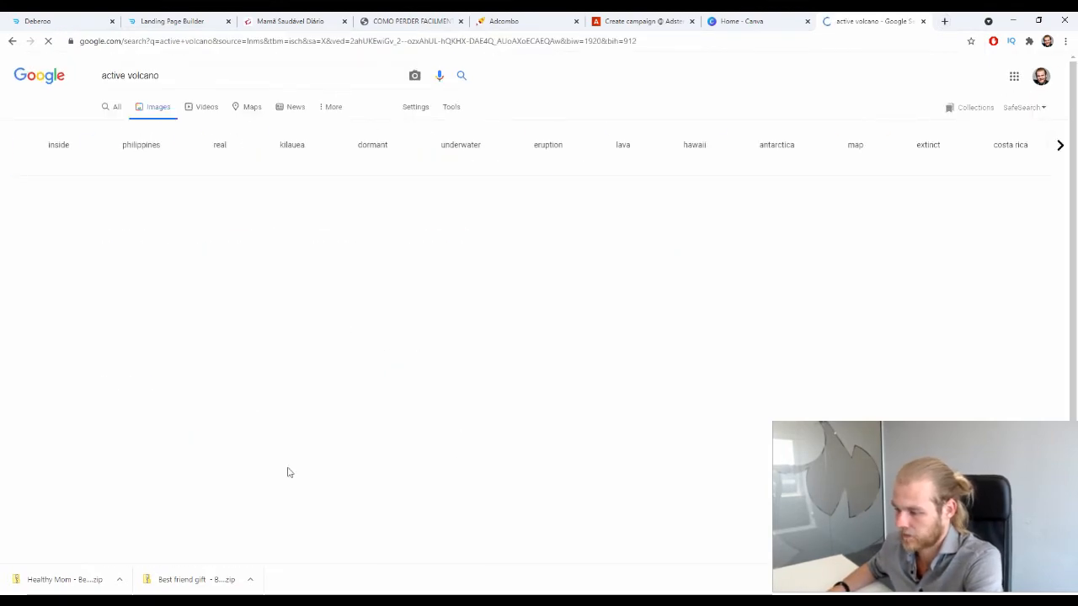
Look through the volcano images for an ad picture and preview the Nerdist erupting volcano and its related images
scroll(418, 395, "down", 3)
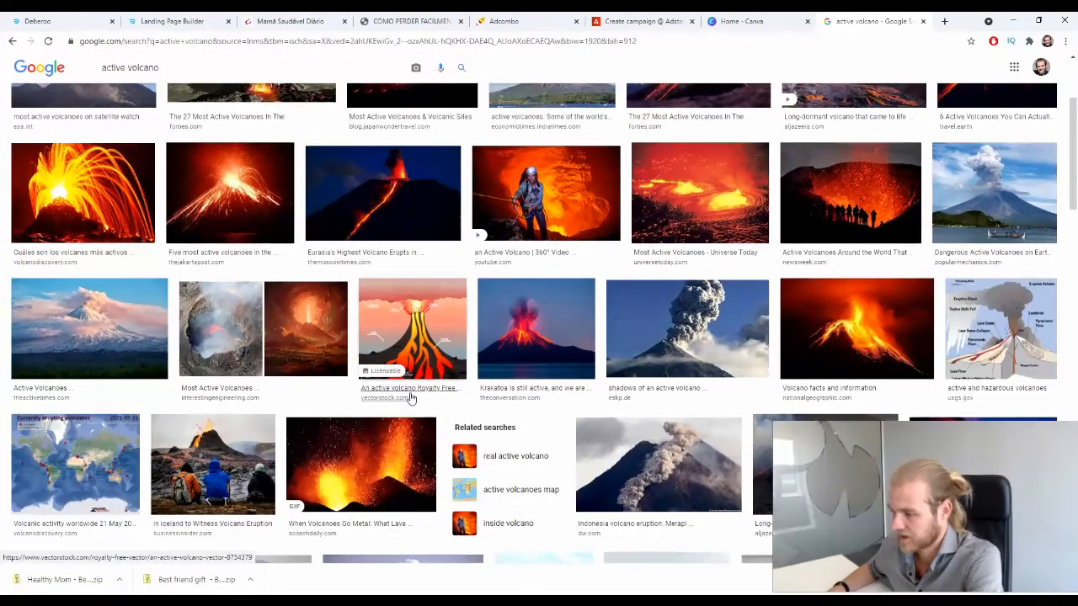
scroll(412, 404, "down", 3)
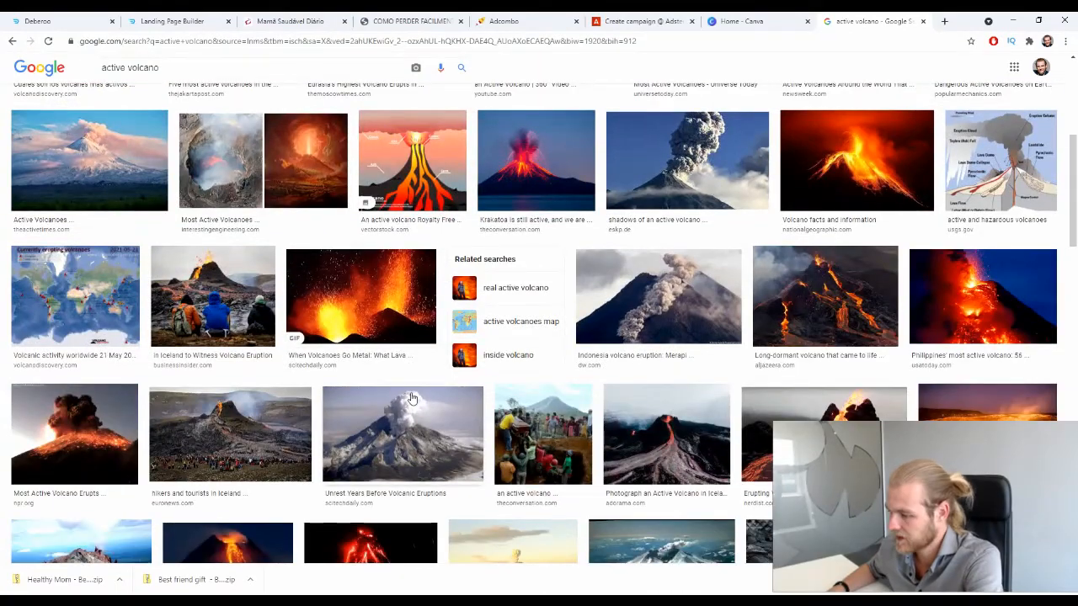
scroll(412, 399, "down", 5)
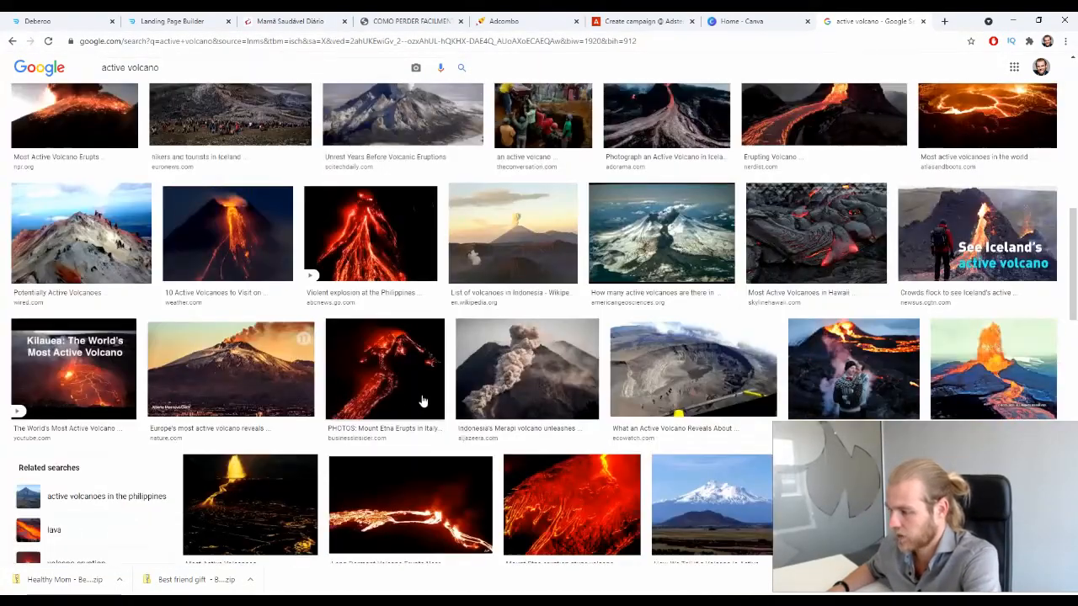
scroll(423, 402, "up", 3)
left_click(787, 361)
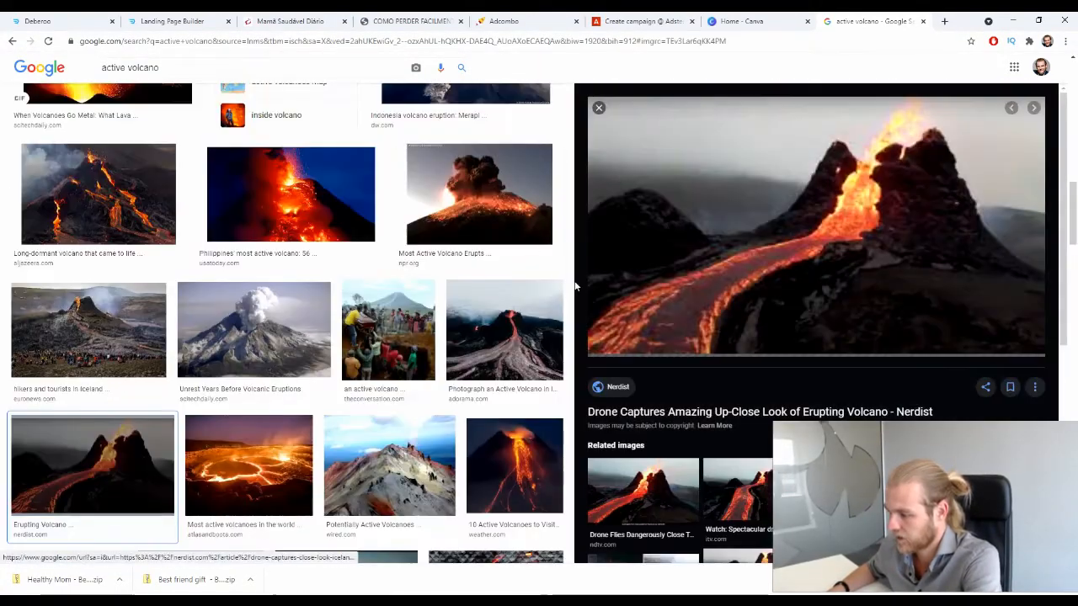
scroll(571, 282, "down", 5)
scroll(808, 253, "down", 6)
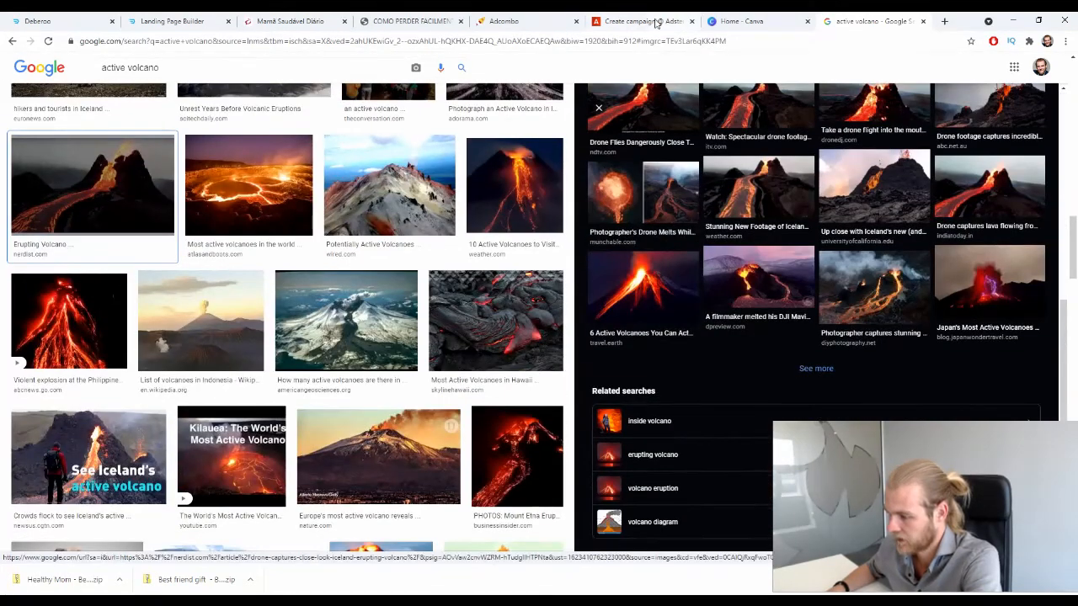
left_click(598, 108)
Look further through the volcano images, previewing the White Island eruption article's mountain photo and The Atlantic's 2013 eruption photo with its related images
scroll(501, 199, "down", 4)
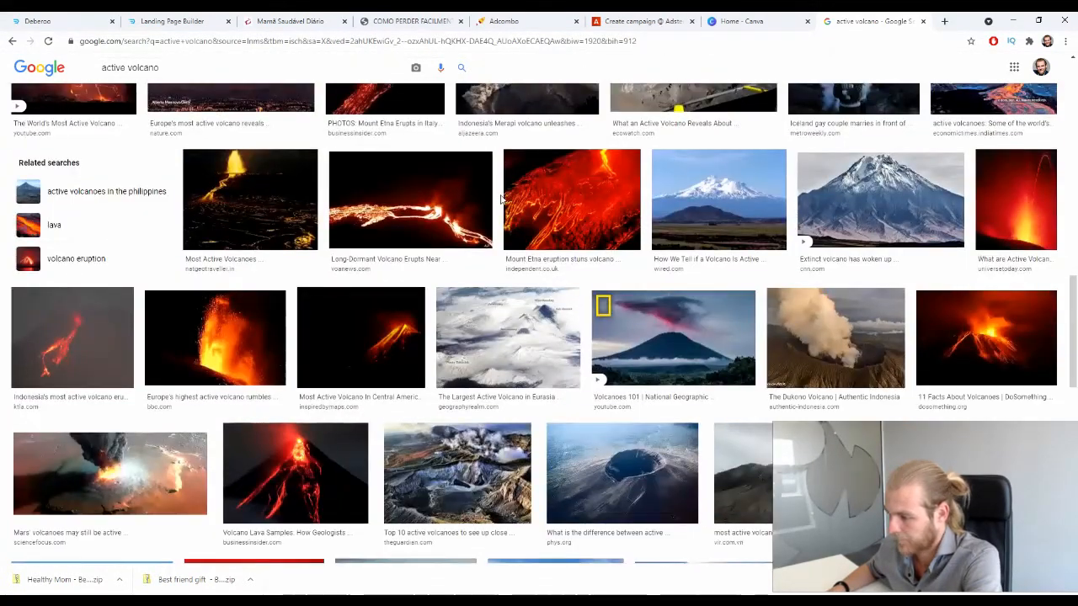
scroll(501, 199, "down", 3)
scroll(503, 194, "down", 2)
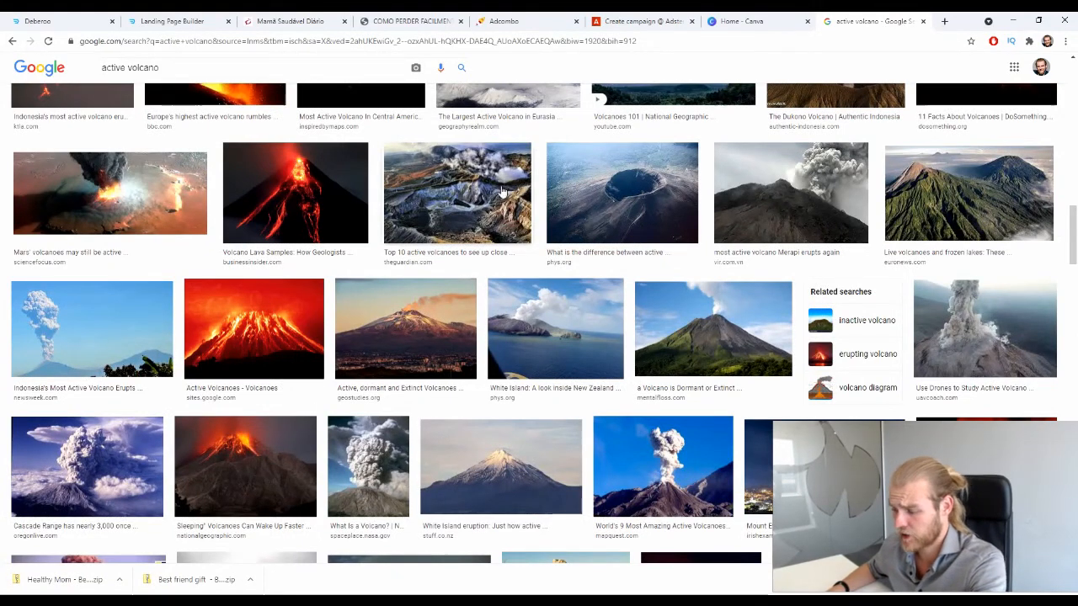
scroll(502, 192, "down", 2)
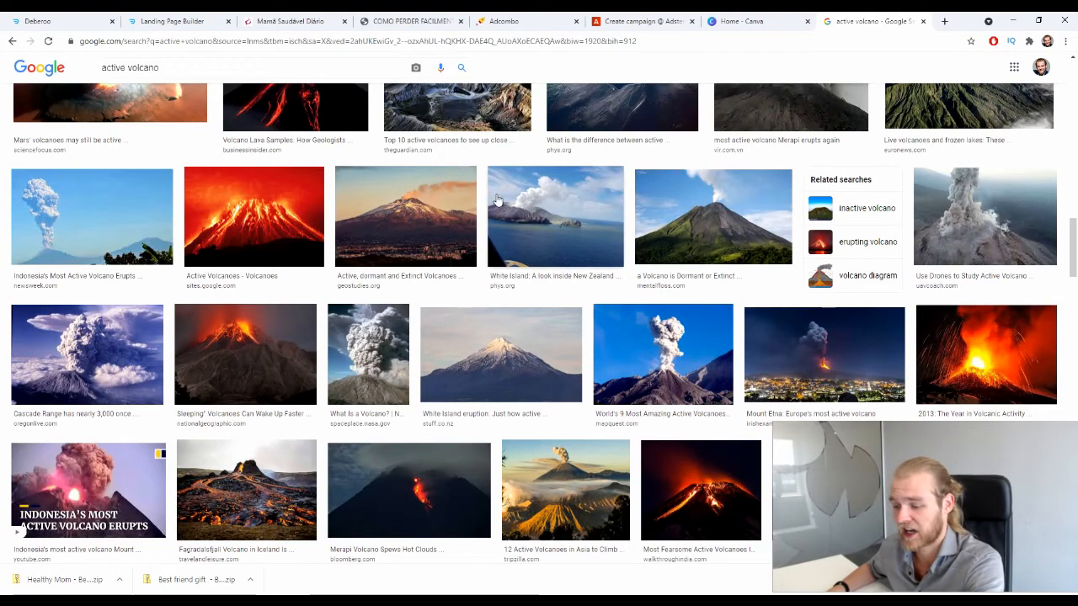
scroll(528, 319, "down", 1)
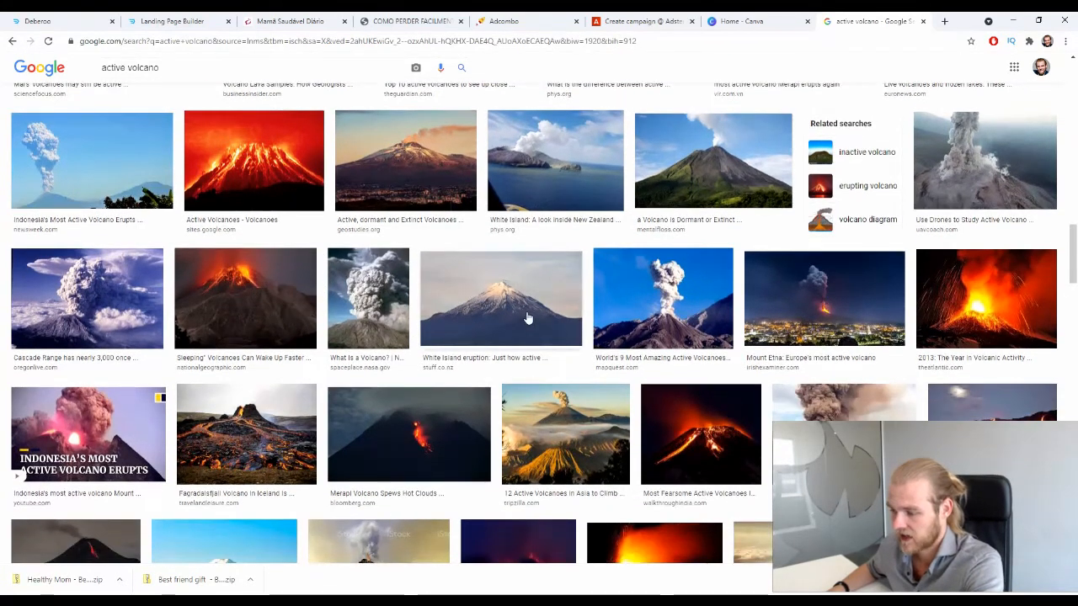
left_click(490, 278)
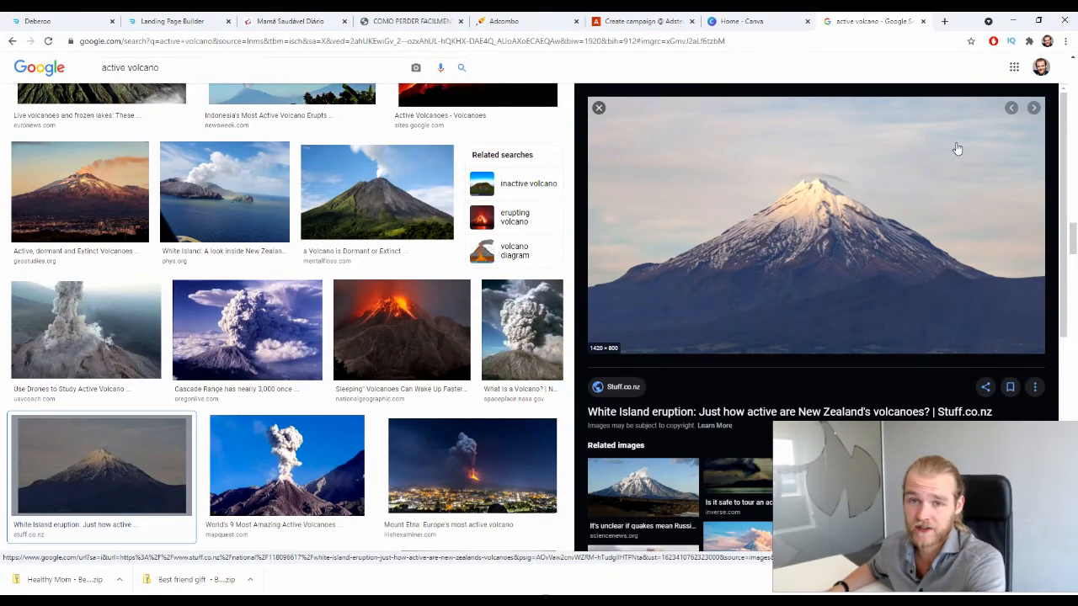
left_click(598, 107)
left_click(1026, 334)
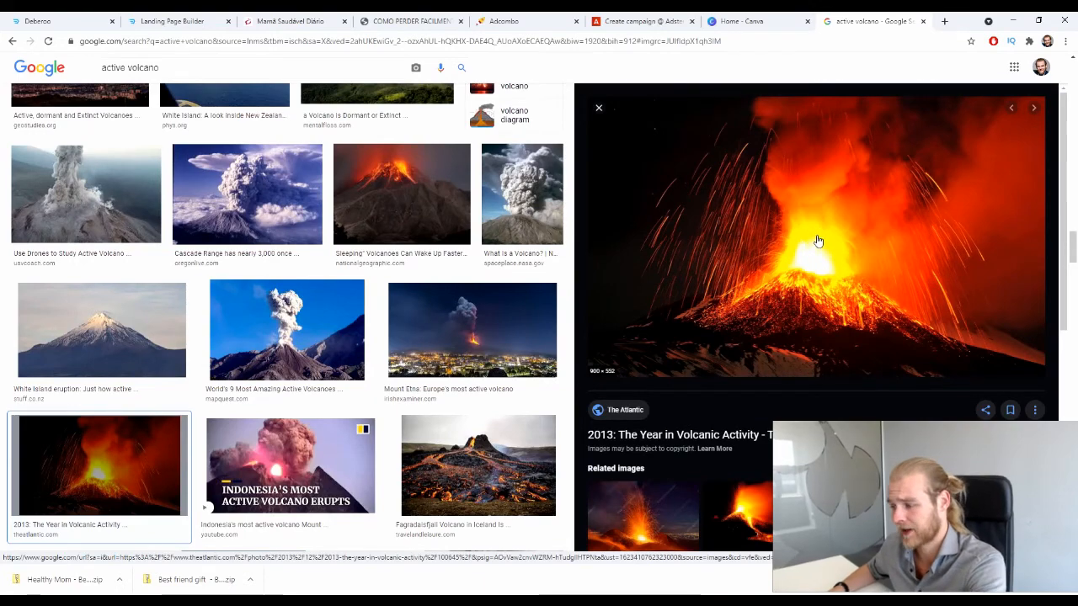
scroll(813, 243, "down", 3)
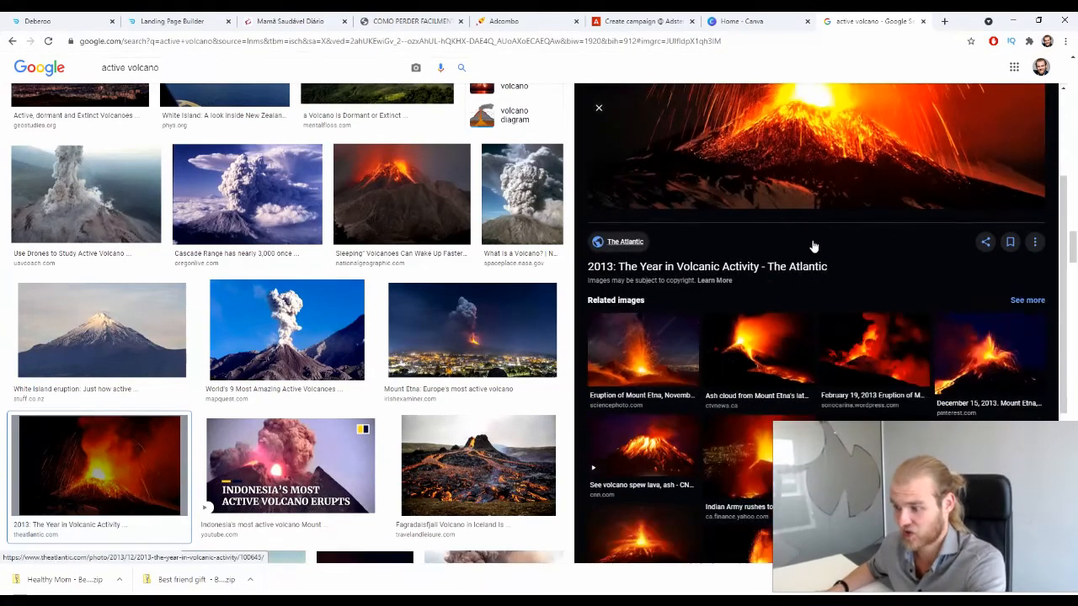
Preview the WalkThroughIndia volcano photo, look through more of the volcano results, and open the photo's full set of related images
scroll(407, 275, "down", 6)
left_click(405, 275)
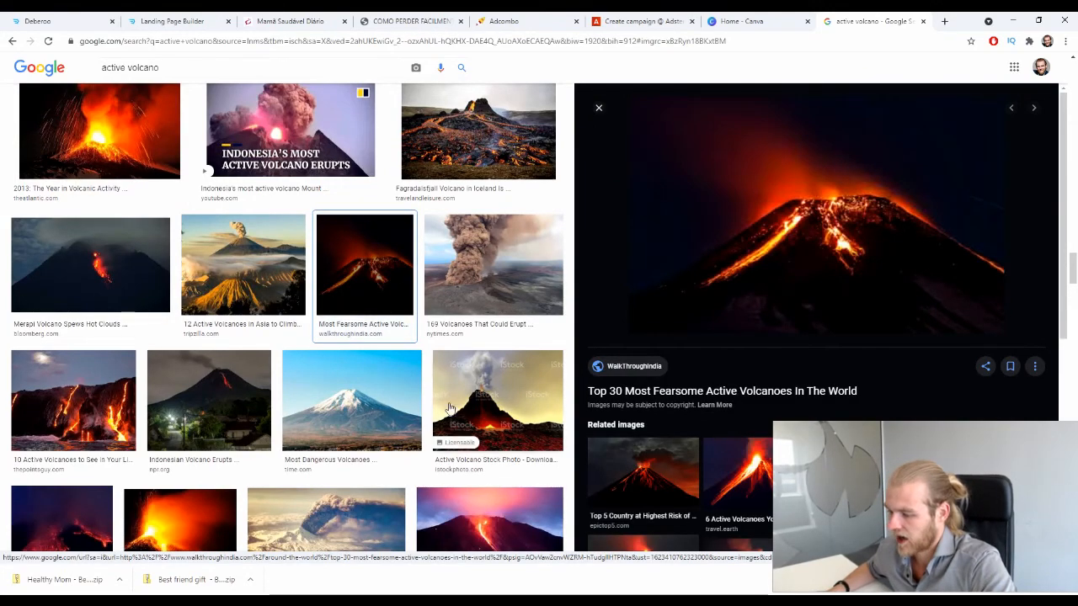
scroll(362, 354, "down", 5)
scroll(348, 389, "down", 3)
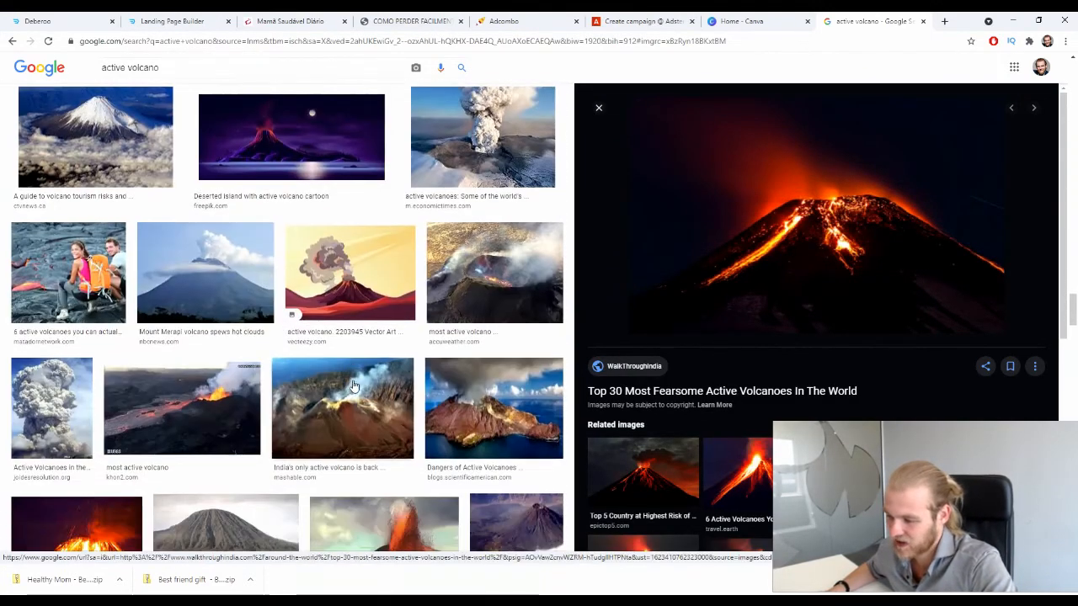
scroll(428, 389, "down", 4)
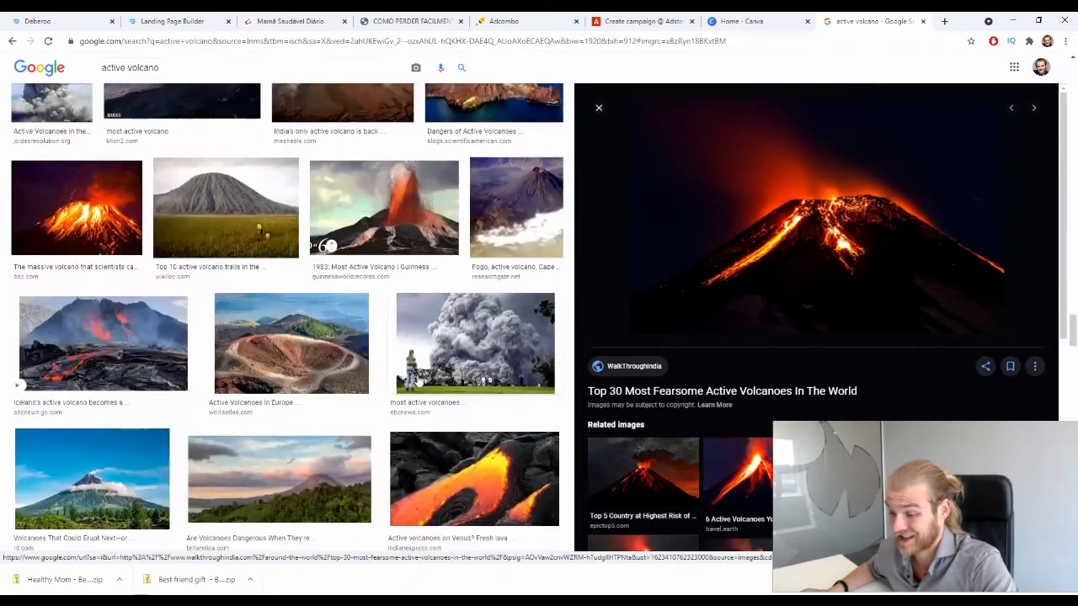
scroll(412, 367, "down", 5)
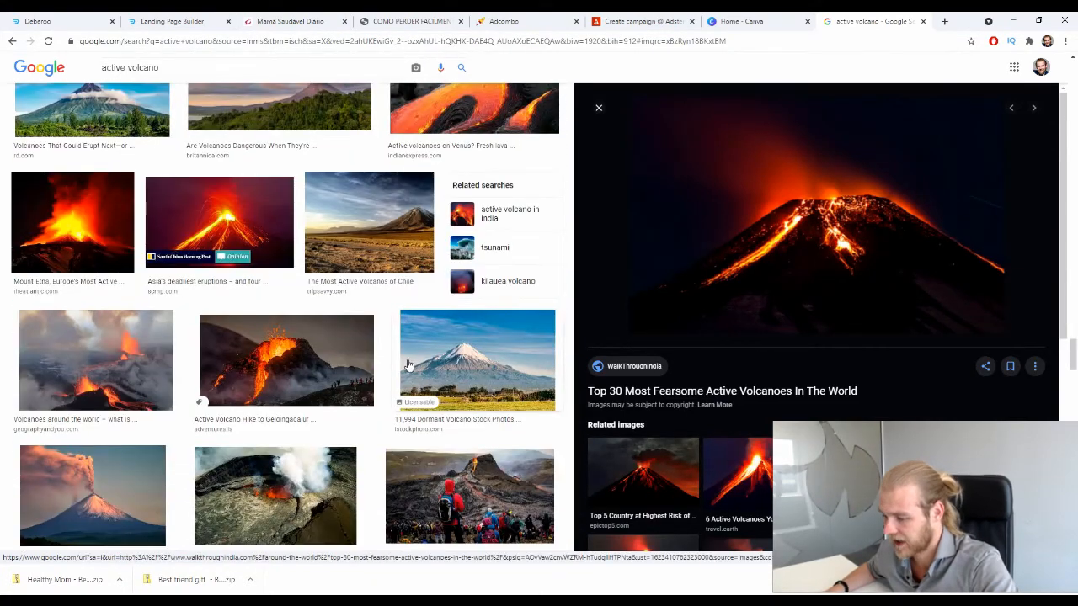
scroll(412, 358, "down", 3)
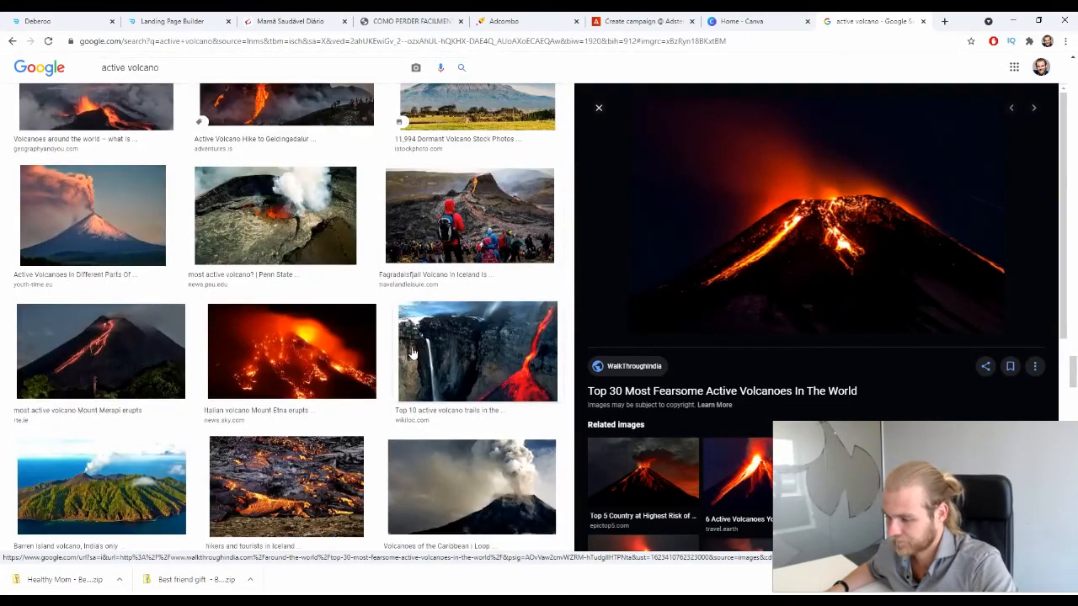
scroll(413, 354, "down", 4)
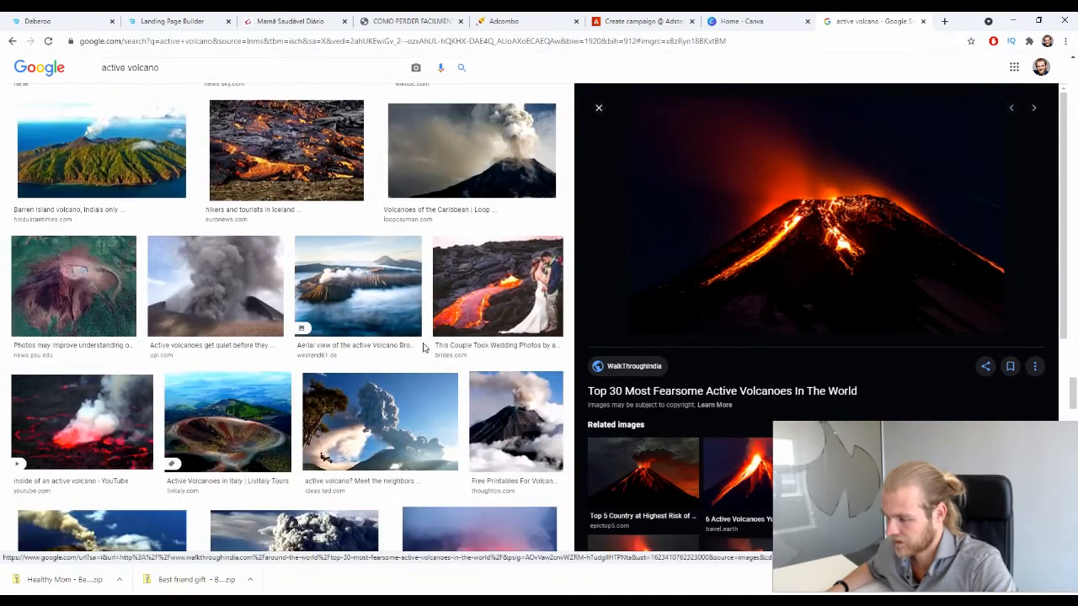
scroll(844, 209, "down", 3)
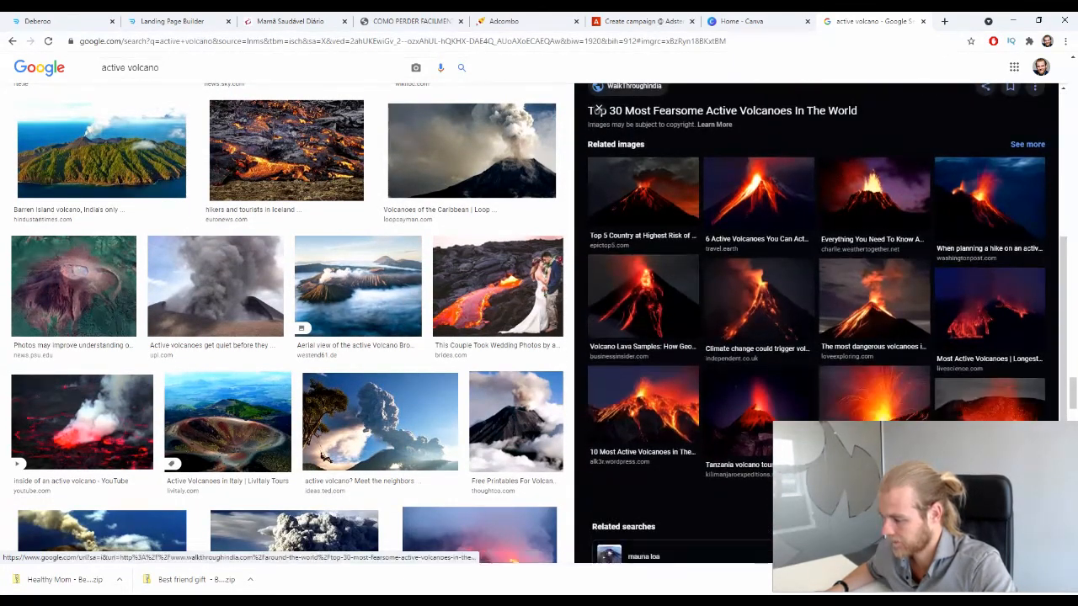
left_click(598, 110)
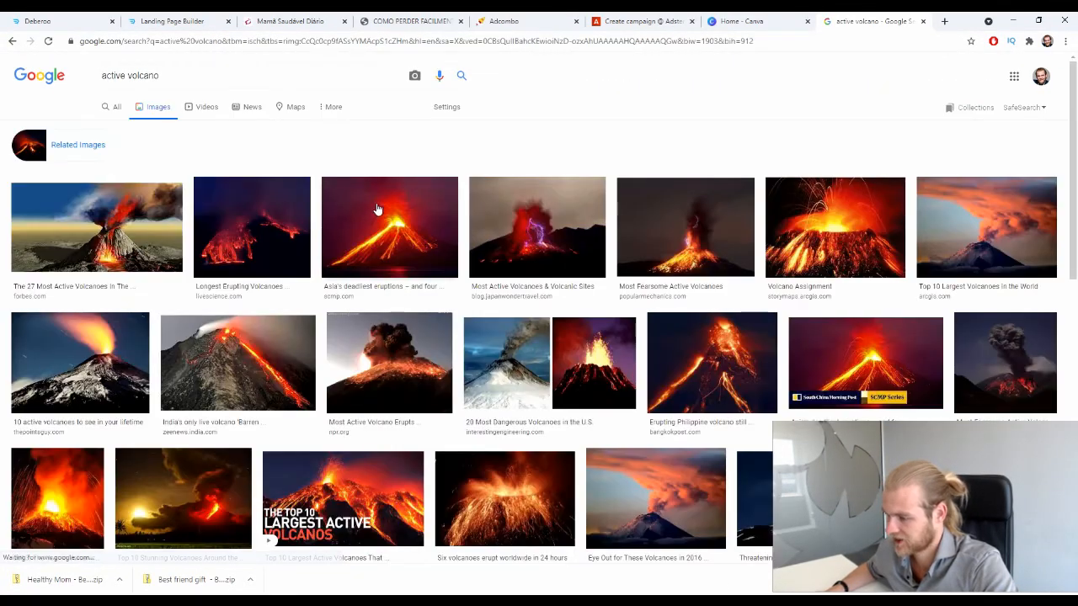
Look through the related volcano images for an ad picture and preview the BBC News volcano tourism photo
scroll(407, 212, "down", 2)
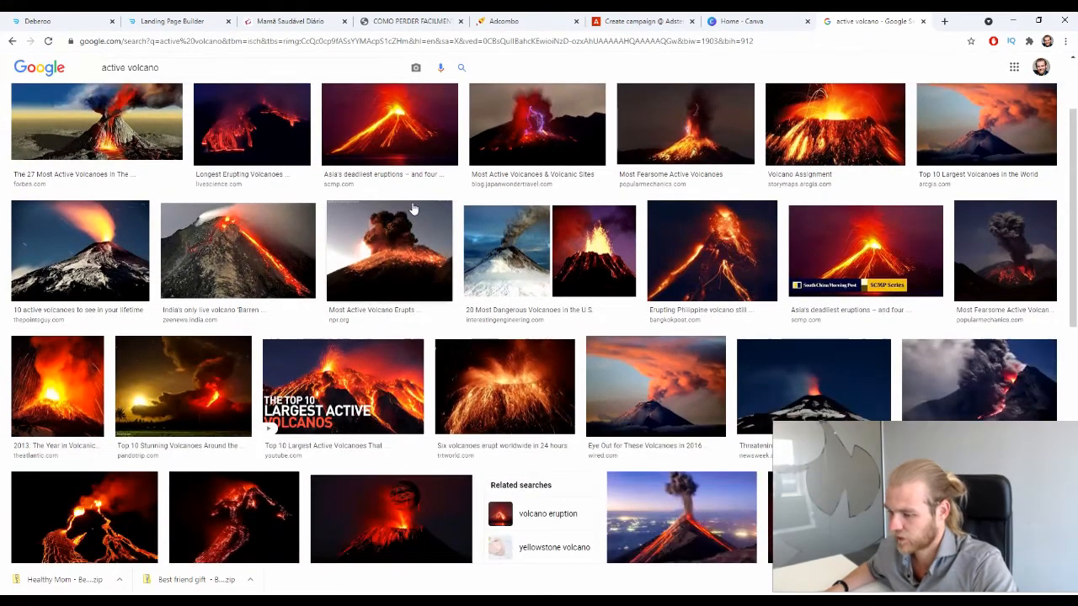
scroll(410, 211, "down", 1)
scroll(410, 207, "down", 3)
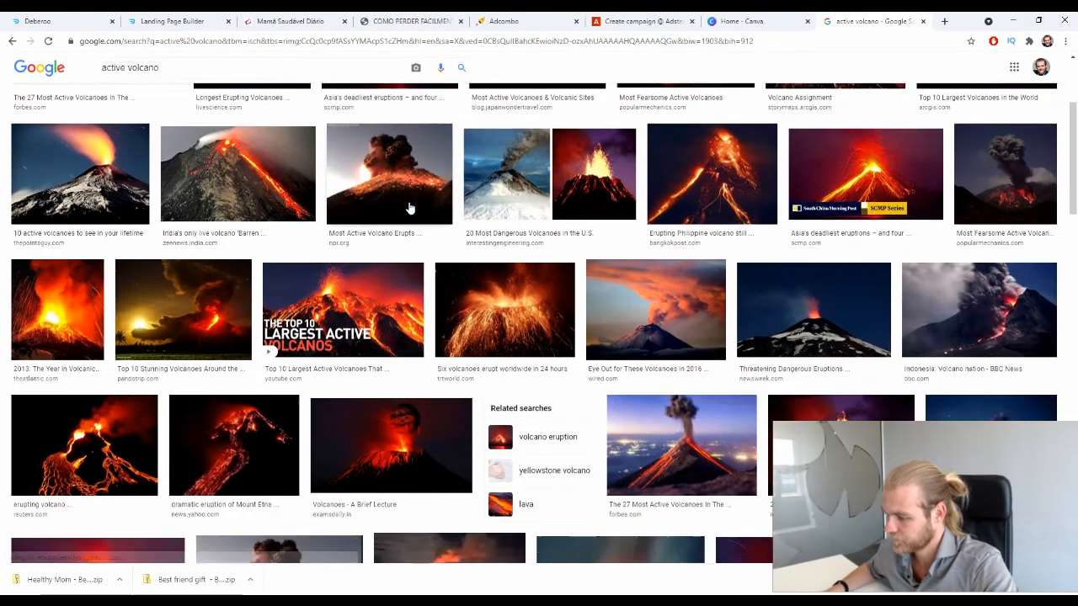
scroll(410, 206, "down", 2)
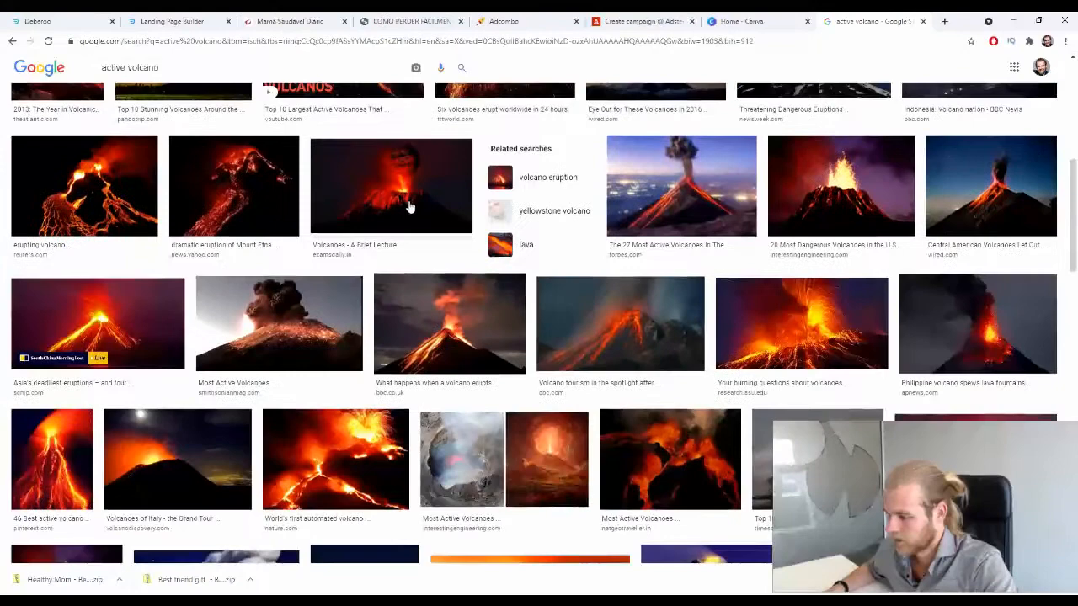
left_click(583, 301)
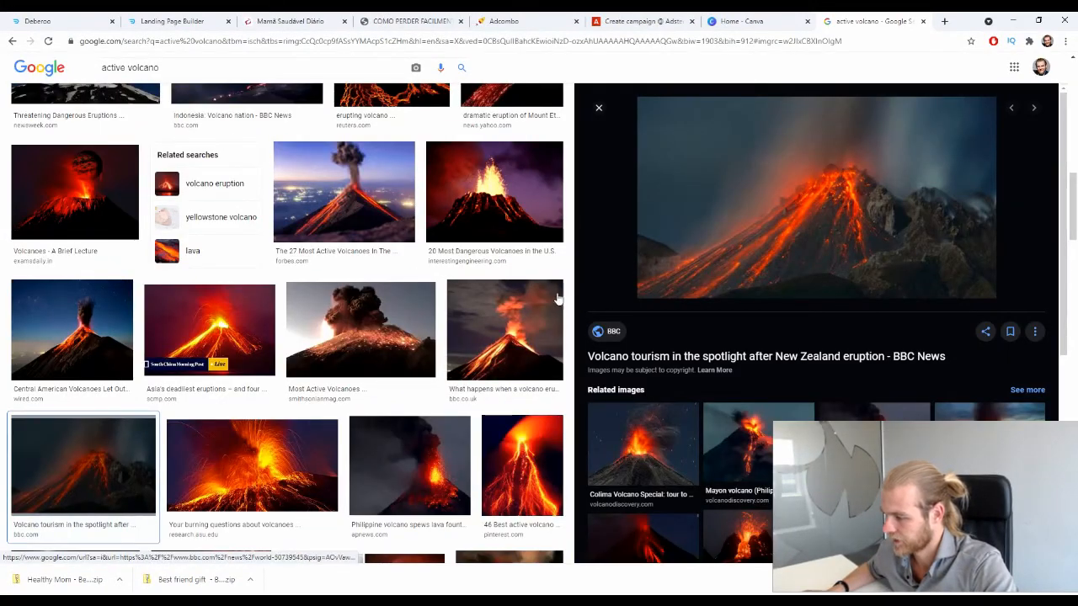
scroll(531, 273, "down", 1)
scroll(529, 268, "down", 1)
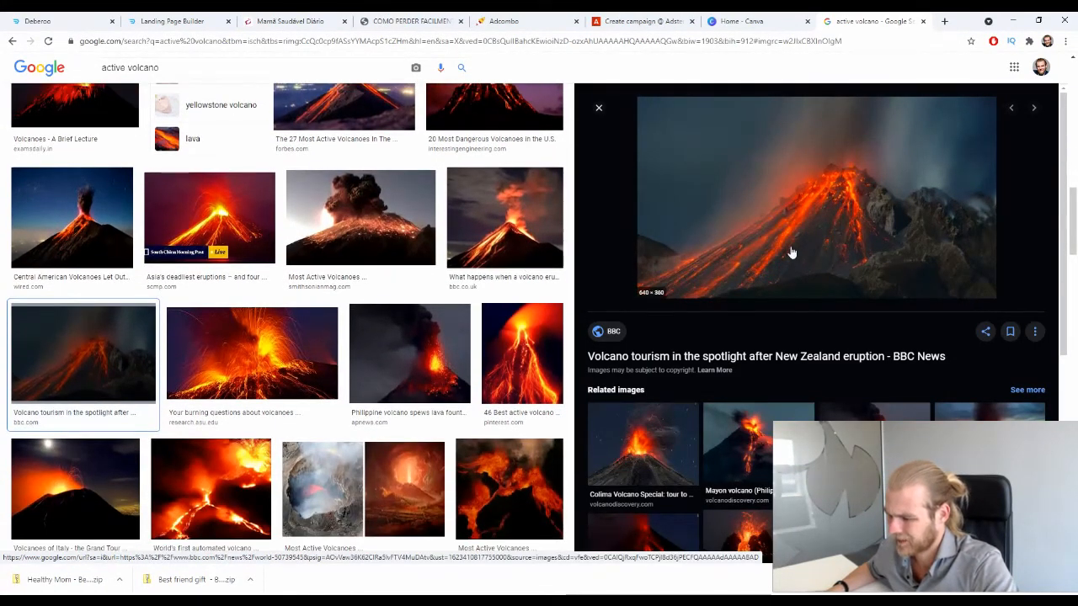
scroll(435, 373, "down", 3)
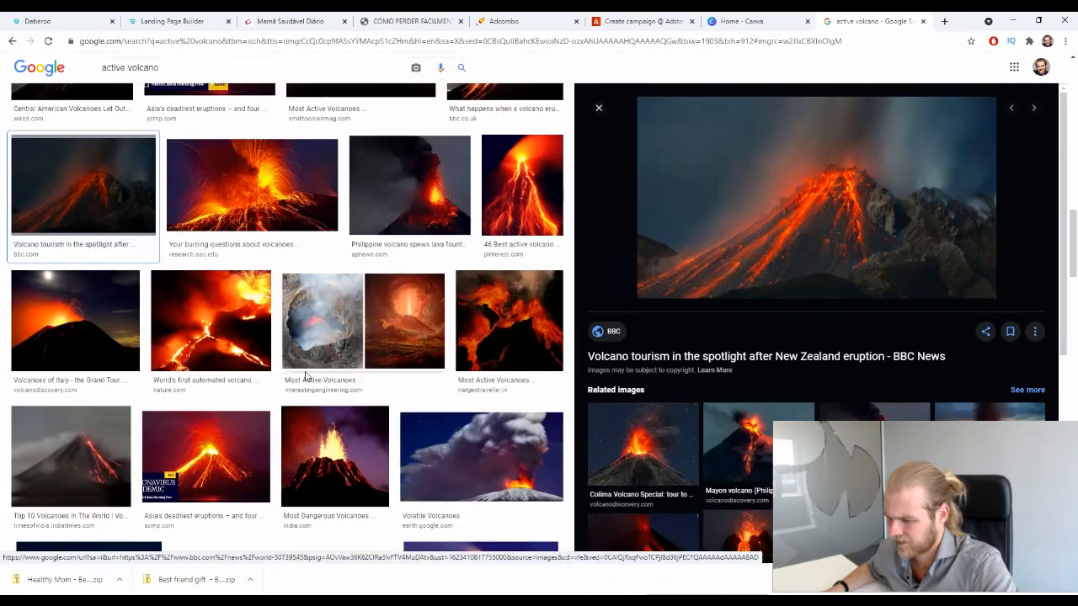
scroll(304, 375, "down", 2)
scroll(304, 376, "down", 5)
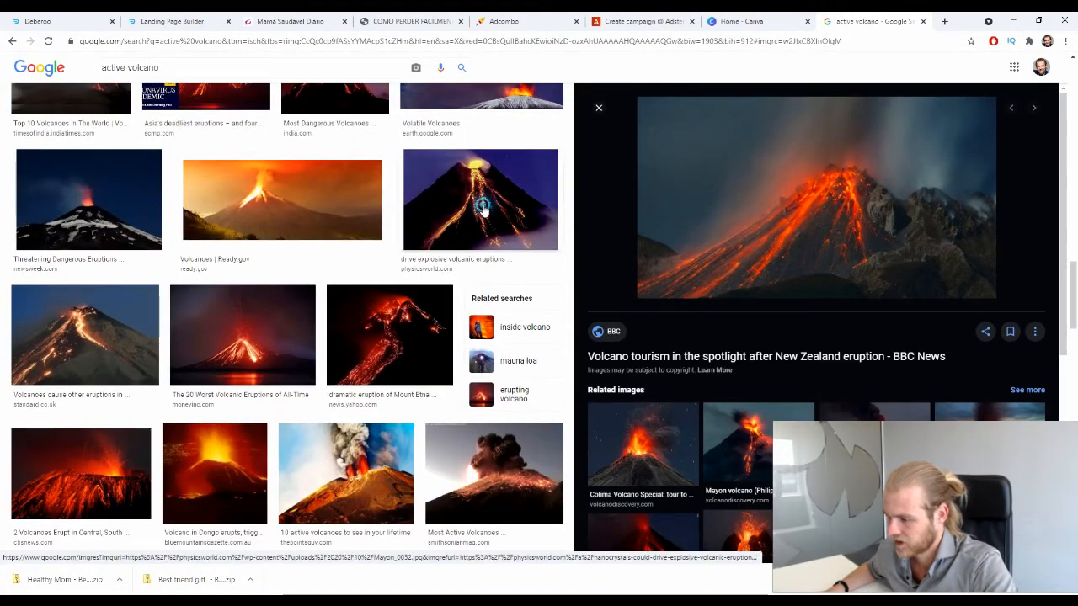
Preview the Physics World, ABC News, Yahoo News and Pinterest eruption photos while looking further through the related images
left_click(478, 211)
scroll(475, 213, "down", 7)
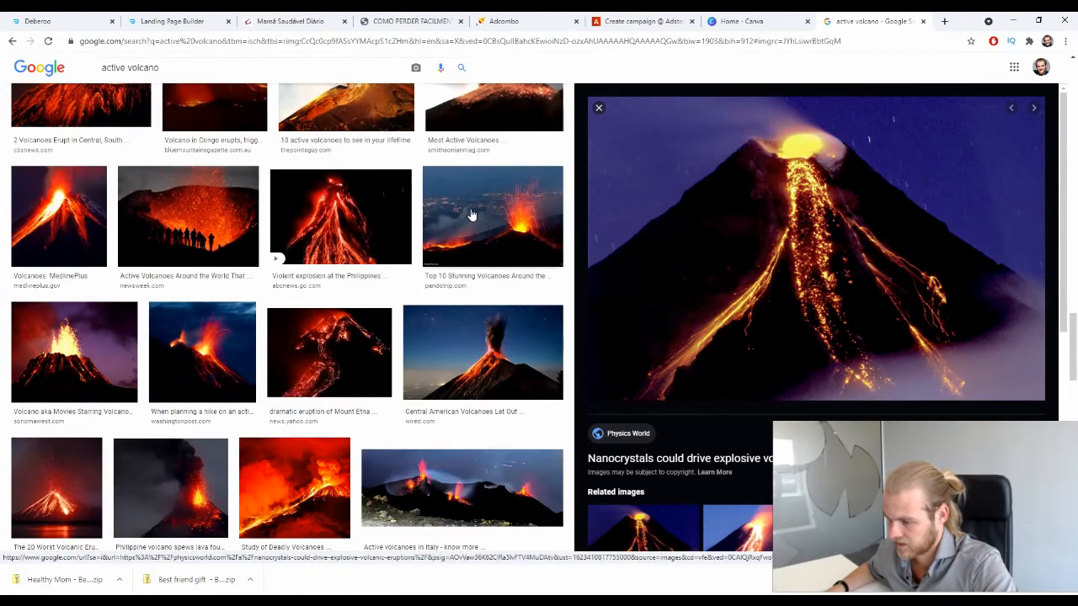
left_click(281, 232)
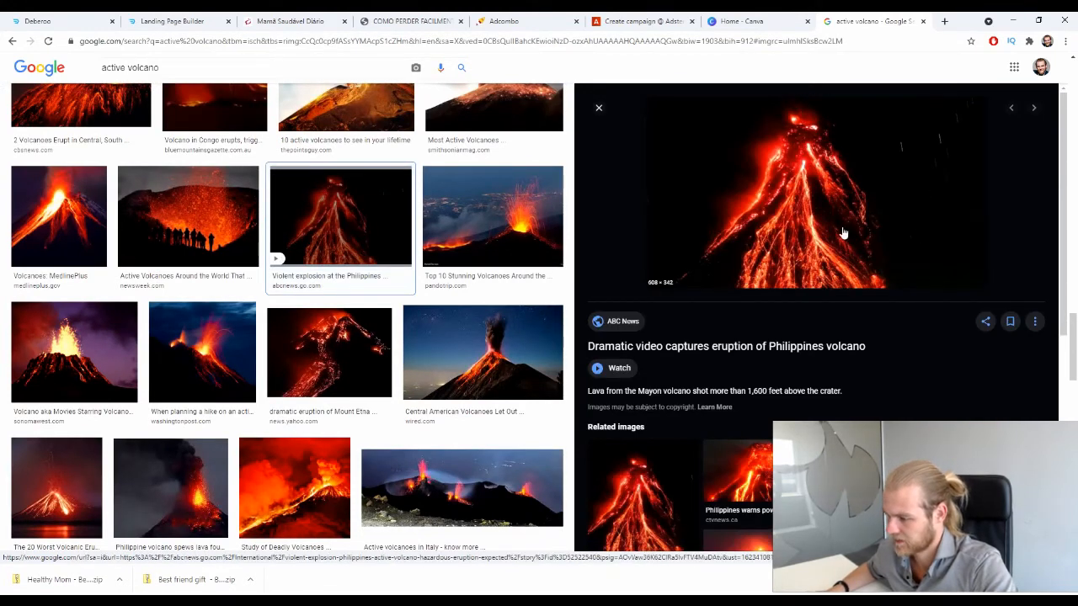
scroll(316, 252, "down", 2)
left_click(320, 261)
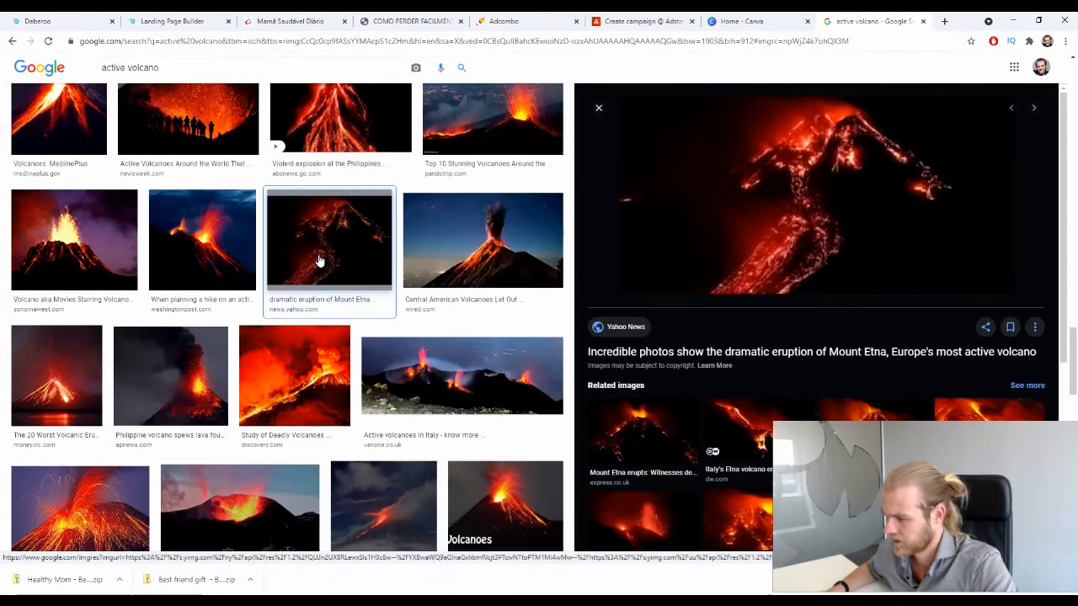
scroll(320, 262, "down", 3)
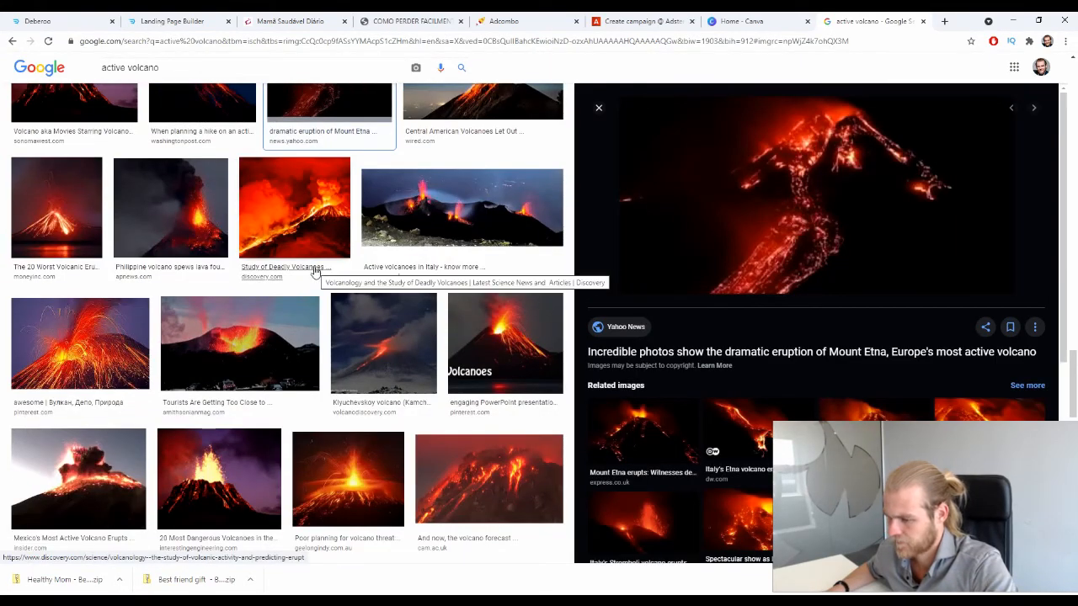
scroll(316, 271, "down", 1)
left_click(85, 286)
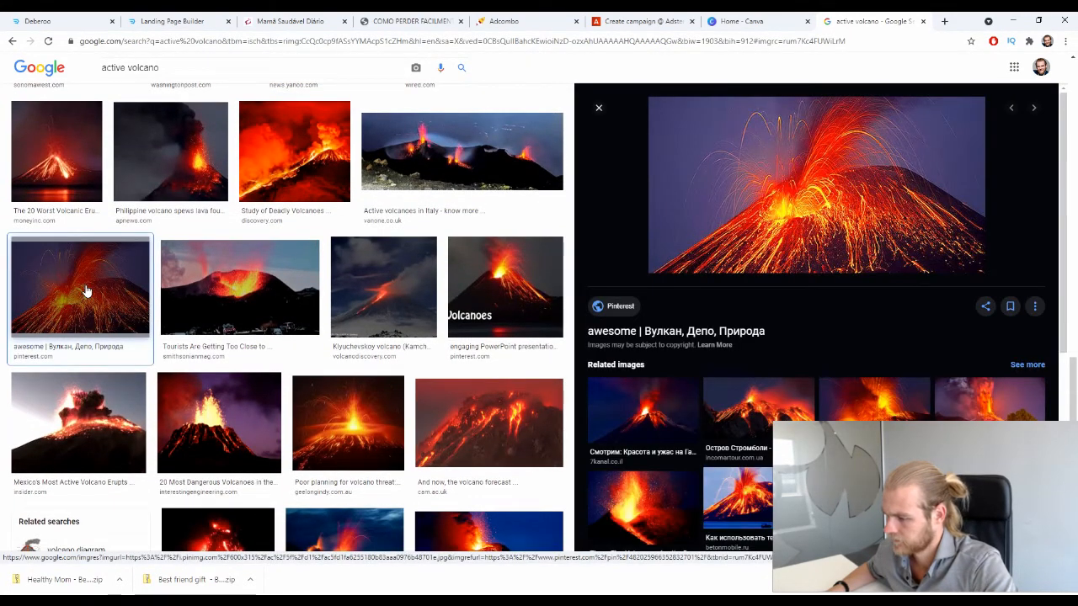
scroll(85, 291, "down", 1)
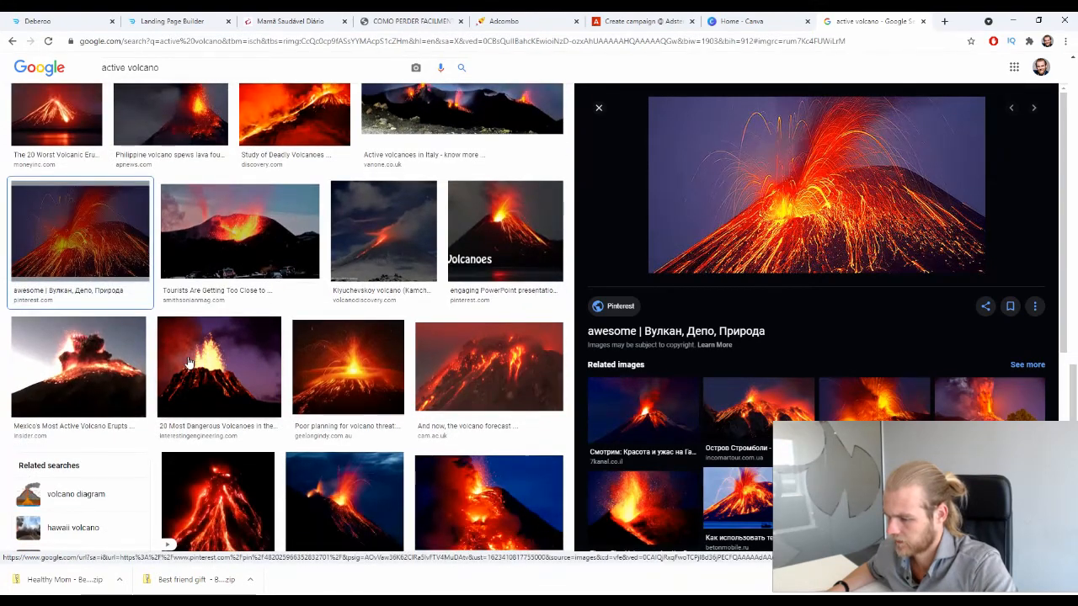
scroll(276, 369, "down", 10)
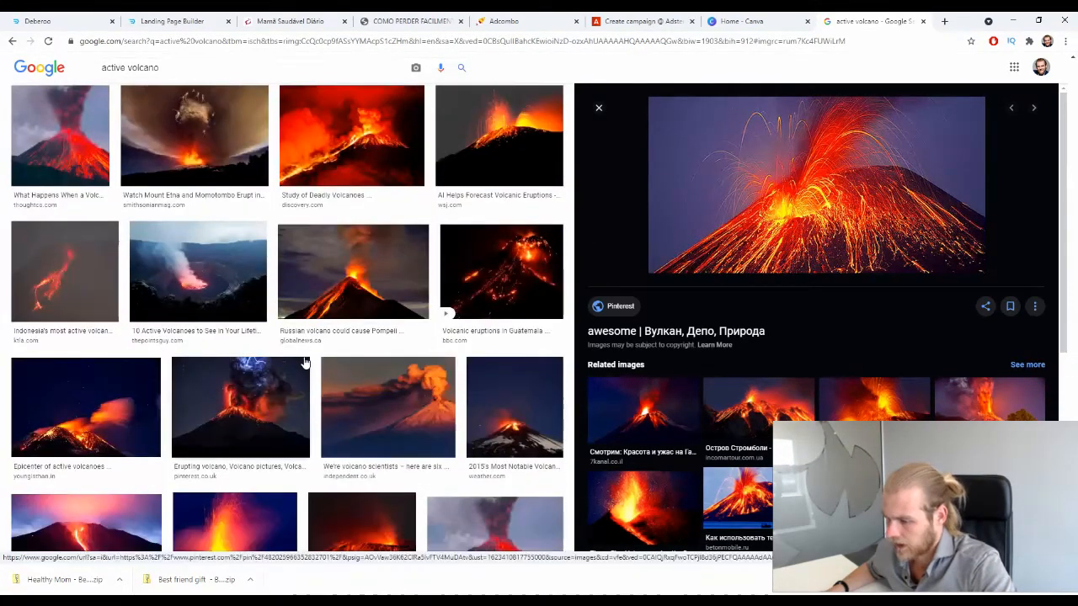
Go back over the related volcano images and preview the BBC News volcano tourism photo again to compare candidates
scroll(294, 360, "up", 10)
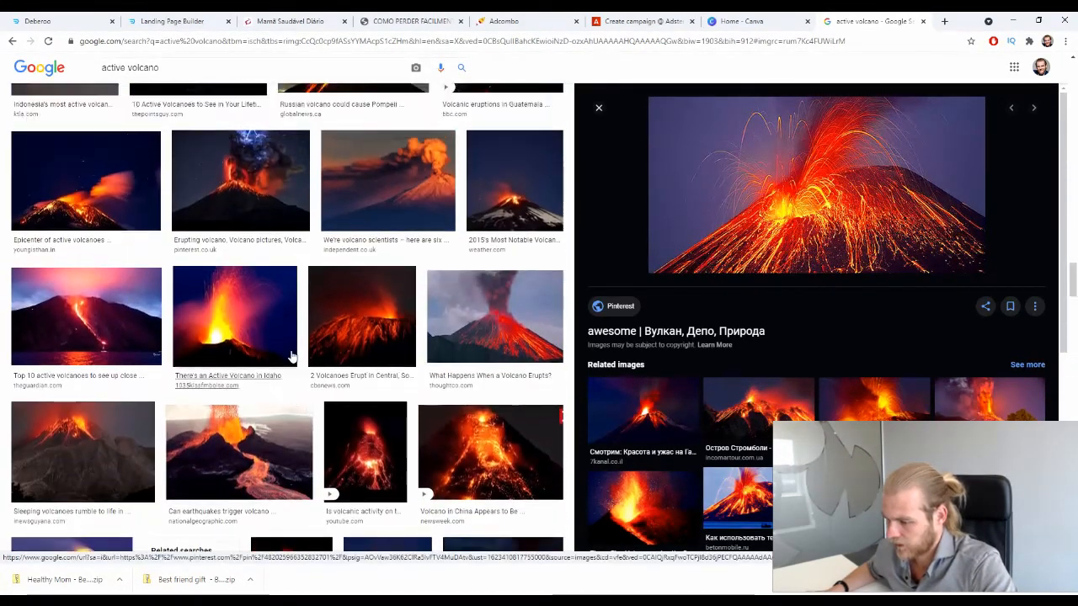
scroll(284, 357, "down", 10)
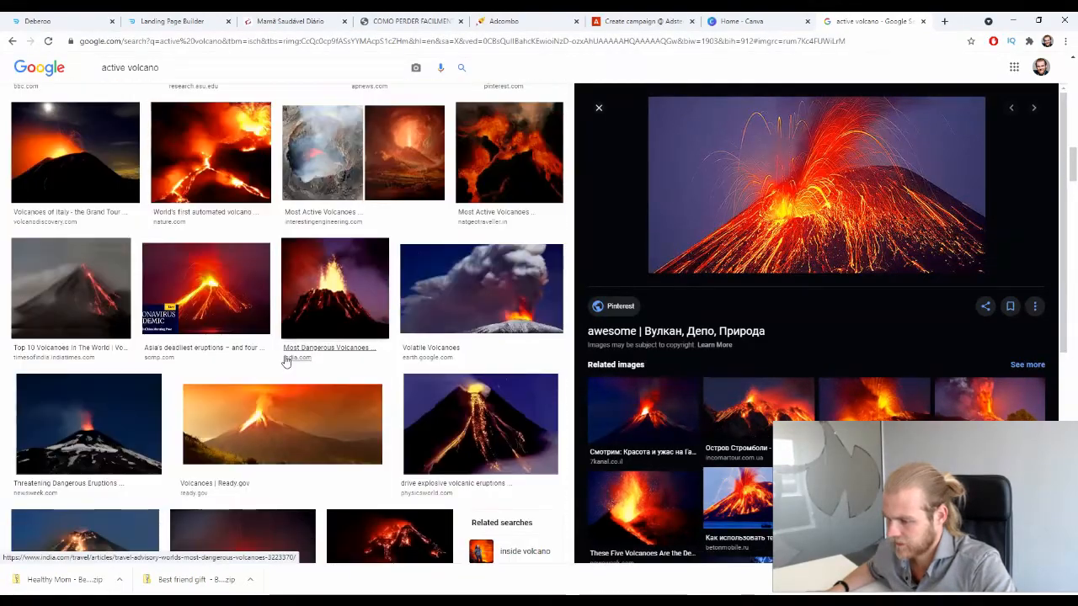
scroll(285, 360, "up", 3)
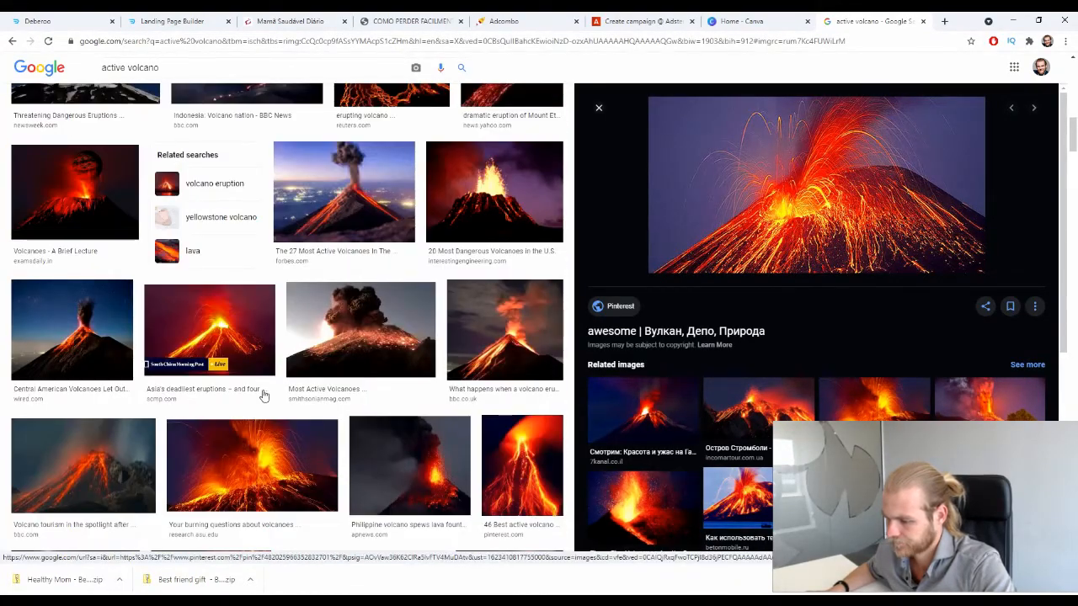
left_click(68, 446)
scroll(319, 423, "up", 4)
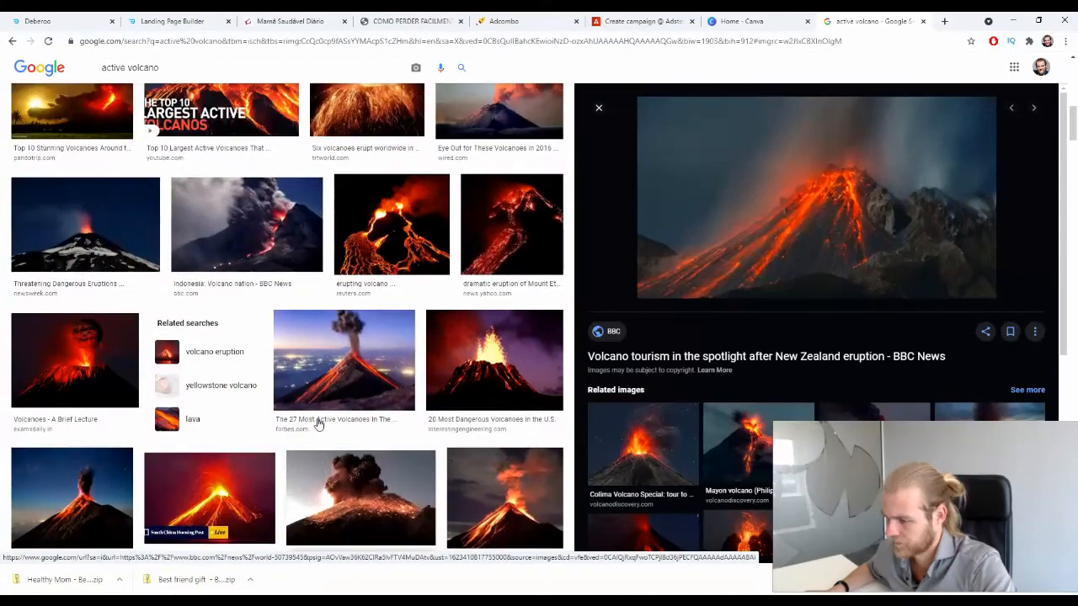
scroll(316, 419, "down", 3)
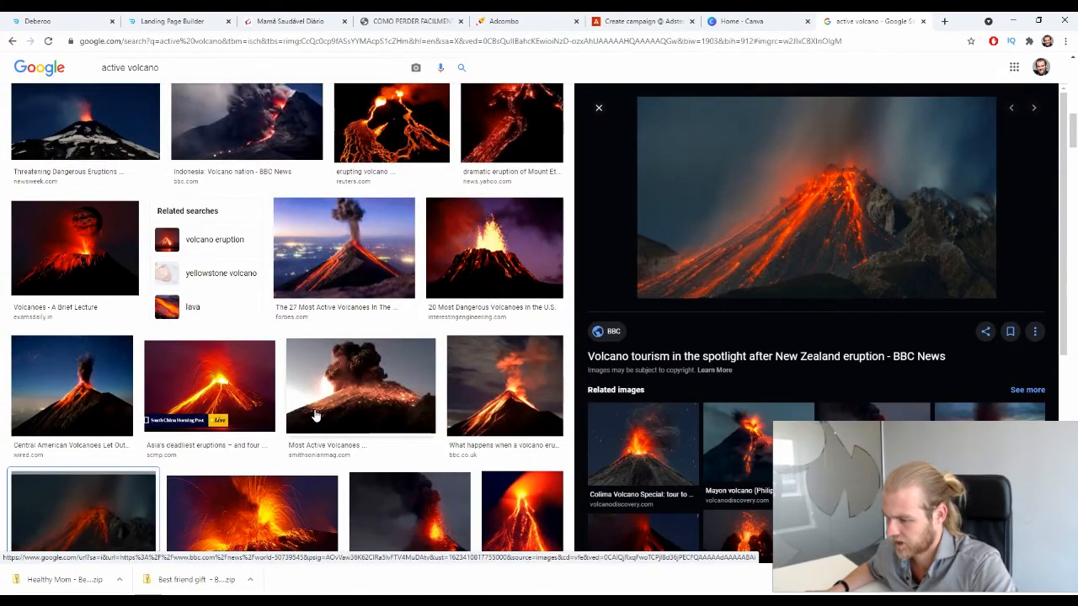
scroll(313, 411, "up", 5)
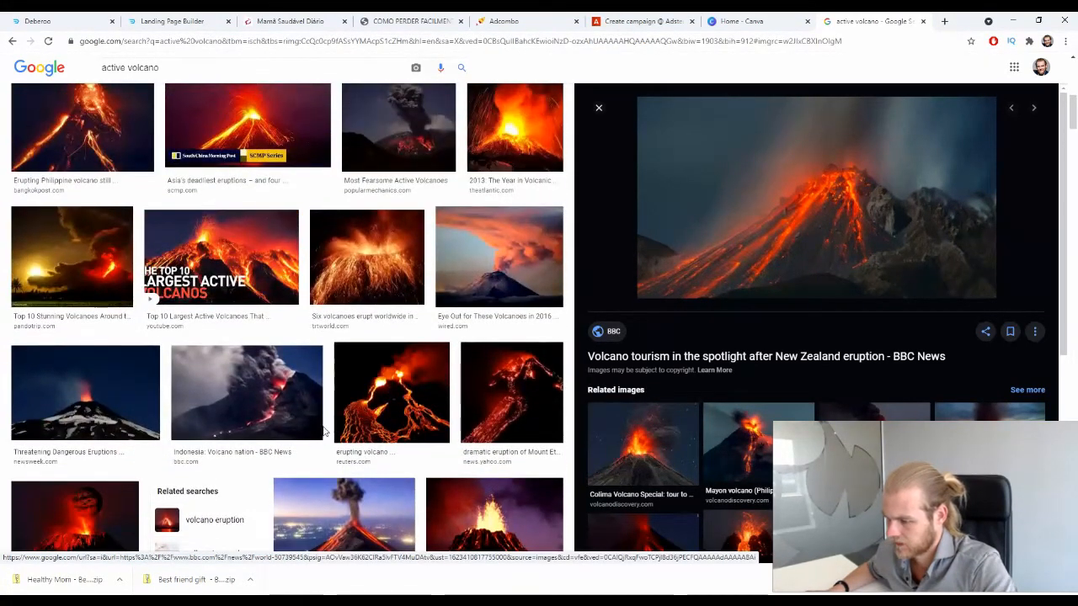
Open the Forbes "27 Most Active Volcanoes" photo with the smoke plume and save it as 960x0.jpg
scroll(381, 270, "down", 4)
left_click(379, 271)
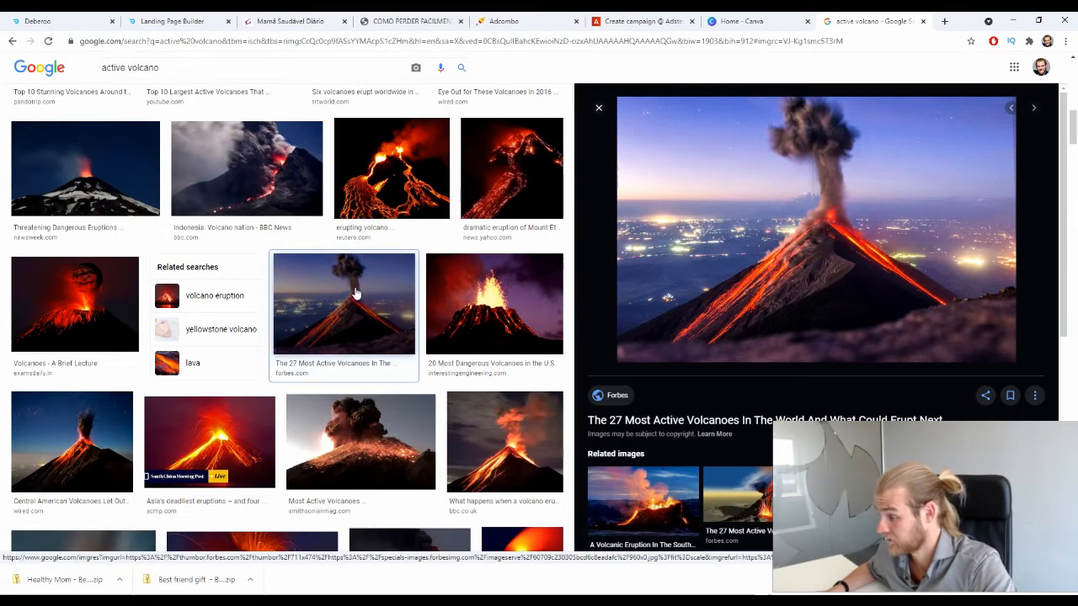
right_click(722, 223)
left_click(794, 342)
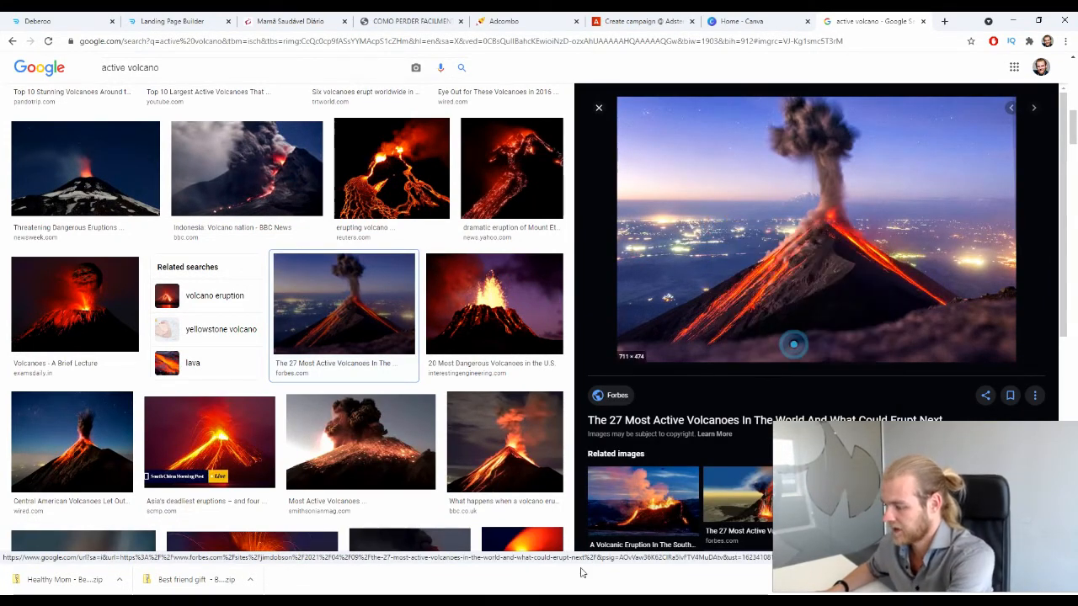
key("Return")
Check the required creative image size in the Adsterra form, and create a custom 320 x 240 px design in Canva
left_click(703, 25)
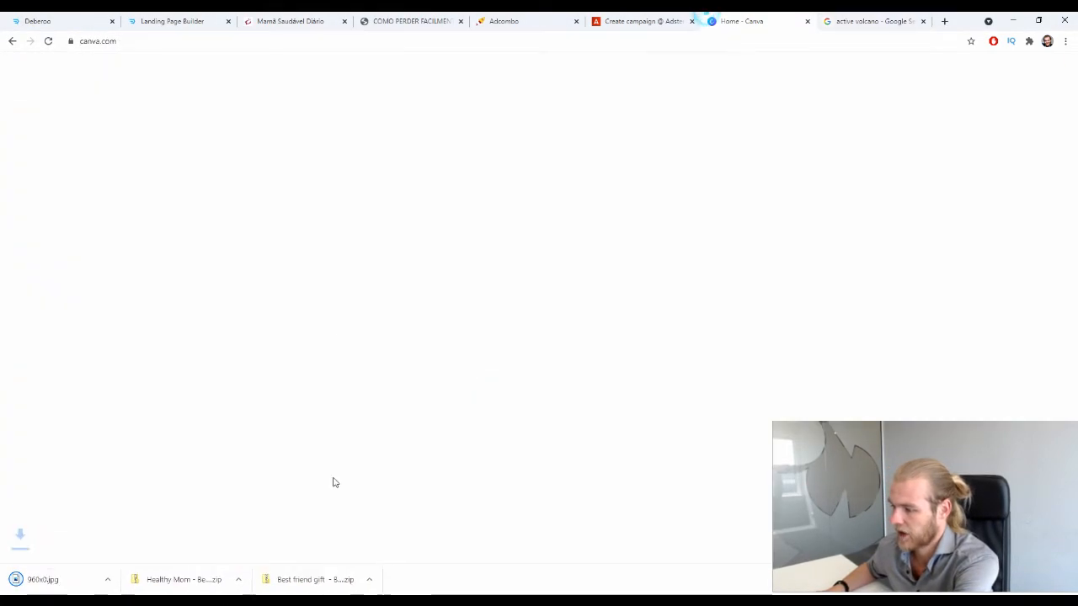
left_click(640, 21)
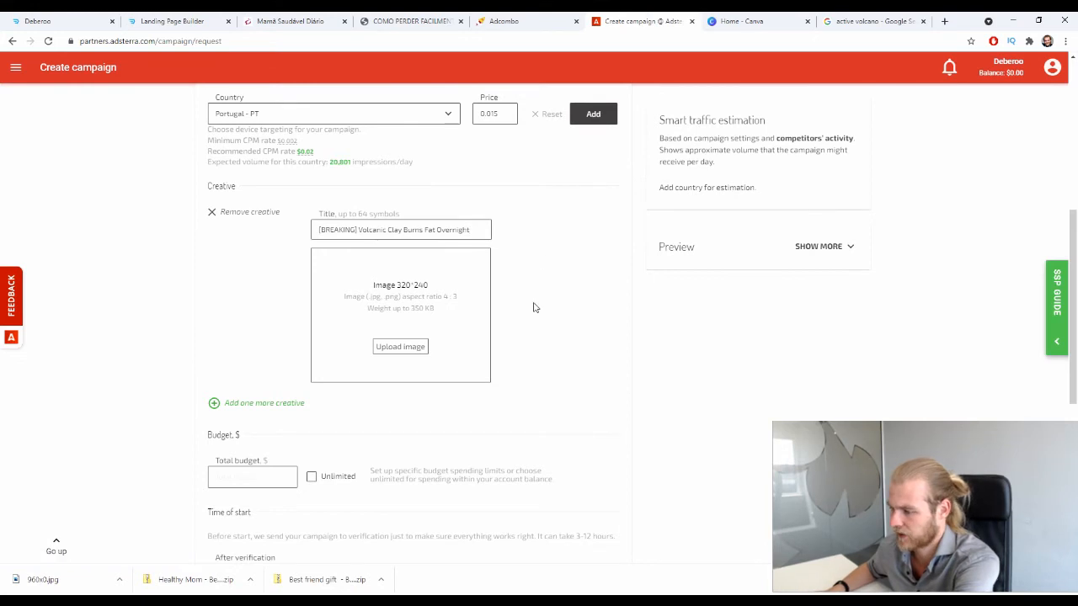
left_click(720, 21)
left_click(987, 73)
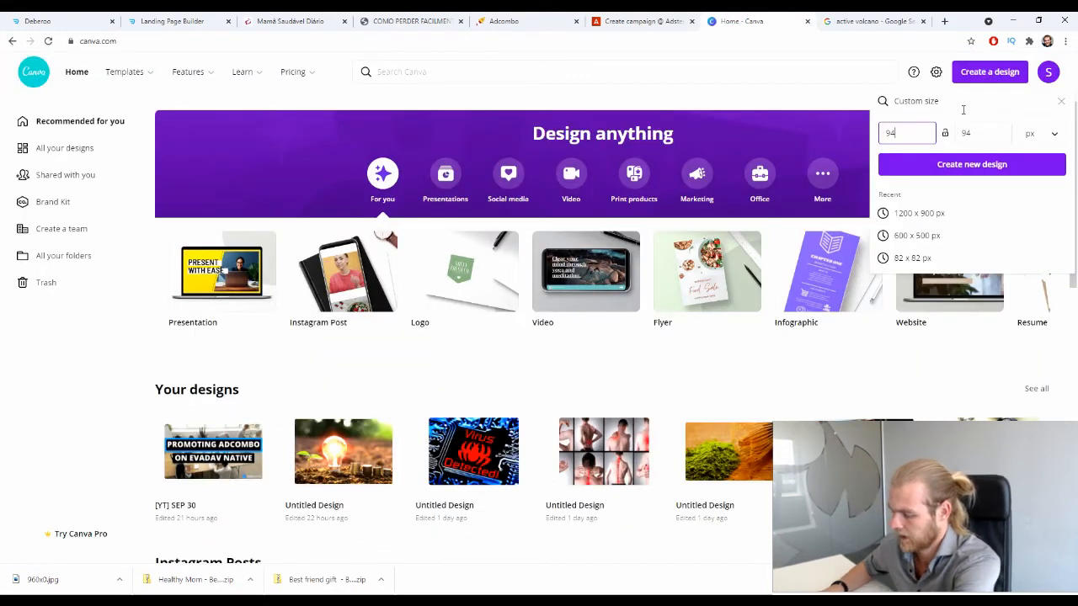
key("BackSpace")
key("BackSpace")
type("320")
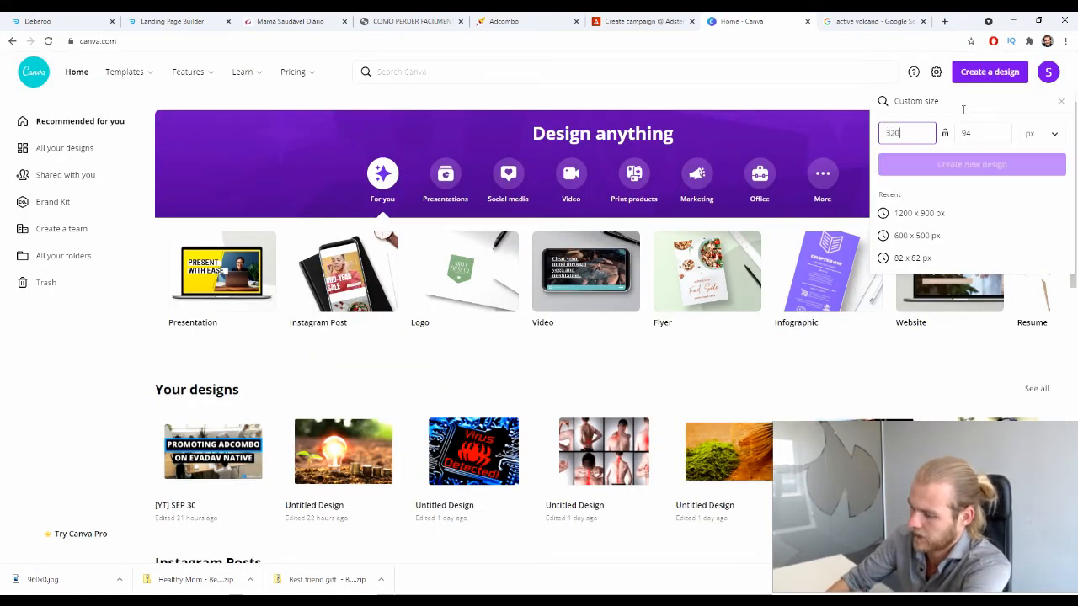
key("Tab")
key("Tab")
key("BackSpace")
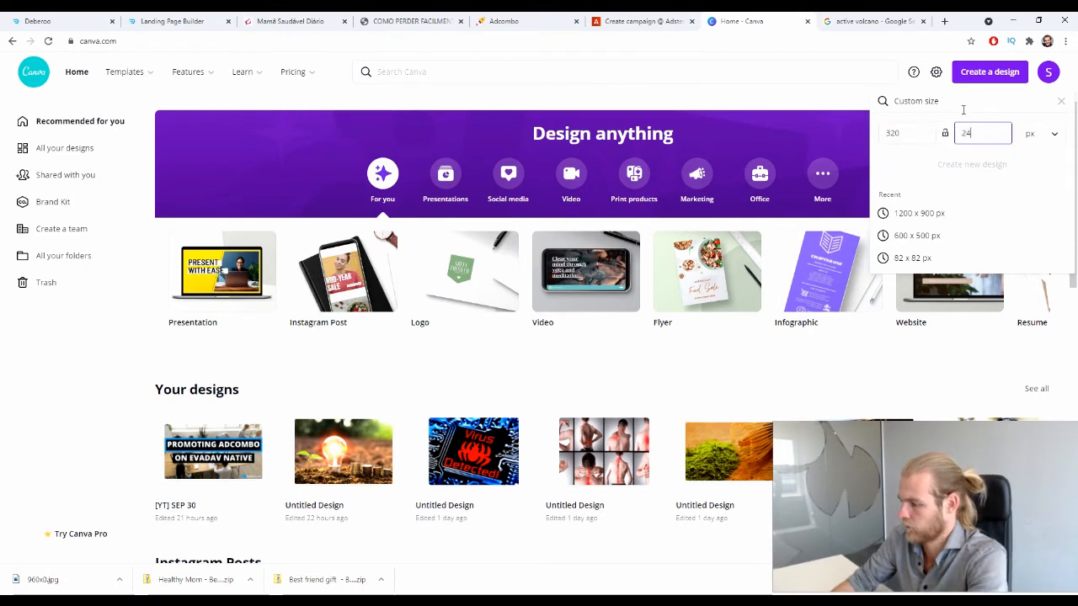
type("240")
key("Return")
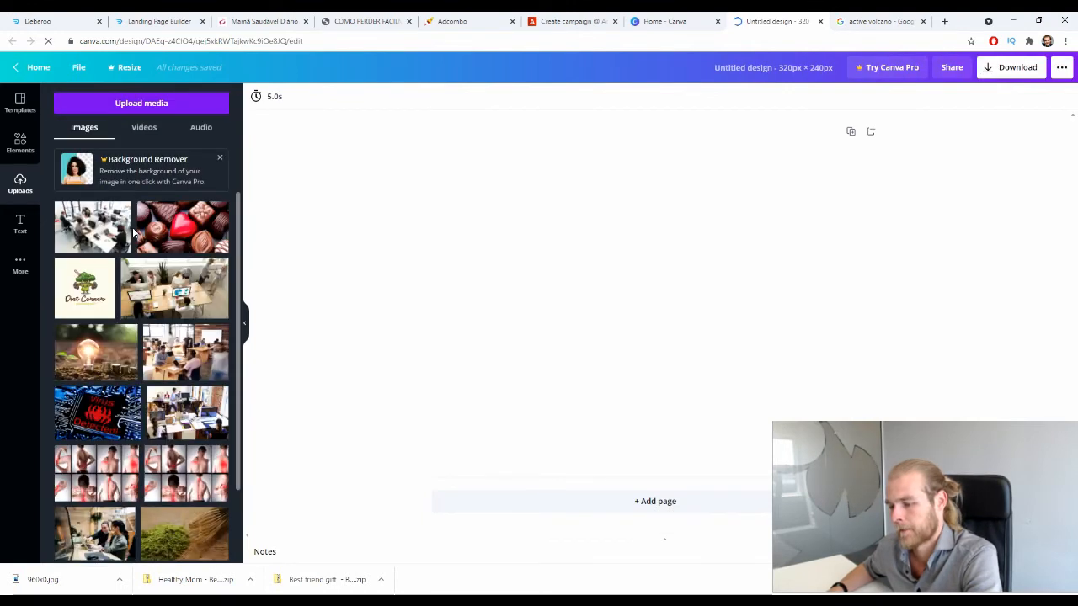
Fill the design with the 960x0.jpg volcano photo and set its brightness to -10, contrast to 53, saturation to 53 and blur to -18
left_click_drag(100, 236, 460, 183)
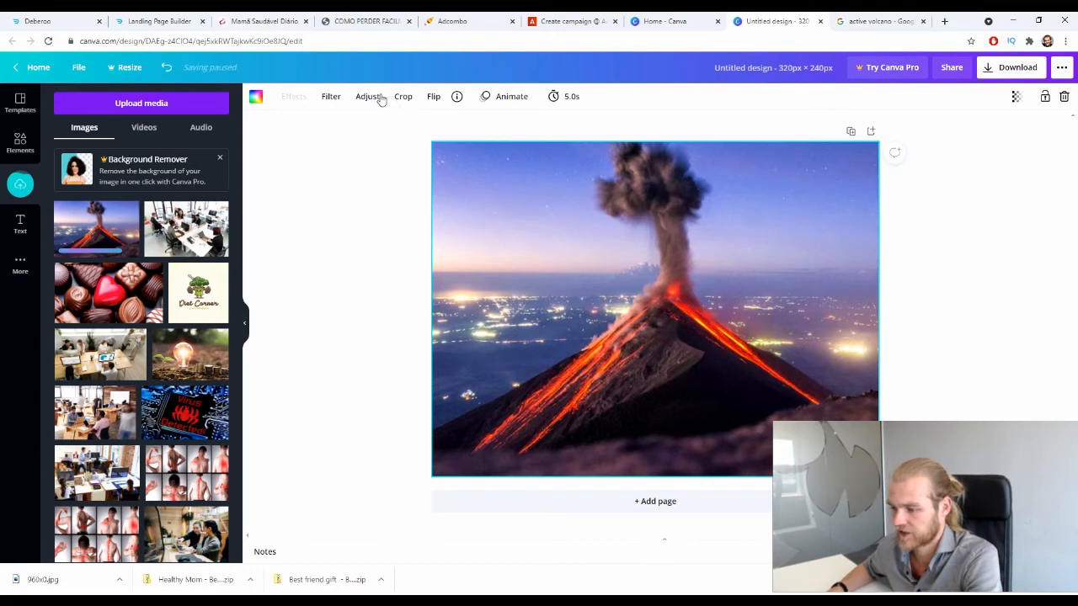
left_click(370, 96)
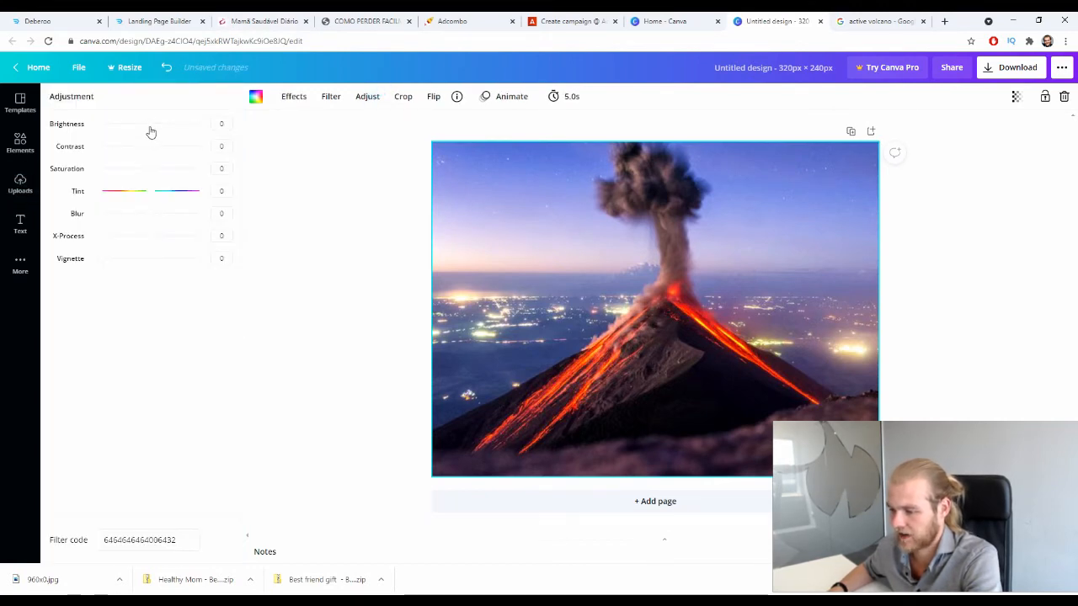
left_click_drag(152, 126, 169, 171)
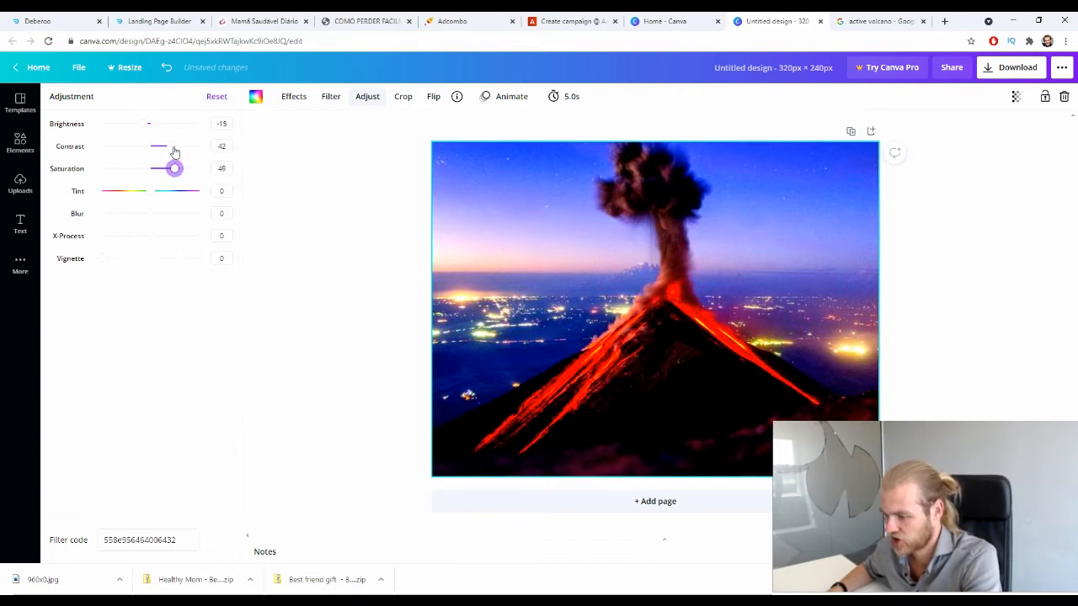
left_click_drag(175, 151, 176, 171)
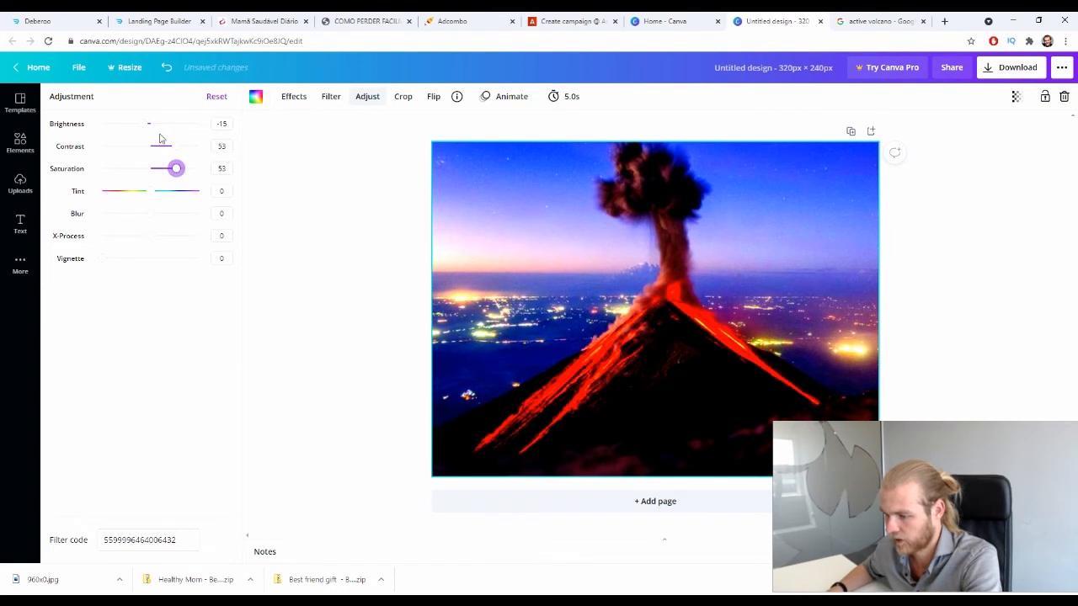
left_click_drag(146, 127, 146, 125)
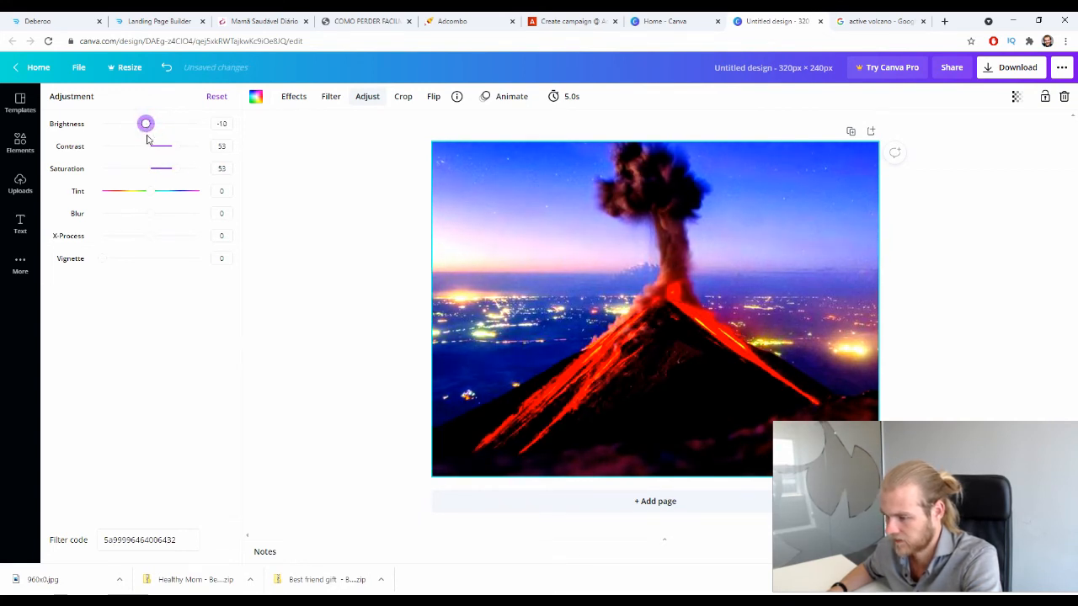
left_click(149, 214)
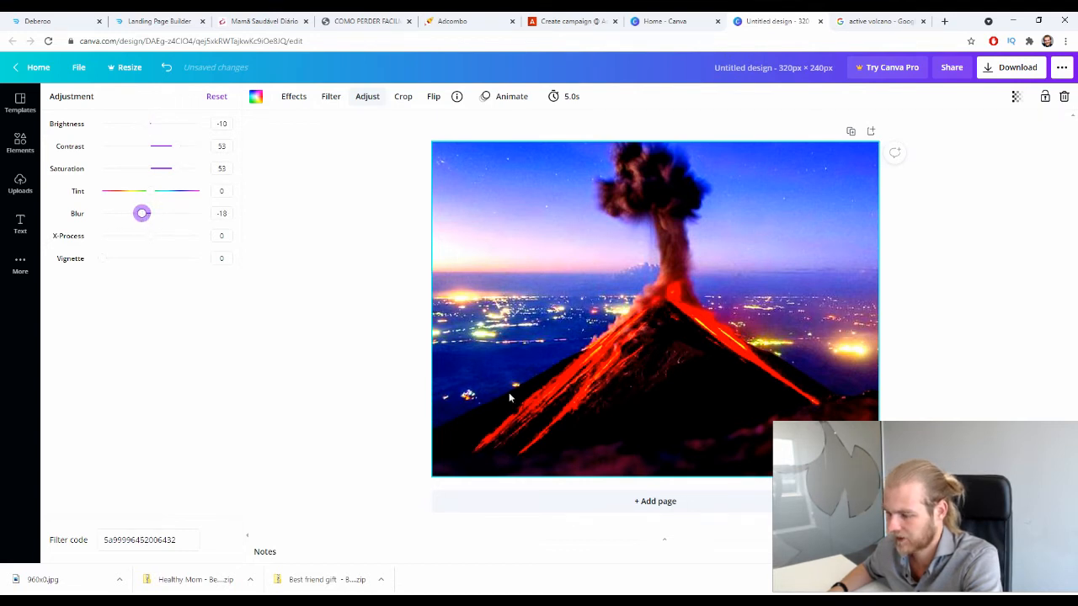
left_click(377, 286)
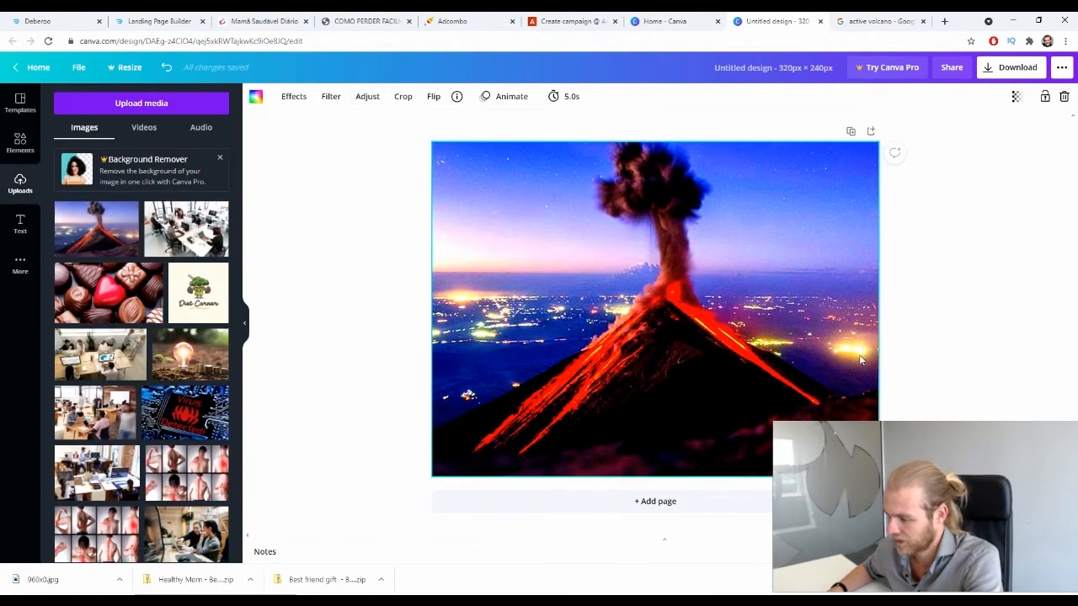
Download the volcano design as a PNG and return to the Adsterra campaign form
left_click(1018, 69)
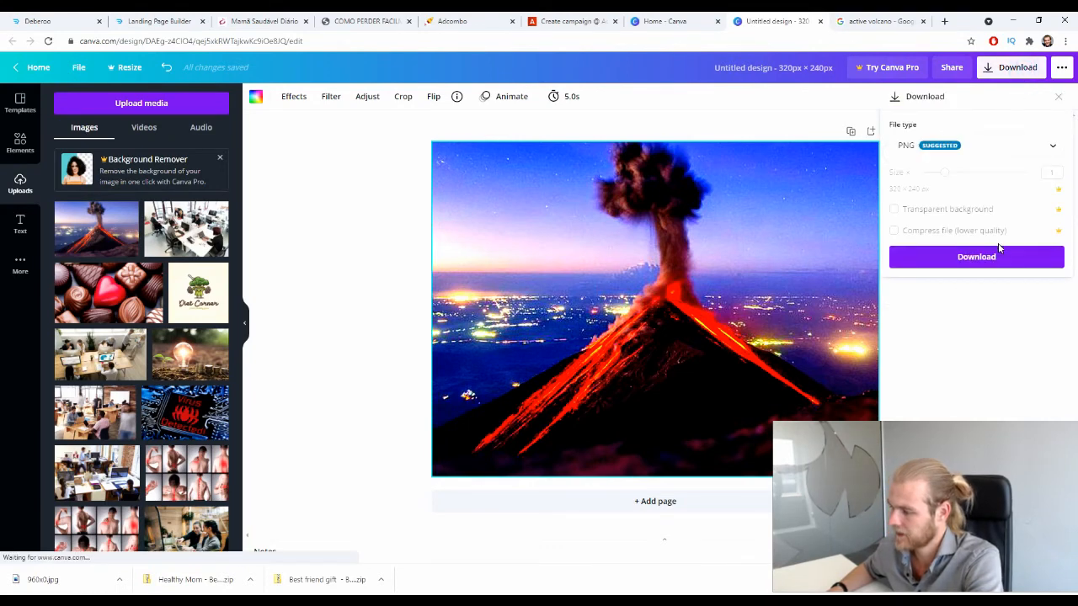
left_click(981, 255)
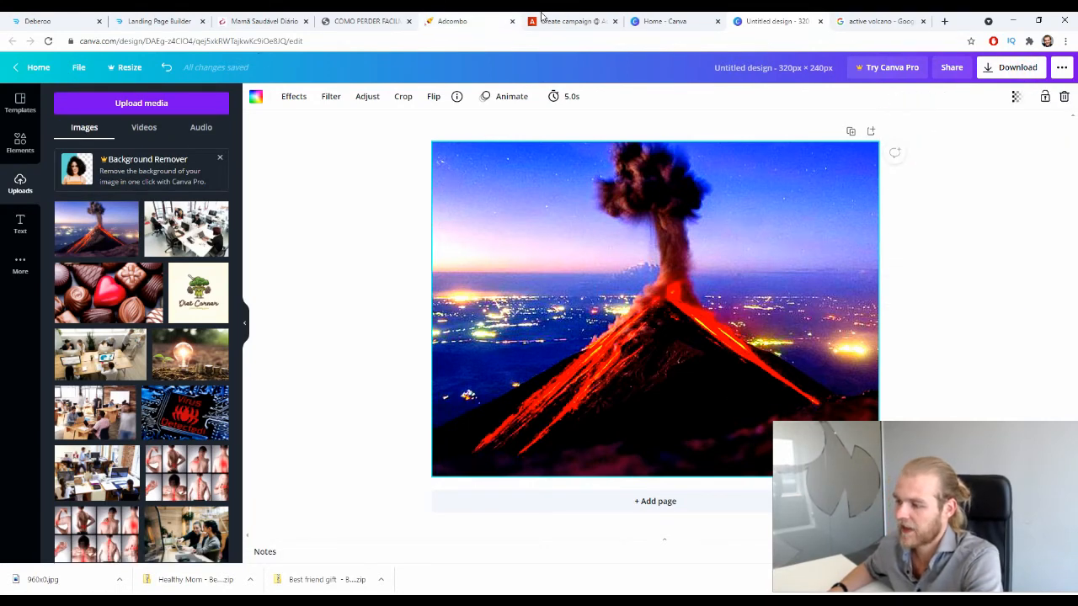
left_click(572, 21)
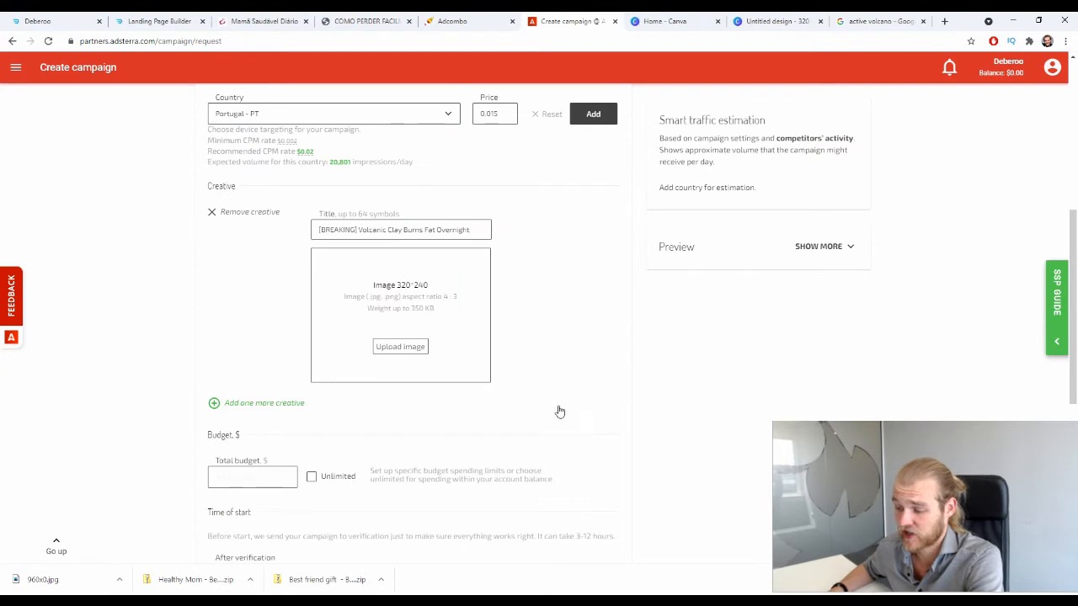
left_click_drag(65, 583, 352, 396)
left_click(645, 21)
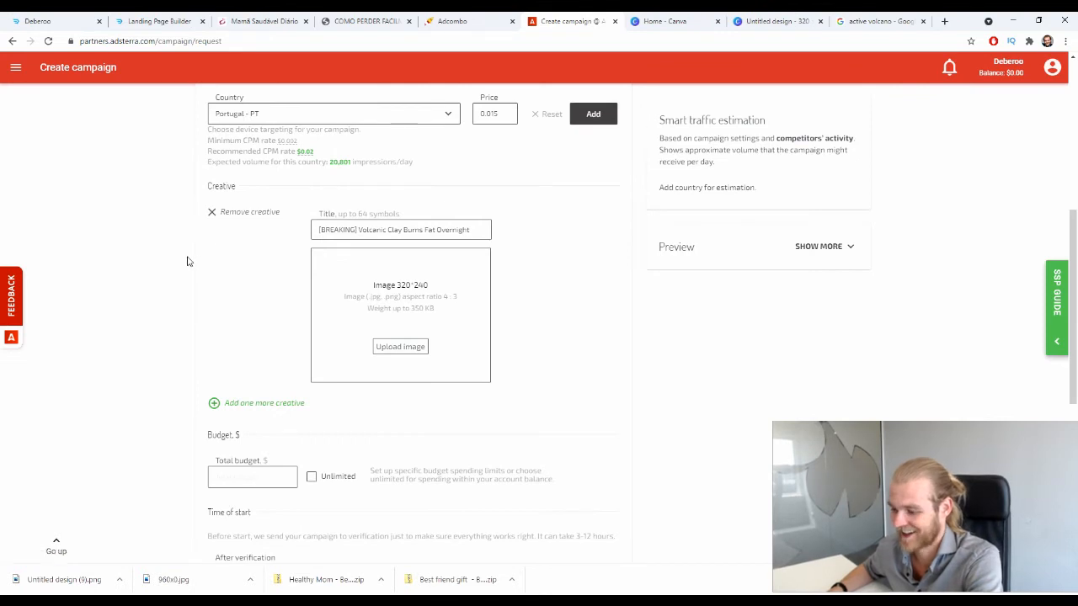
Upload "Untitled design (9)" from the Downloads folder as the creative's image
left_click(392, 350)
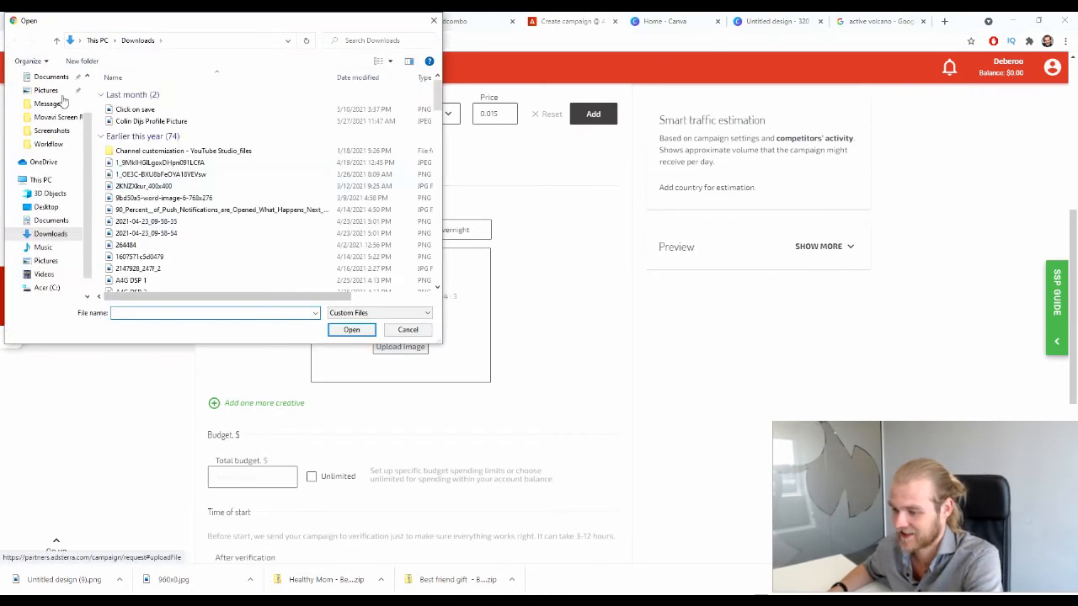
left_click(48, 92)
left_click(52, 113)
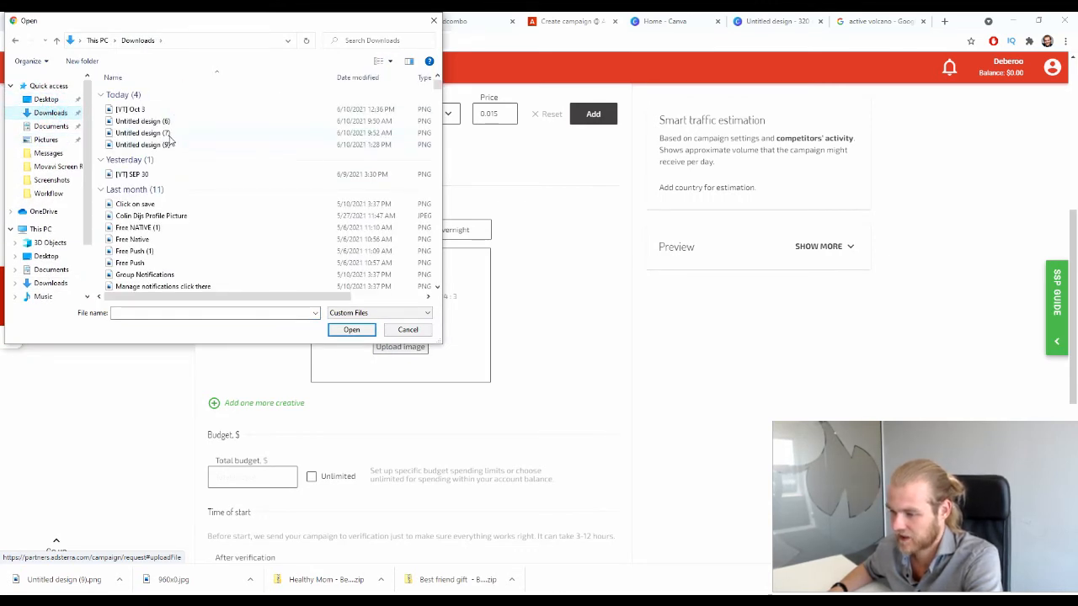
left_click(169, 144)
left_click(347, 329)
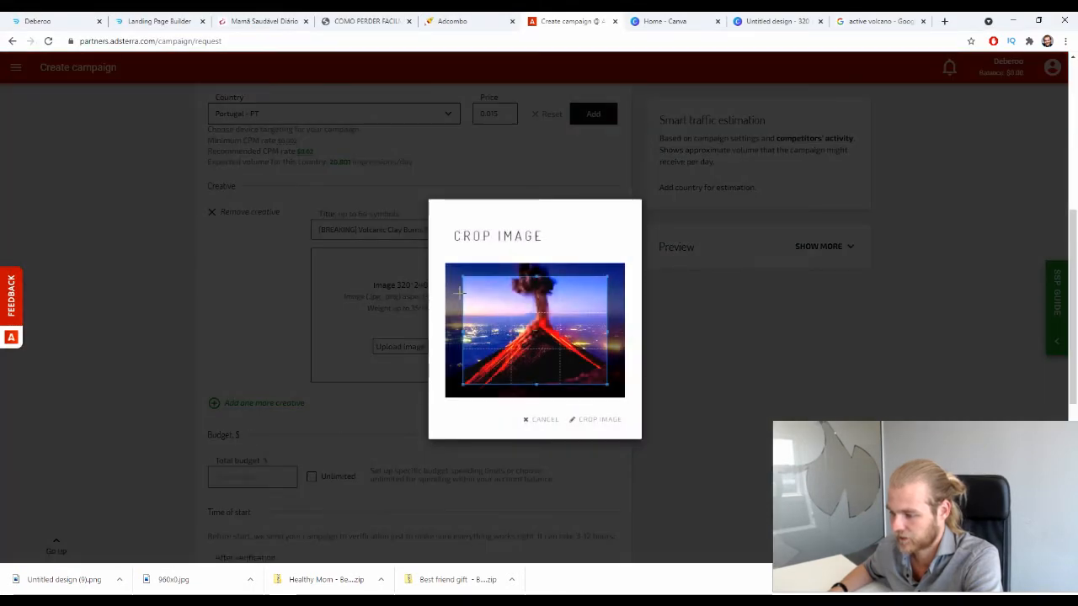
Extend the crop area to cover the whole volcano picture and apply the crop
left_click_drag(460, 274, 380, 229)
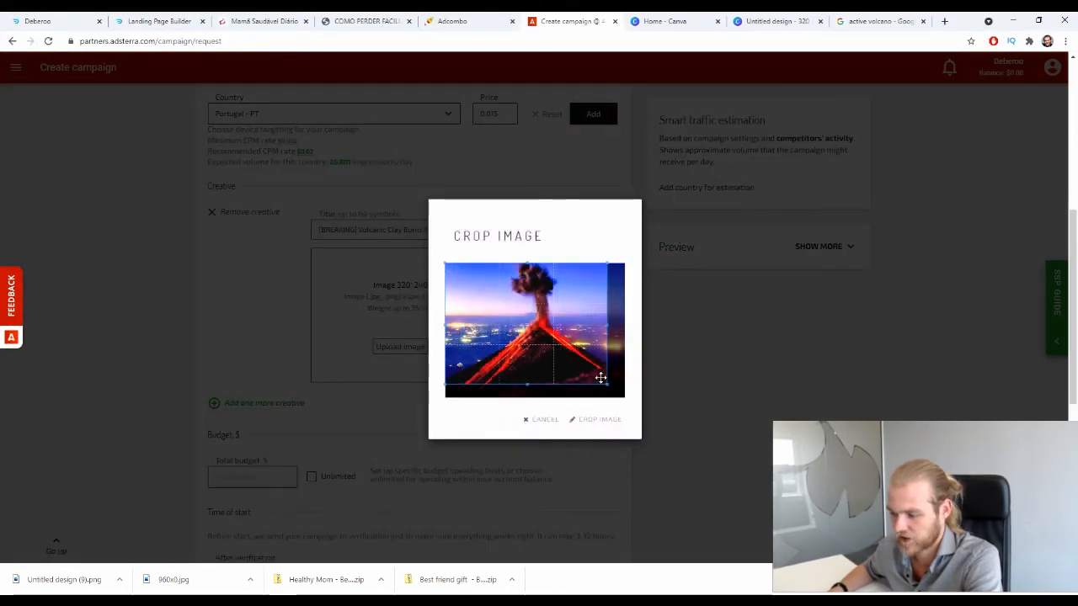
left_click_drag(606, 385, 624, 396)
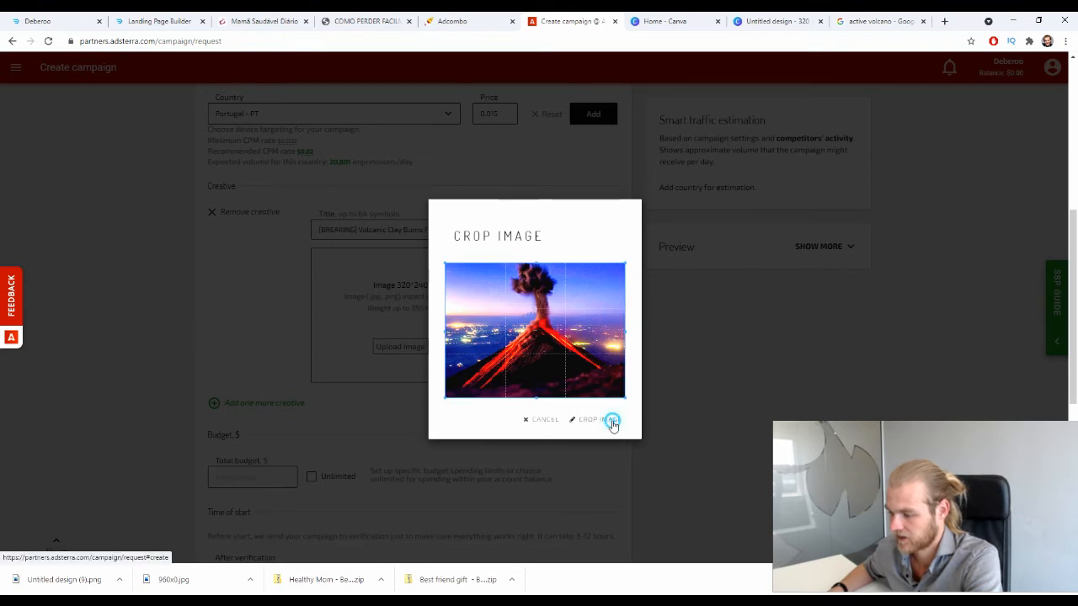
left_click(610, 420)
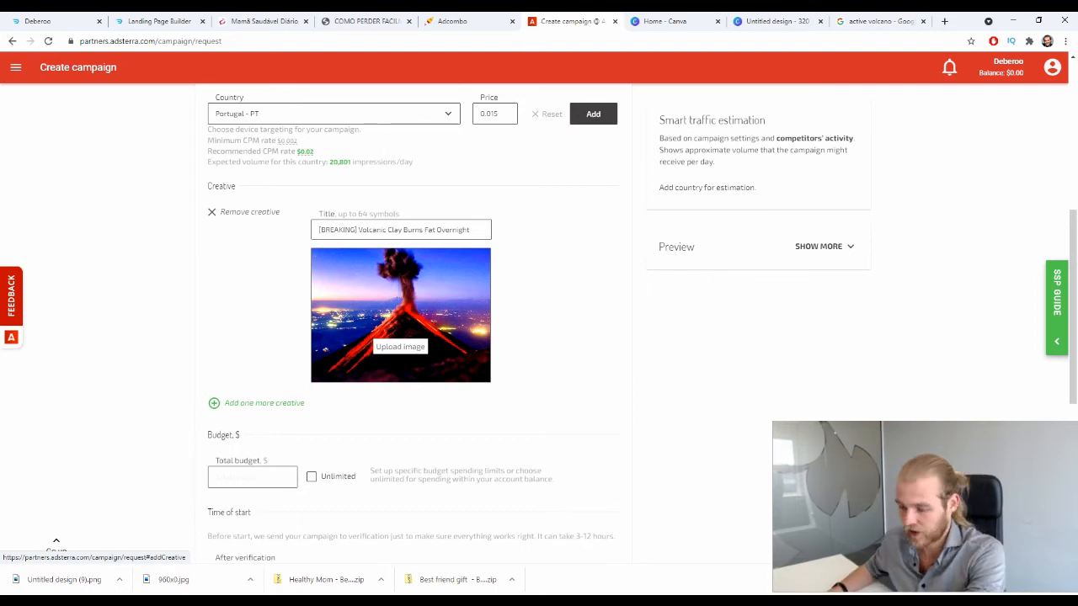
Make the campaign's total budget unlimited and set it to Keep inactive after verification
scroll(123, 300, "down", 2)
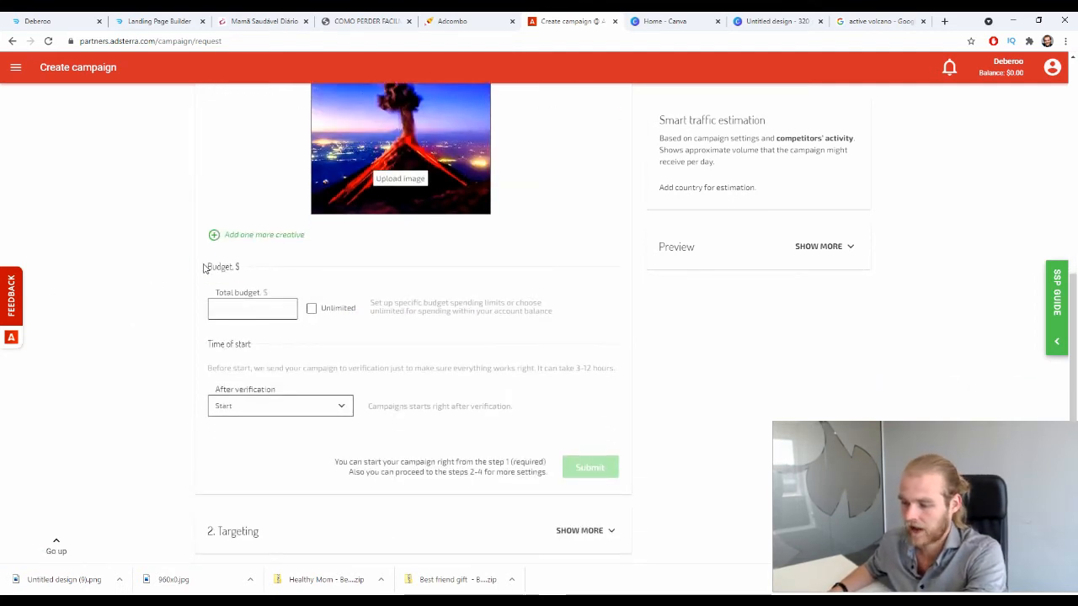
left_click(202, 266)
left_click(311, 309)
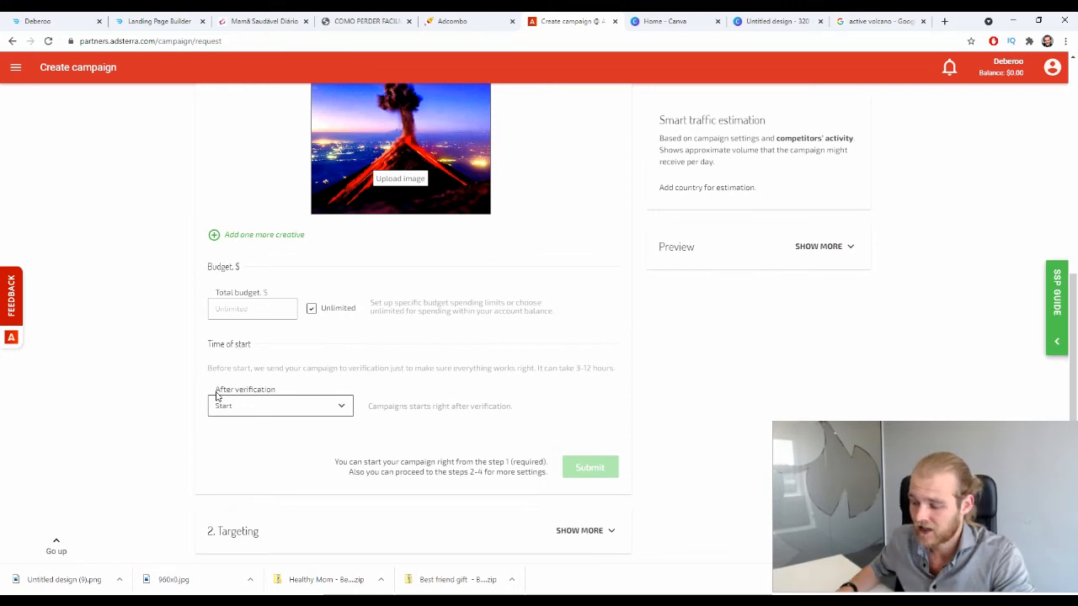
left_click(293, 402)
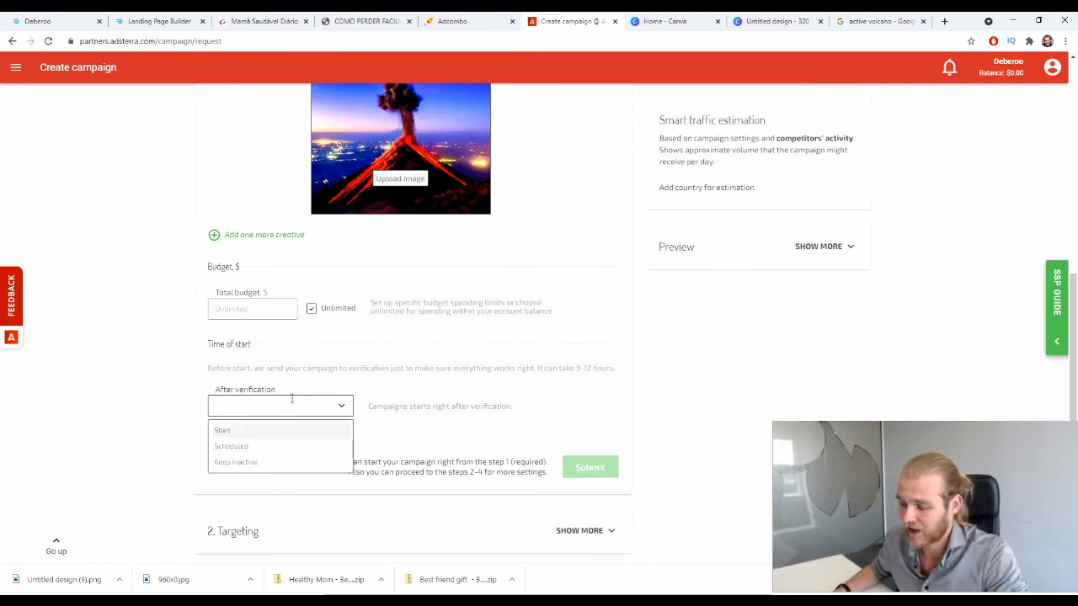
left_click(252, 462)
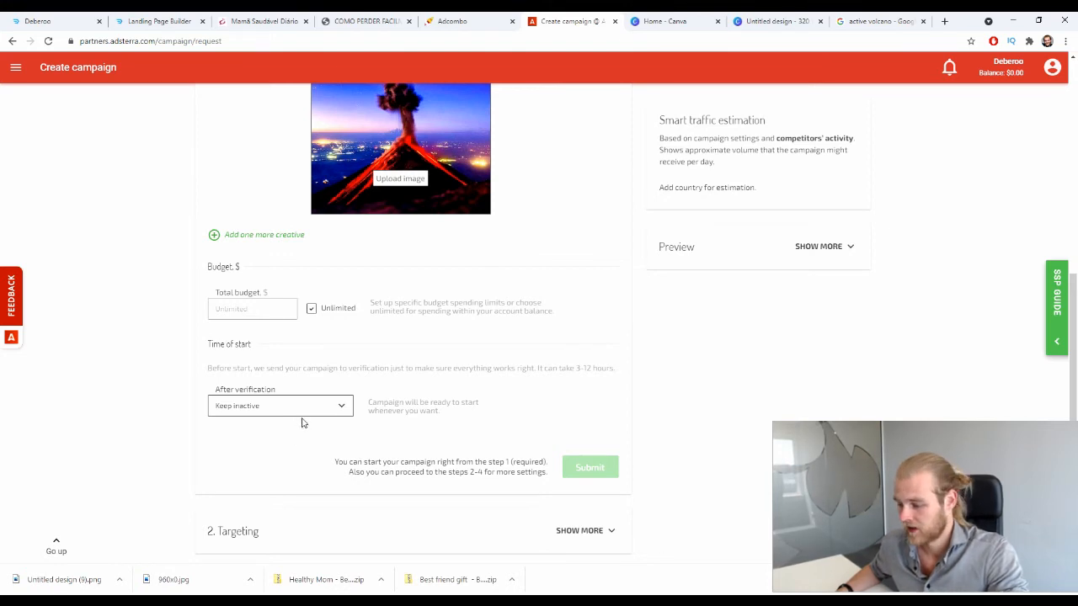
Expand the Targeting section of the campaign form below the budget and start settings
scroll(438, 323, "down", 1)
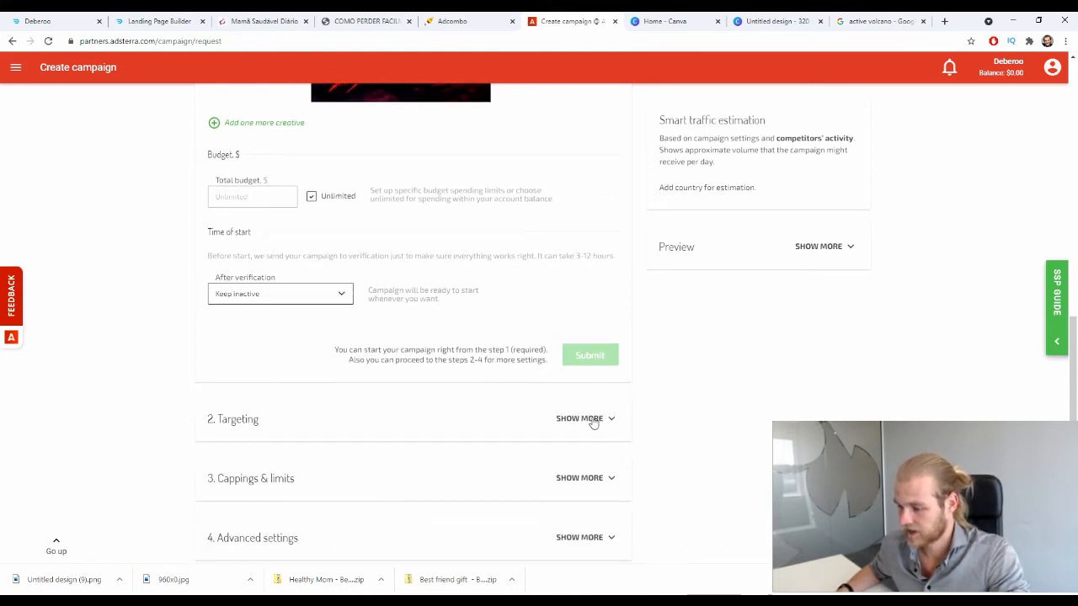
left_click_drag(387, 341, 489, 347)
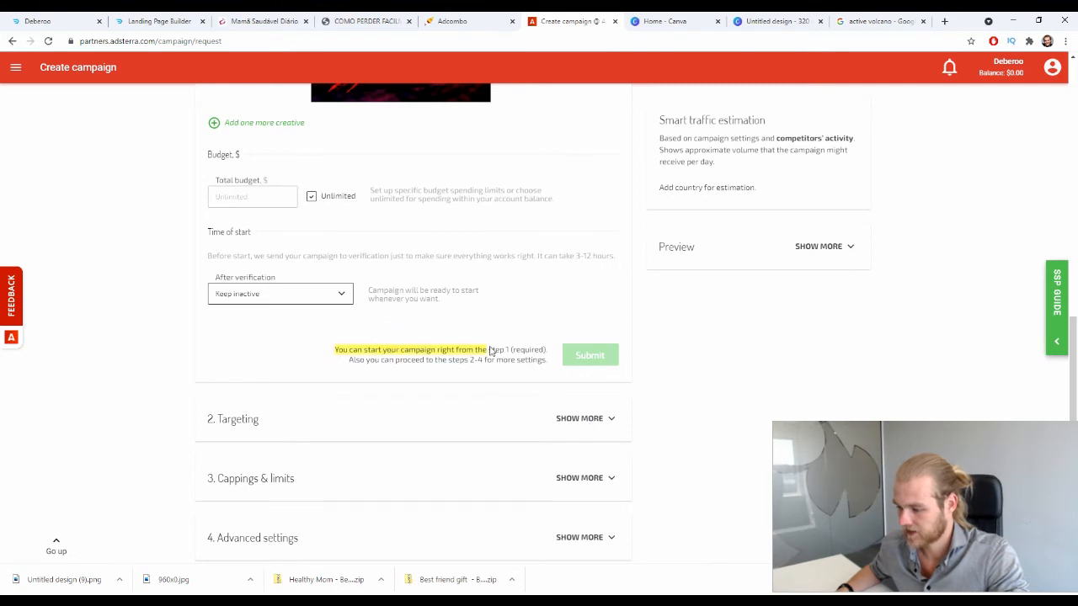
left_click(389, 361)
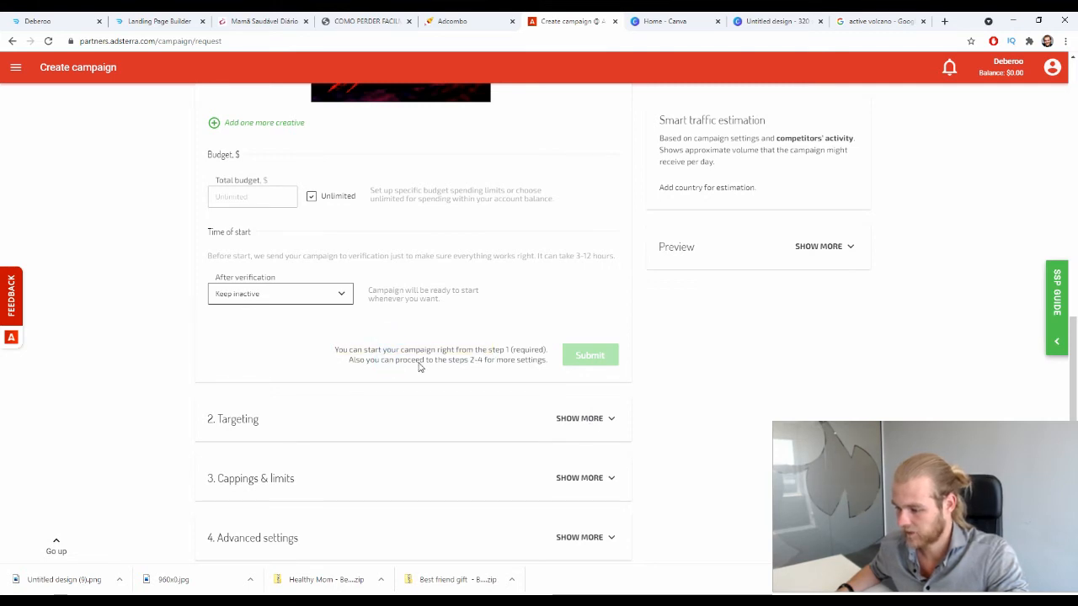
scroll(586, 395, "up", 1)
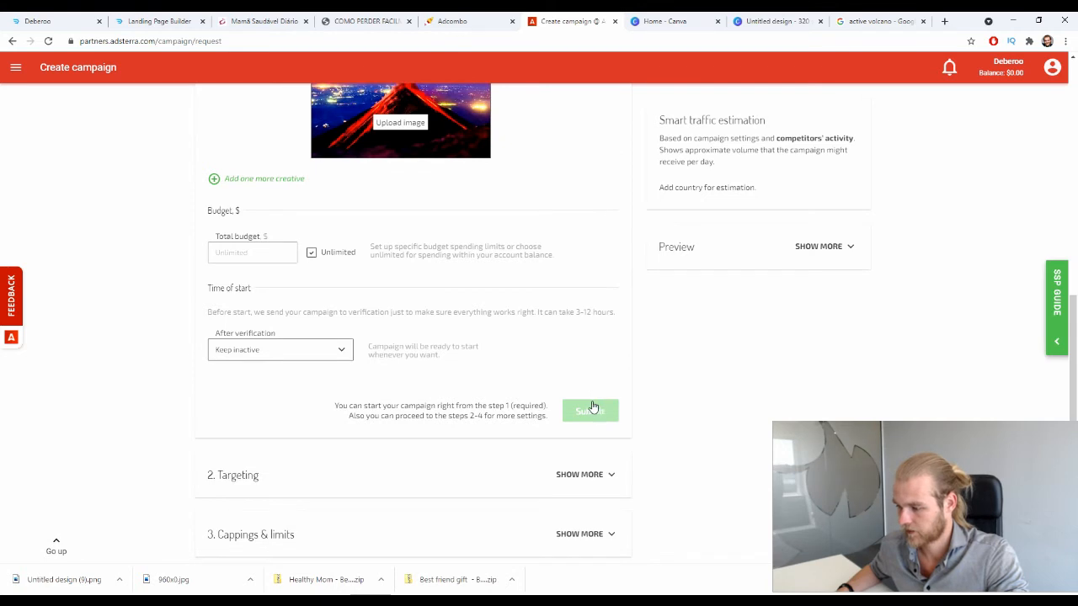
scroll(590, 394, "down", 2)
left_click(583, 363)
scroll(468, 356, "down", 1)
scroll(459, 350, "down", 1)
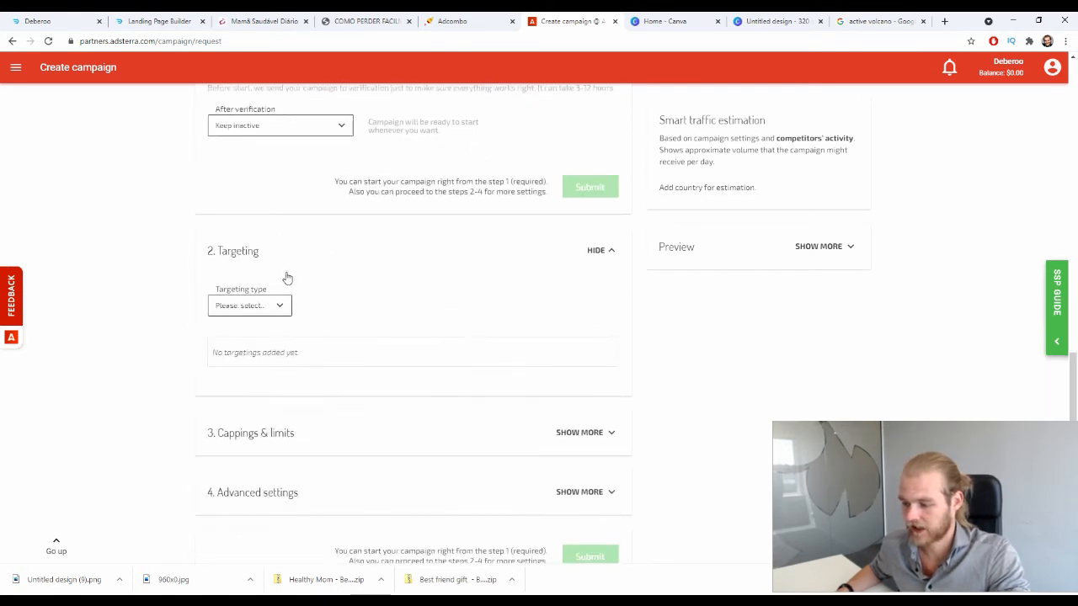
Try to set up an operating system targeting for Windows
left_click(279, 306)
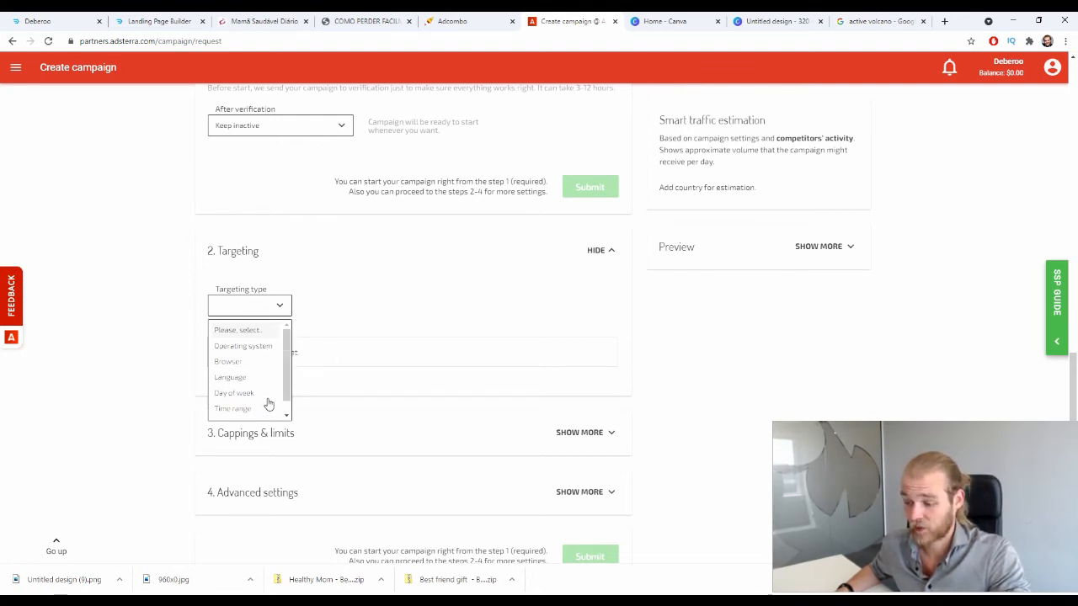
scroll(269, 409, "down", 1)
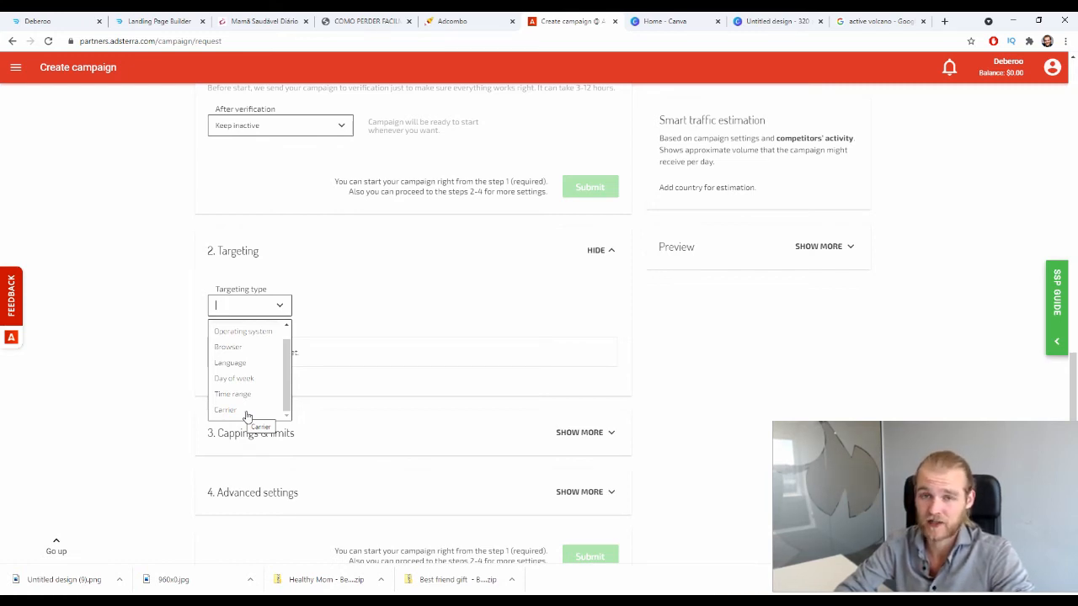
scroll(250, 413, "up", 1)
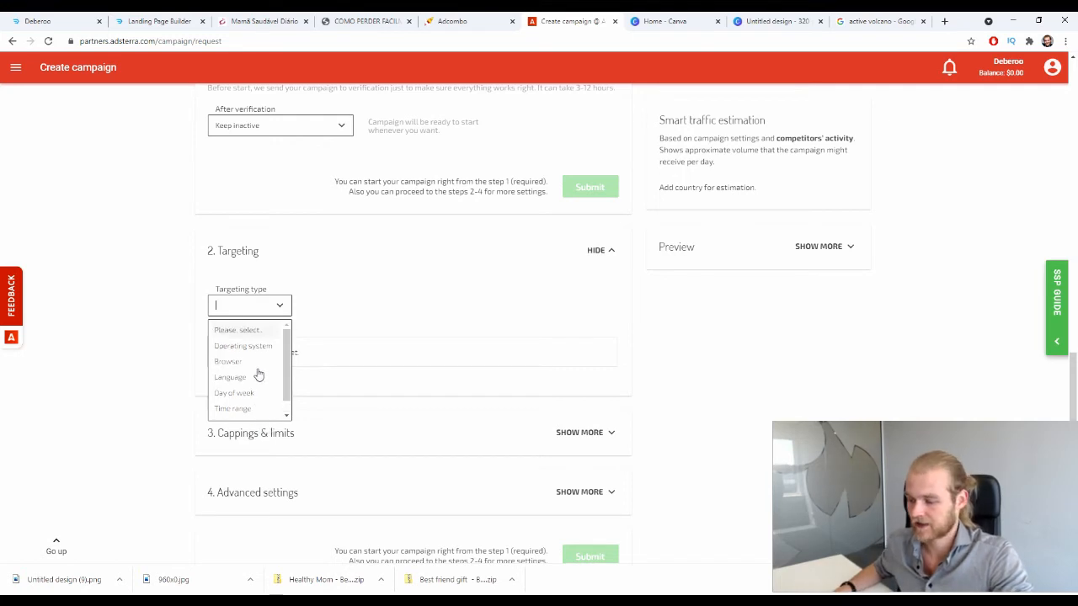
scroll(257, 375, "down", 1)
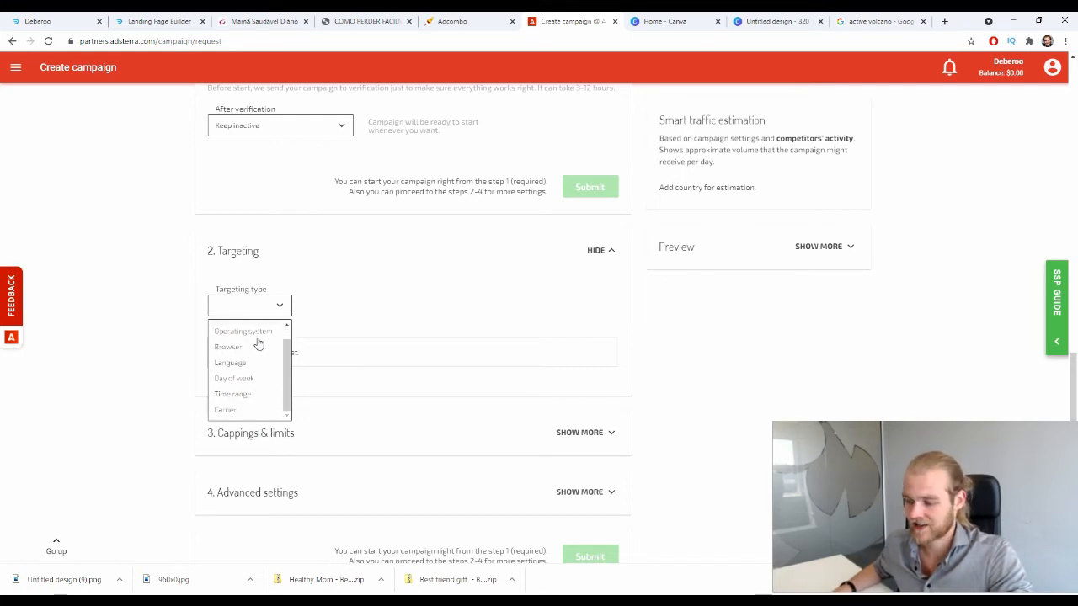
left_click(261, 337)
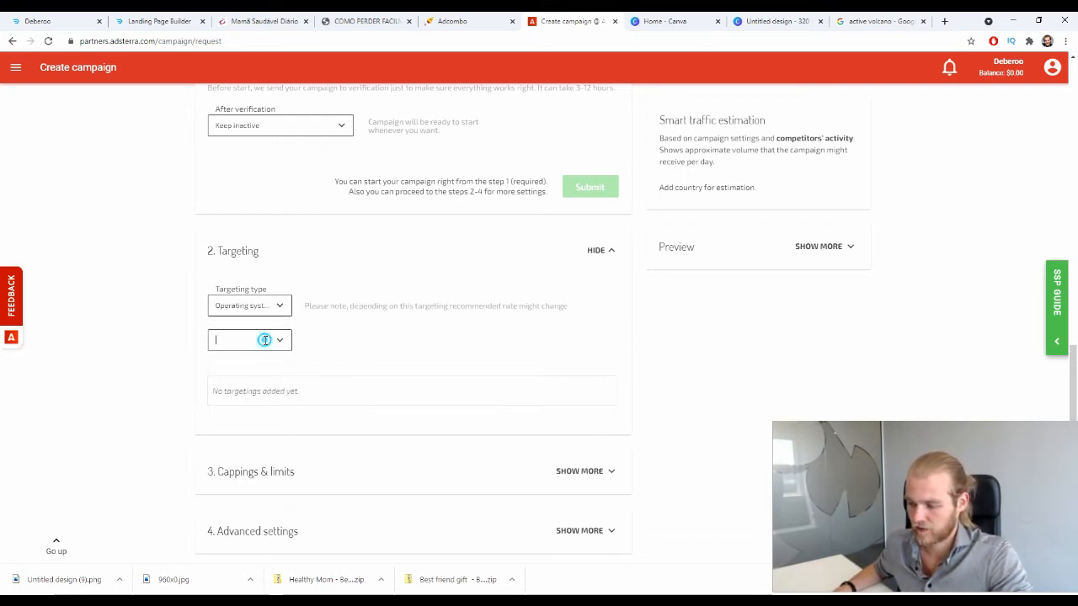
left_click(264, 339)
left_click(229, 396)
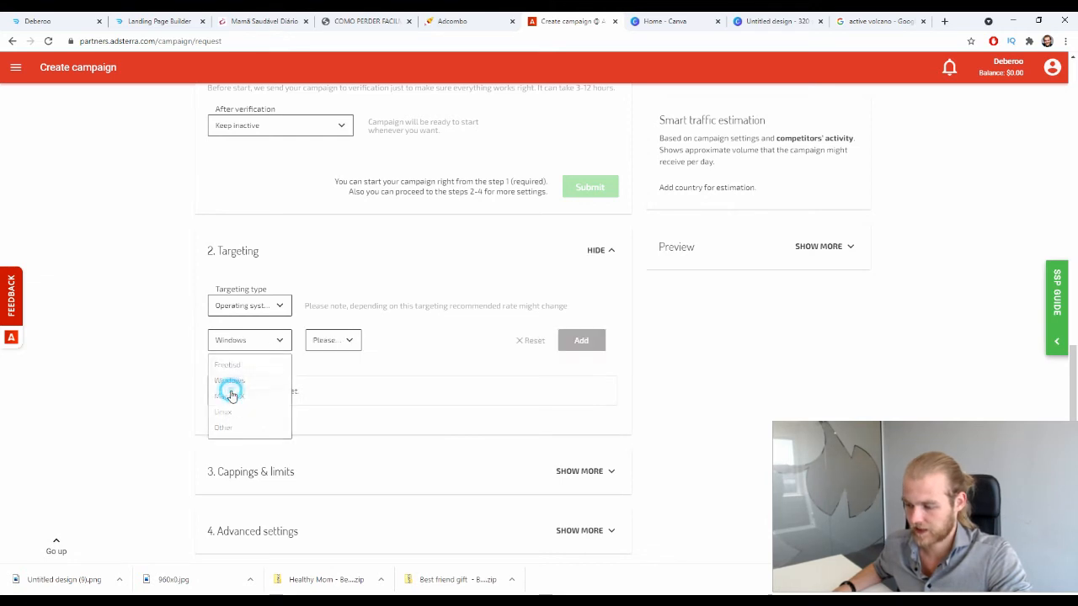
left_click(341, 342)
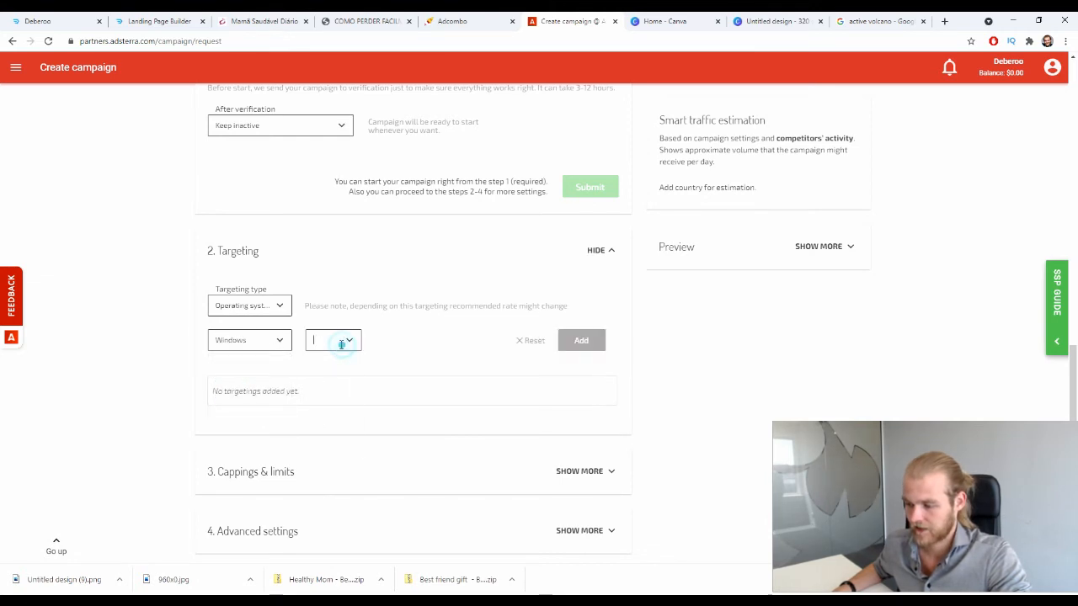
left_click(410, 333)
Choose Language as the targeting type and check the country selected for the campaign
left_click(257, 304)
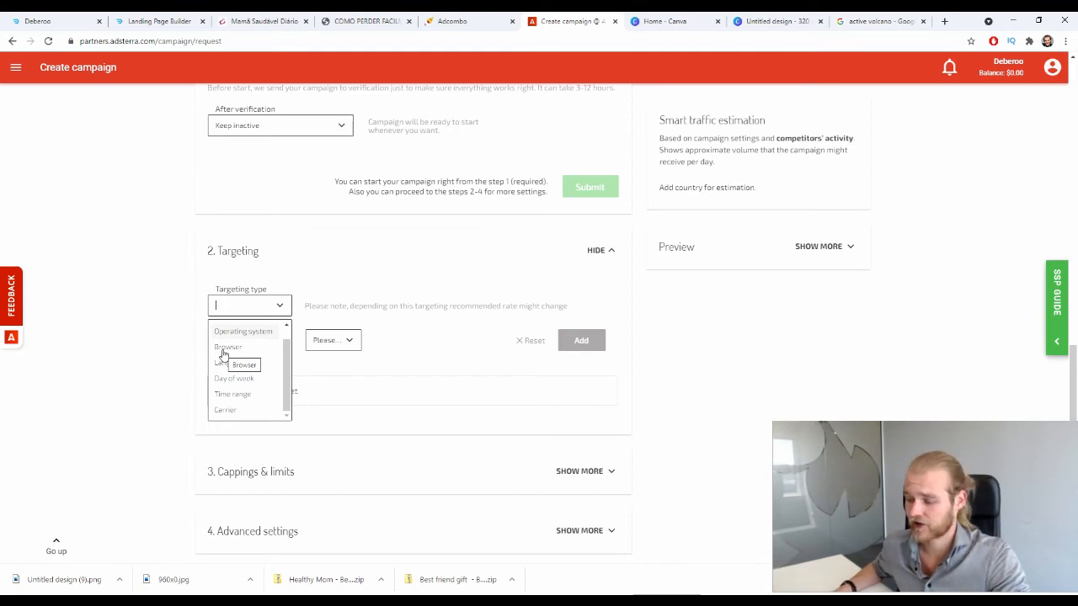
left_click(248, 366)
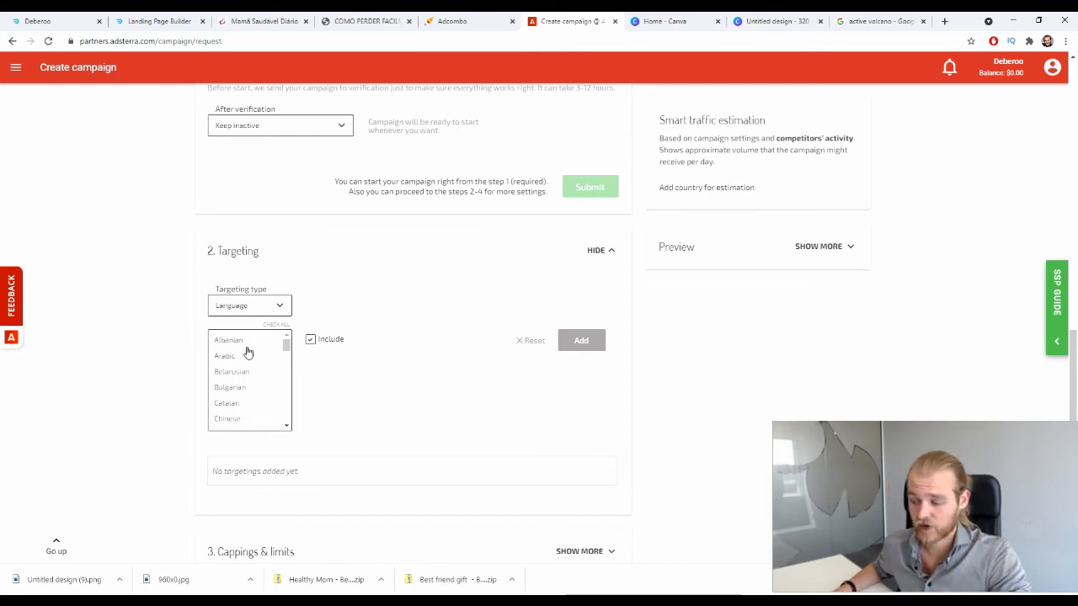
scroll(256, 350, "up", 2)
scroll(257, 350, "up", 5)
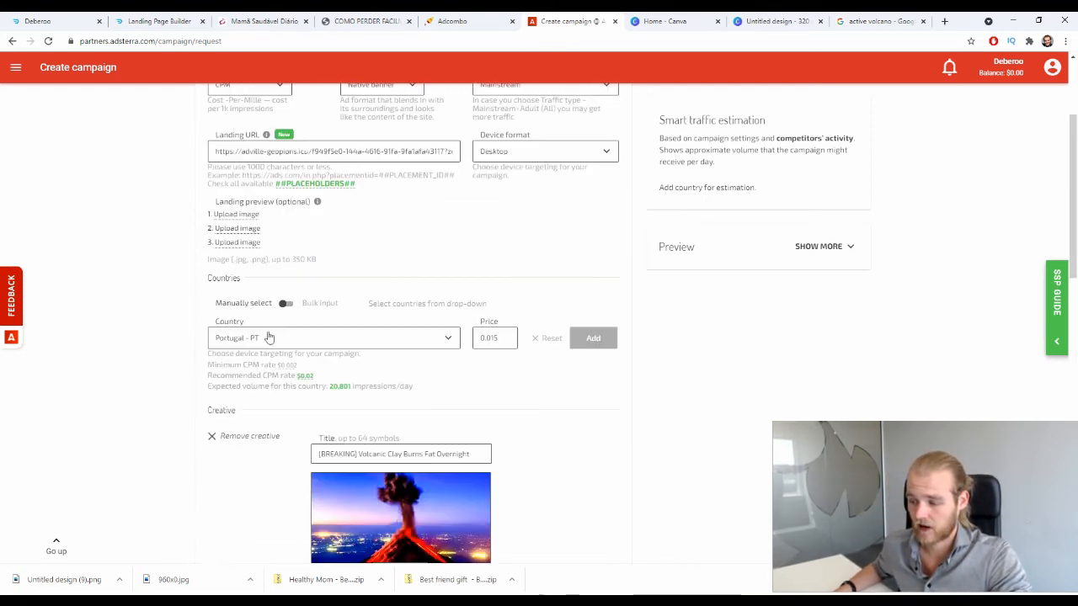
scroll(317, 334, "down", 1)
scroll(317, 334, "down", 5)
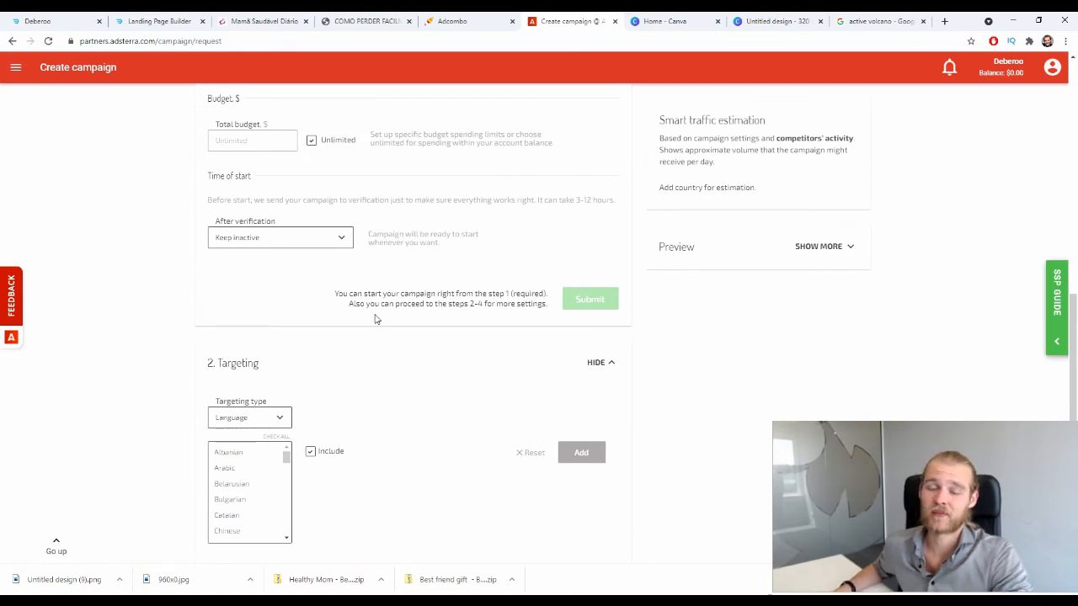
scroll(422, 341, "down", 1)
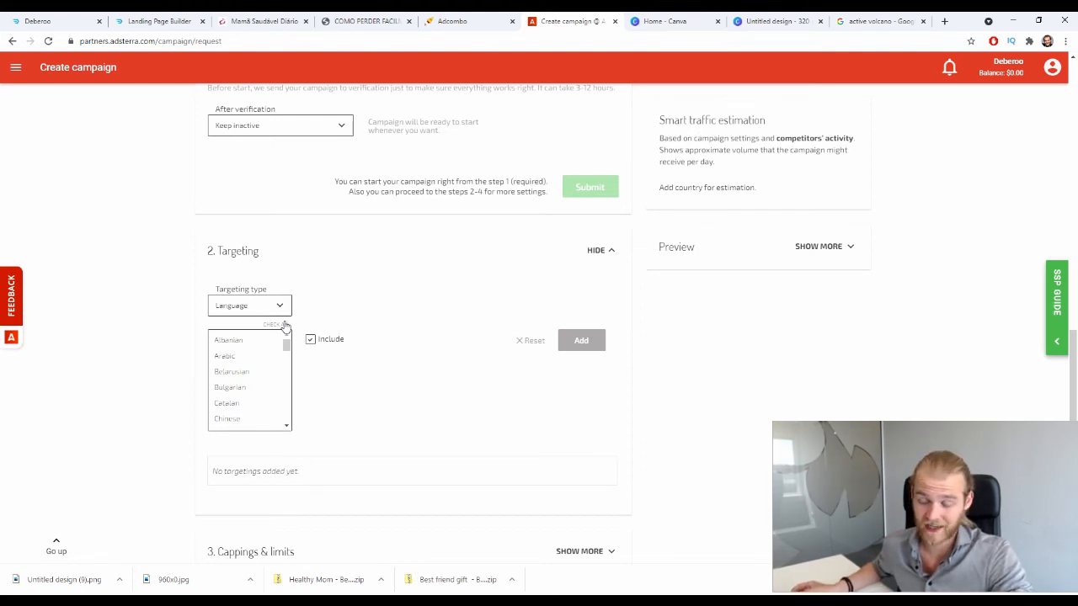
Select Portuguese as the included language and add it to the campaign's targetings
scroll(272, 370, "down", 8)
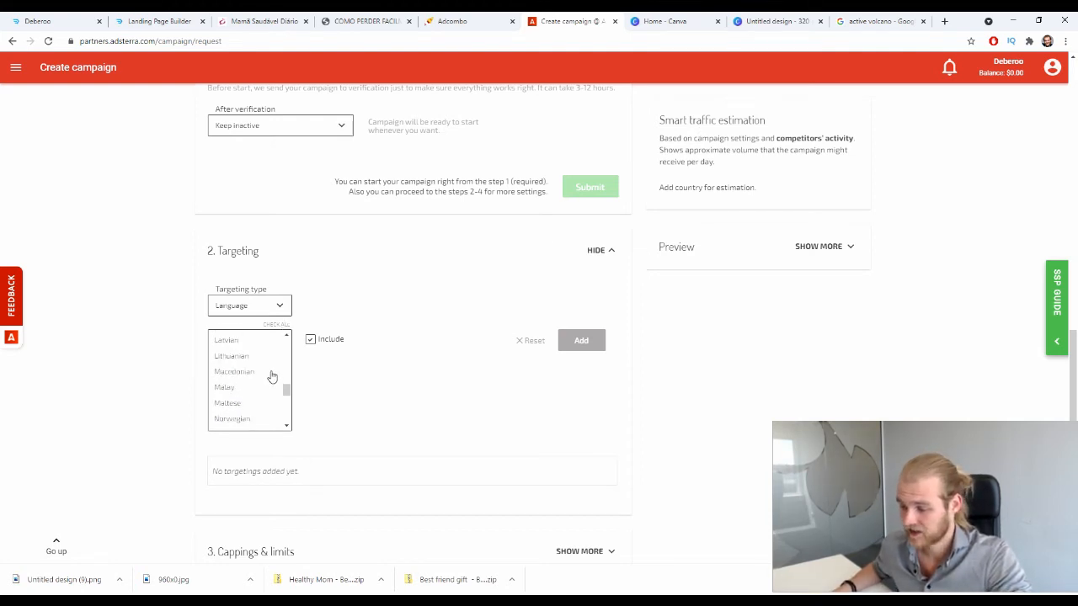
scroll(272, 375, "up", 5)
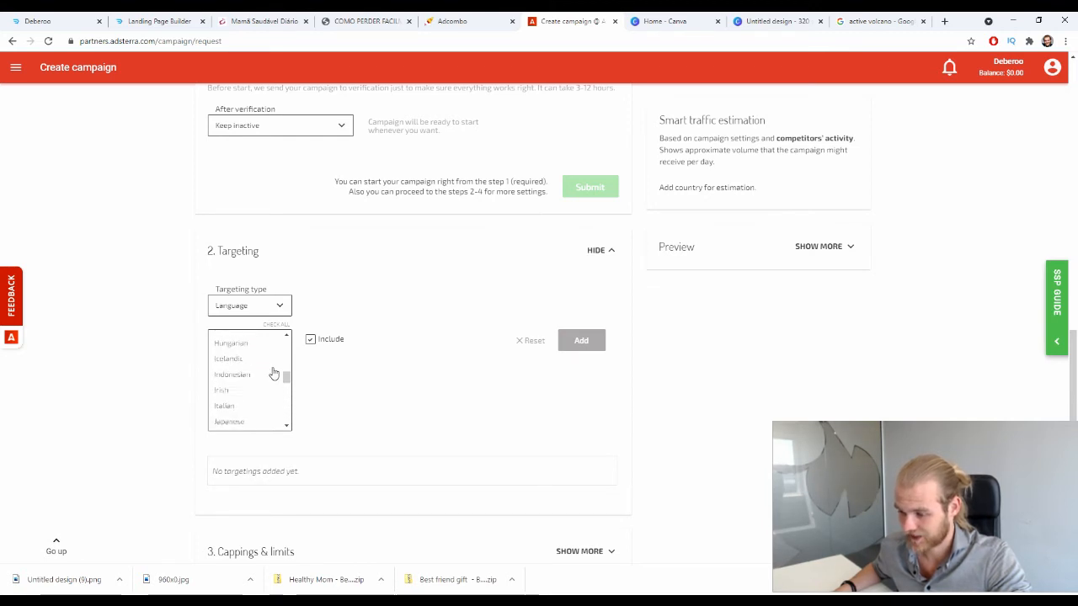
scroll(274, 373, "down", 3)
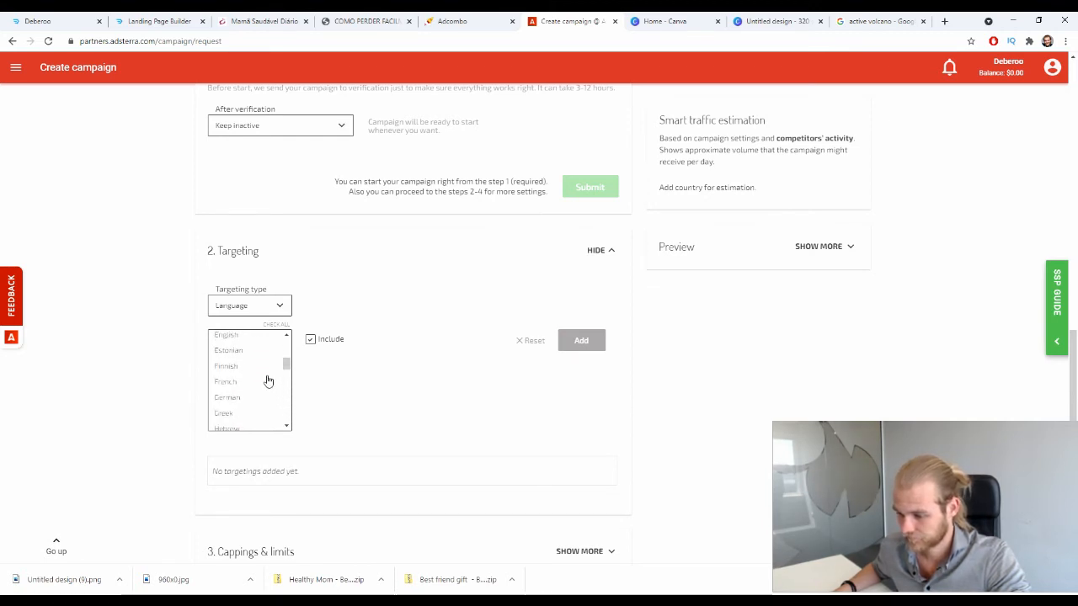
scroll(268, 381, "down", 4)
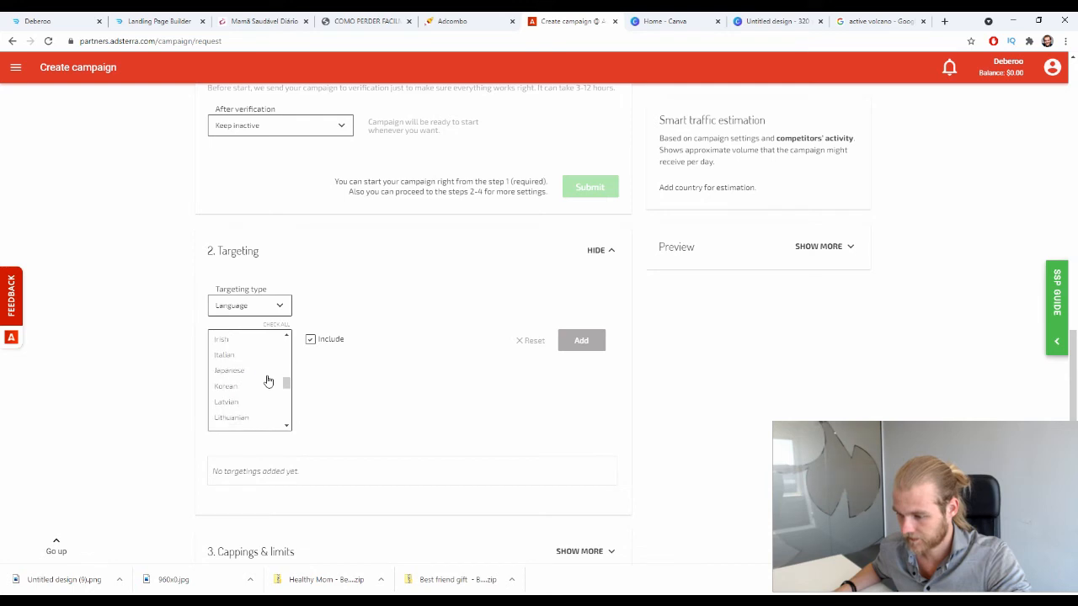
scroll(268, 381, "down", 3)
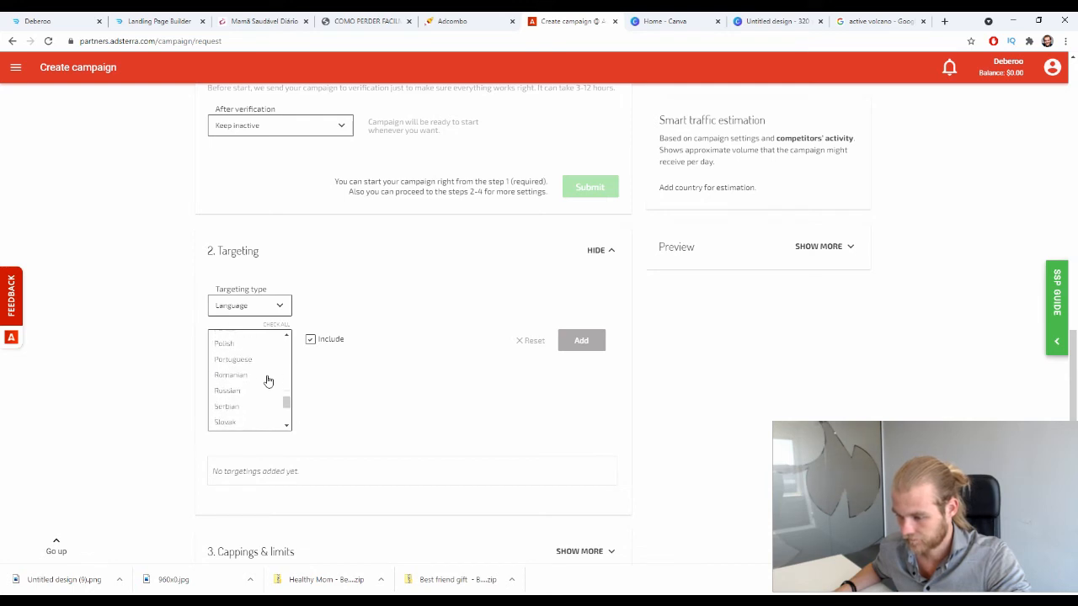
scroll(268, 381, "up", 2)
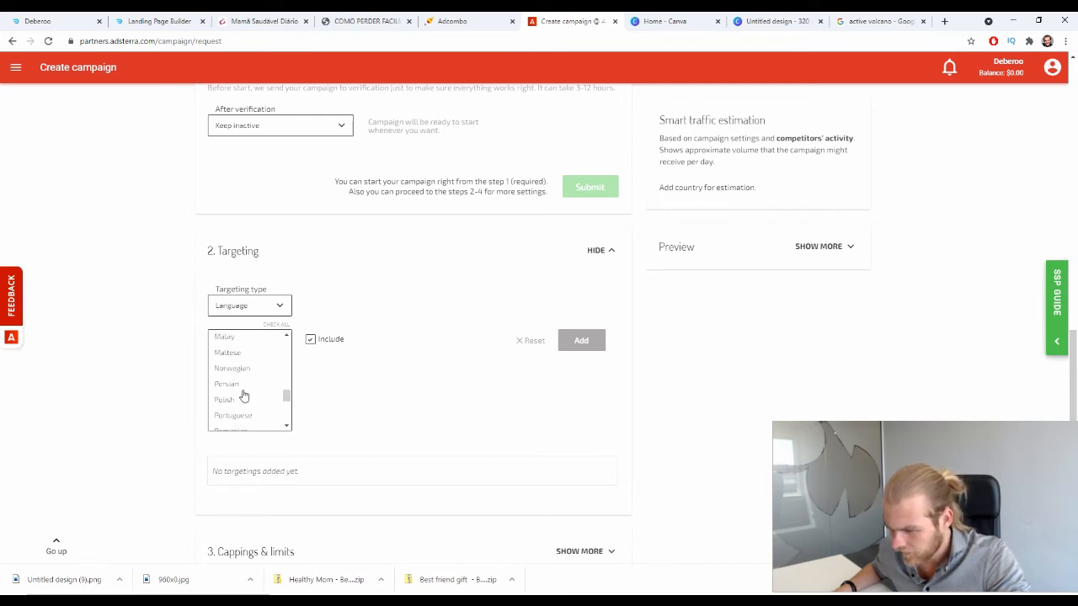
left_click(246, 415)
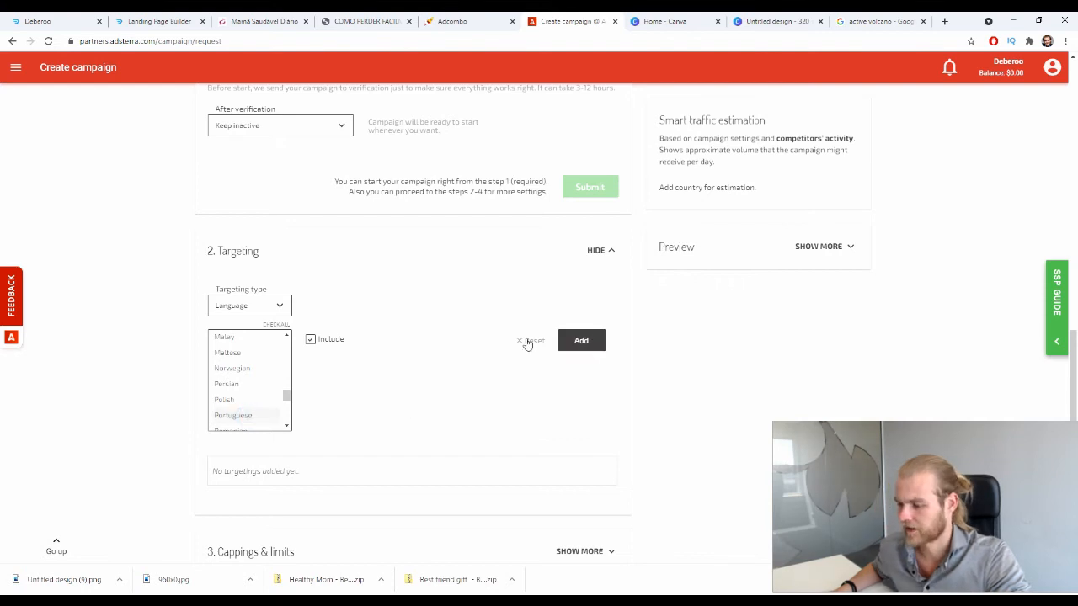
left_click(585, 342)
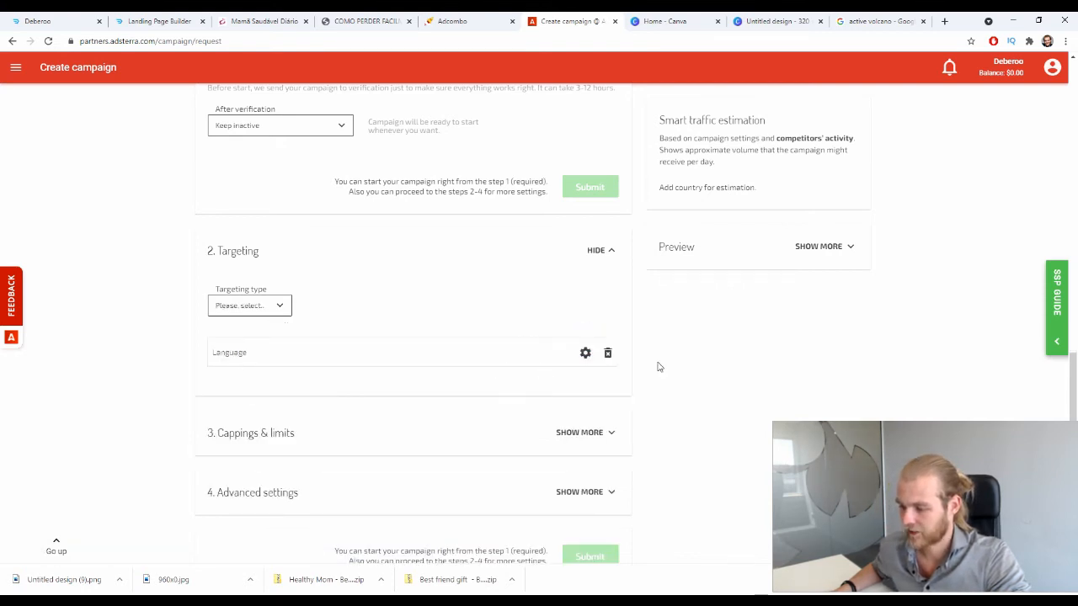
Review the remaining targeting types, choose Carrier and check which carriers it offers
left_click(280, 309)
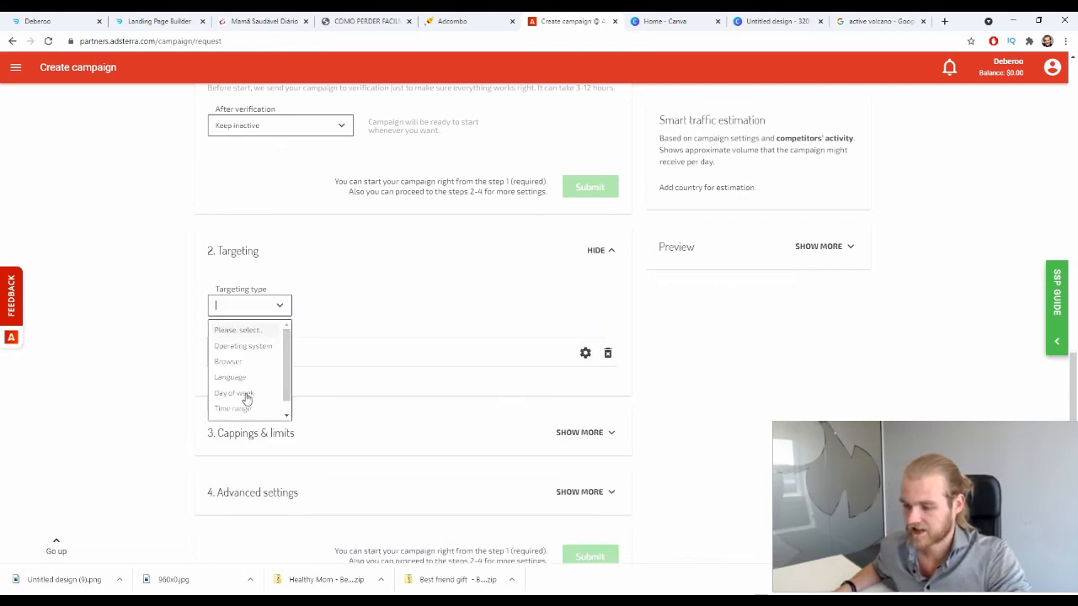
scroll(261, 401, "down", 1)
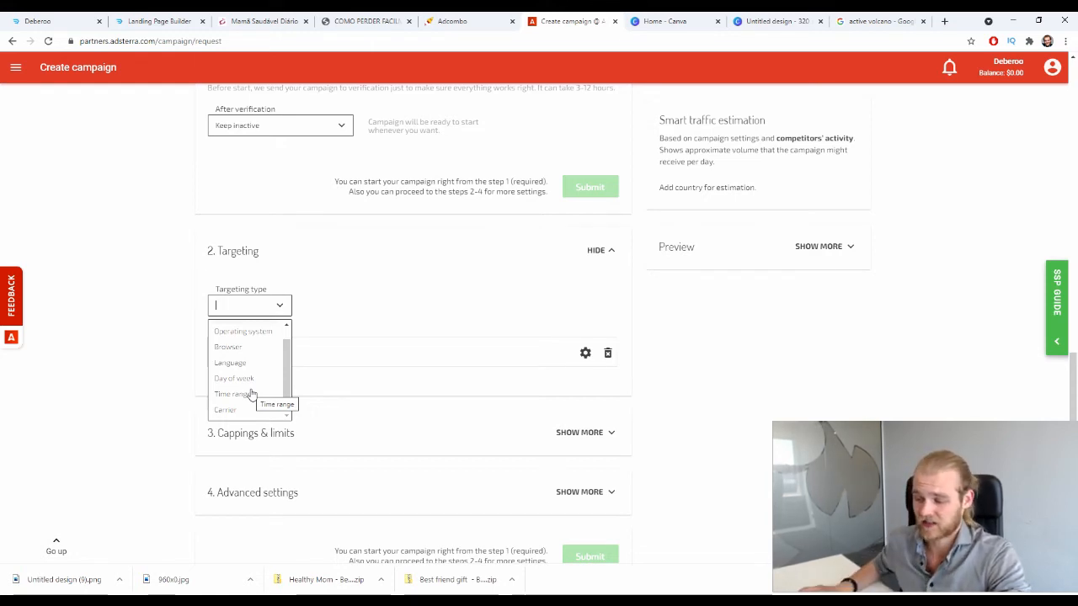
left_click(233, 410)
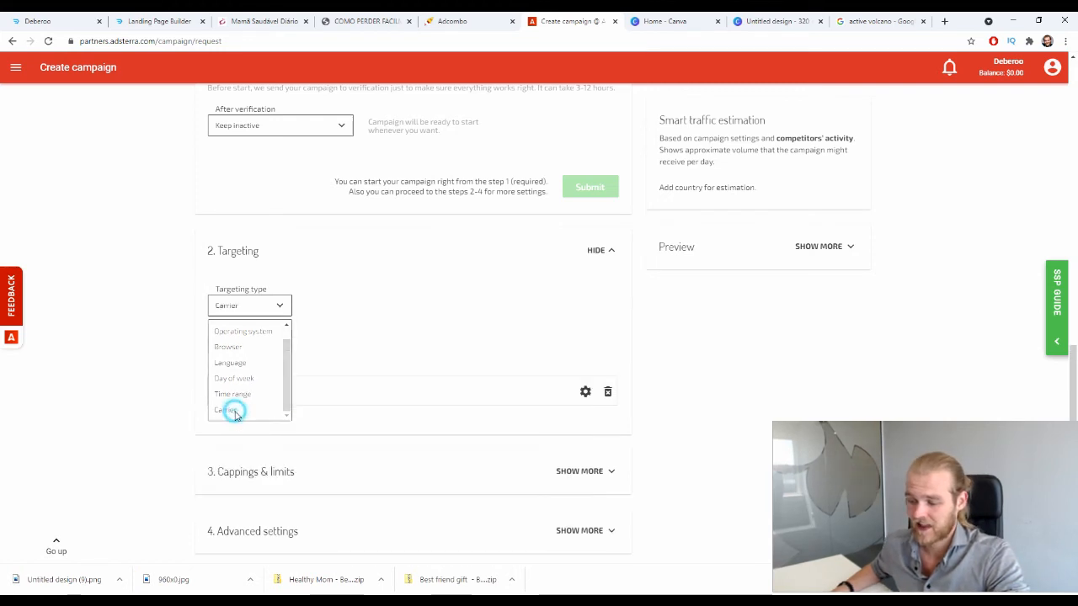
left_click(278, 340)
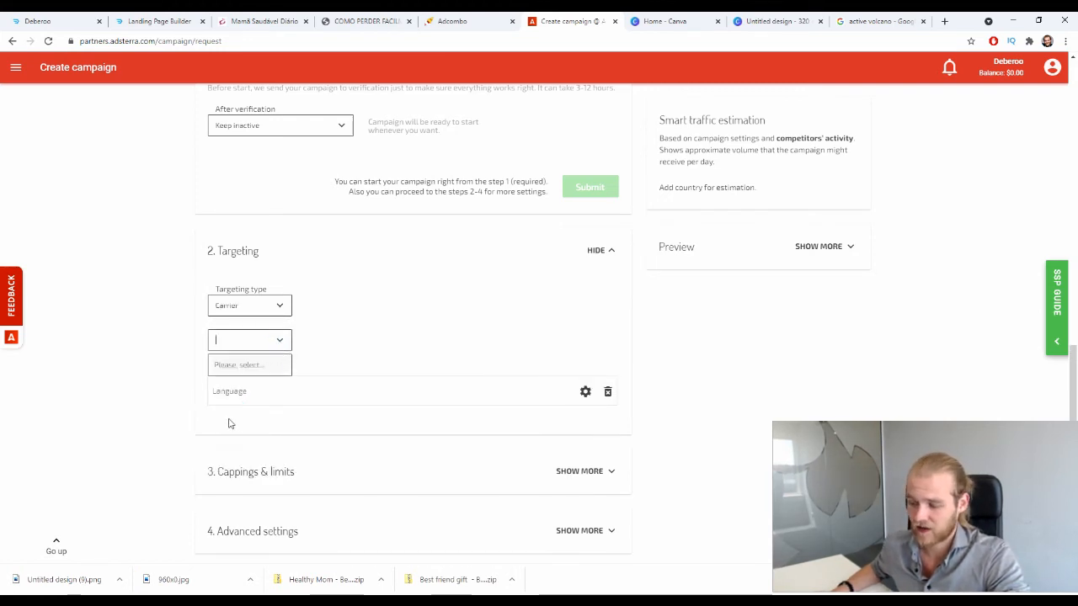
scroll(253, 362, "down", 1)
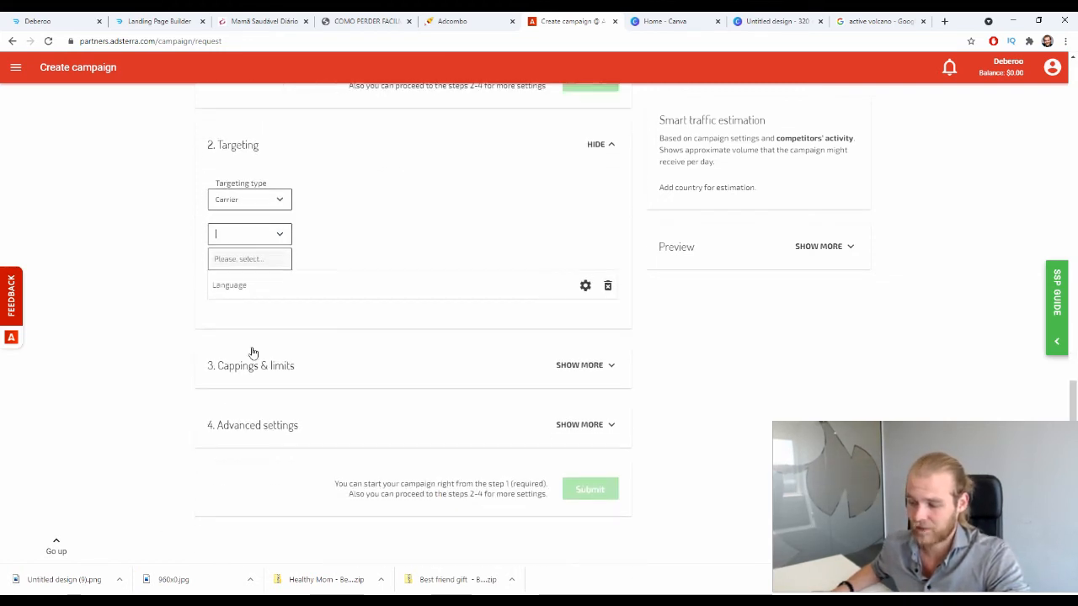
left_click(337, 229)
left_click(248, 196)
scroll(356, 225, "up", 1)
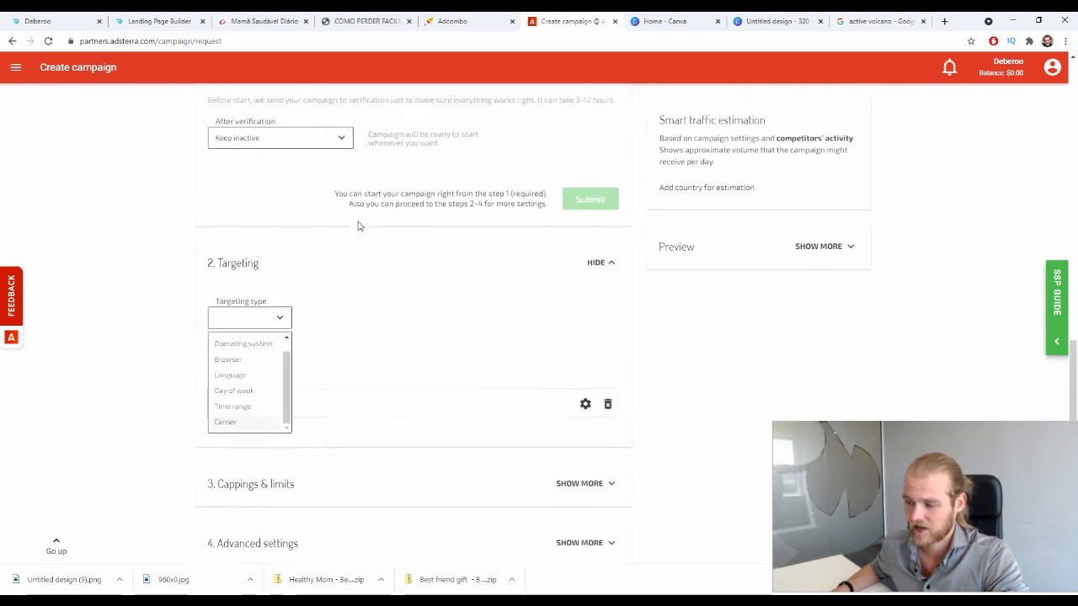
scroll(358, 224, "up", 1)
scroll(365, 222, "up", 1)
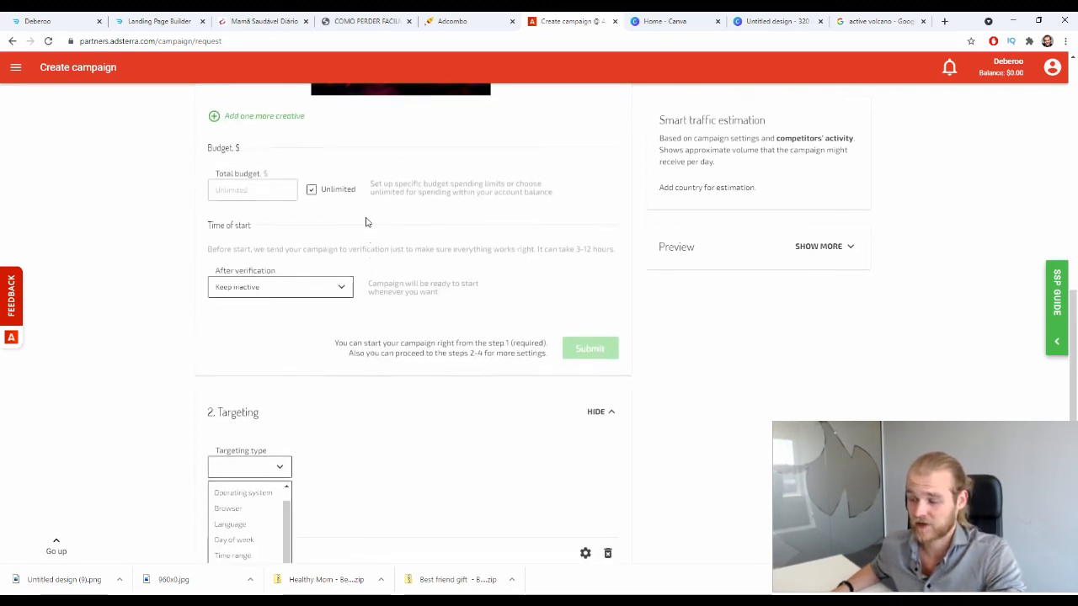
Expand the cappings and limits settings and set the frequency capping to 2 impressions per 24 hours
scroll(367, 220, "down", 2)
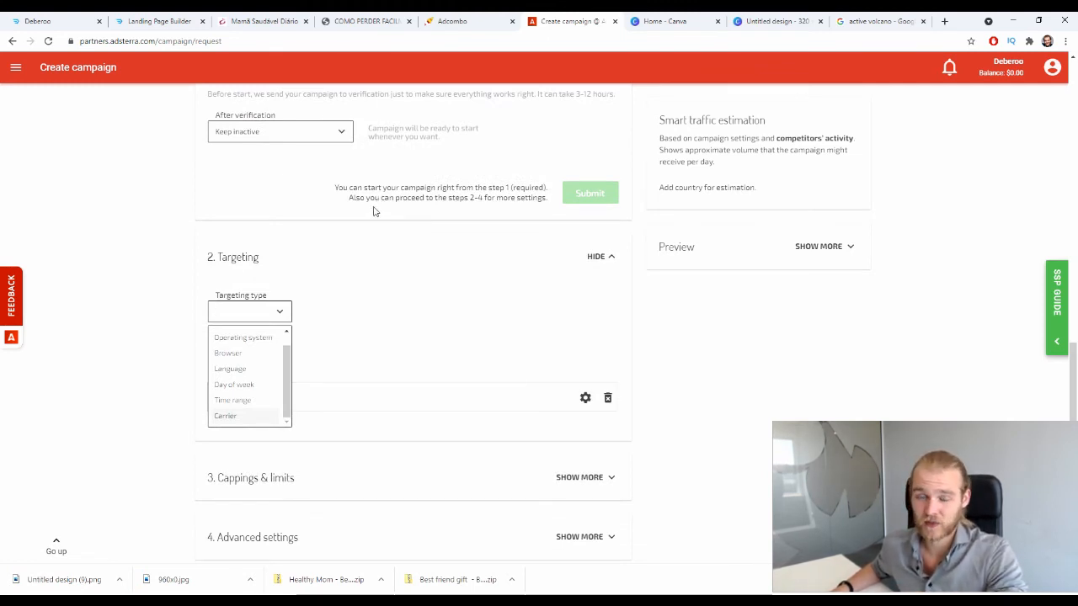
scroll(373, 212, "down", 1)
left_click(373, 221)
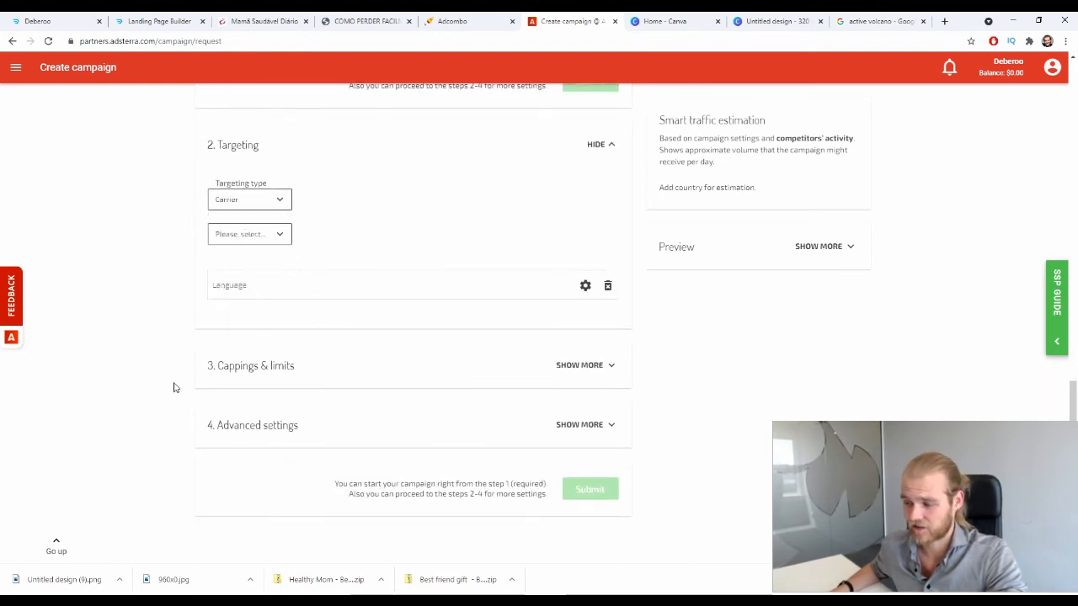
left_click(590, 363)
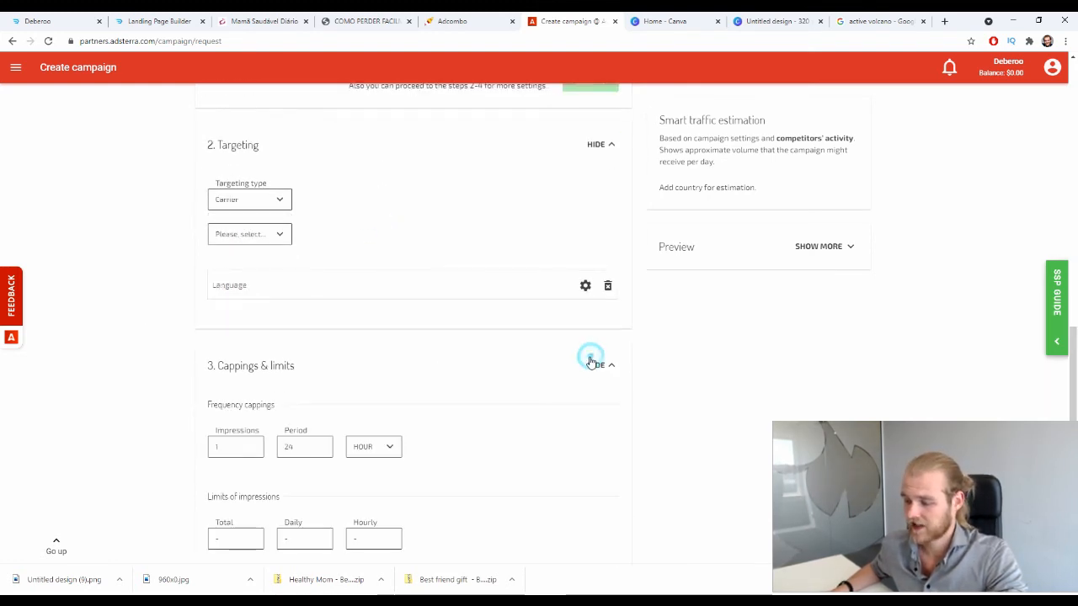
scroll(610, 358, "down", 1)
scroll(370, 332, "down", 1)
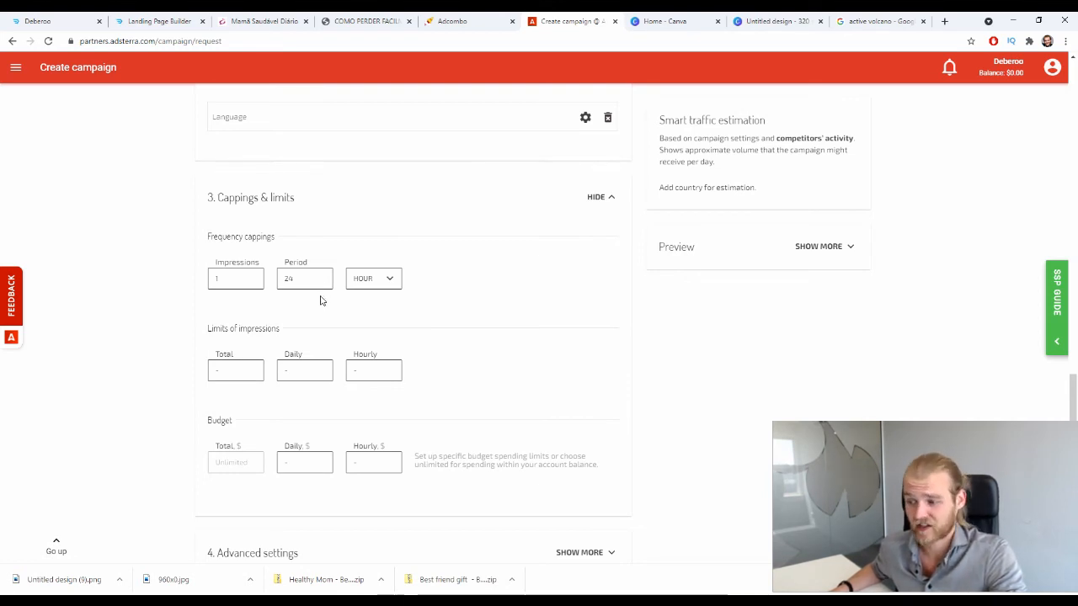
left_click(231, 271)
key("BackSpace")
type("2")
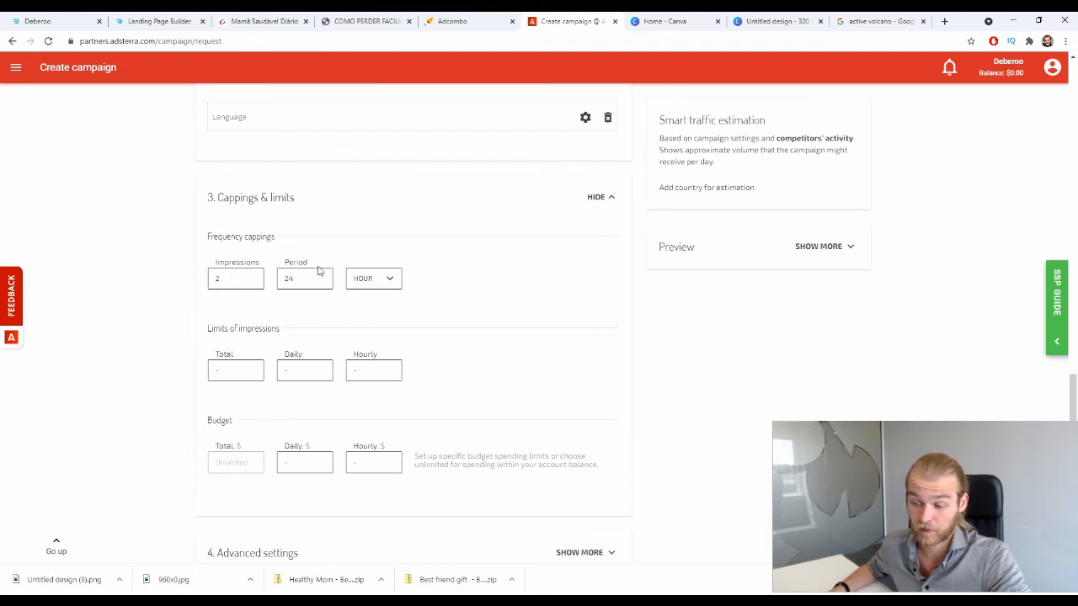
left_click(393, 280)
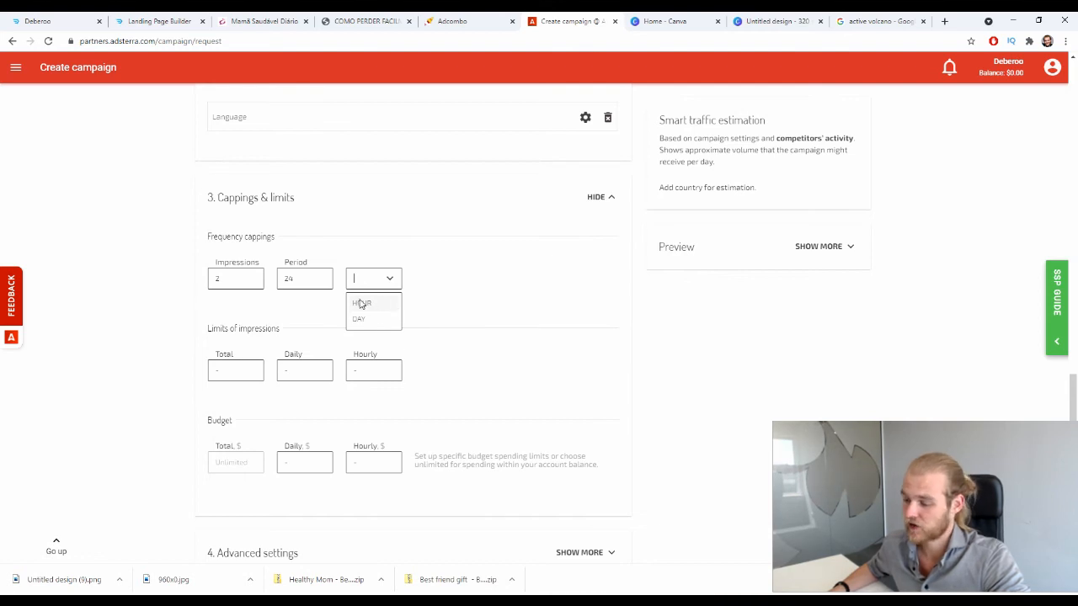
left_click(190, 323)
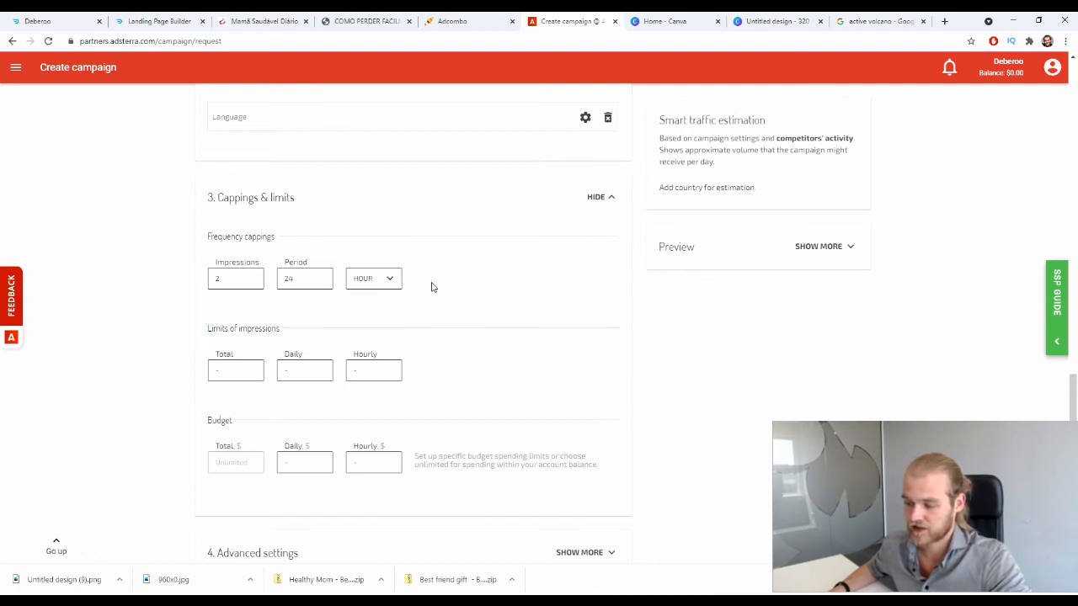
Review the impression limit options and the total budget option in the cappings and limits settings
scroll(198, 282, "down", 1)
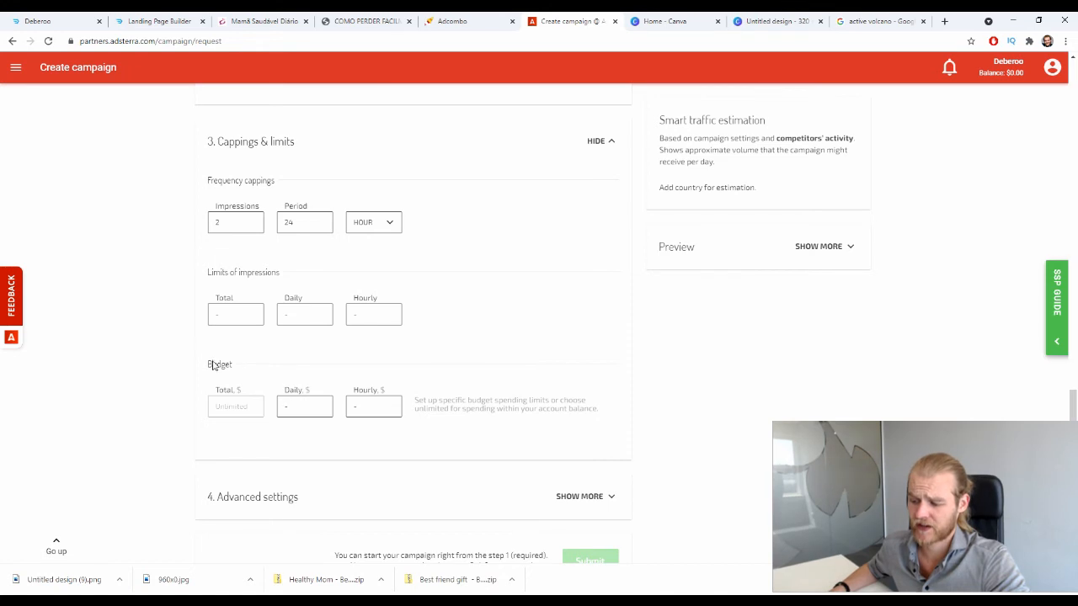
left_click_drag(212, 361, 232, 363)
left_click(142, 362)
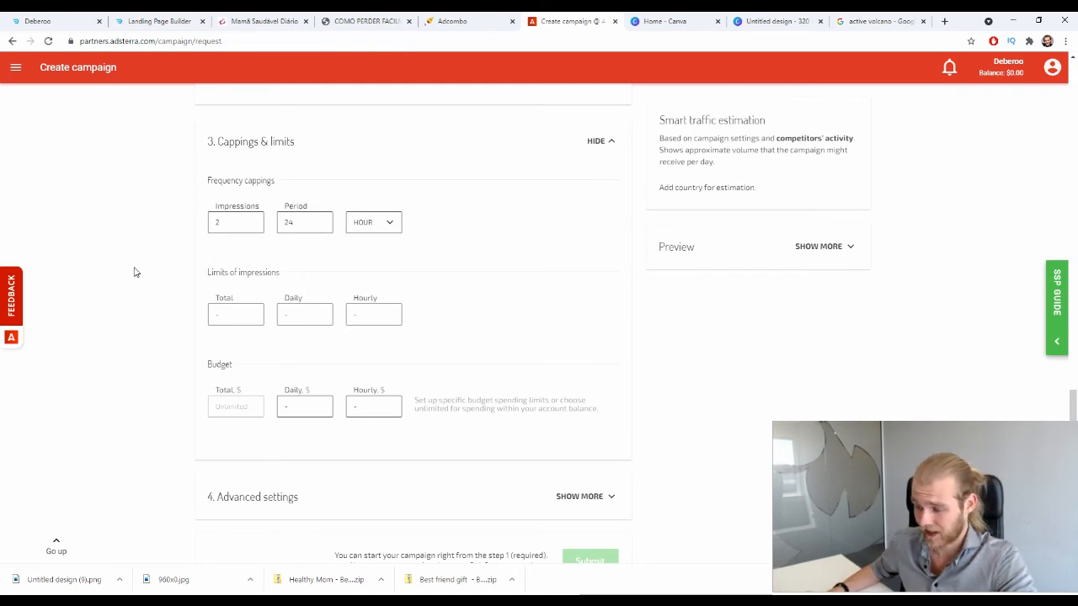
left_click_drag(212, 279, 253, 277)
left_click(246, 294)
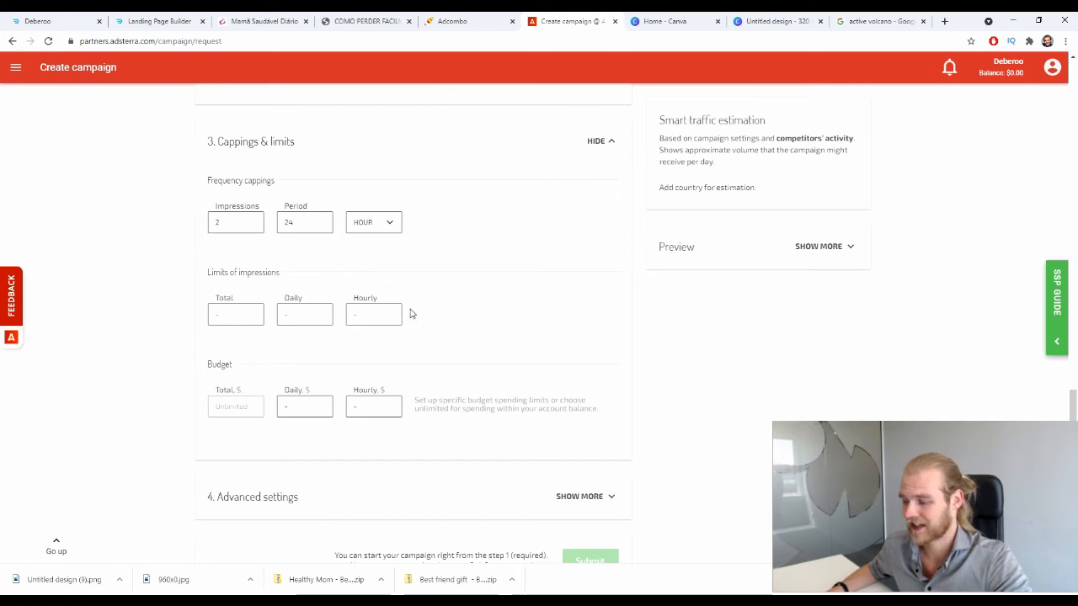
scroll(411, 314, "down", 1)
double_click(216, 290)
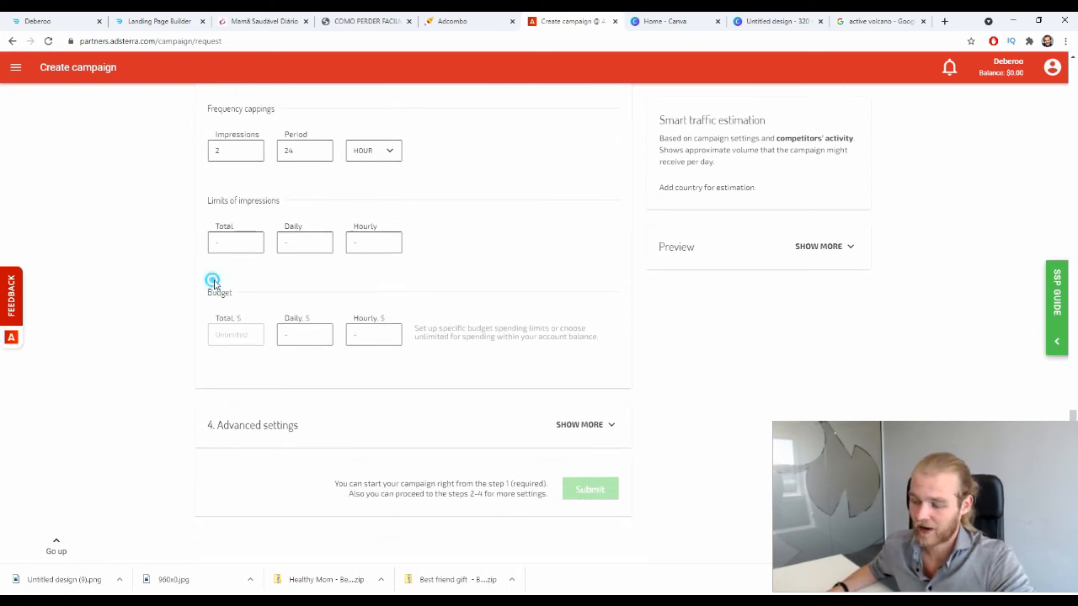
left_click(318, 289)
left_click_drag(212, 318, 243, 325)
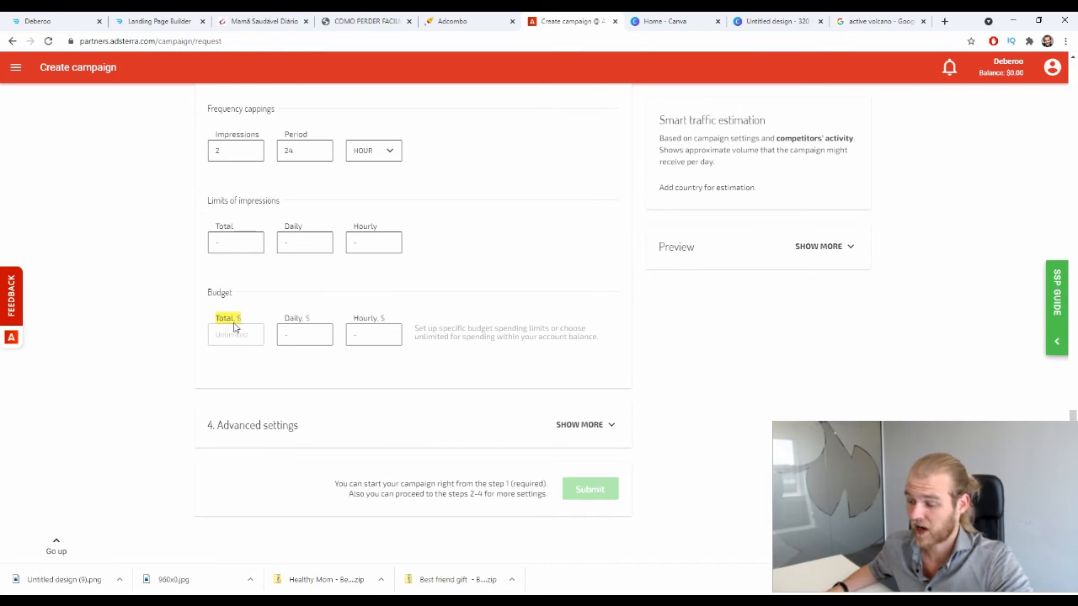
Set the campaign's daily budget limit to $240
left_click(308, 331)
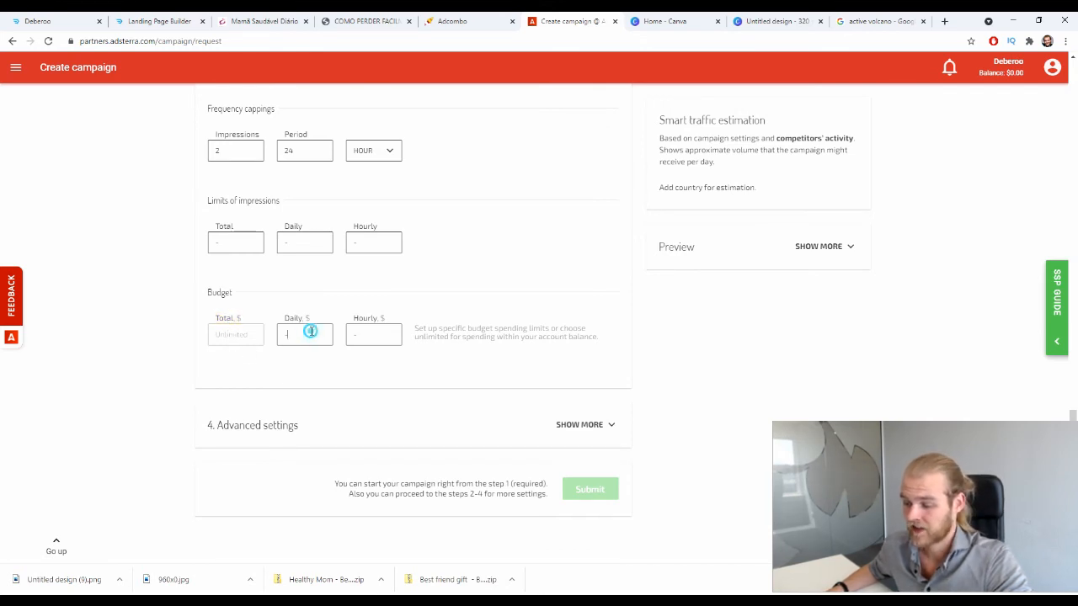
left_click(391, 329)
left_click(314, 336)
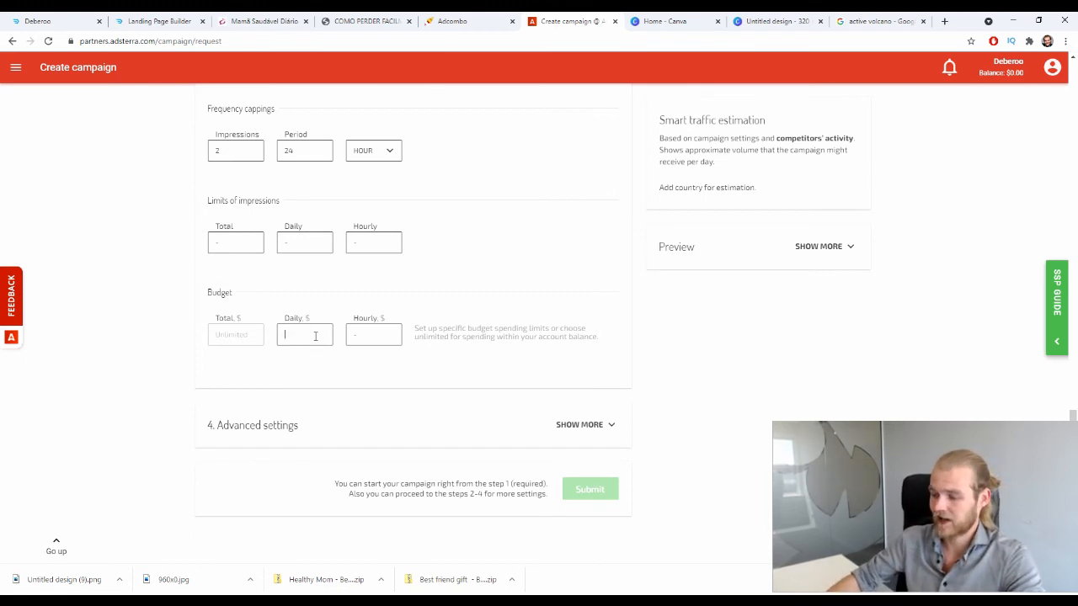
type("250")
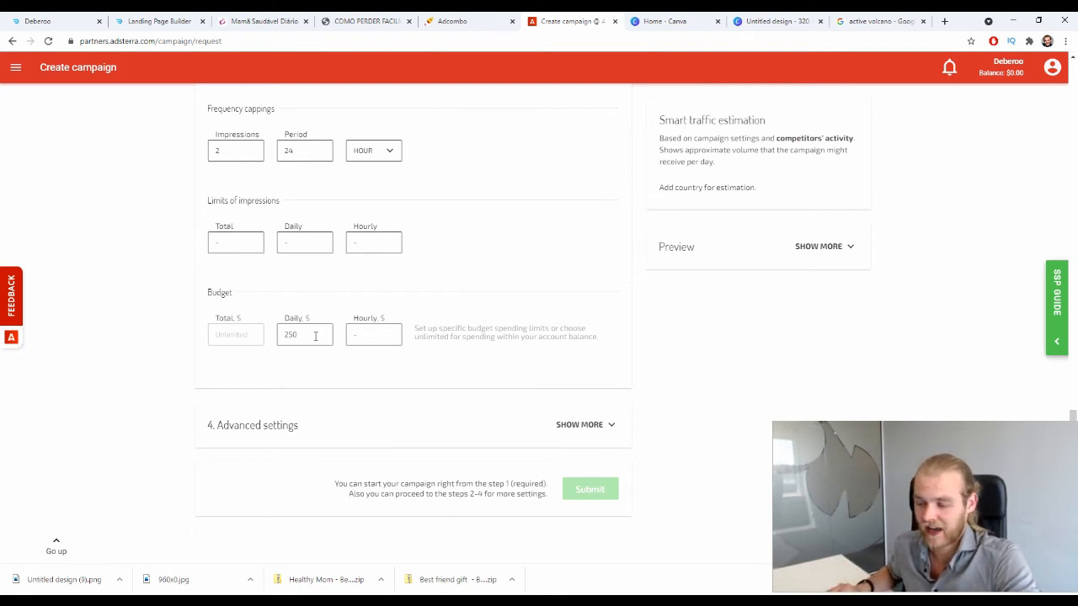
left_click(294, 334)
key("BackSpace")
type("4")
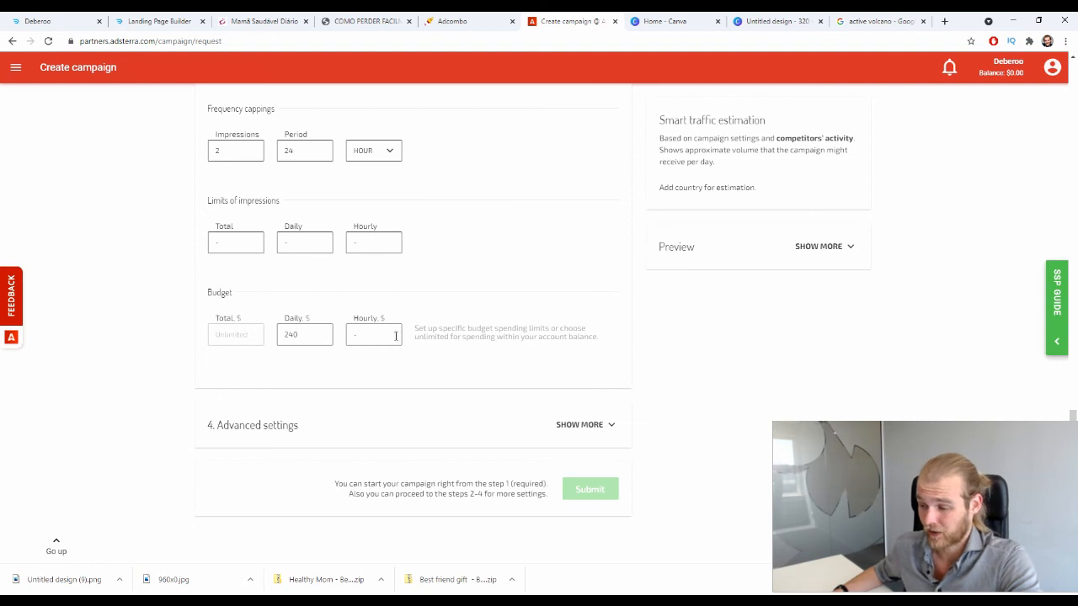
Set the campaign's hourly budget limit to $15
left_click_drag(385, 335, 322, 337)
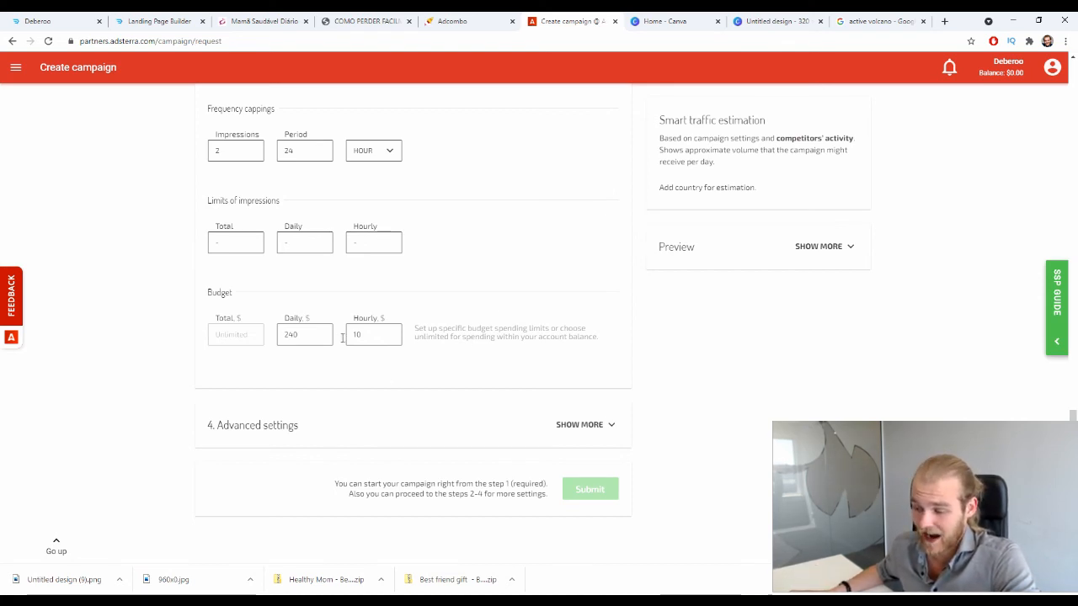
left_click(385, 334)
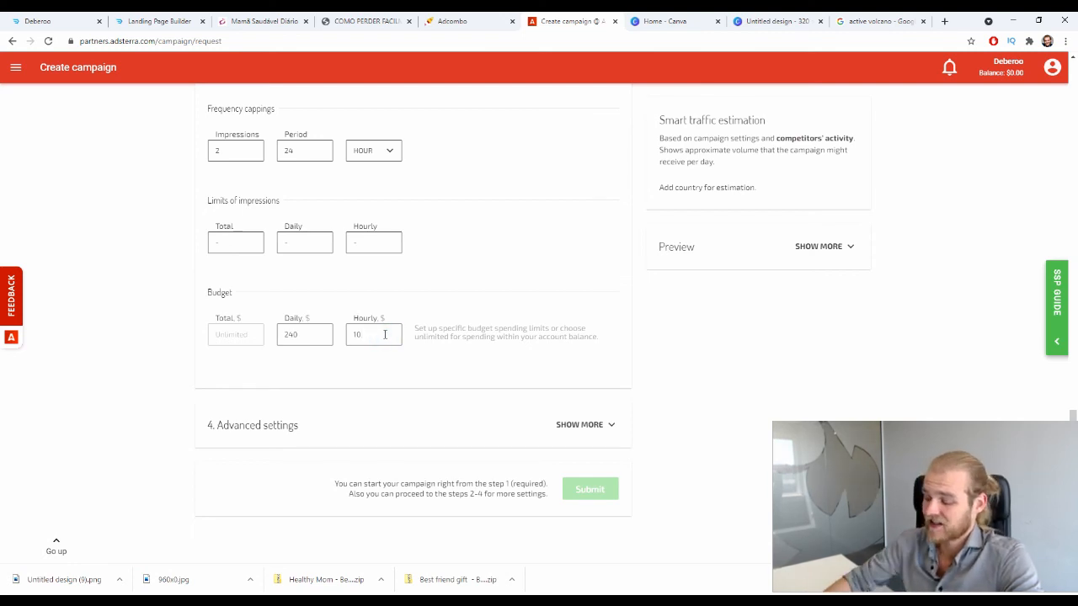
type("15")
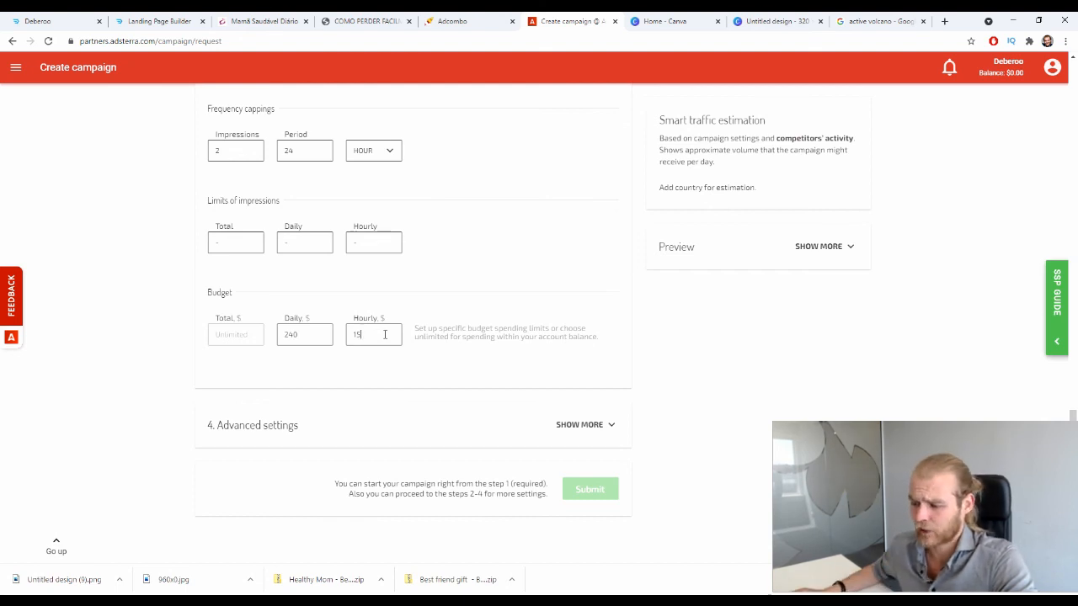
Expand the advanced settings and examine the placement blacklist and whitelist choice, IP range targeting and custom bid options
left_click(611, 425)
scroll(536, 253, "down", 3)
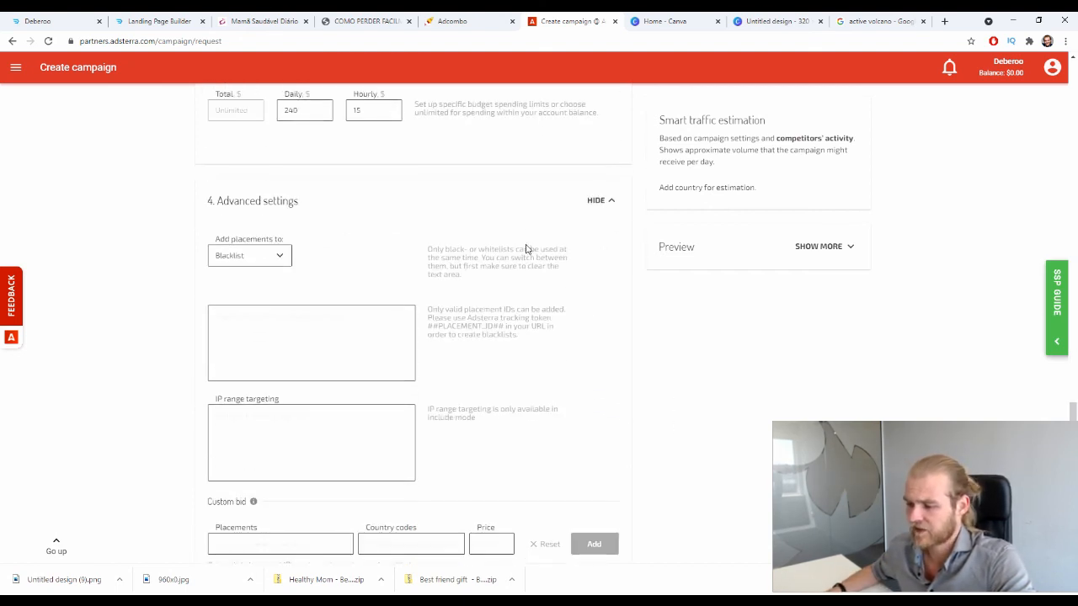
scroll(405, 199, "down", 1)
left_click(283, 199)
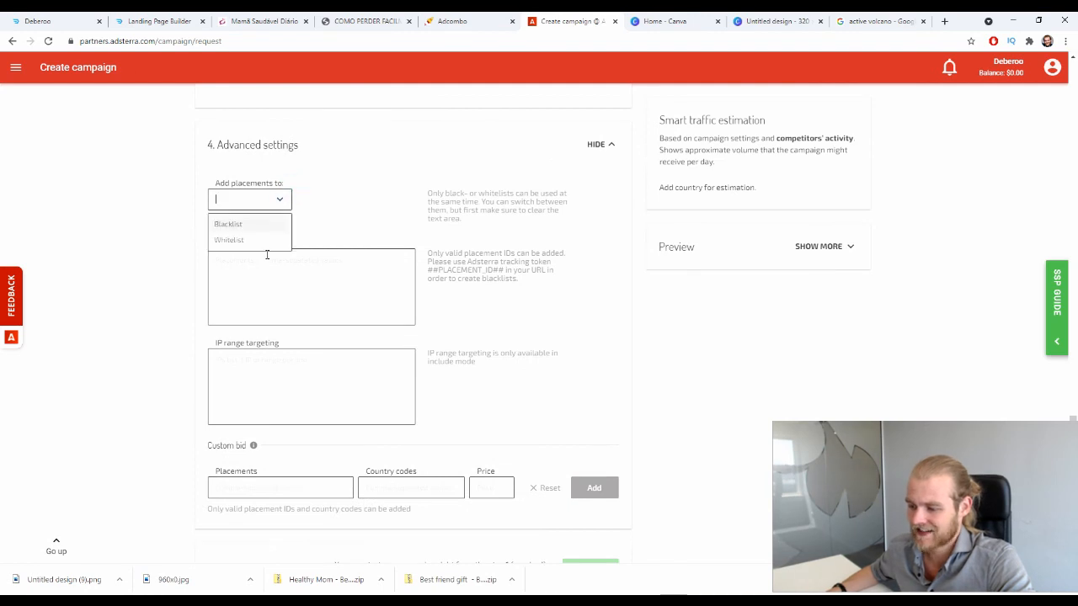
left_click(404, 221)
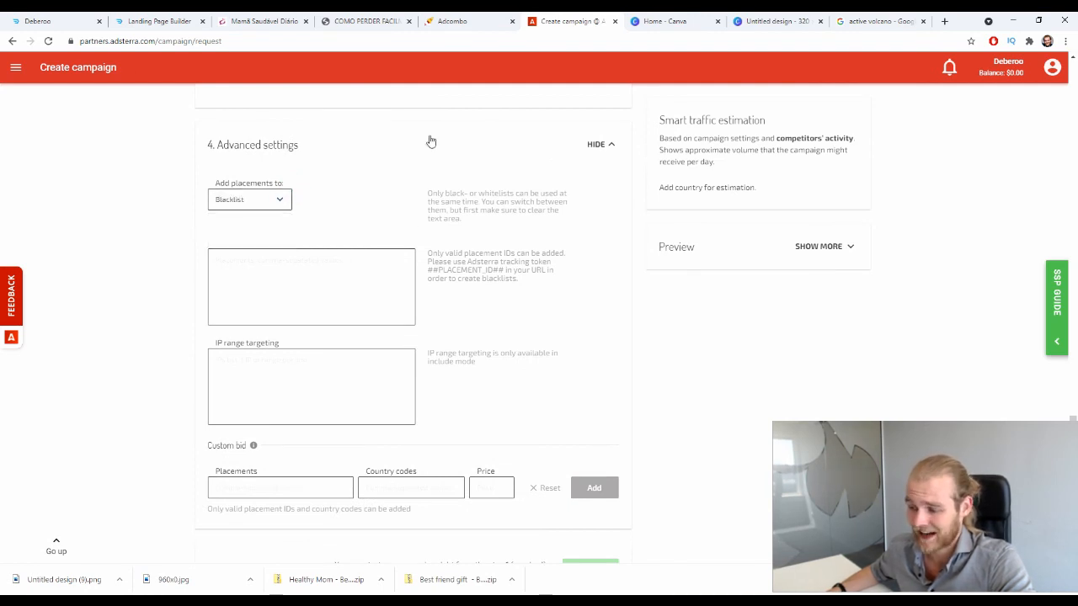
scroll(431, 181, "down", 1)
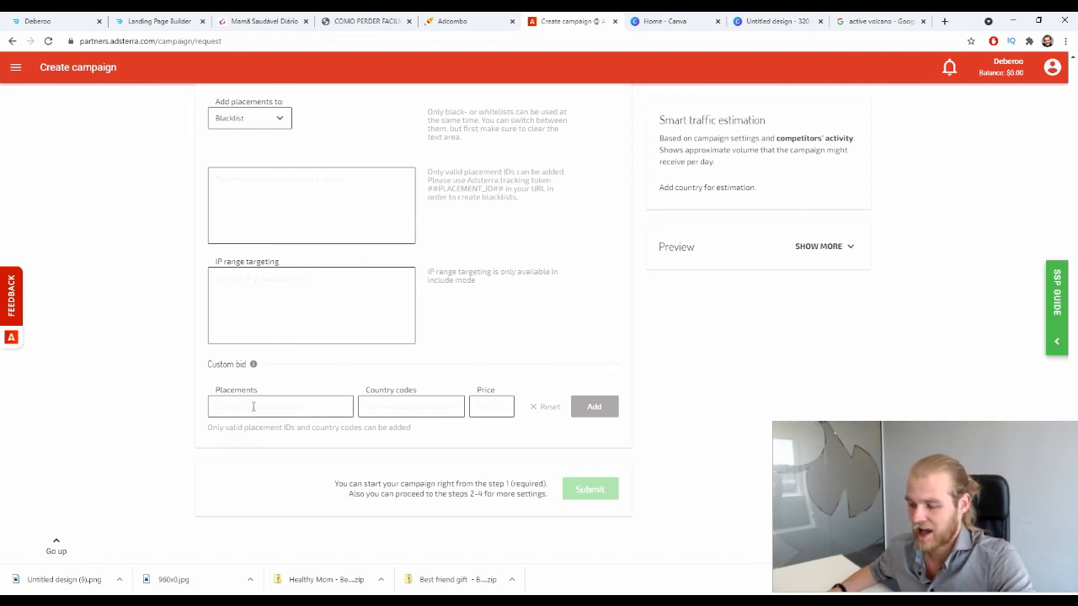
left_click_drag(207, 362, 239, 365)
left_click(169, 379)
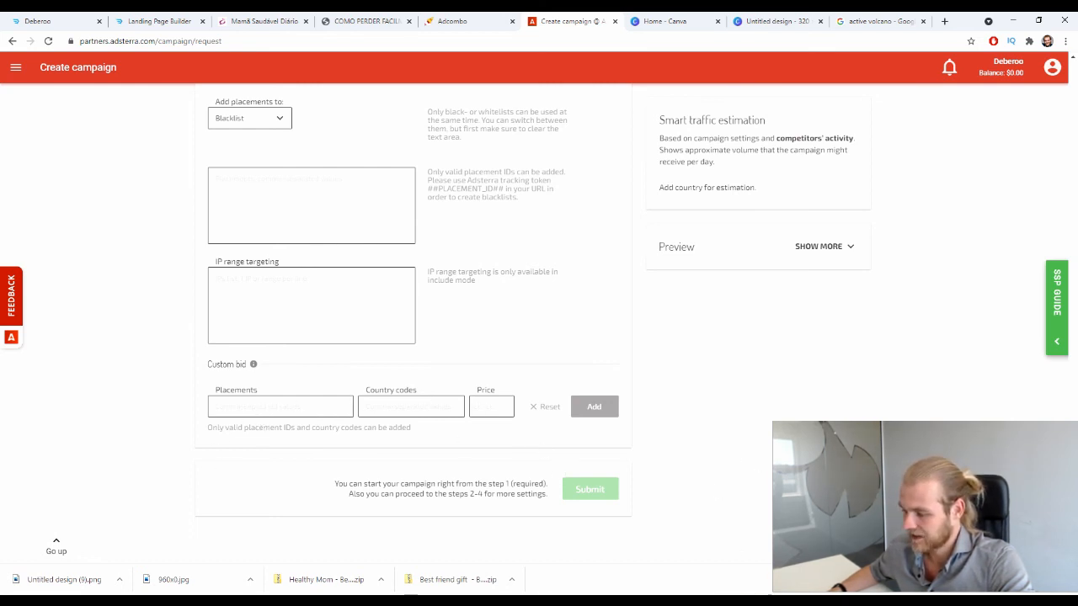
Review the campaign form from the general settings and creative through to the budget, start time and targeting
scroll(578, 522, "up", 15)
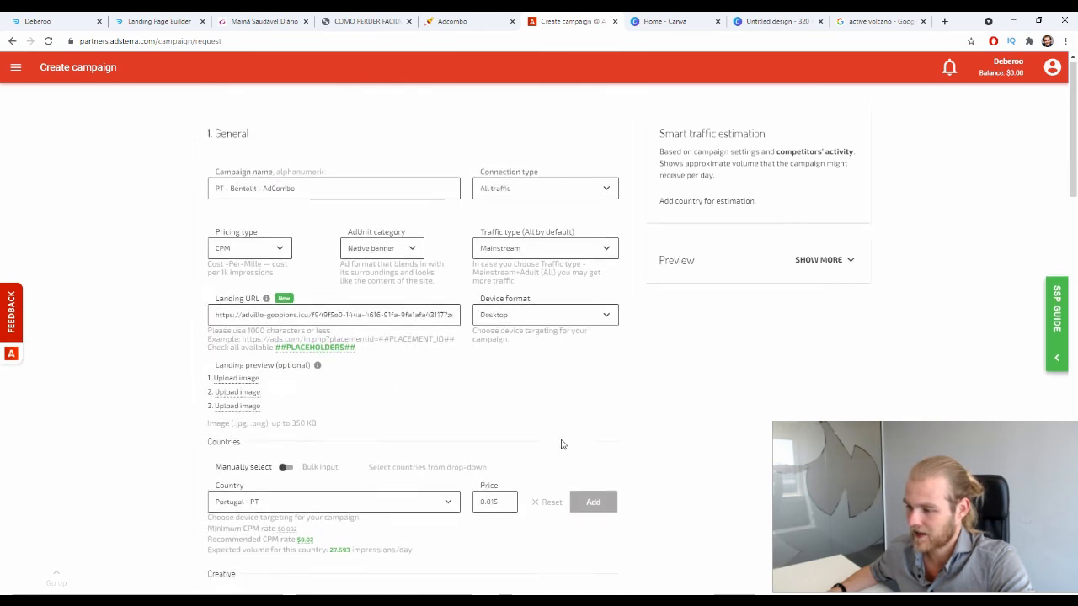
scroll(493, 270, "down", 1)
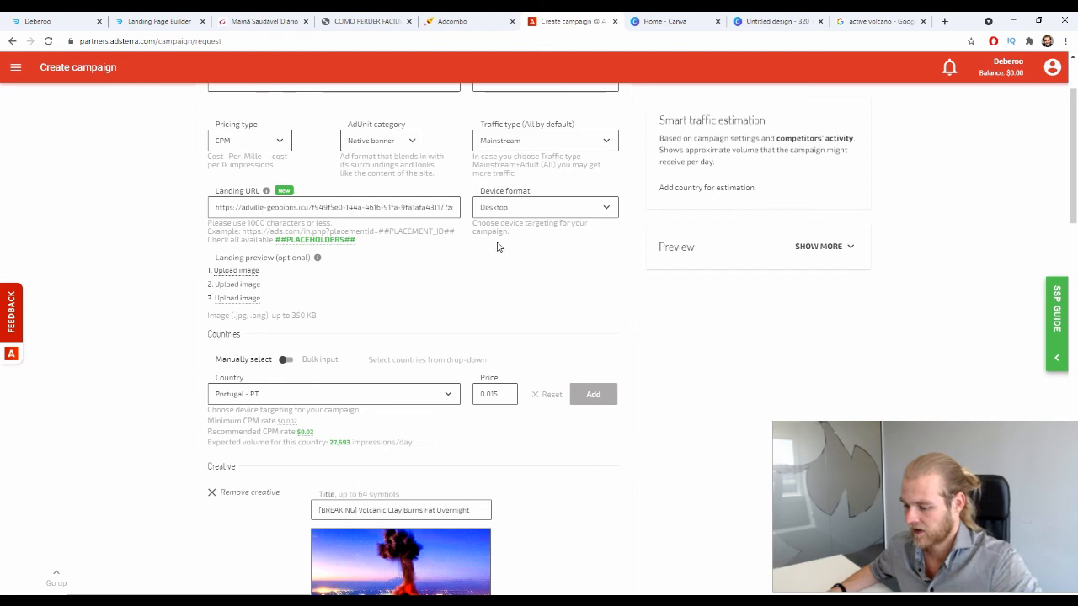
scroll(497, 246, "down", 4)
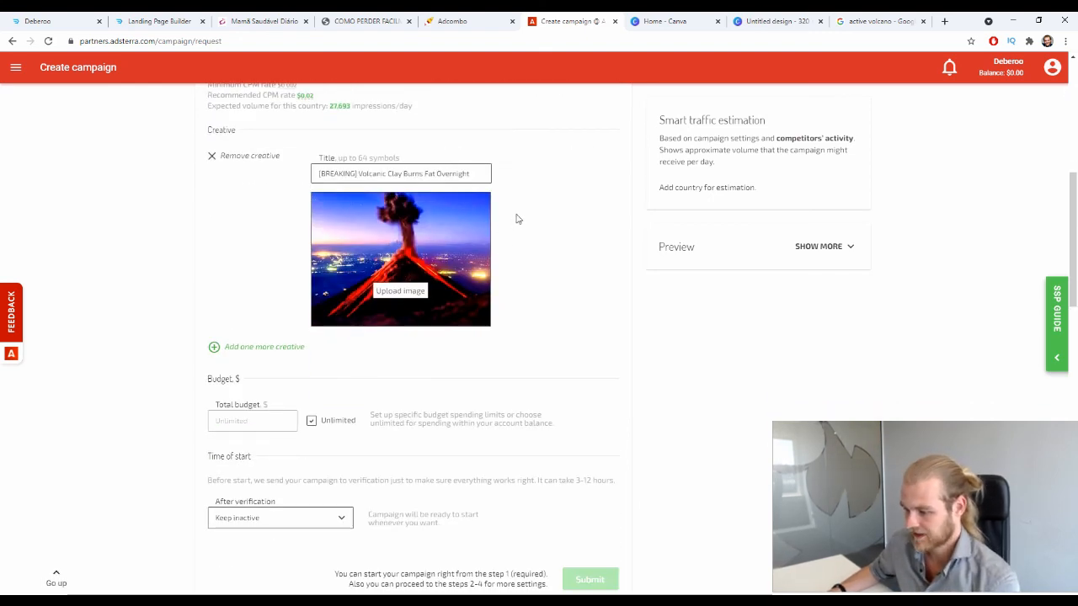
scroll(517, 219, "down", 3)
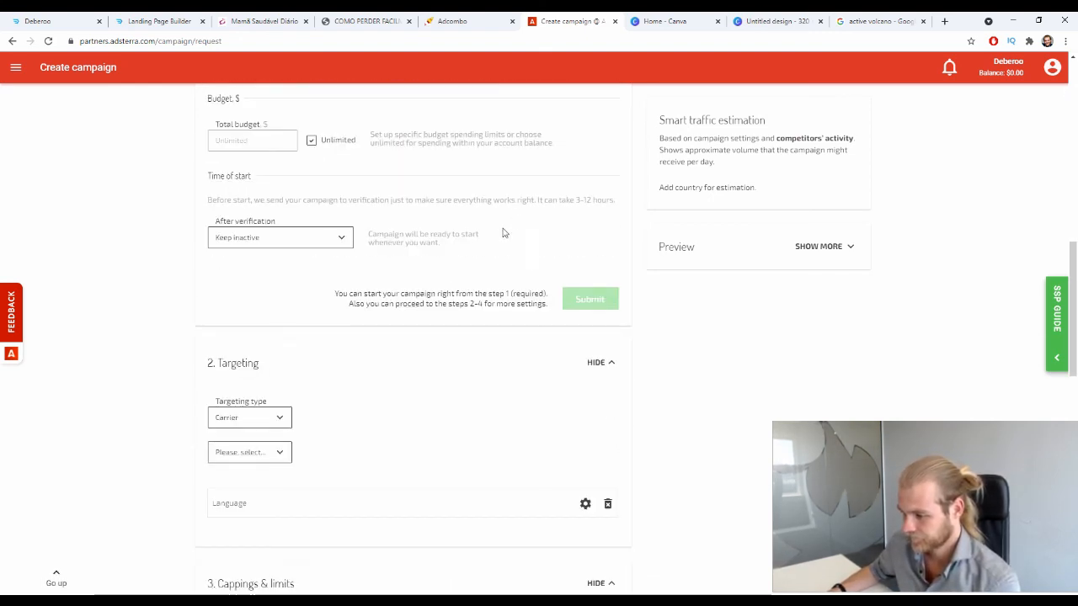
scroll(542, 300, "up", 5)
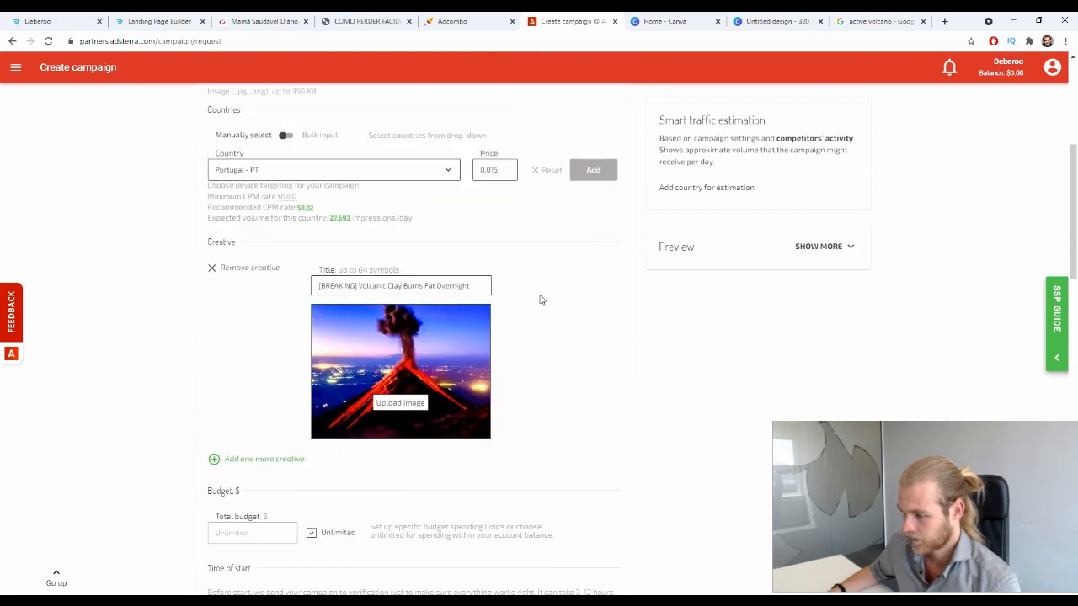
scroll(542, 299, "up", 4)
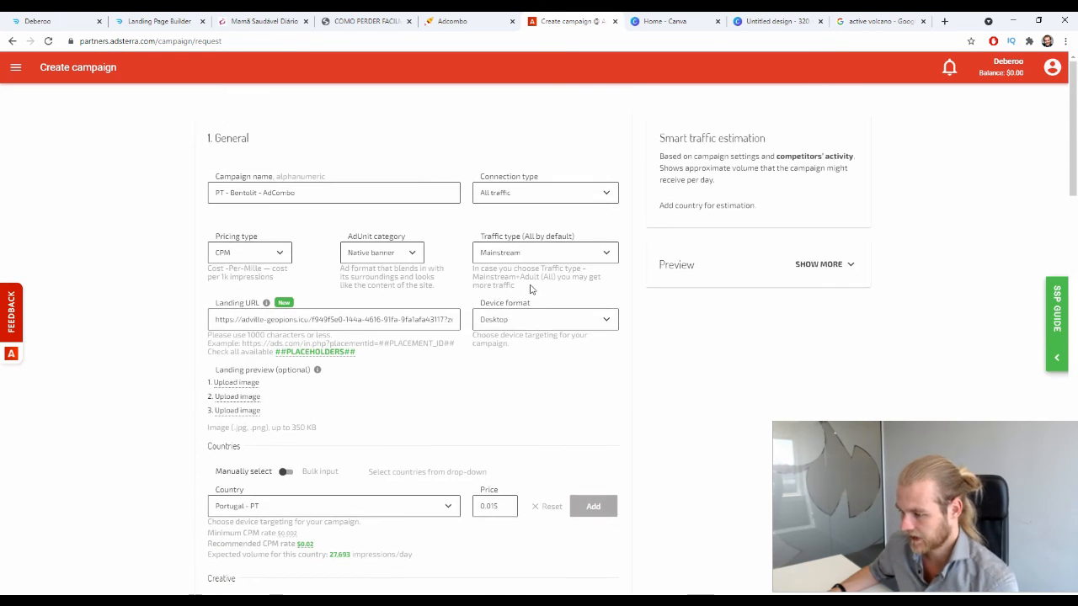
Expand the campaign preview summary and check the country selection in the form
left_click(829, 263)
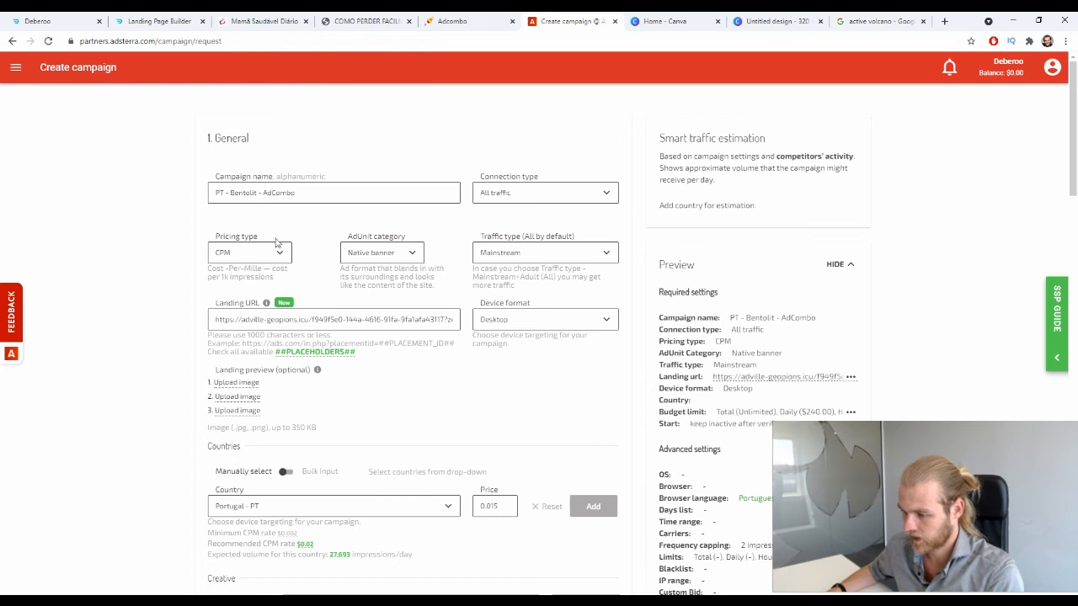
scroll(320, 298, "down", 2)
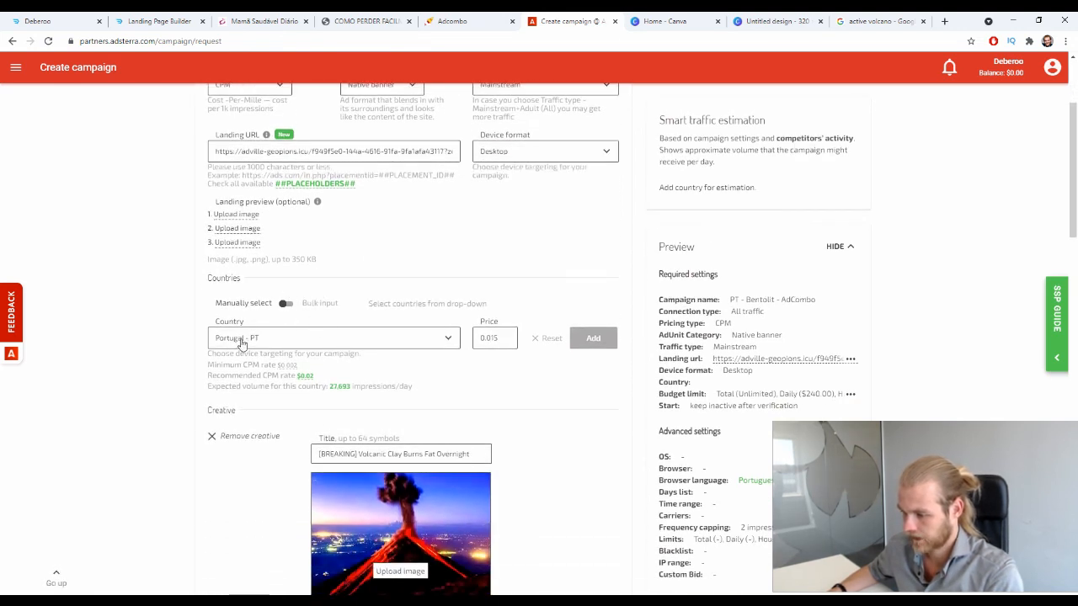
left_click(408, 331)
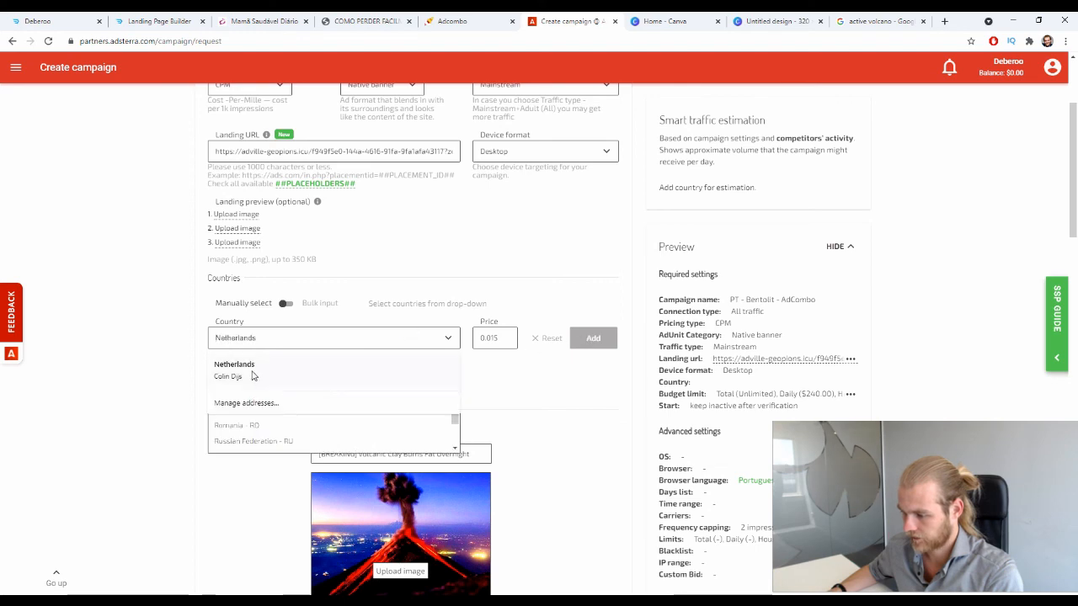
left_click(589, 399)
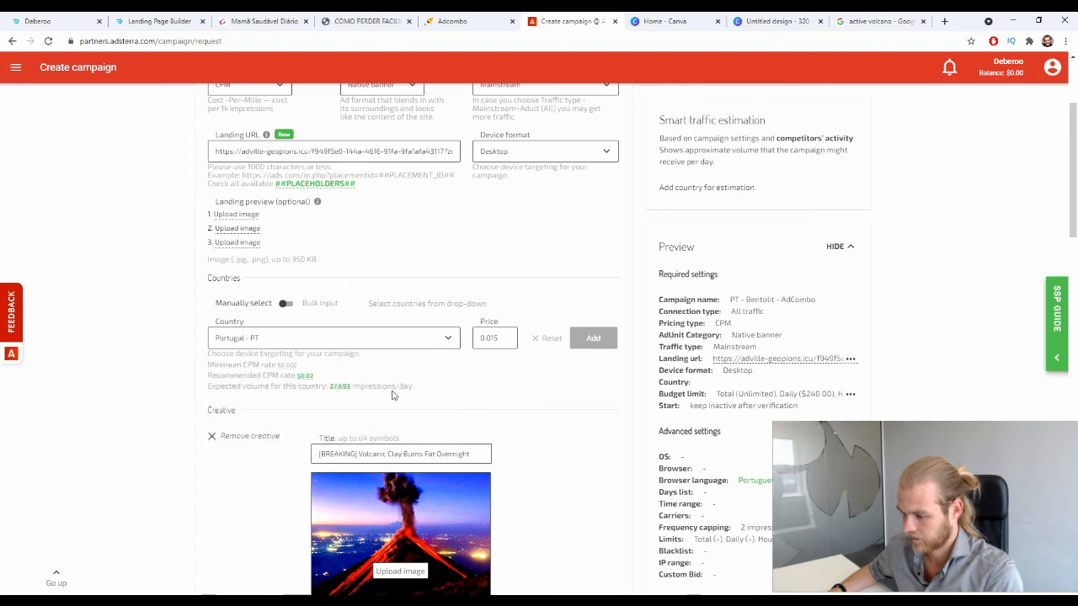
scroll(585, 358, "down", 2)
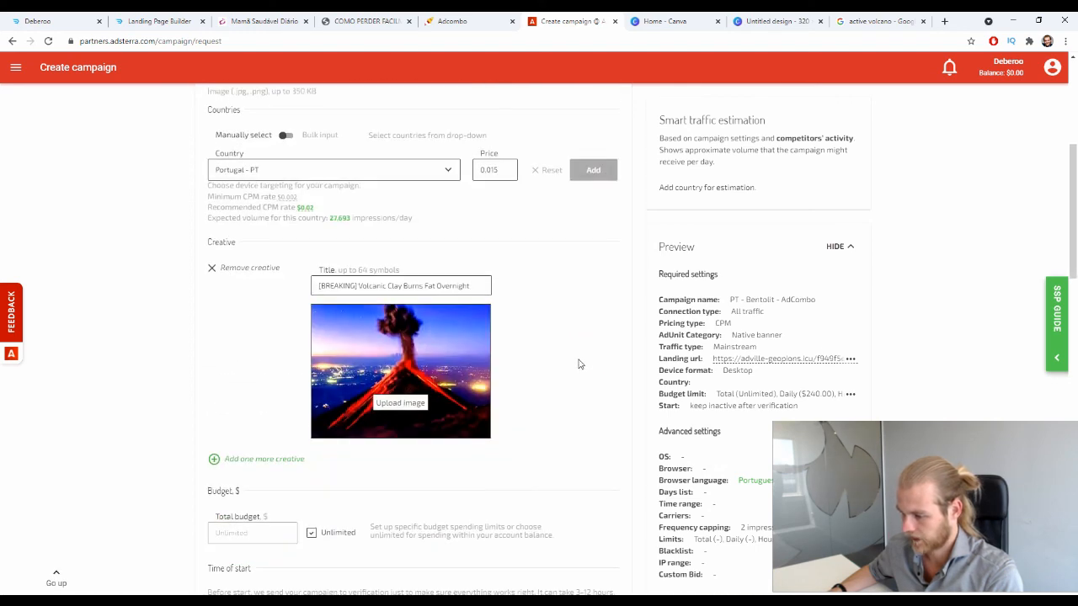
Reselect Portugal - PT as the campaign's country and add it to the targeted countries at a price of 0.015
scroll(746, 365, "down", 3)
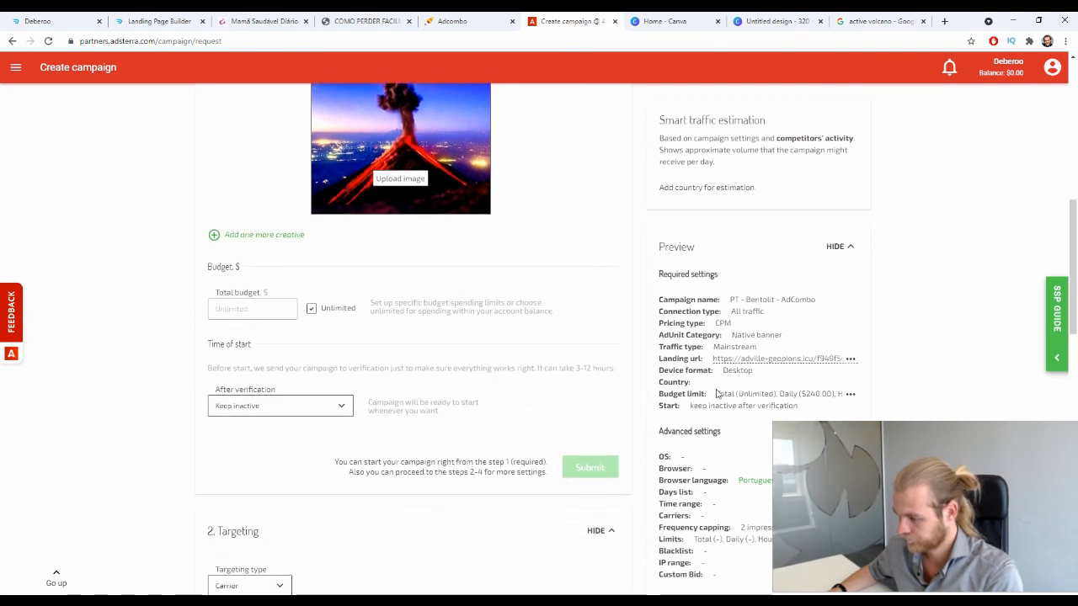
scroll(707, 384, "up", 2)
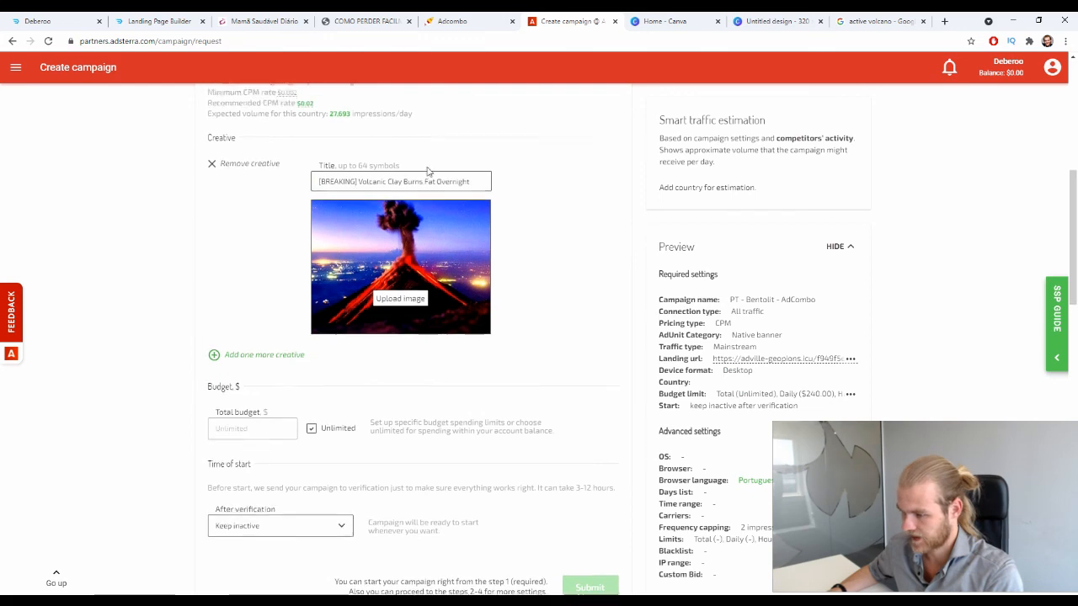
scroll(427, 170, "up", 3)
left_click(277, 279)
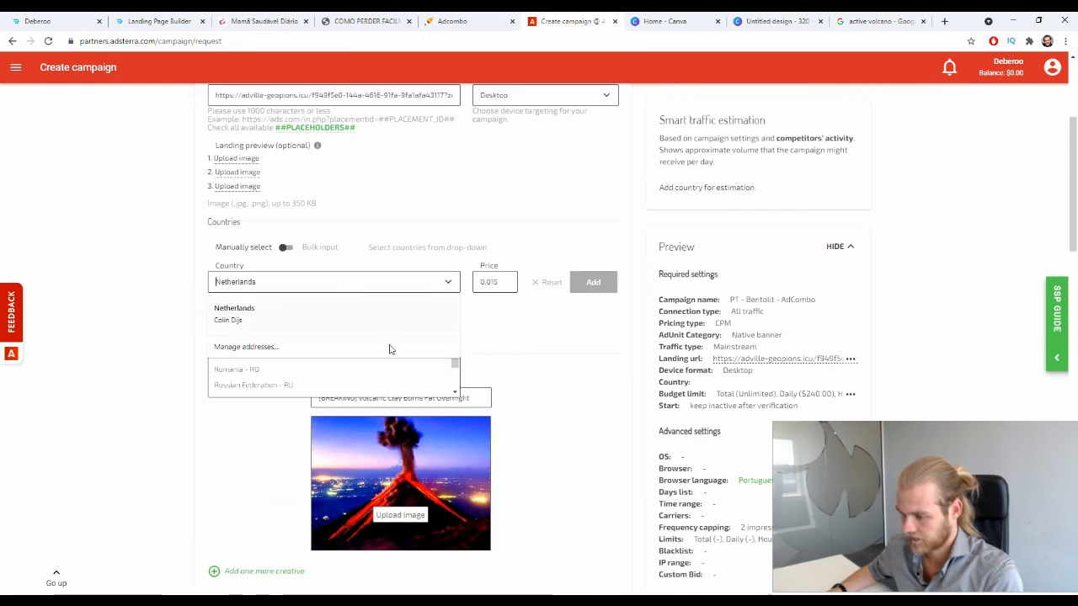
left_click(265, 385)
left_click(317, 279)
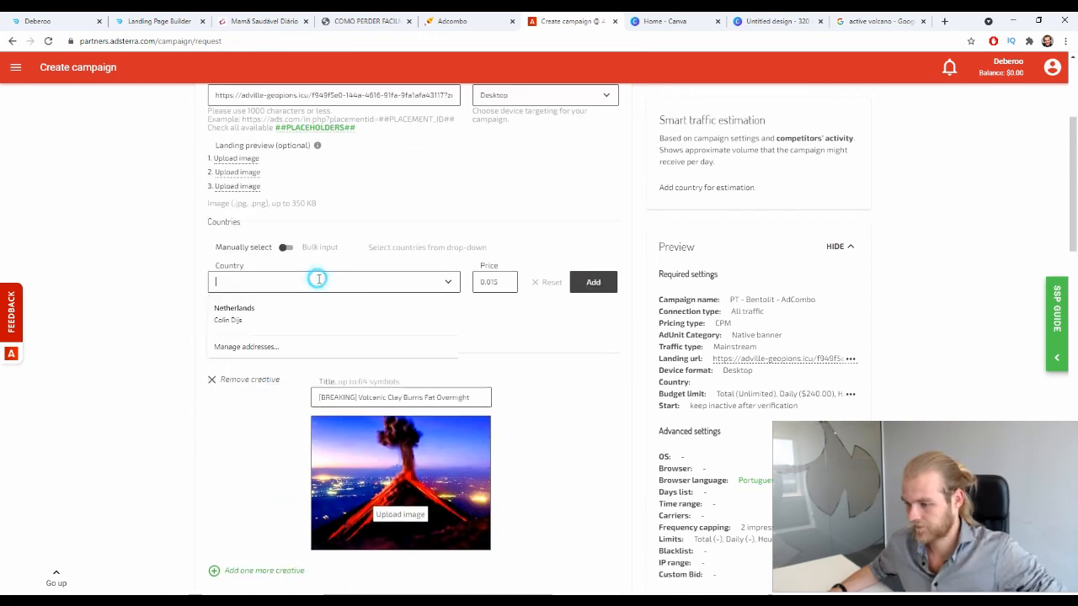
type("port")
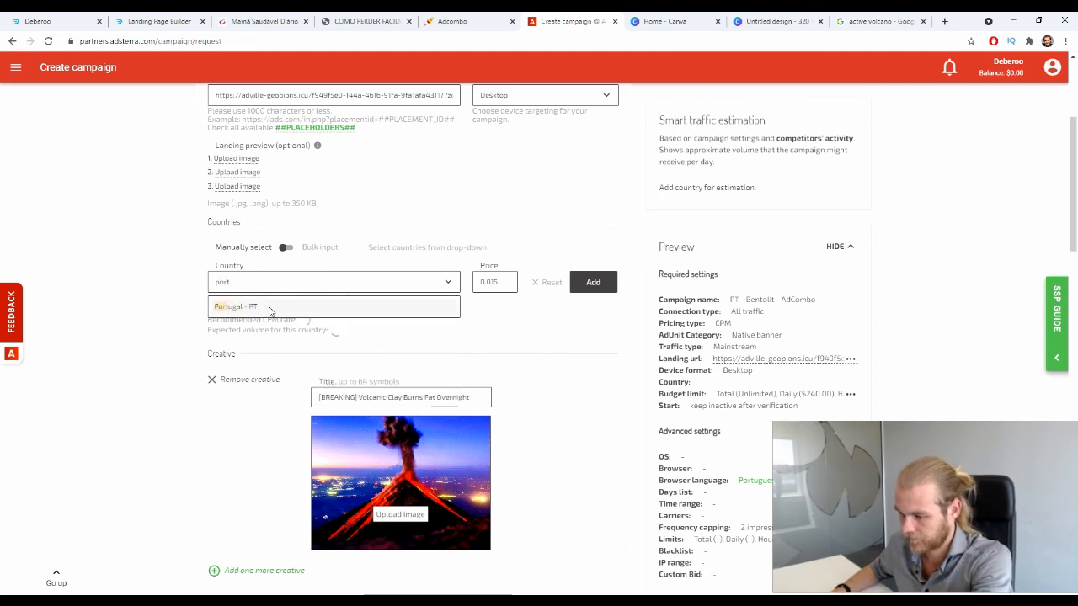
left_click(269, 308)
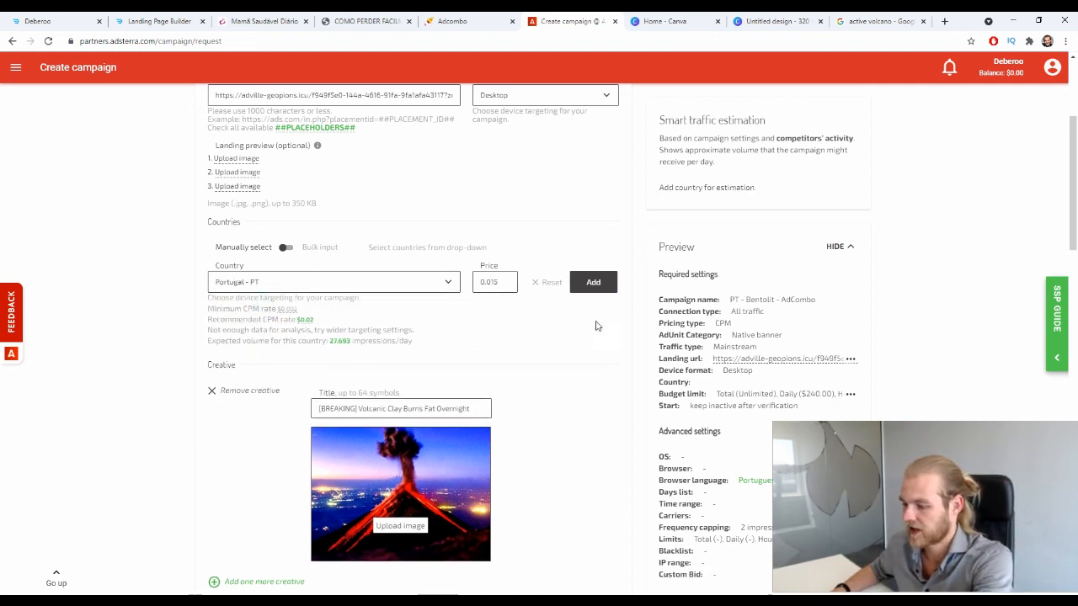
left_click(595, 285)
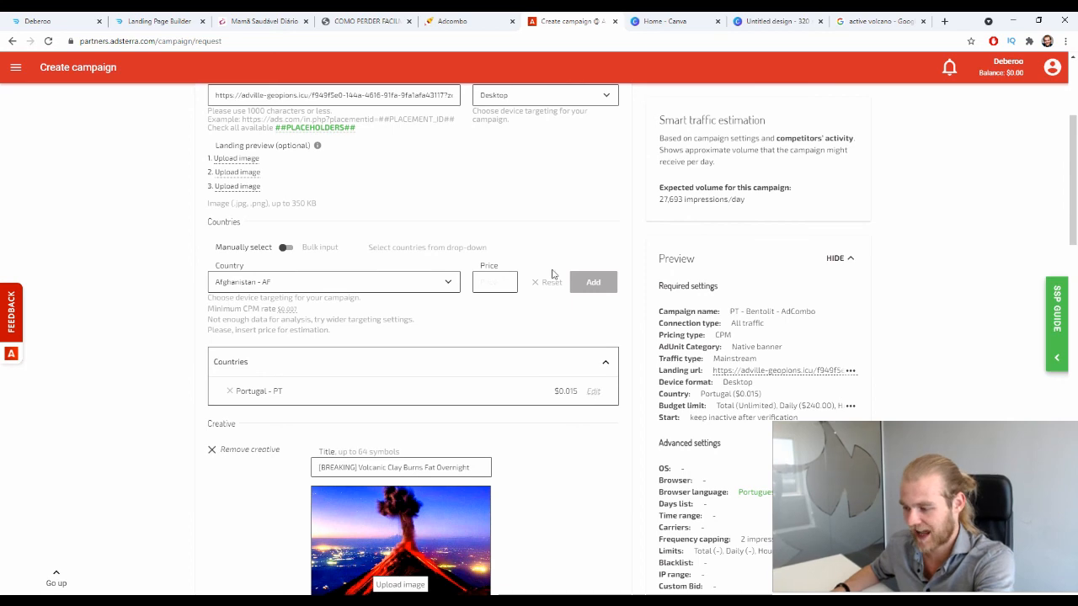
Submit the completed campaign form and send the campaign for verification from the settings check page
scroll(586, 265, "down", 9)
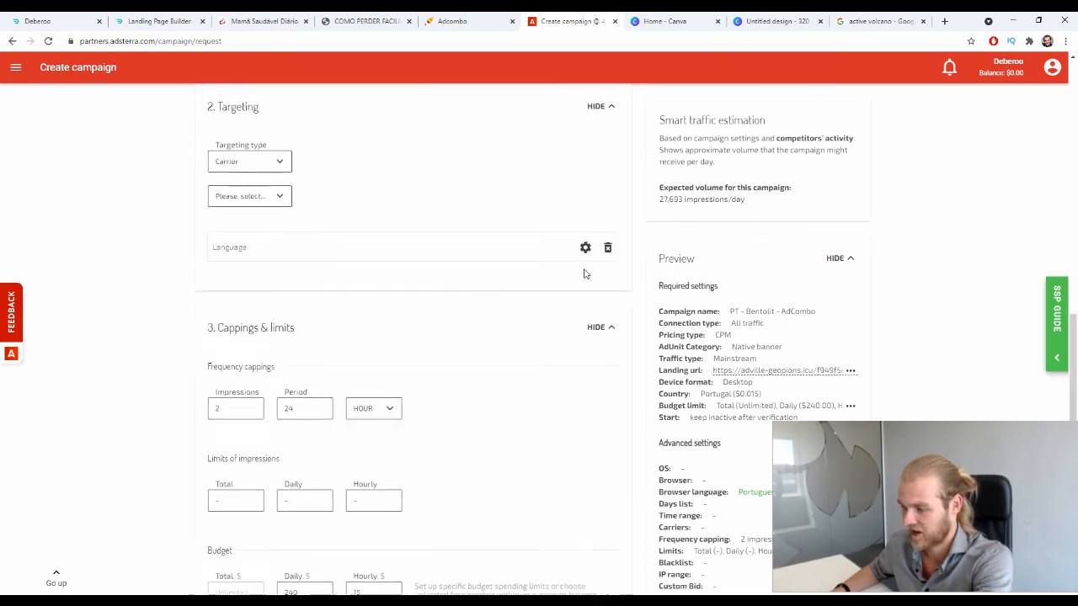
scroll(581, 272, "up", 3)
left_click(590, 256)
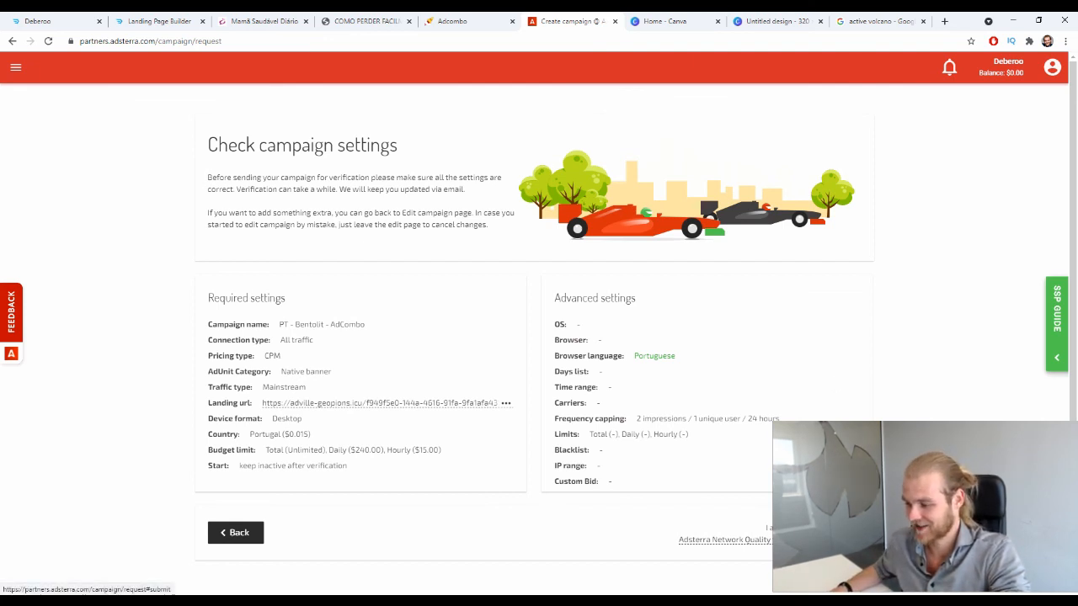
left_click(832, 533)
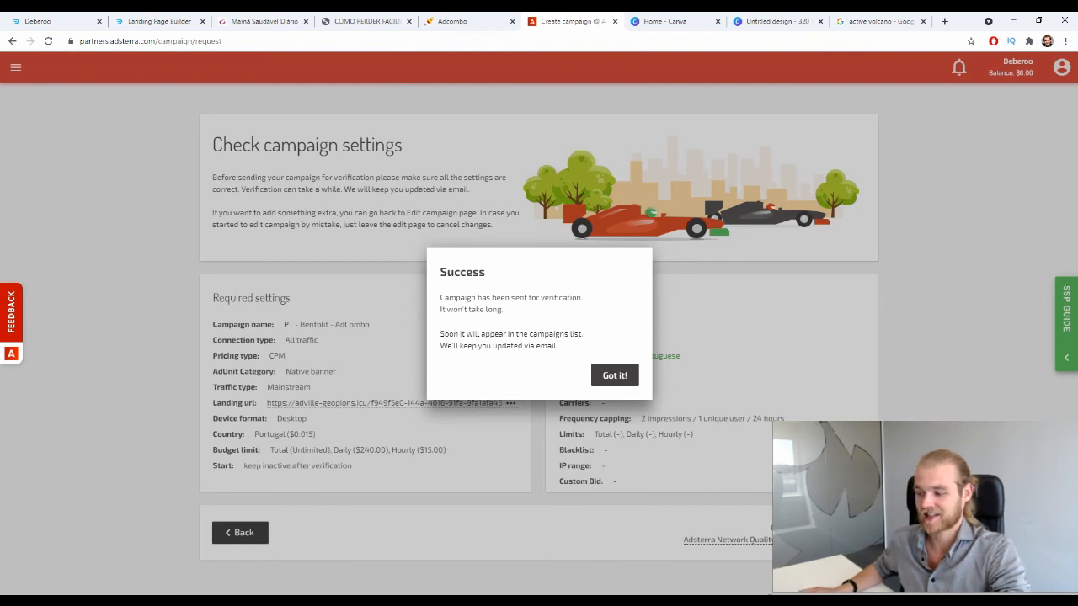